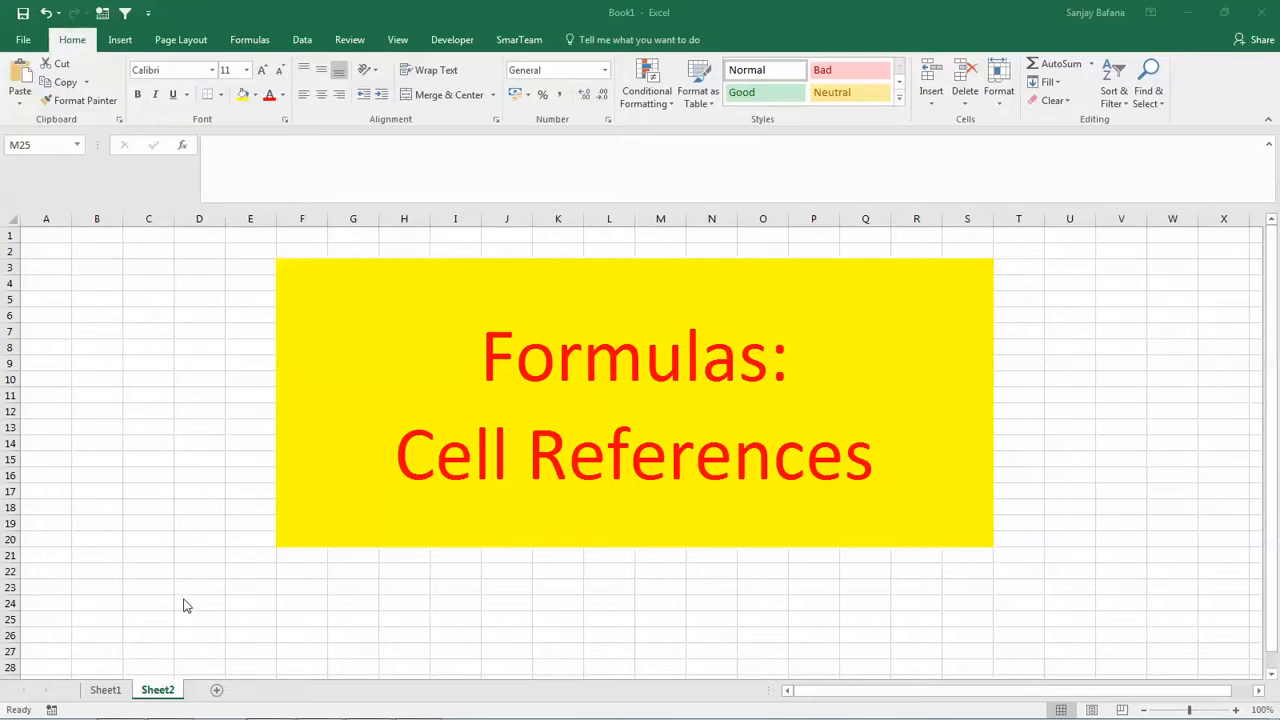
Step: Open Sheet1 at 150% zoom and slightly widen column D to fit the VAT Gross heading
click(104, 692)
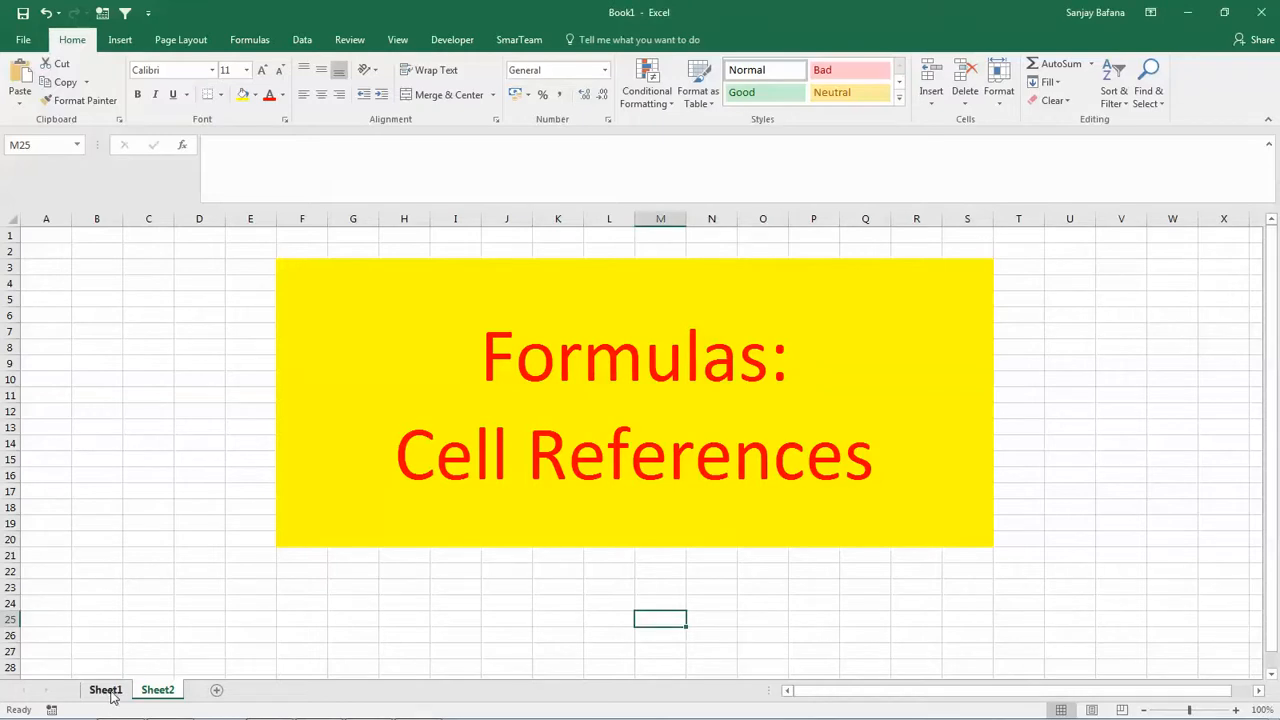
click(108, 692)
click(357, 552)
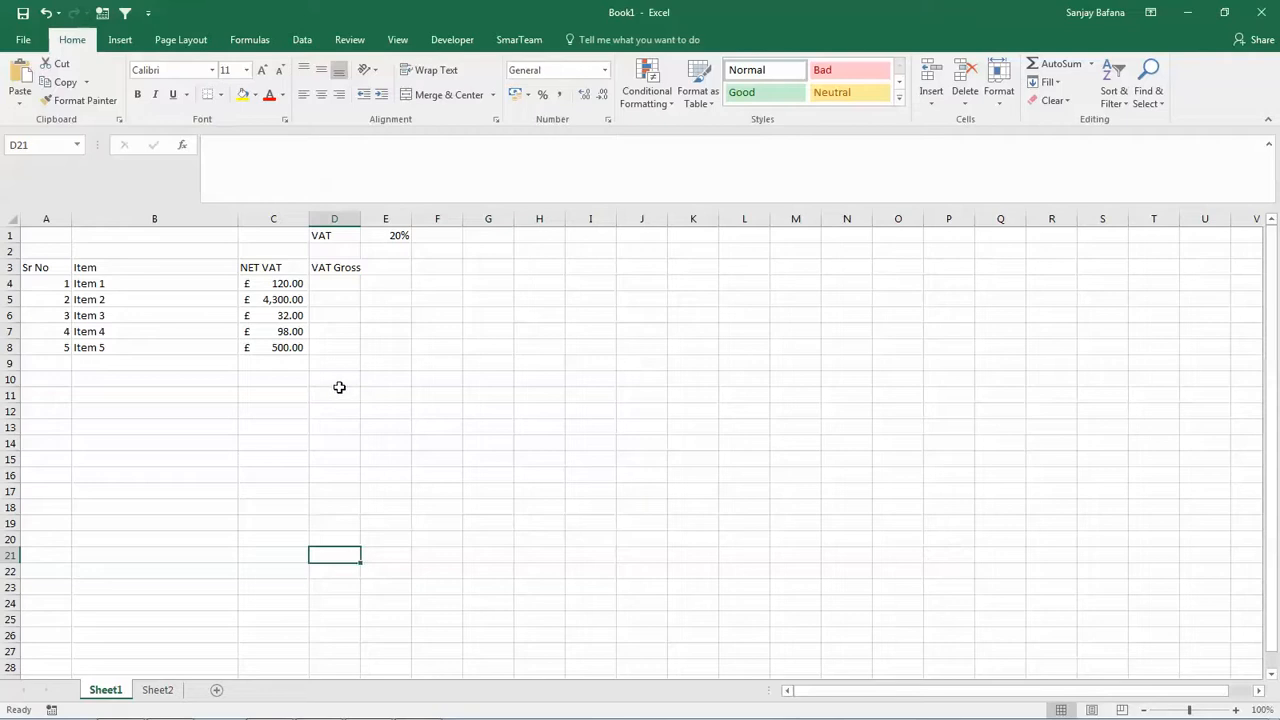
ctrl+scroll(316, 399, up, 1)
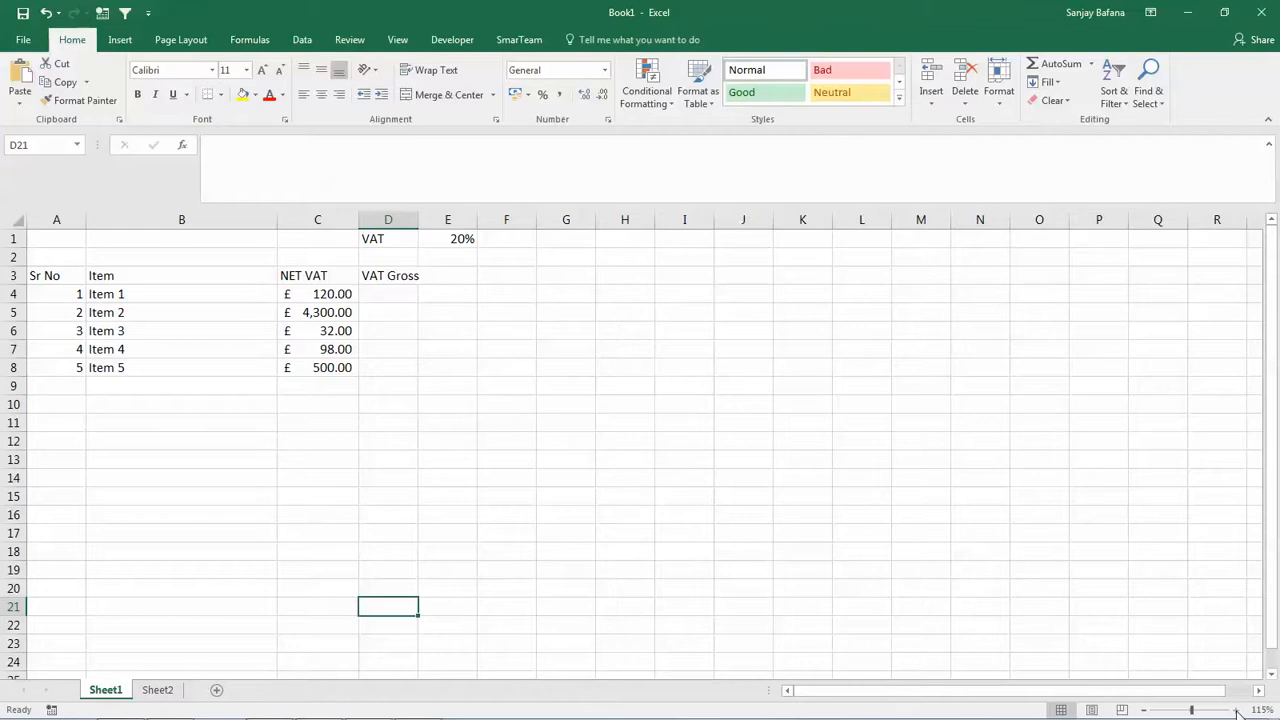
click(1236, 710)
click(1236, 710)
click(1236, 710)
click(1236, 710)
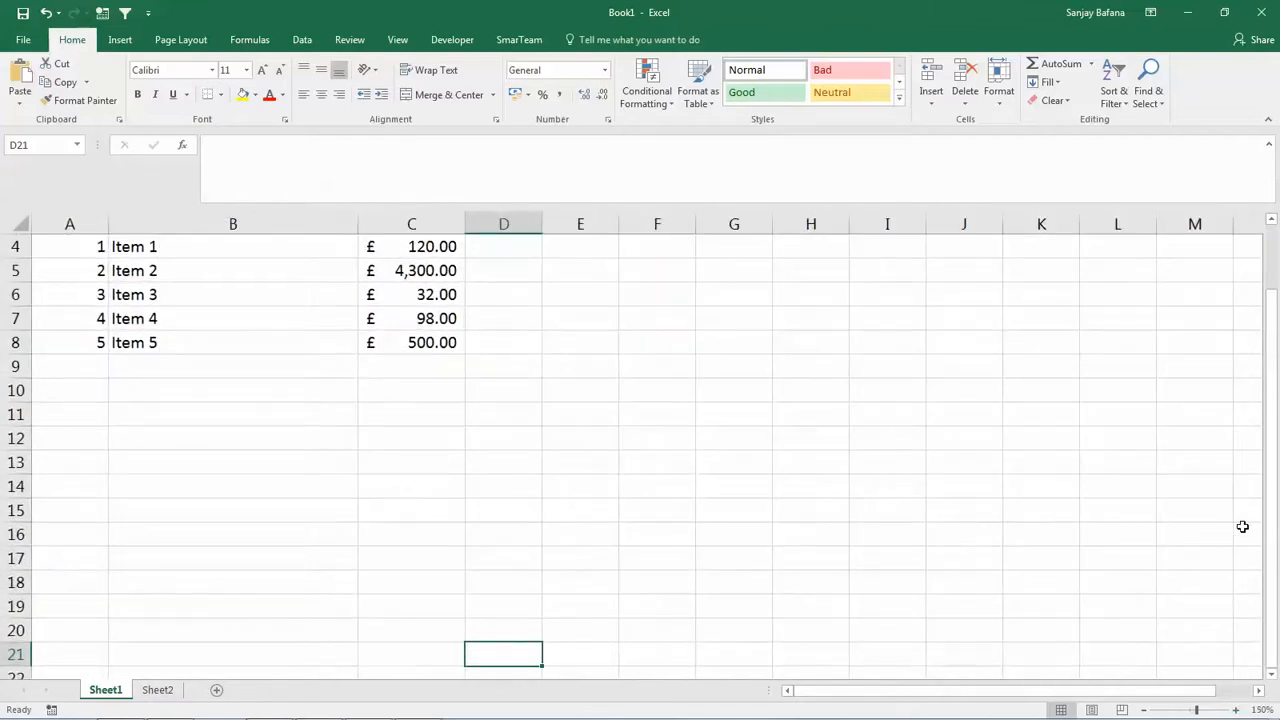
drag(1278, 418, 1277, 381)
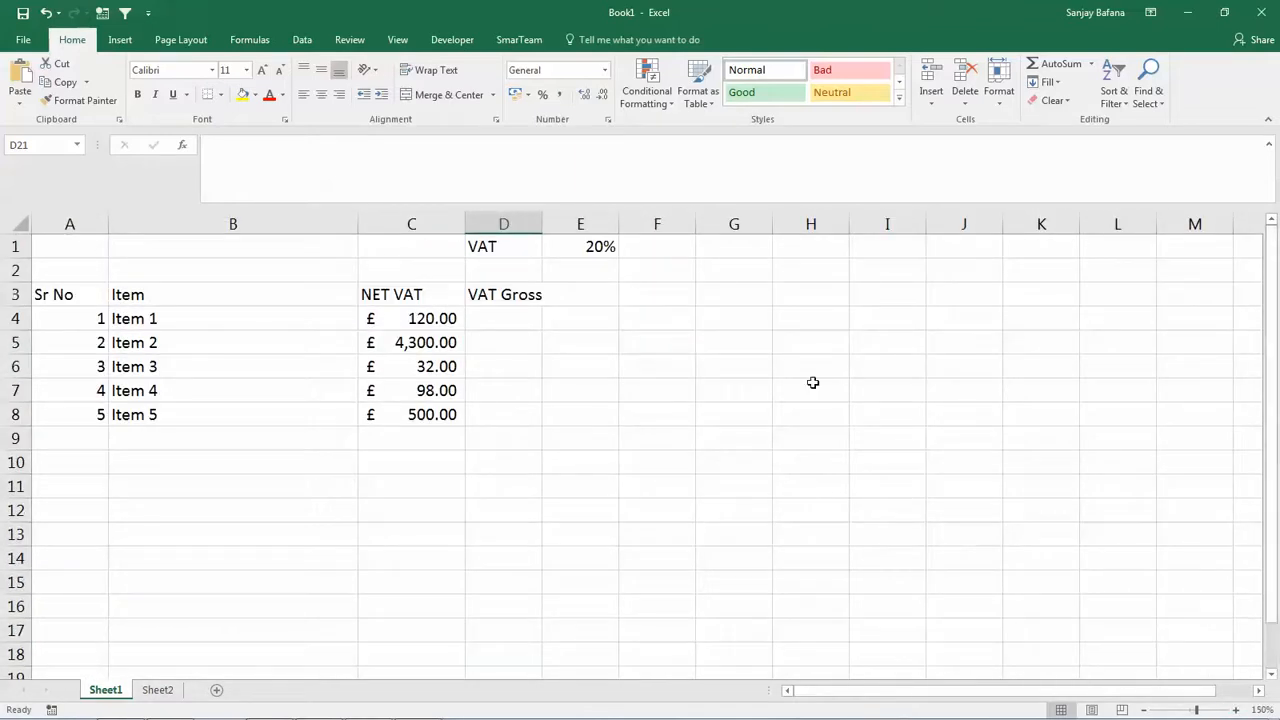
drag(542, 222, 548, 222)
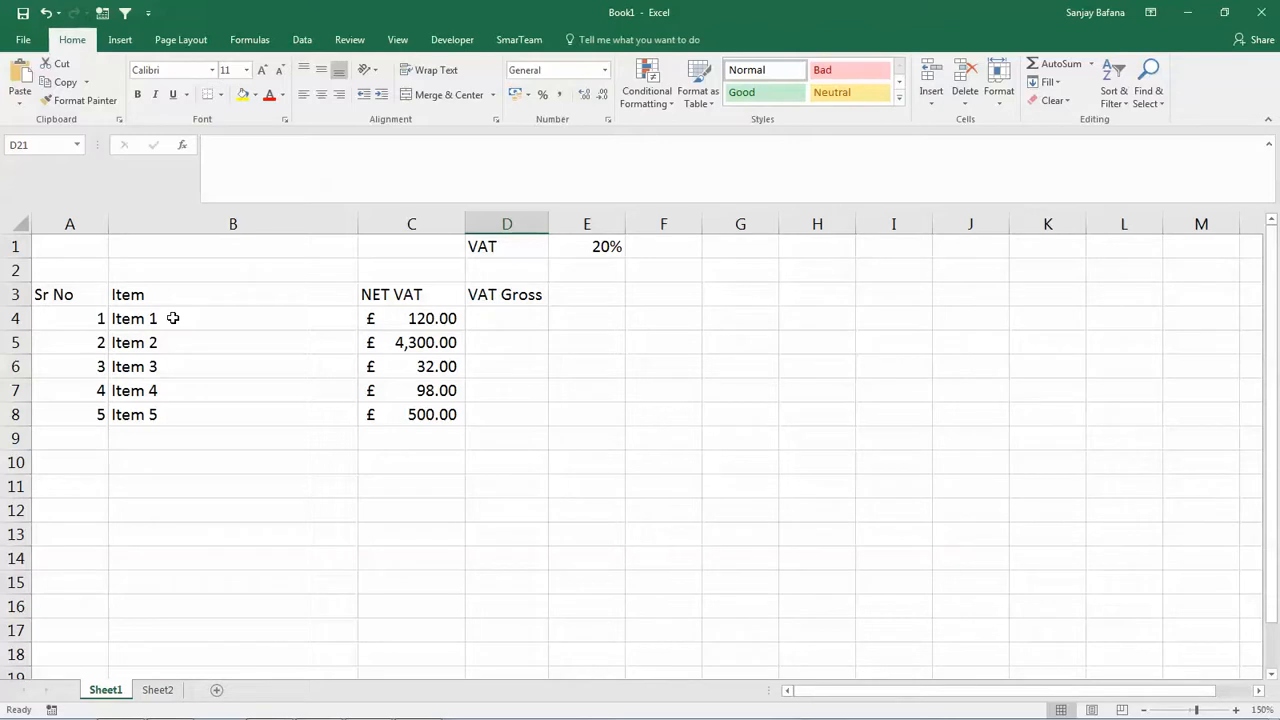
Step: Review the item names, the NET VAT amounts, the VAT rate in E1 and the empty VAT Gross cell for Item 1
drag(173, 318, 170, 415)
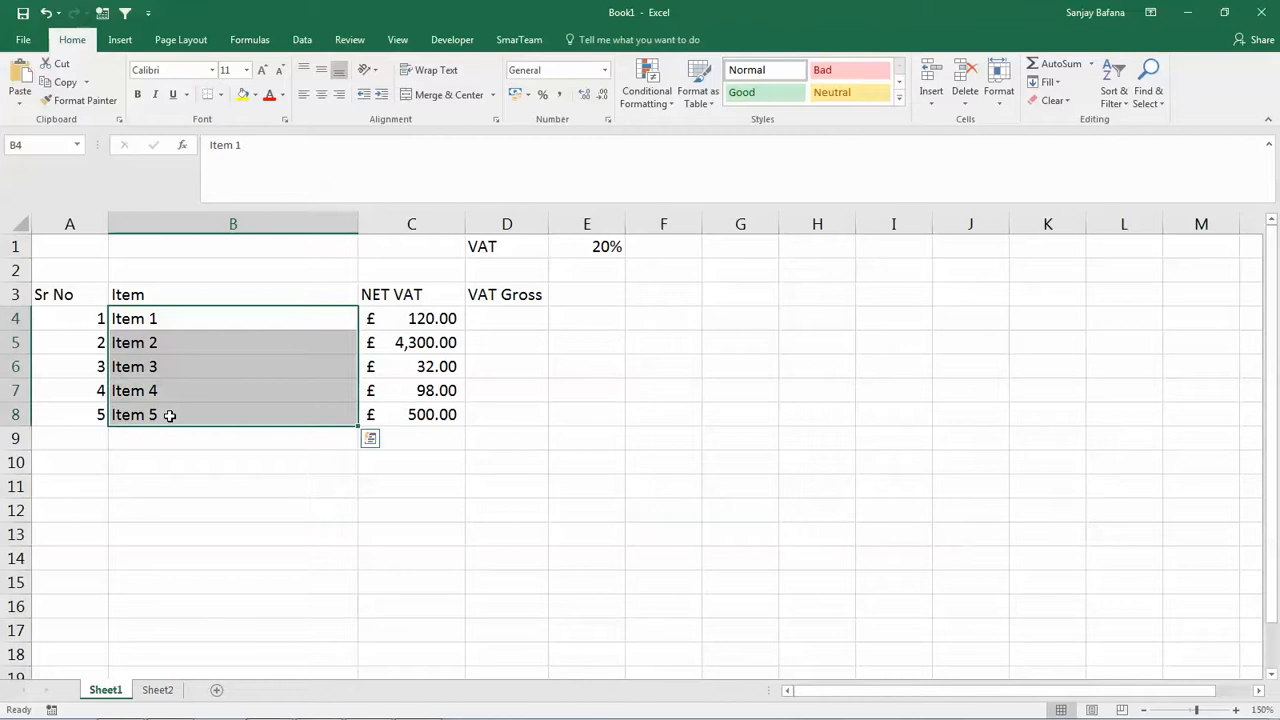
click(505, 425)
drag(420, 318, 418, 413)
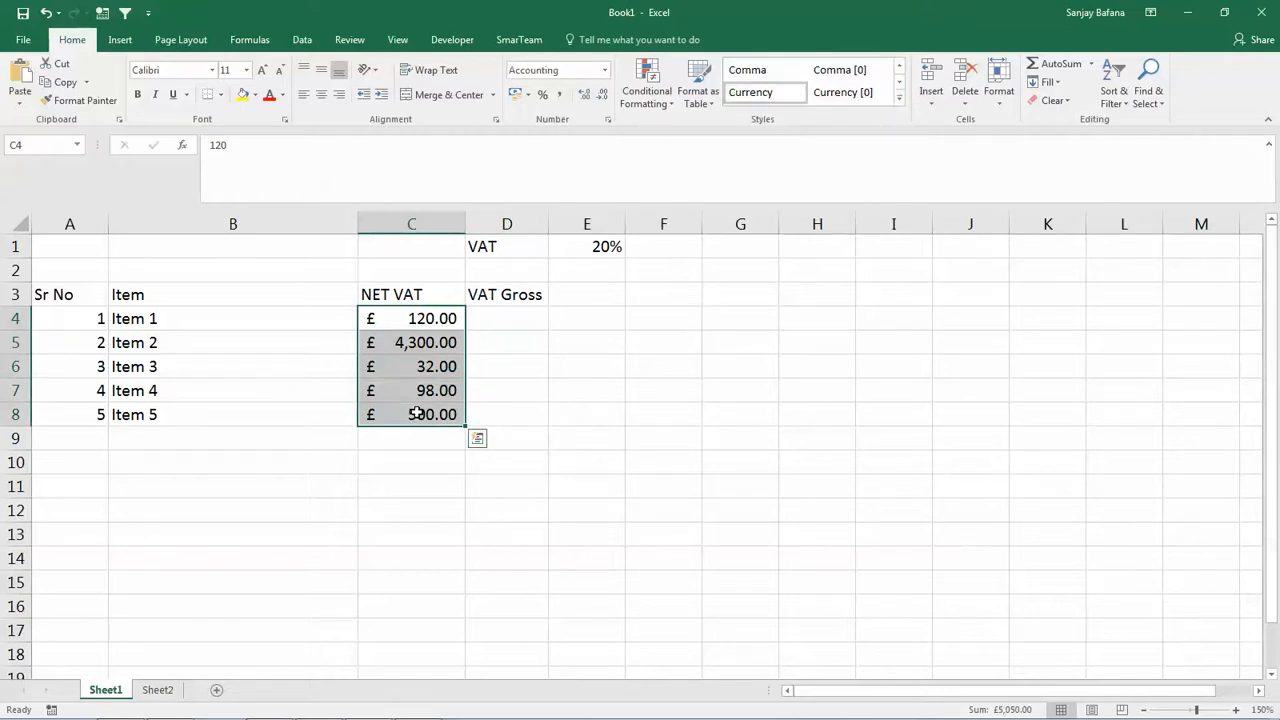
click(607, 248)
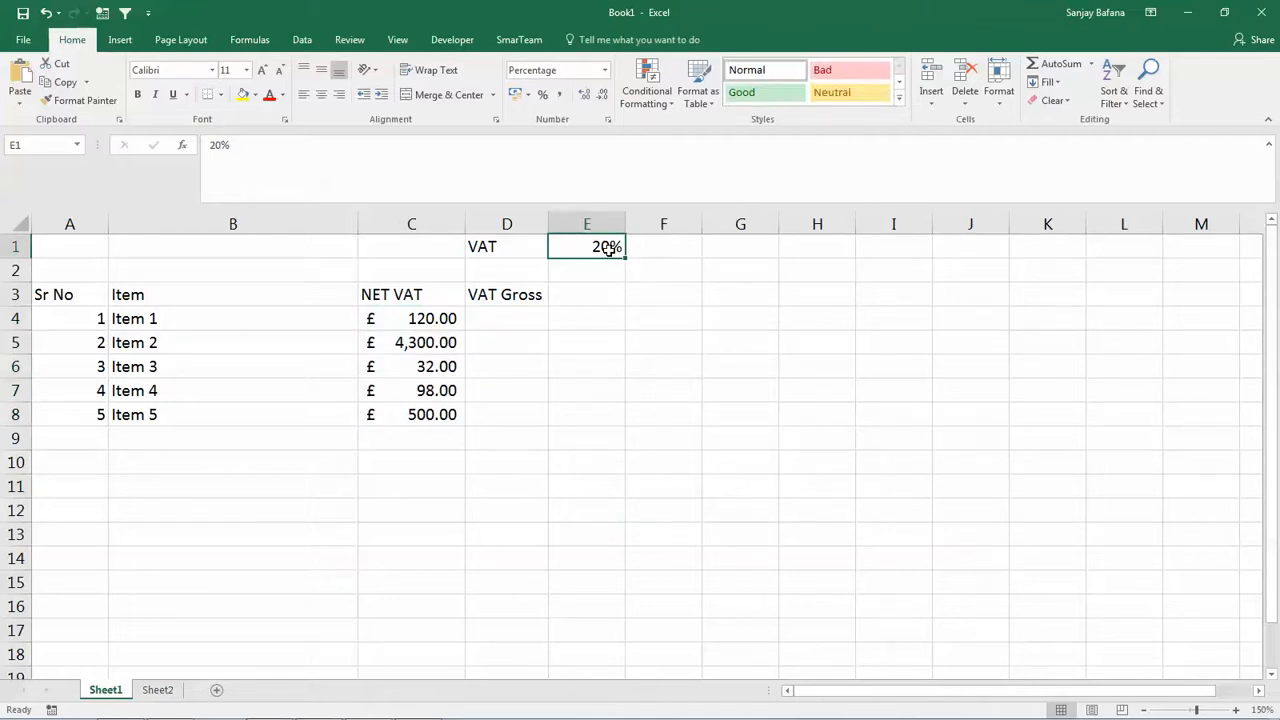
click(511, 320)
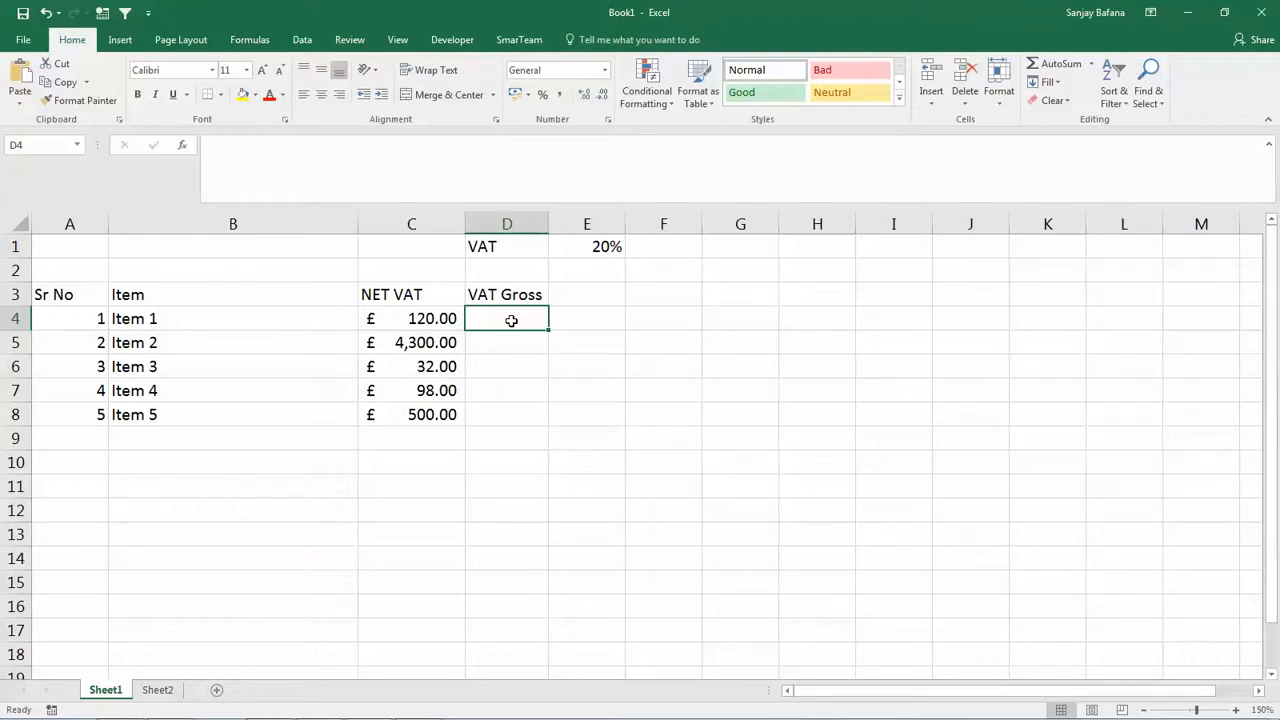
click(419, 321)
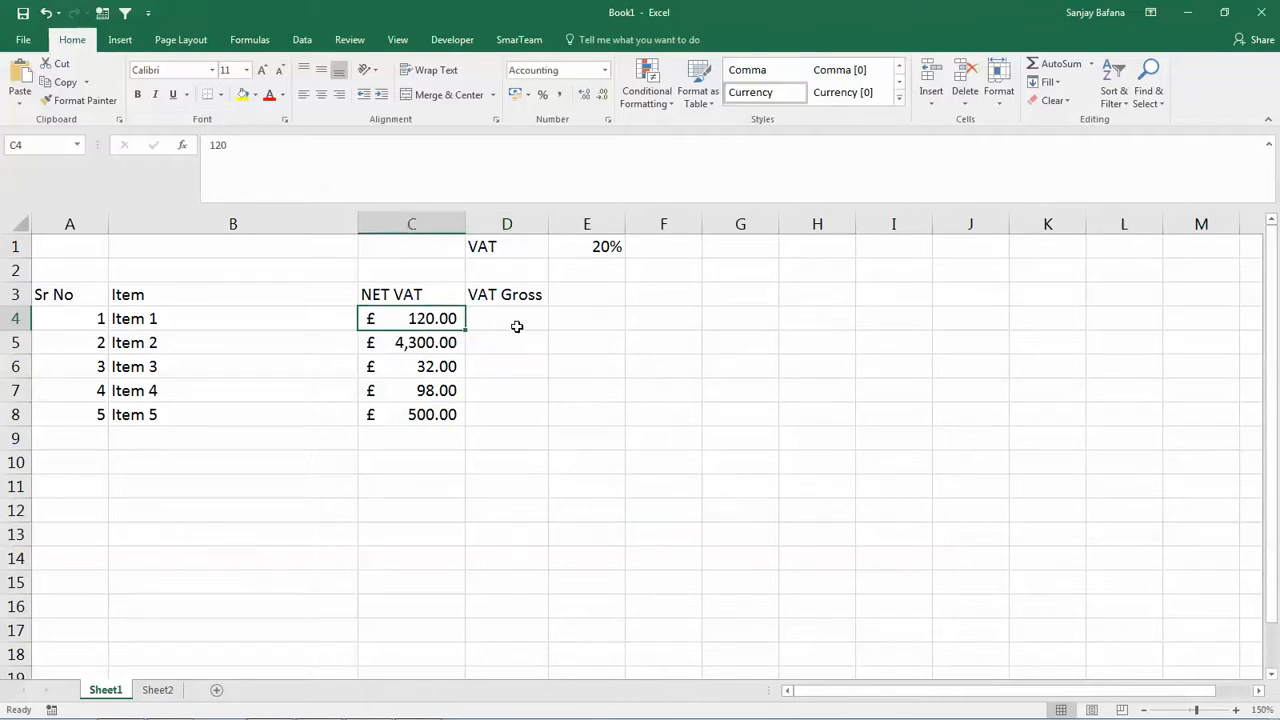
Step: Enter the formula =C4*E1 in D4 to calculate the VAT on Item 1
click(513, 318)
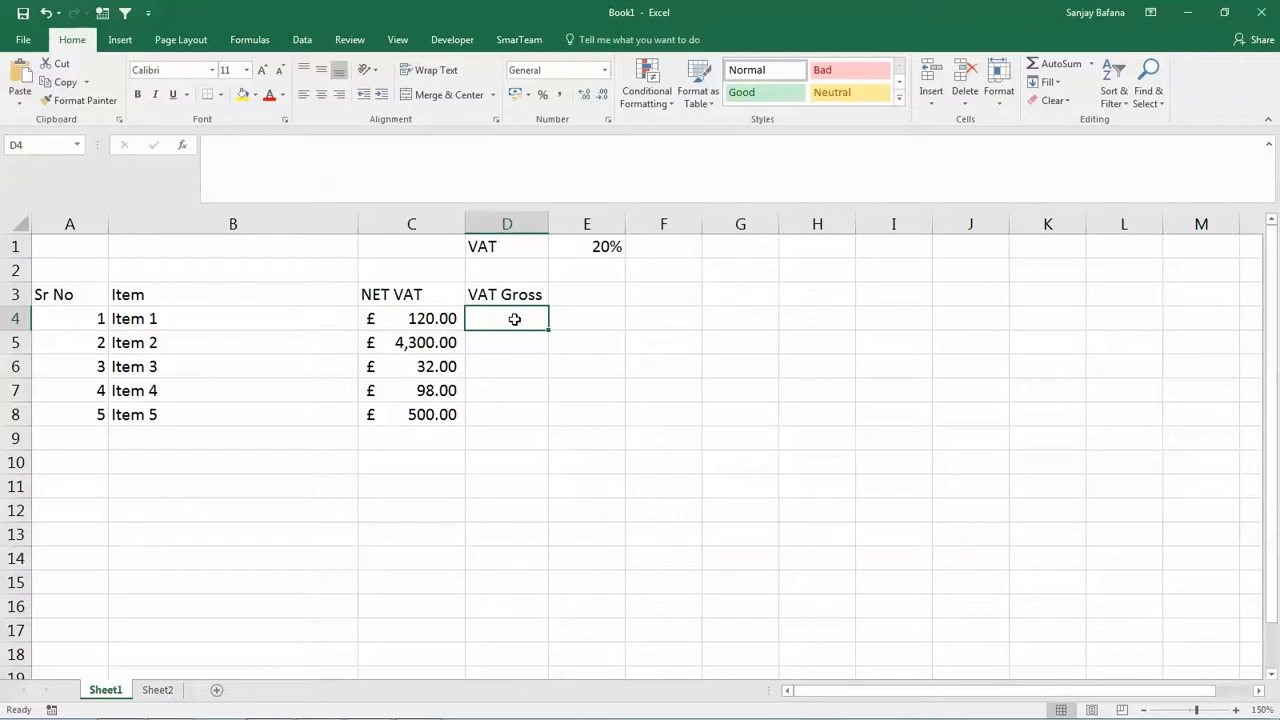
text(=)
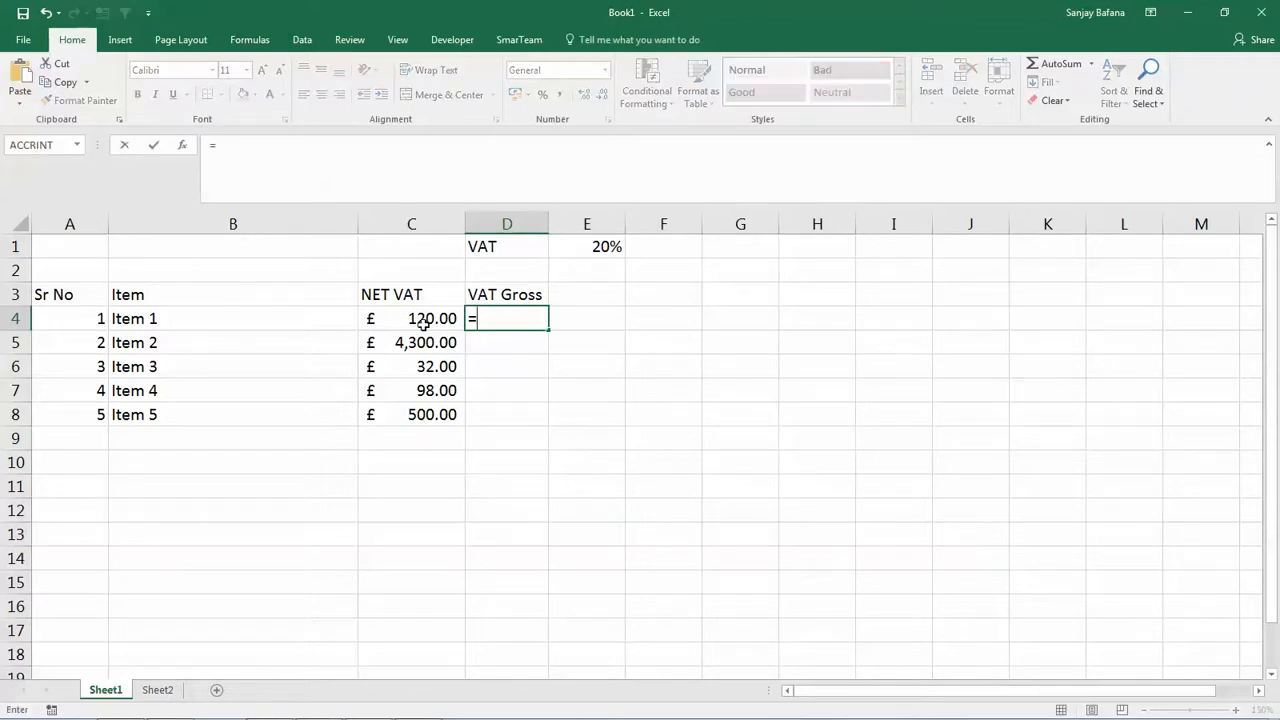
click(424, 318)
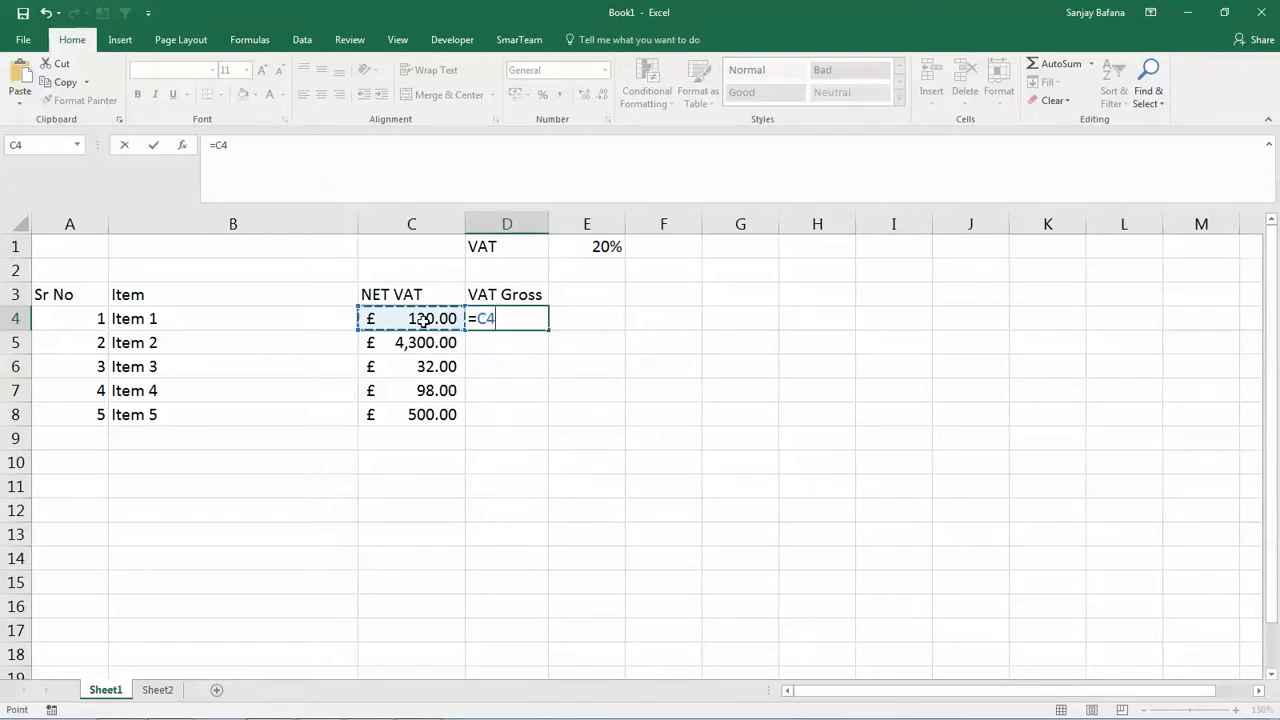
text(*)
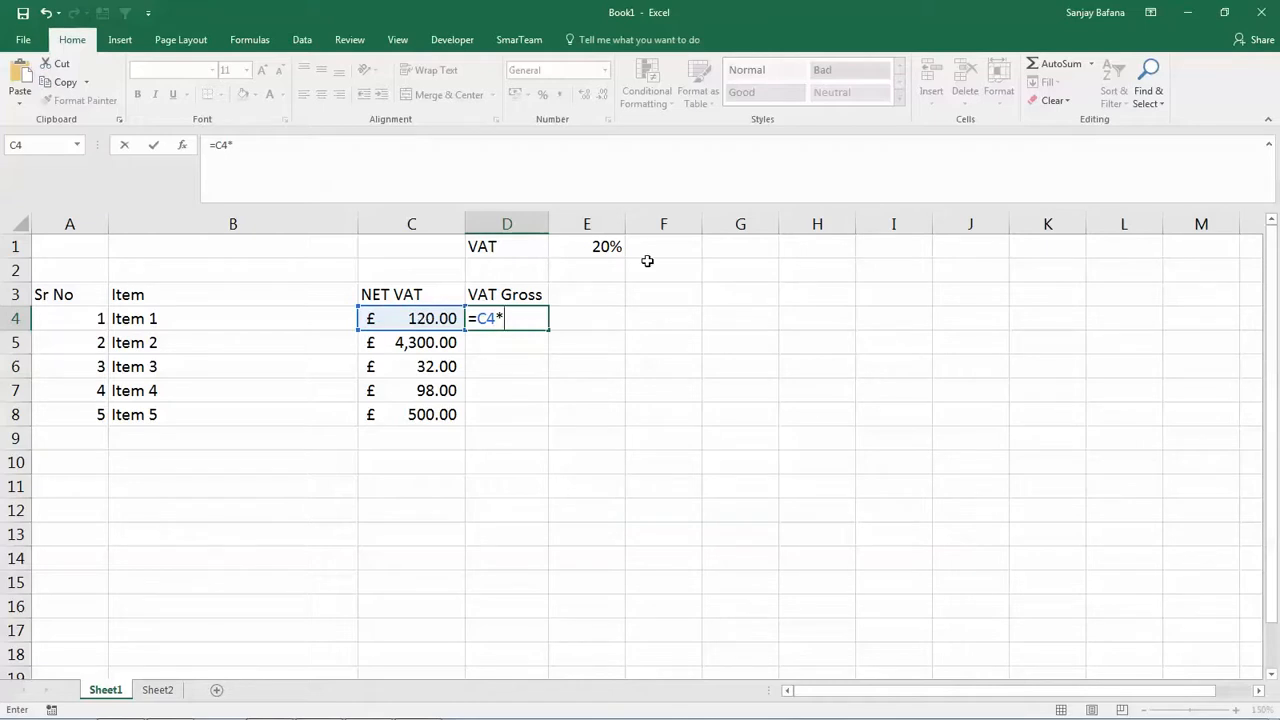
click(606, 246)
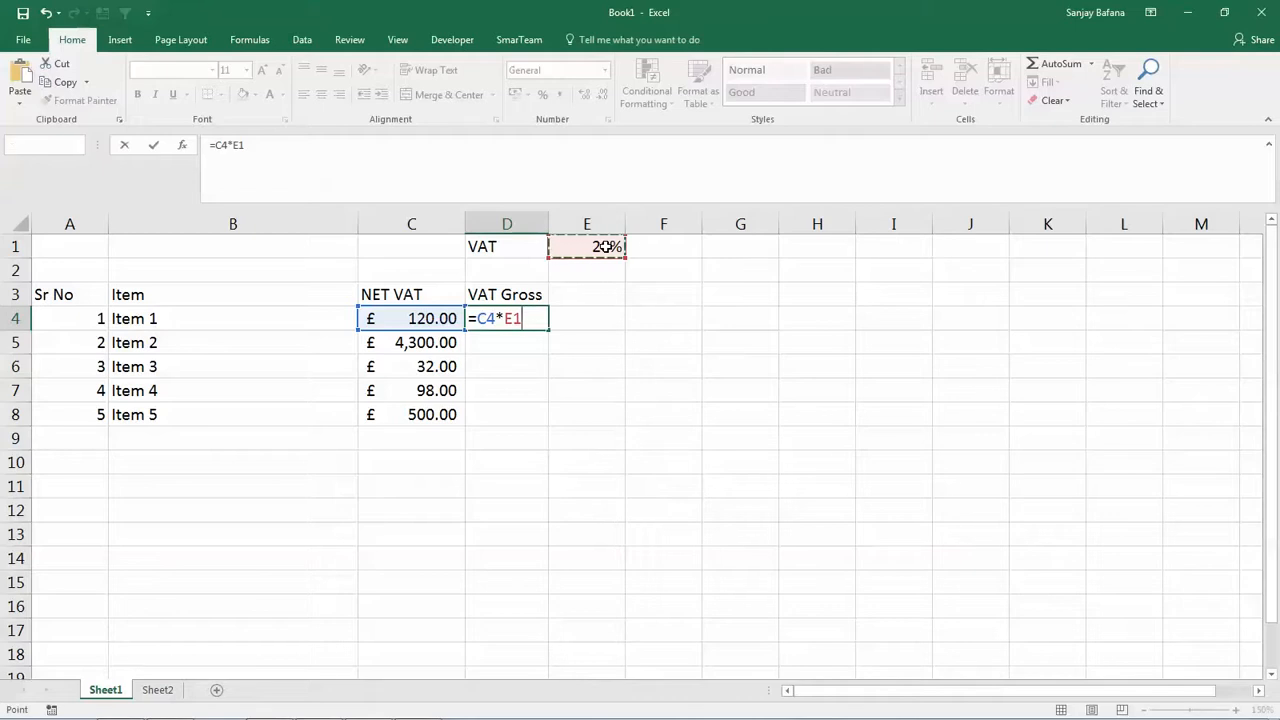
key(Return)
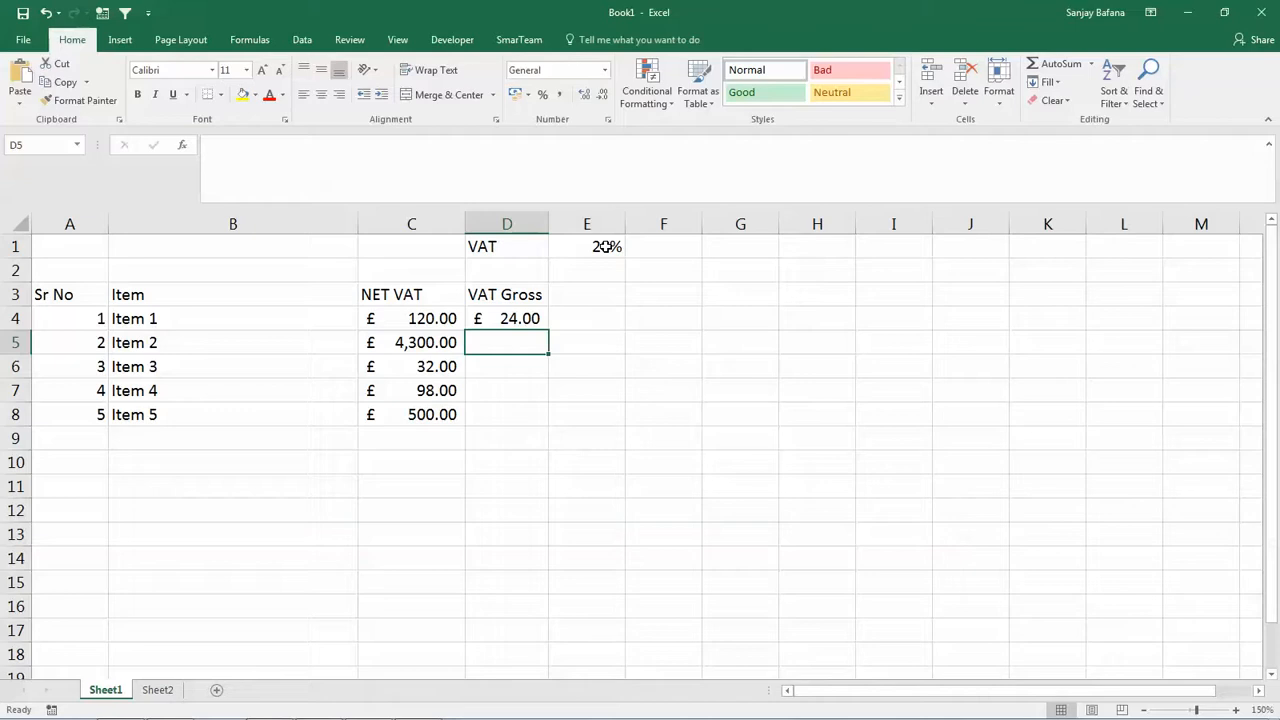
Step: Change the formula in D4 to =C4+C4*E1 so it adds the net amount to the VAT
key(Up)
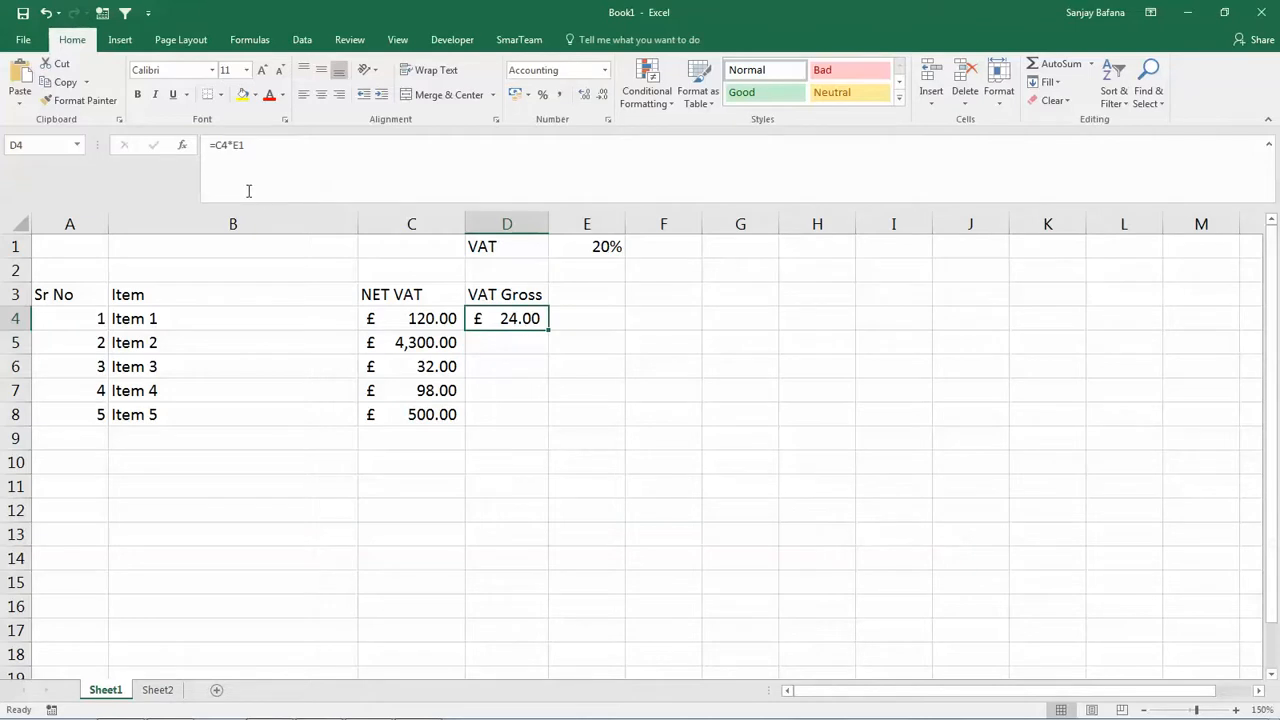
click(214, 145)
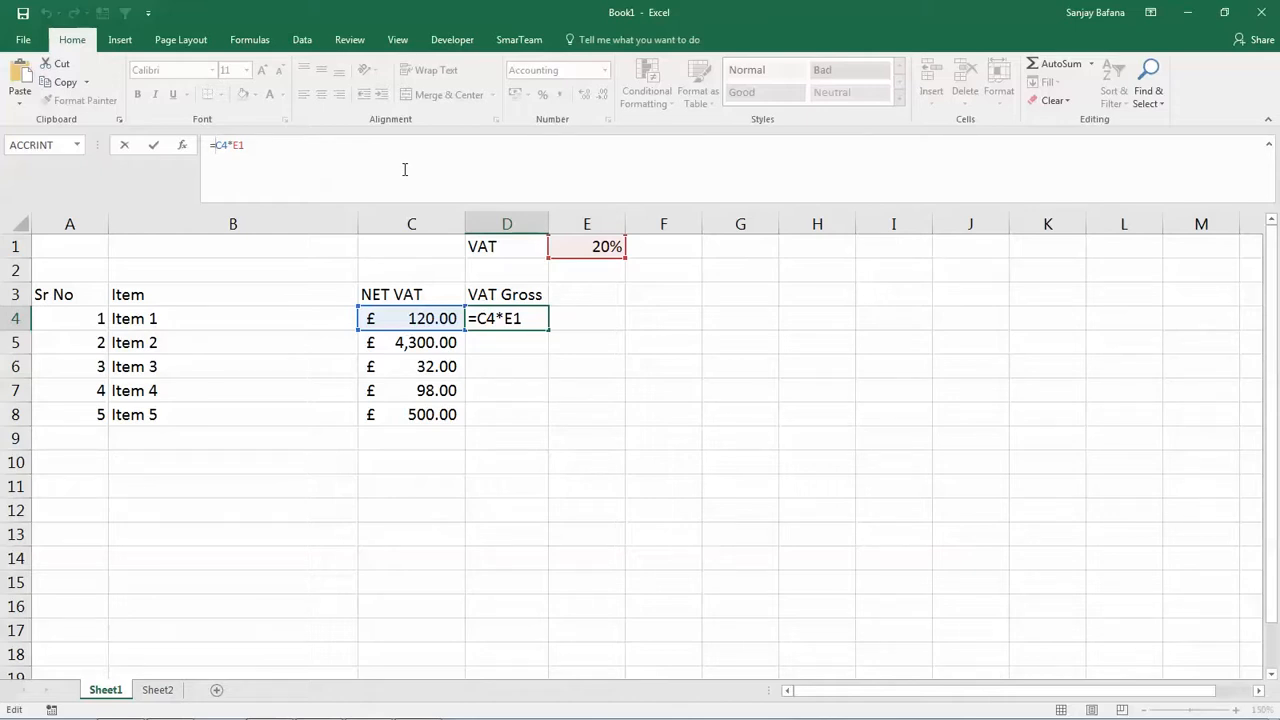
click(414, 319)
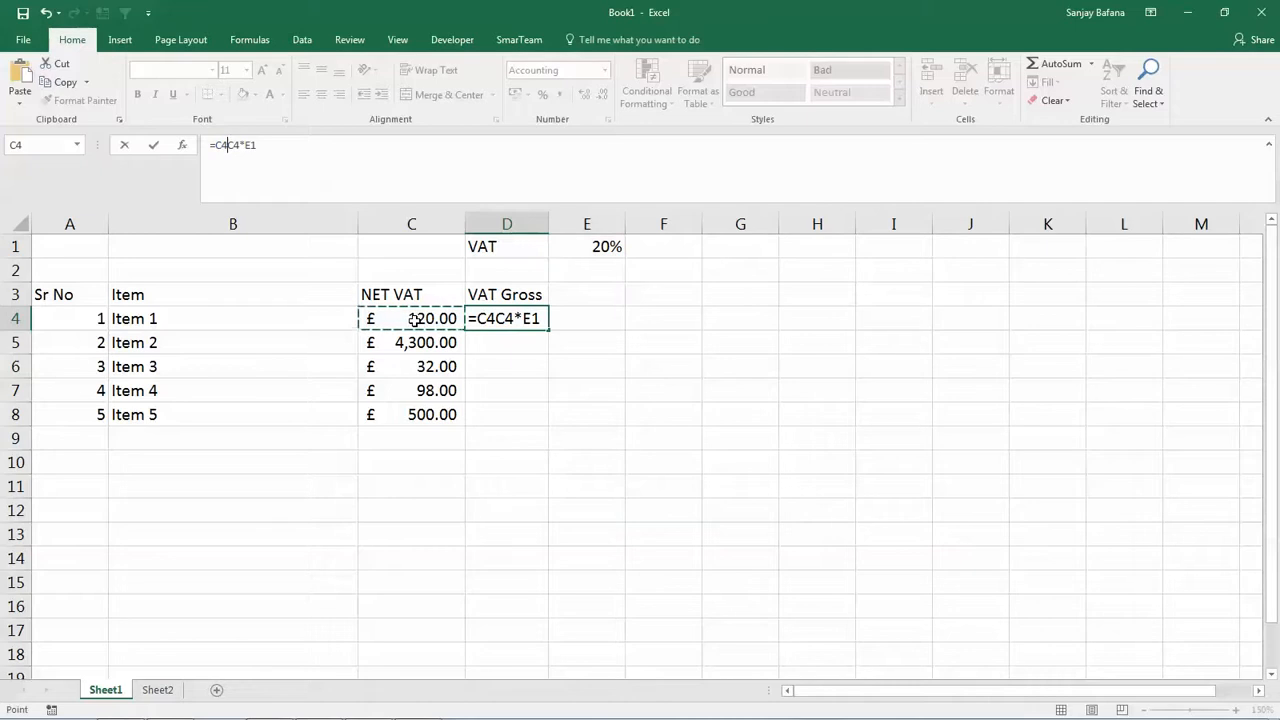
text(+)
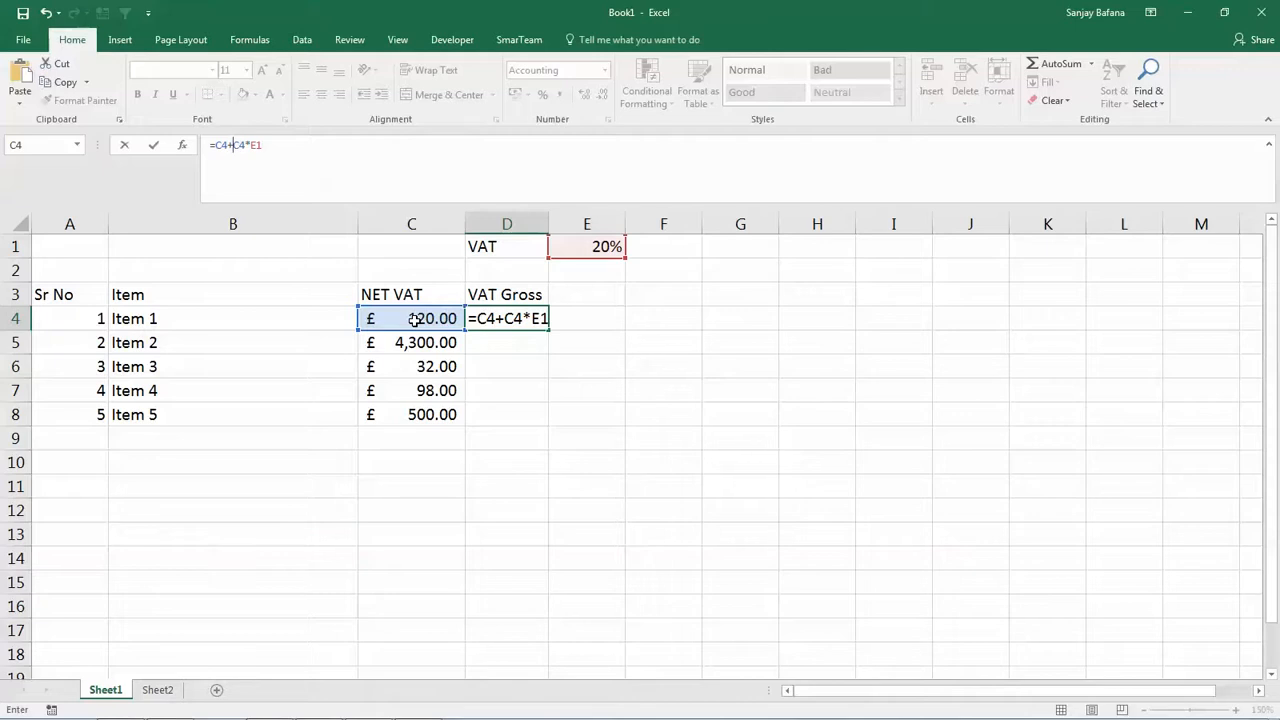
key(Return)
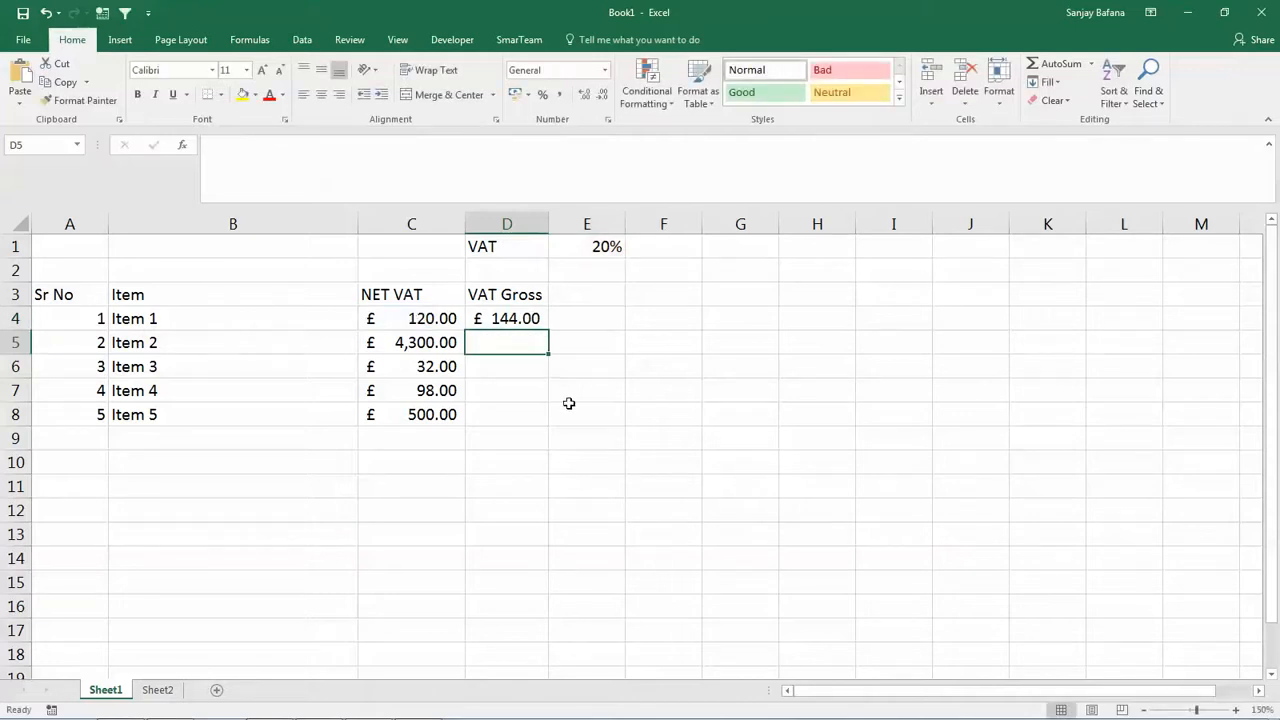
Step: Check the source cells C4 and E1, and copy the VAT Gross formula from D4 into D5
click(431, 322)
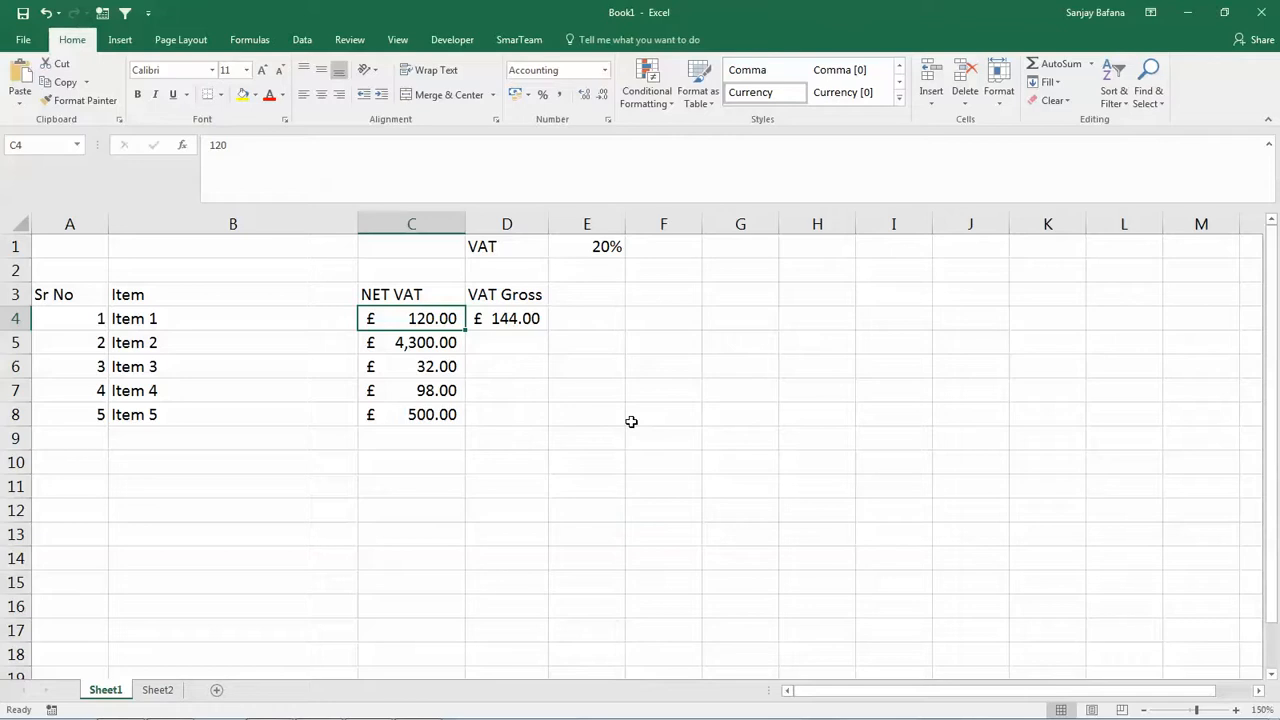
click(598, 249)
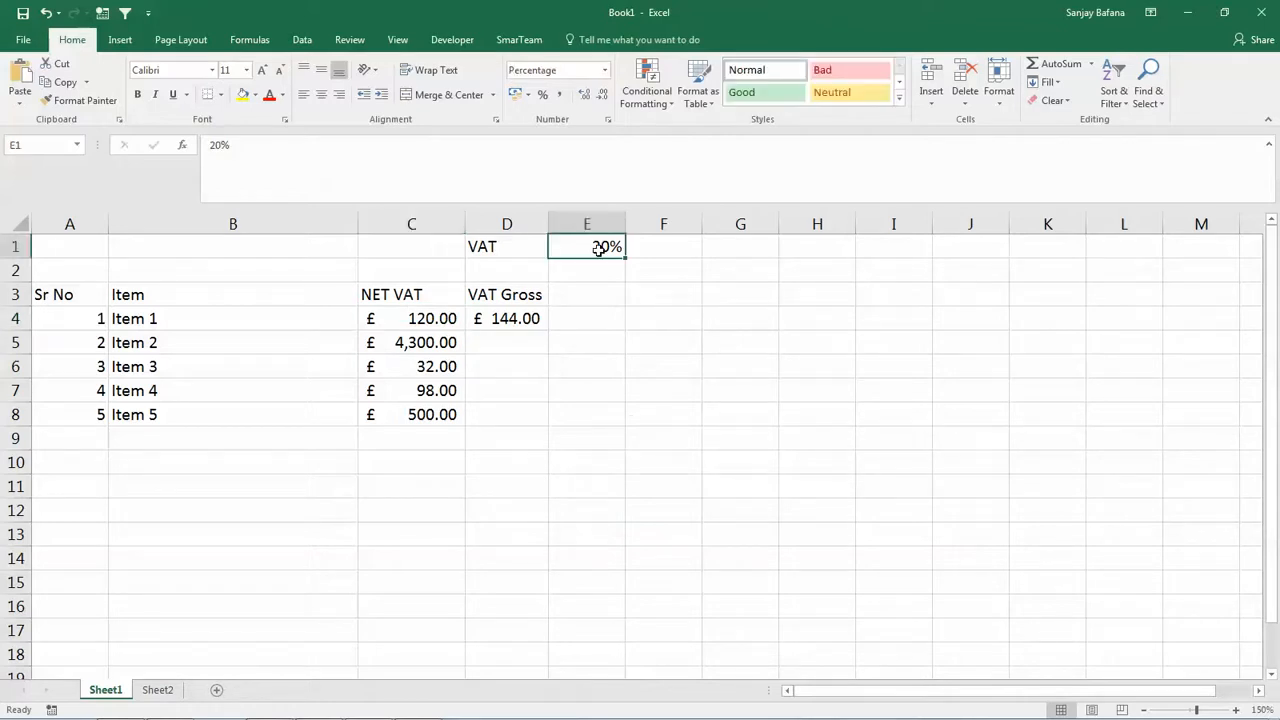
click(505, 320)
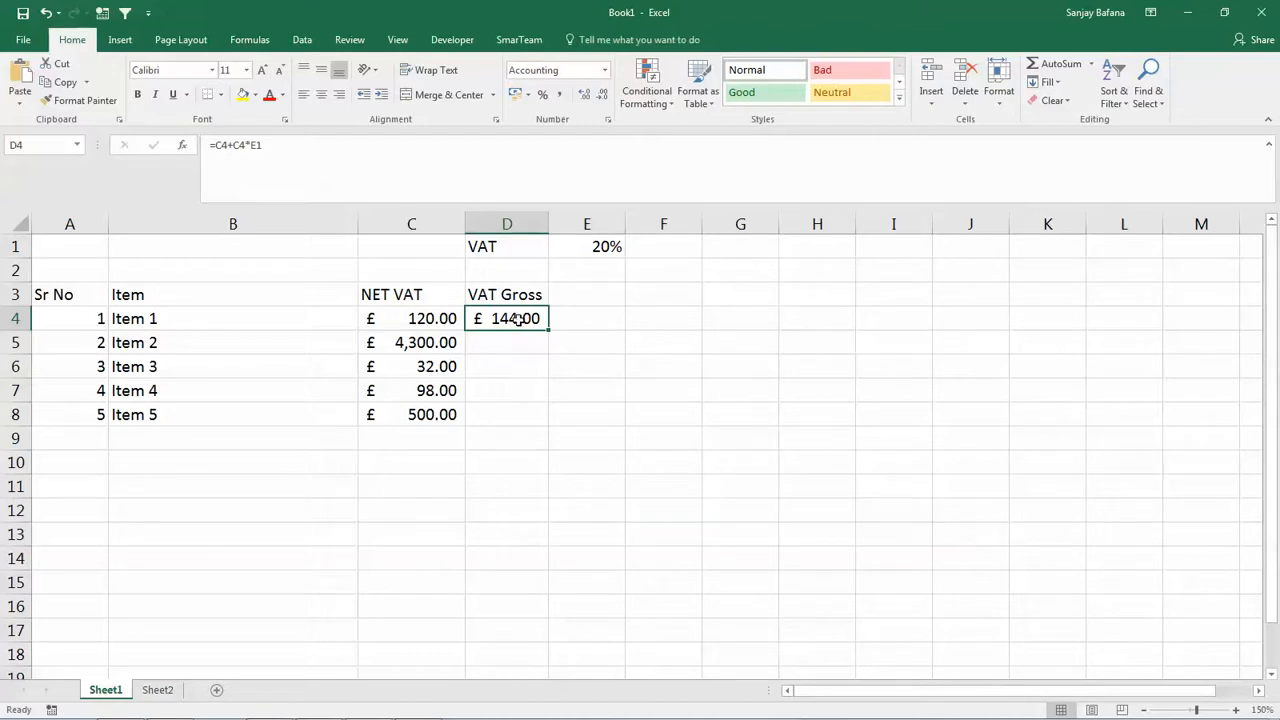
click(64, 82)
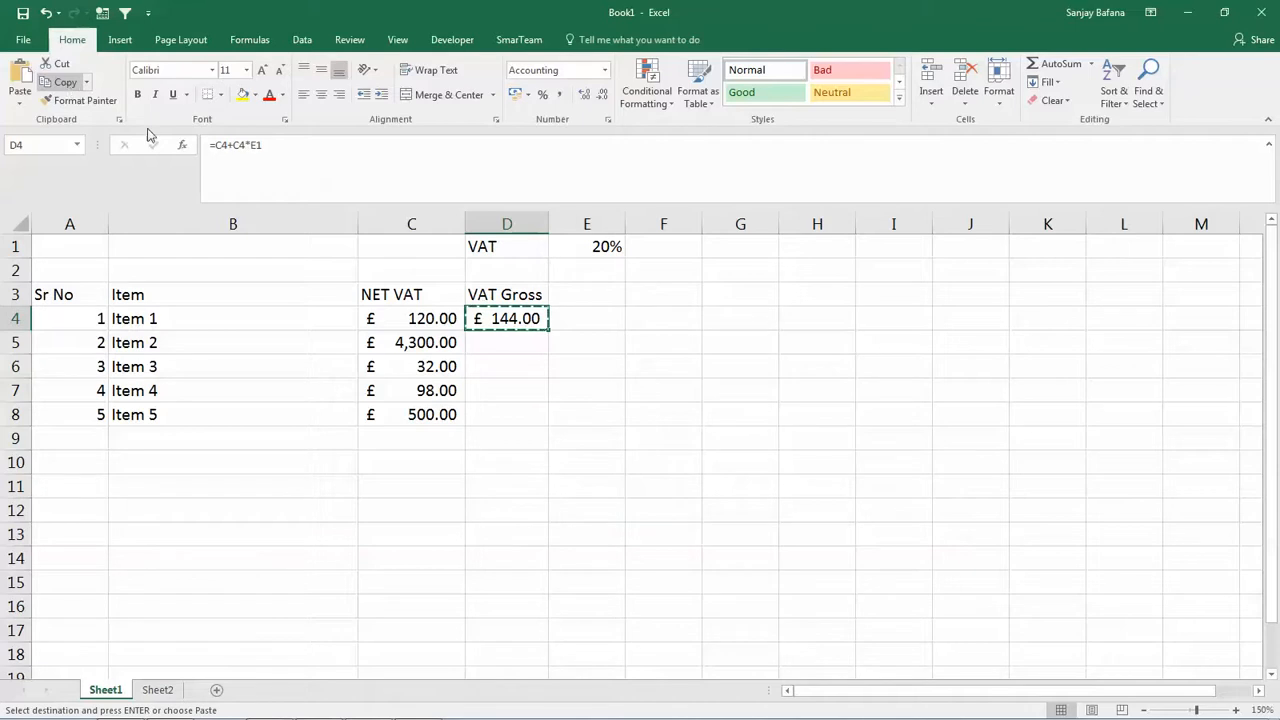
click(501, 349)
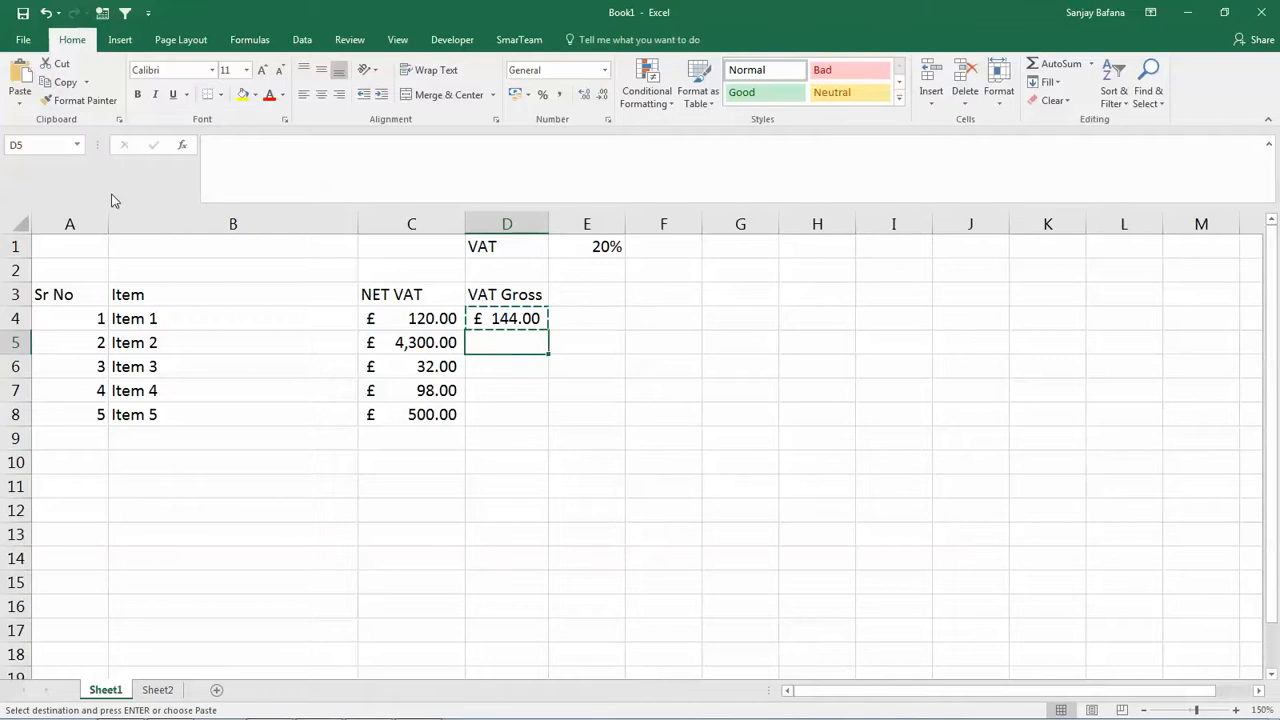
click(18, 77)
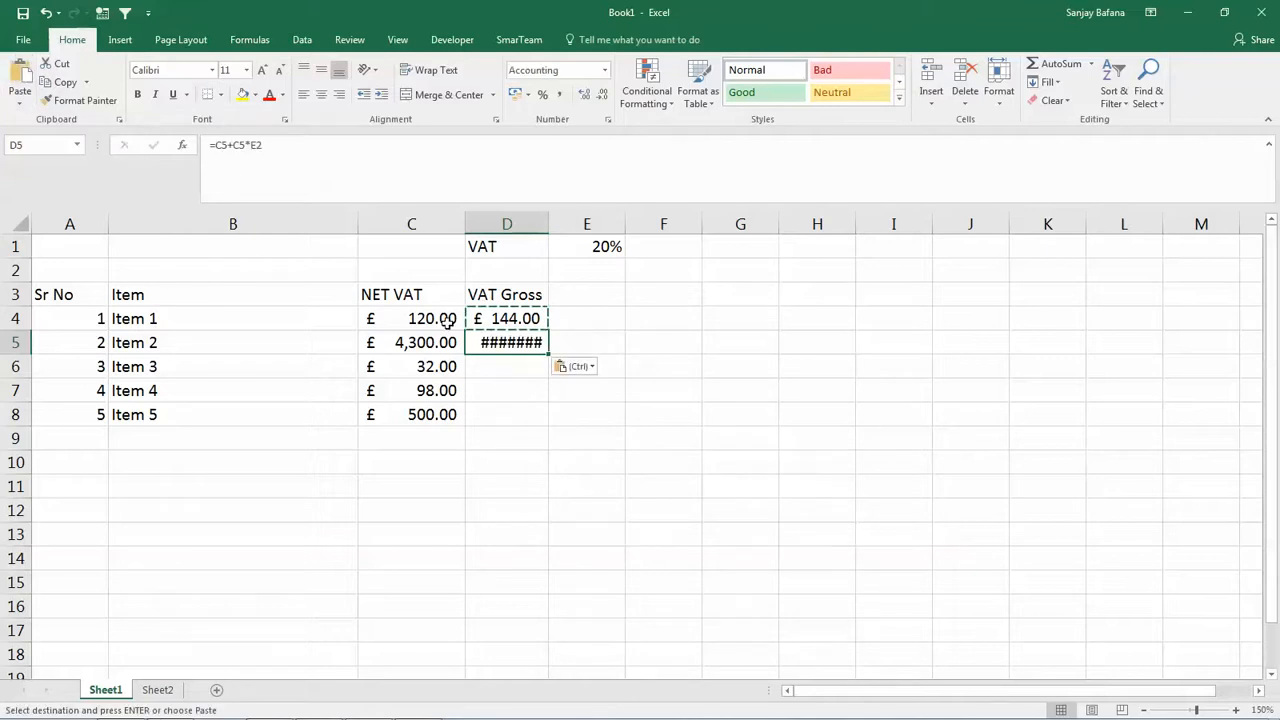
Step: Auto-fit the width of column D to its contents
double_click(515, 367)
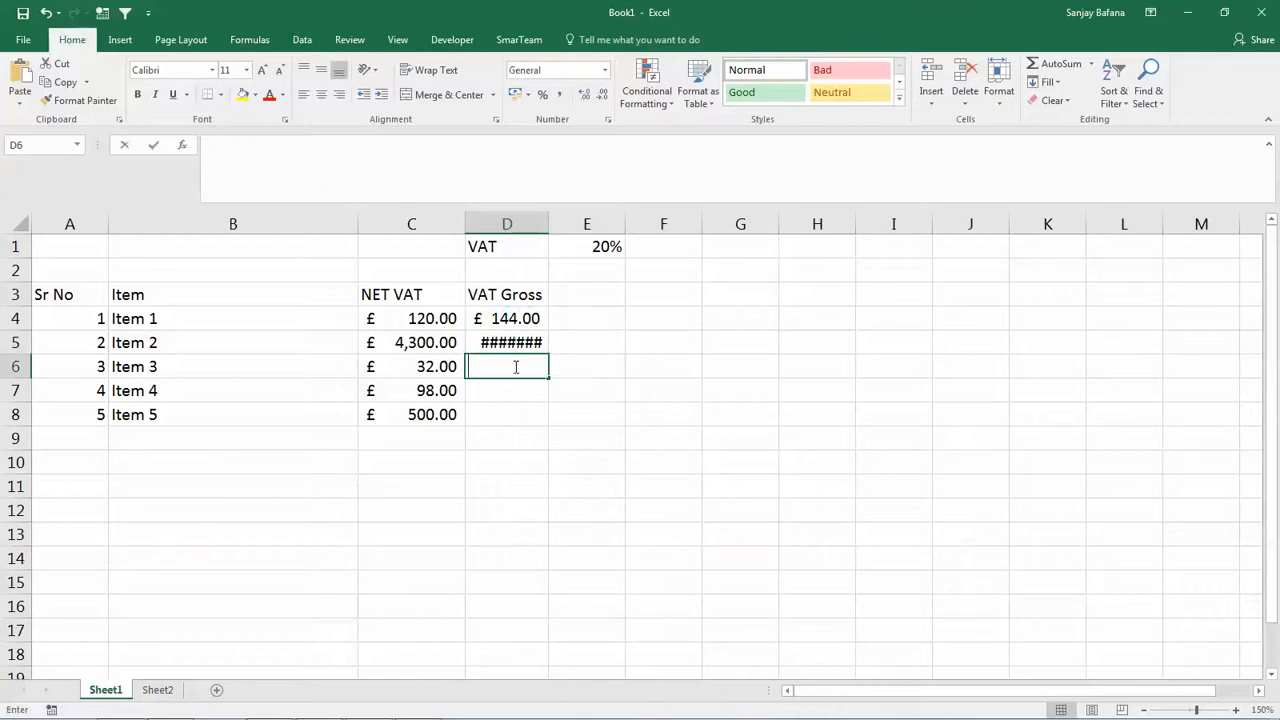
click(540, 224)
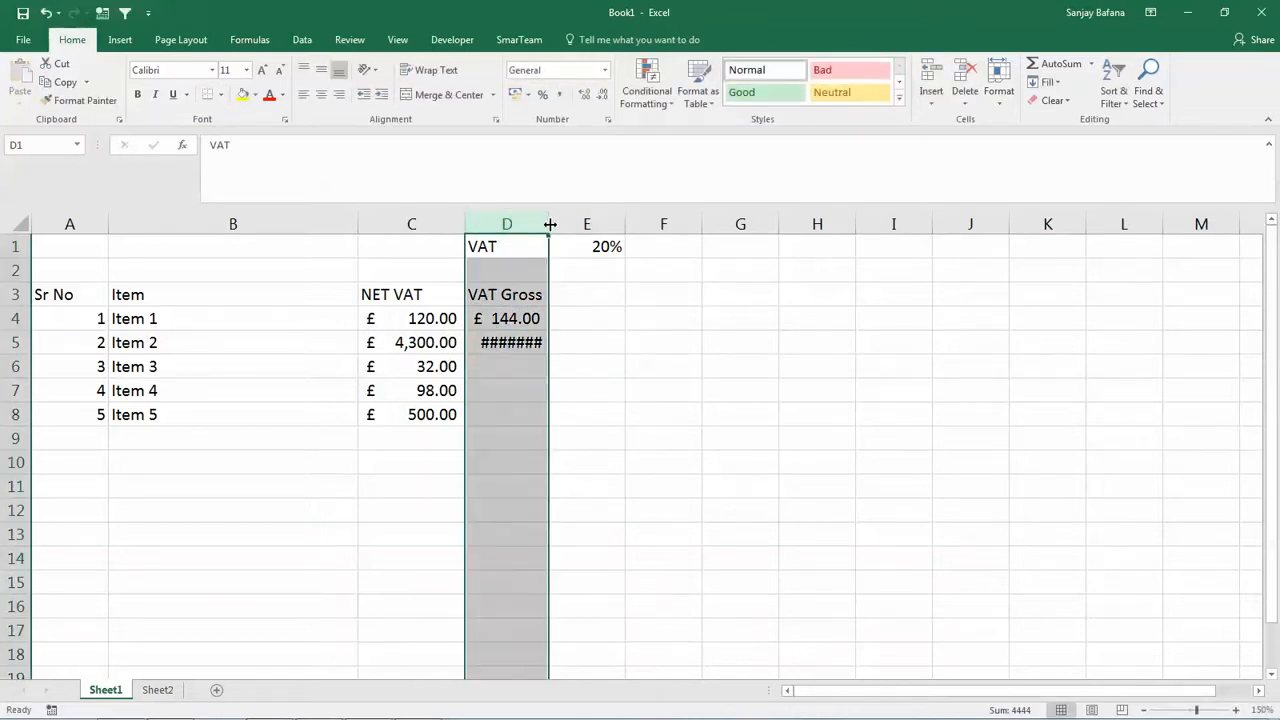
double_click(550, 224)
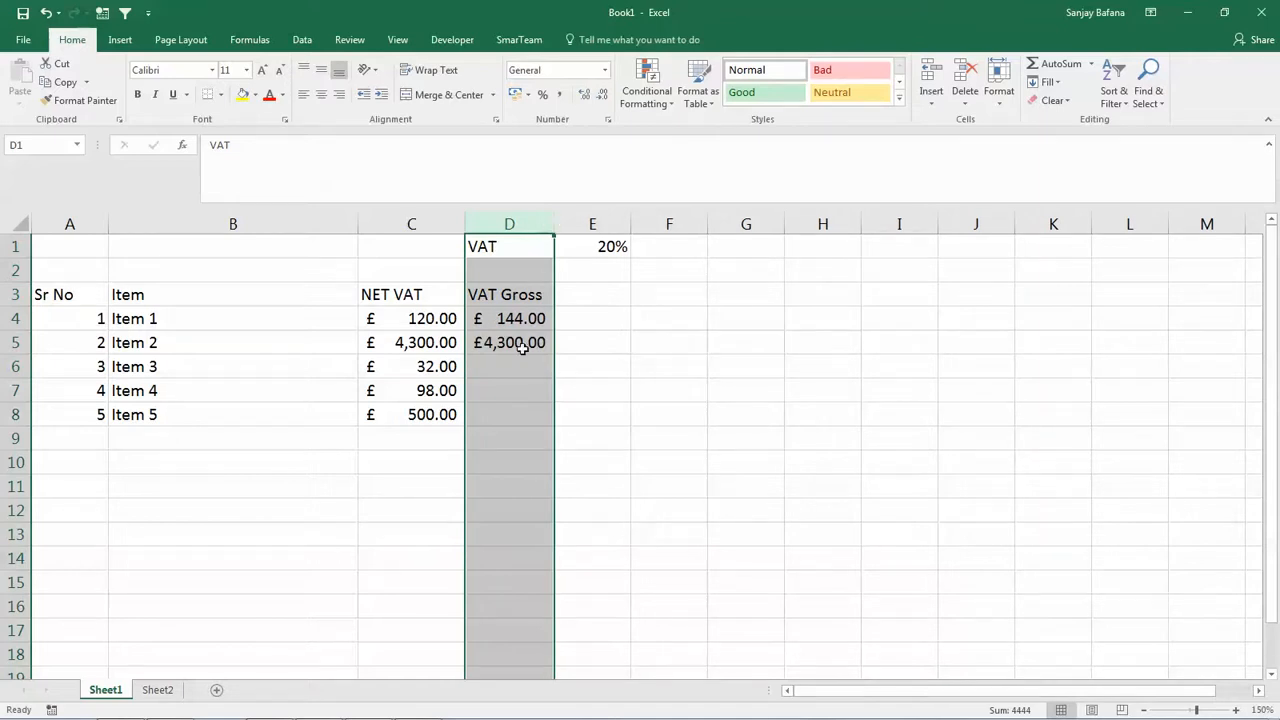
click(495, 366)
Step: Examine which cells the copied formula in D5 references, compared with the net amount in C5 and the original formula in D4
click(430, 342)
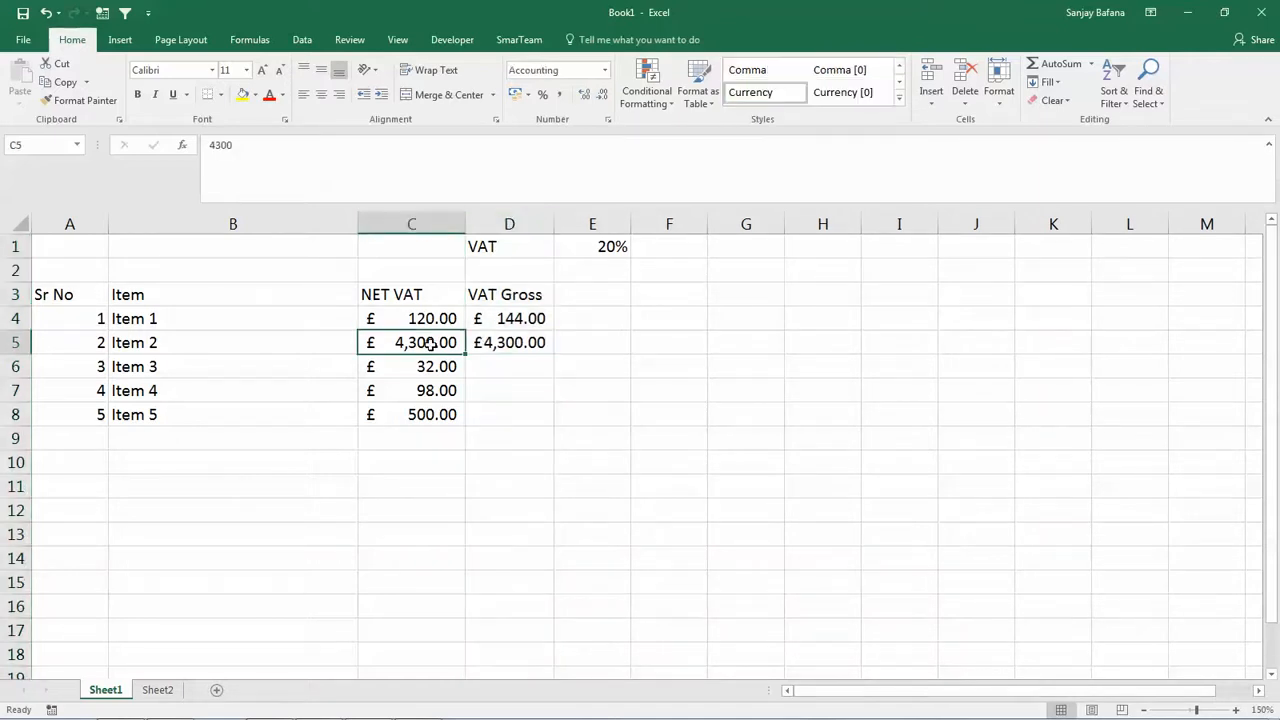
click(495, 342)
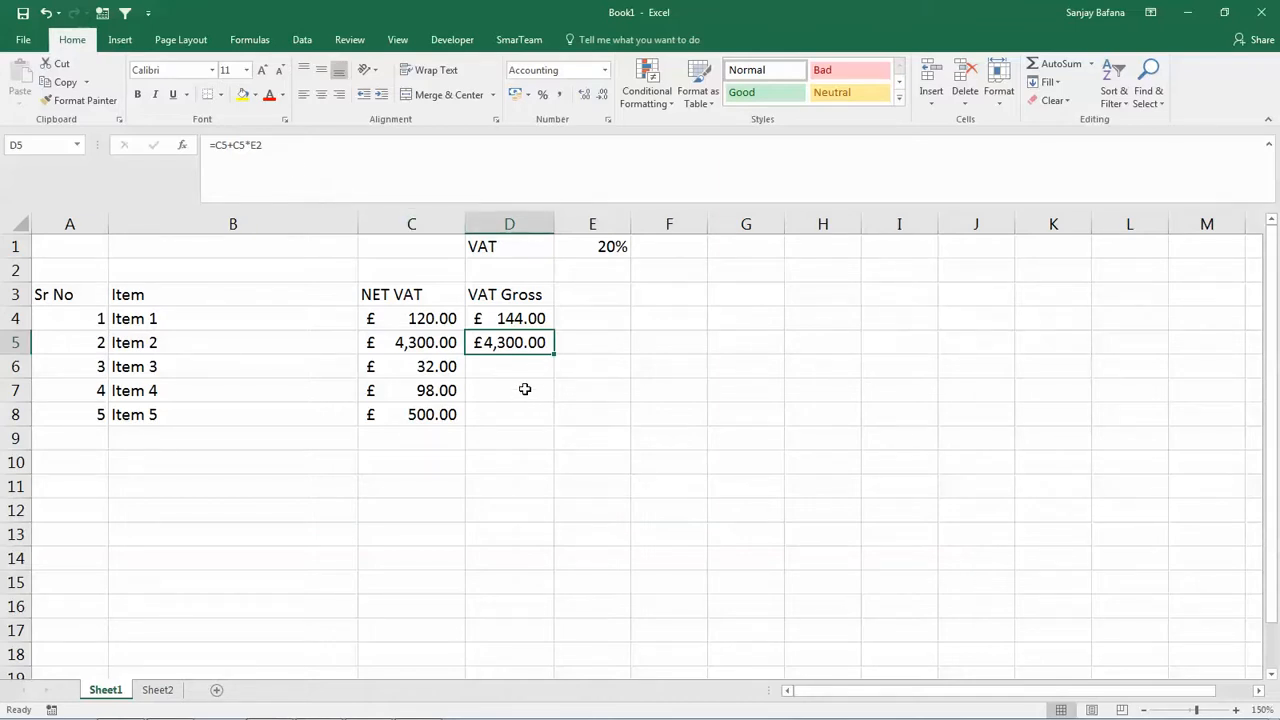
key(F2)
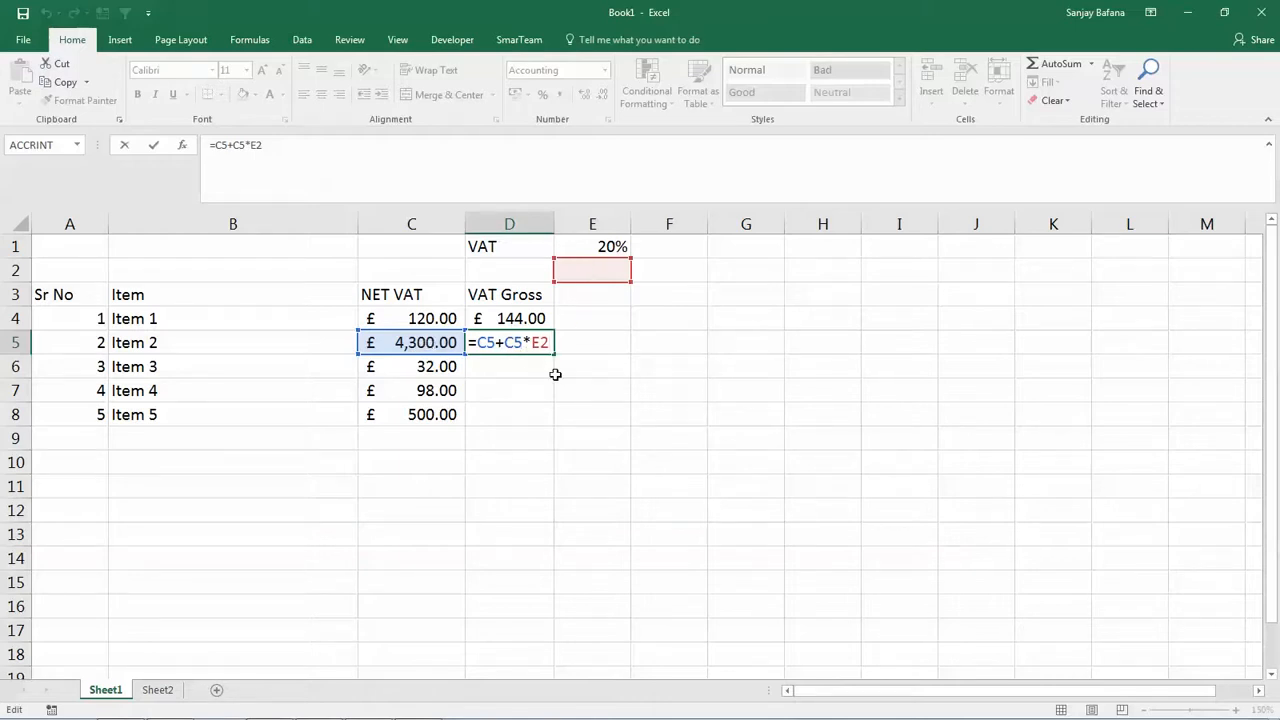
key(Return)
key(Up)
key(Up)
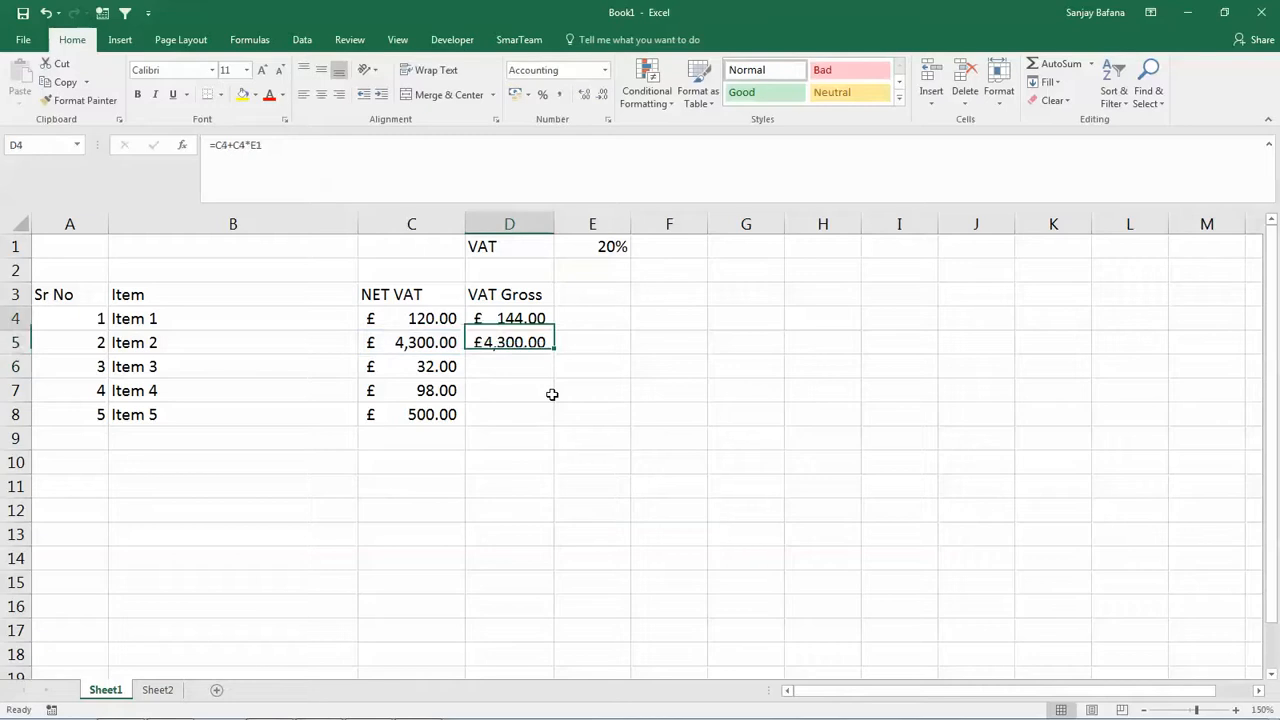
Step: Compare the cells referenced by the VAT Gross formulas in D4 and D5, and clear D5
key(F2)
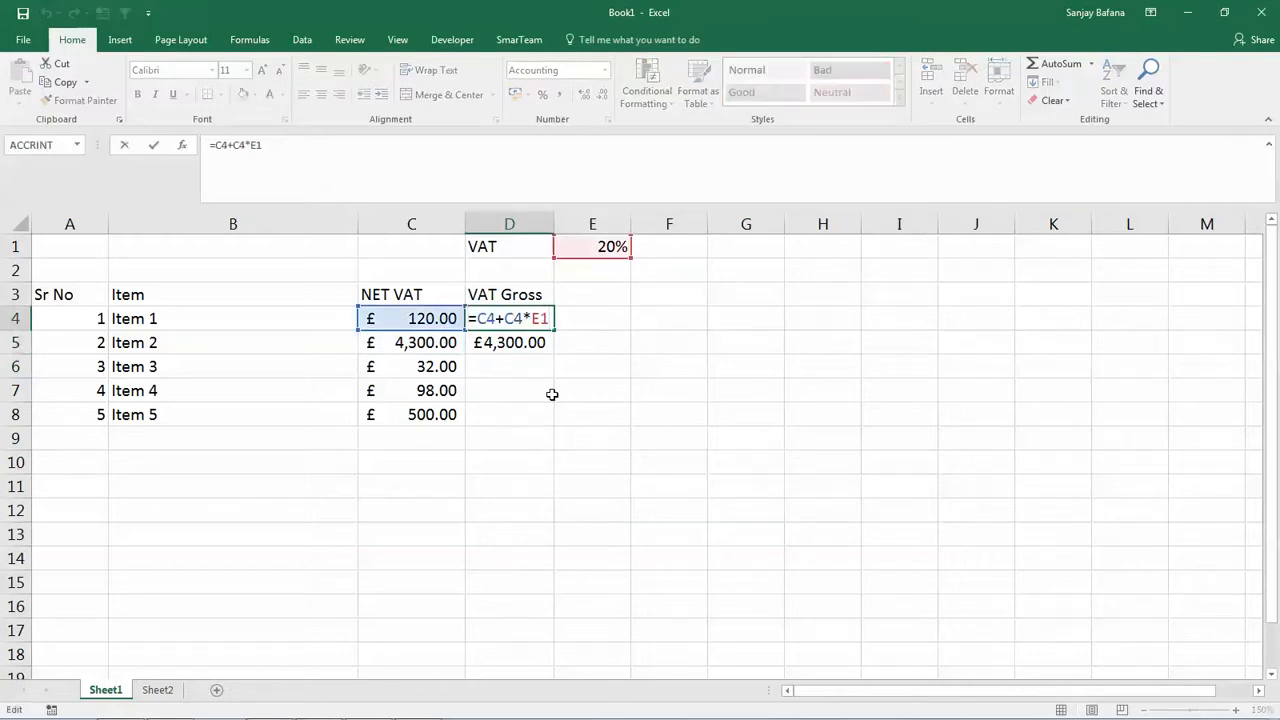
key(Return)
key(F2)
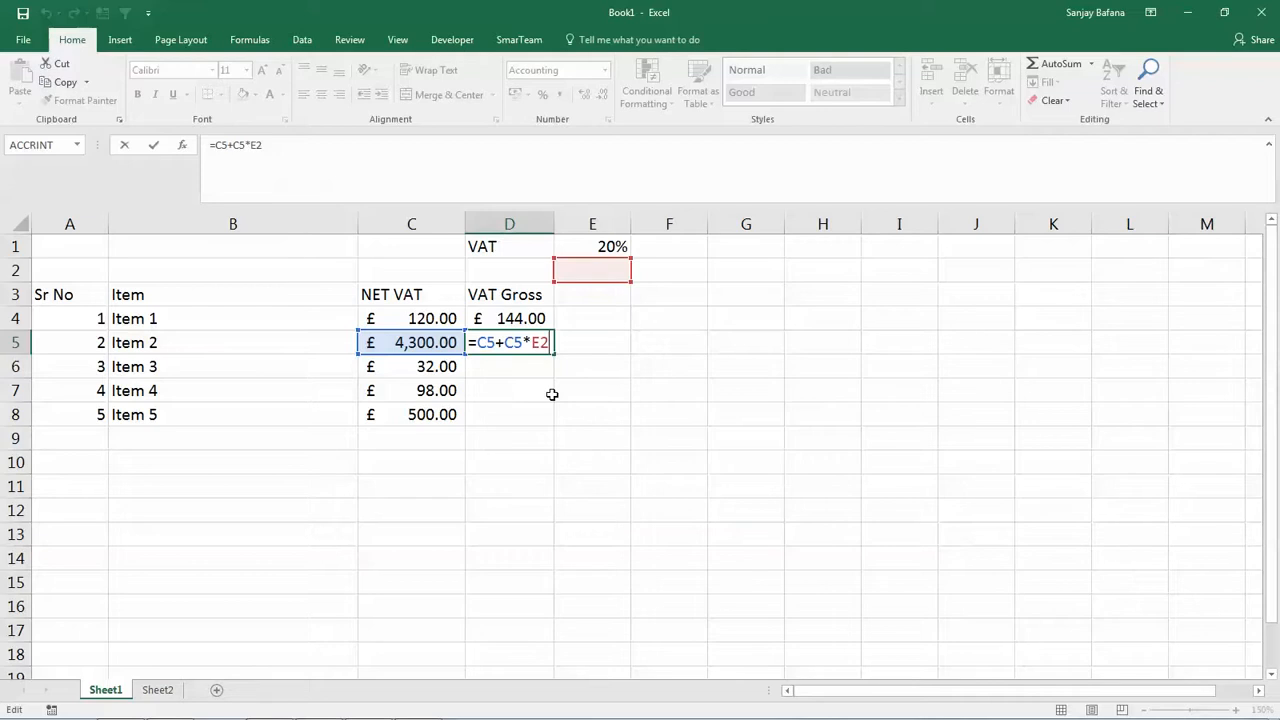
key(Return)
key(Up)
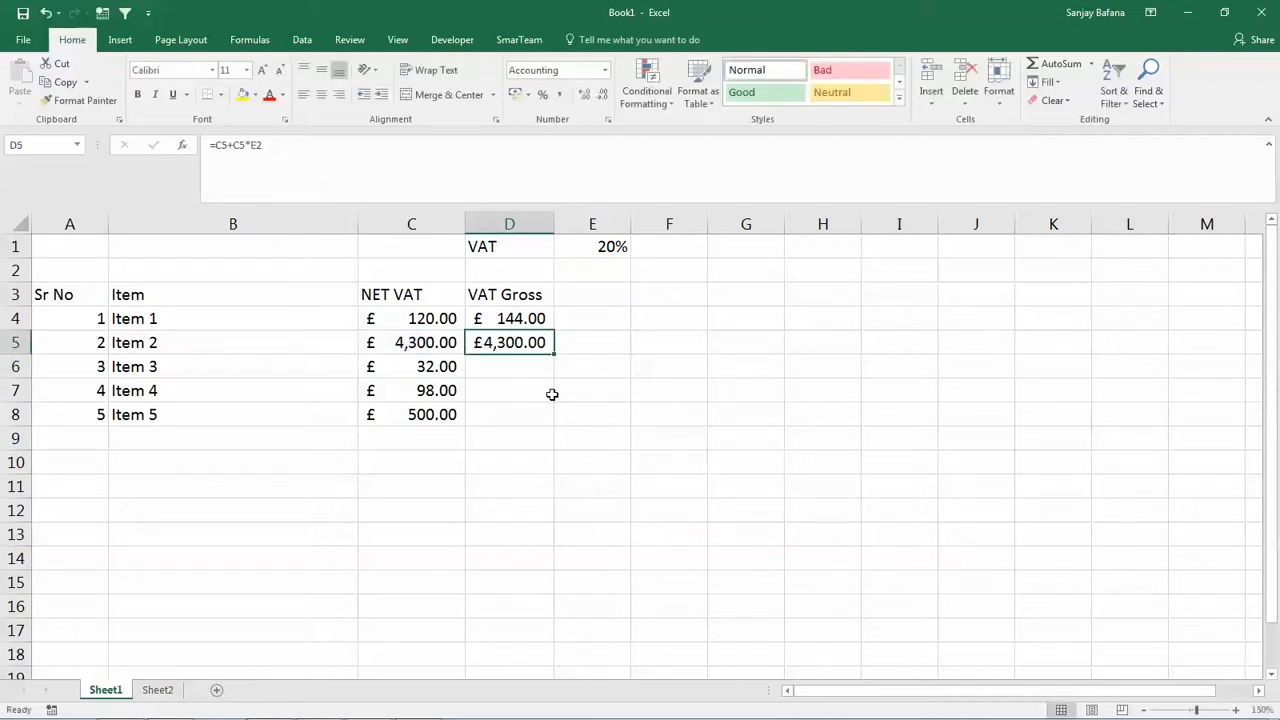
key(Delete)
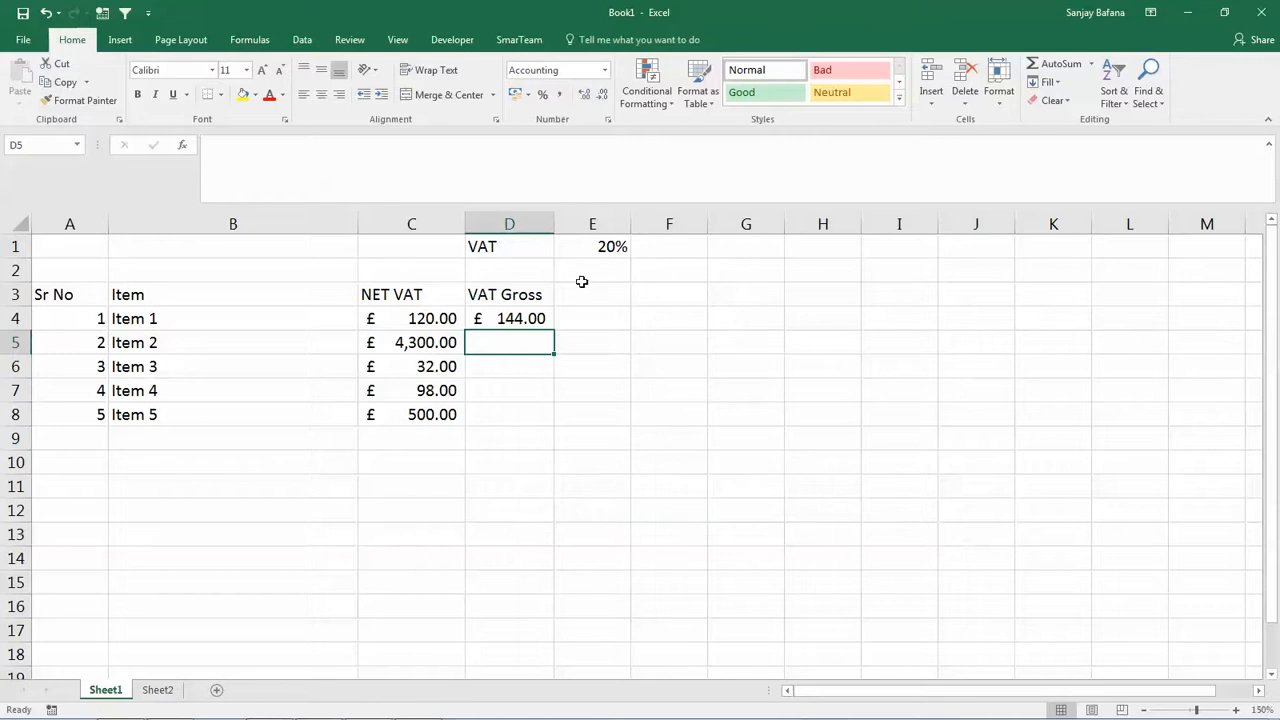
Step: Lock the row of the VAT rate reference in D4, making the formula =C4+C4*E$1
click(596, 253)
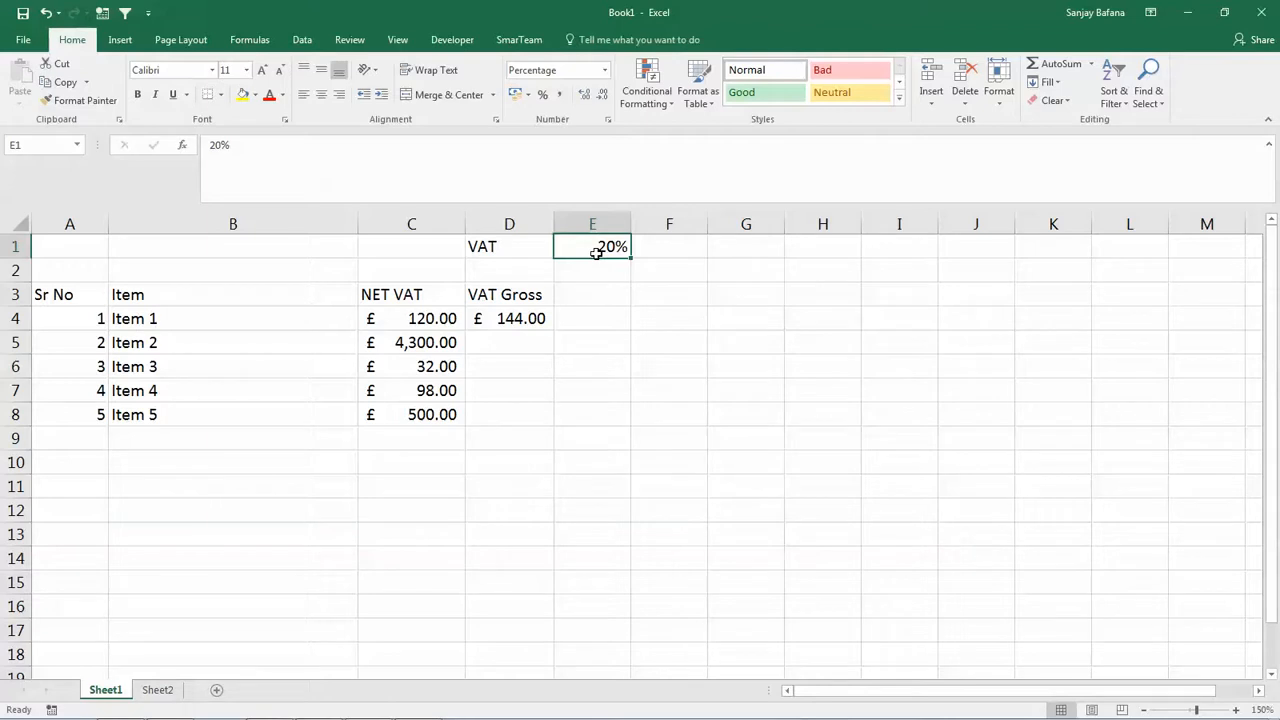
click(520, 319)
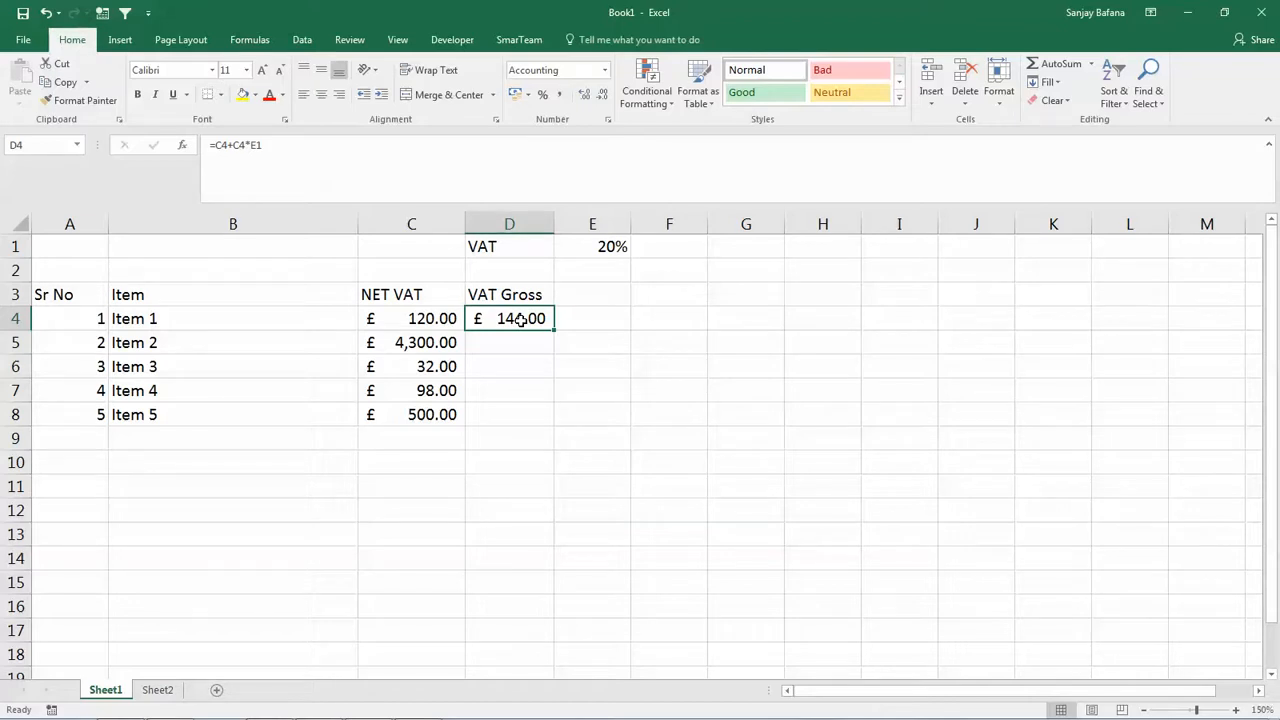
double_click(520, 318)
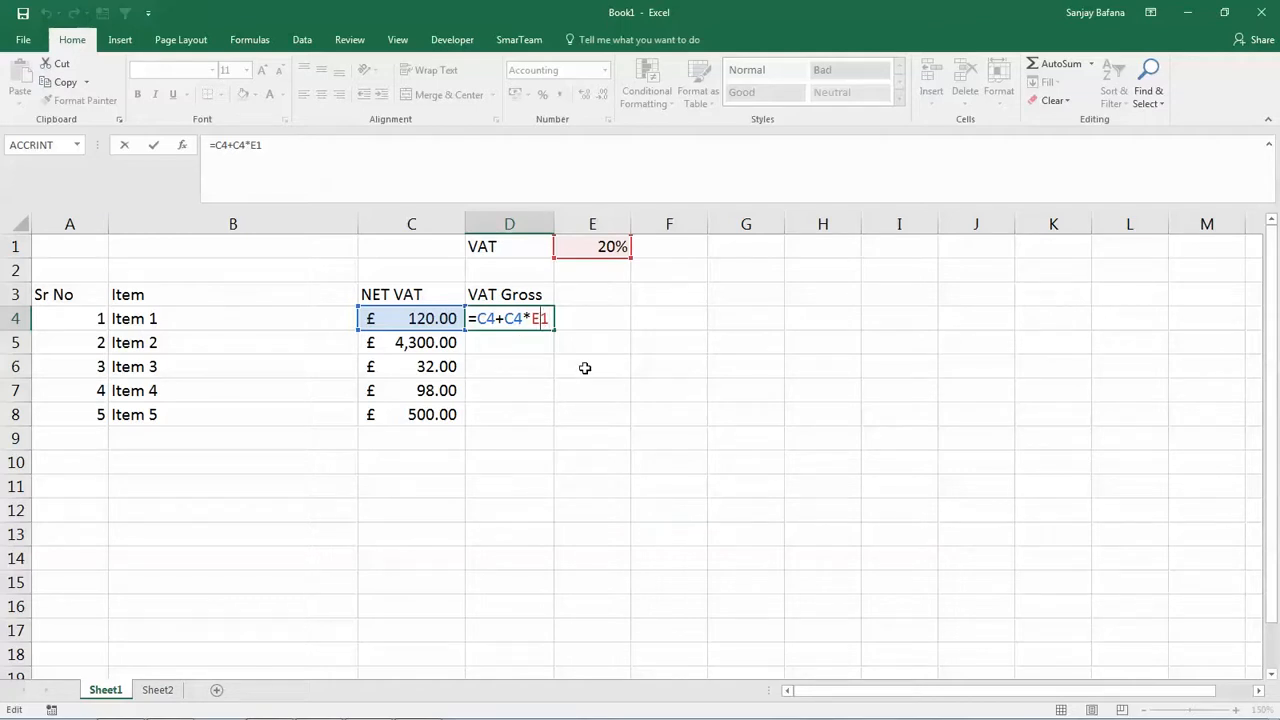
text($)
key(Return)
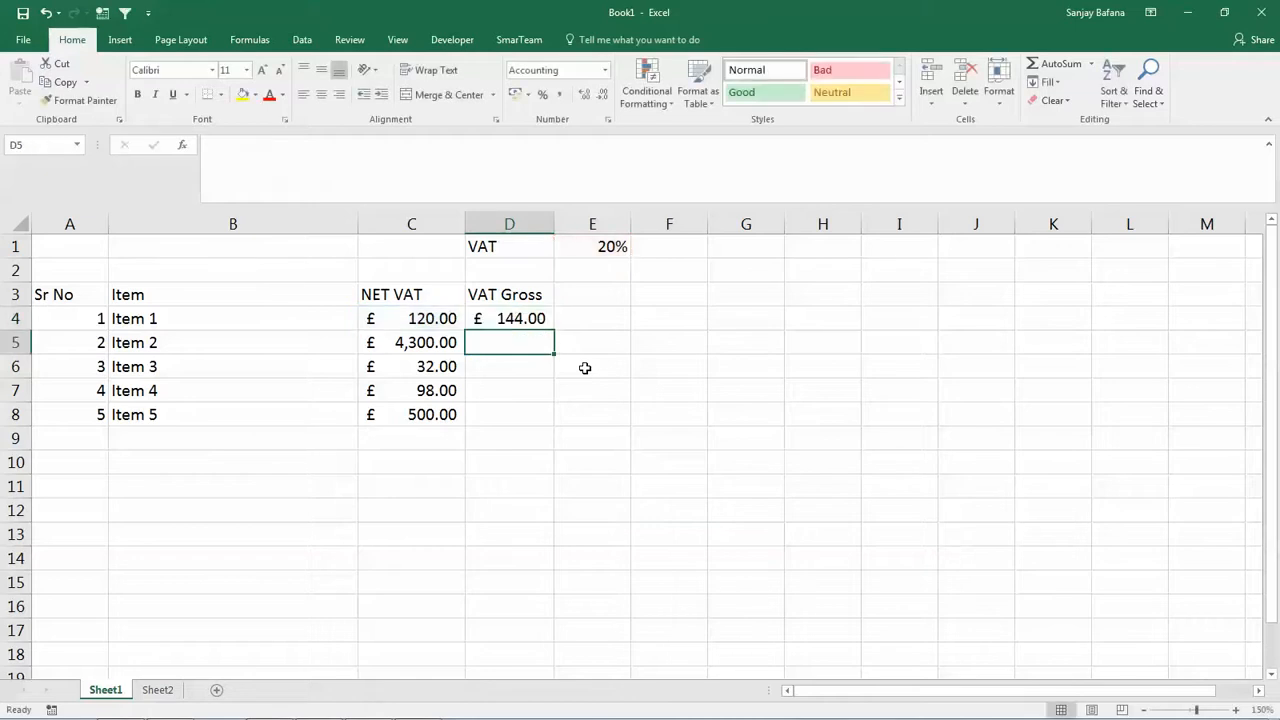
Step: Copy the VAT Gross formula from D4 into D5 and check which cells the copy references
click(531, 320)
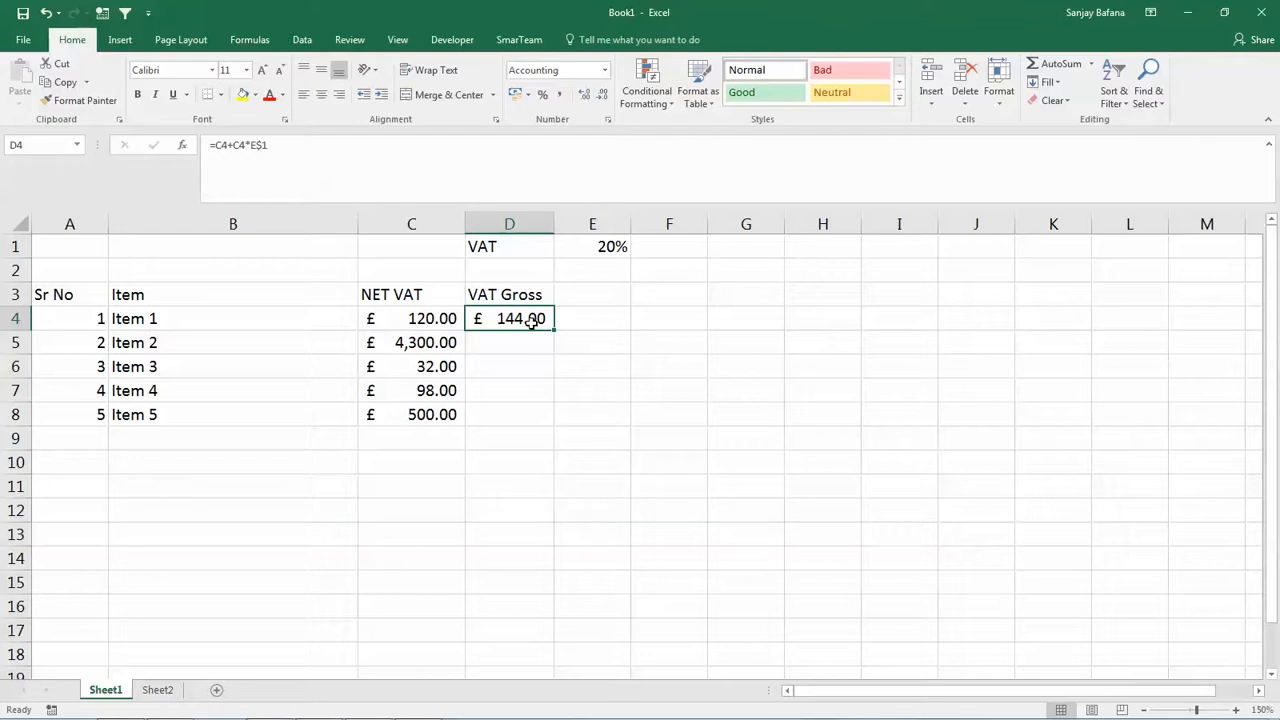
drag(556, 331, 556, 356)
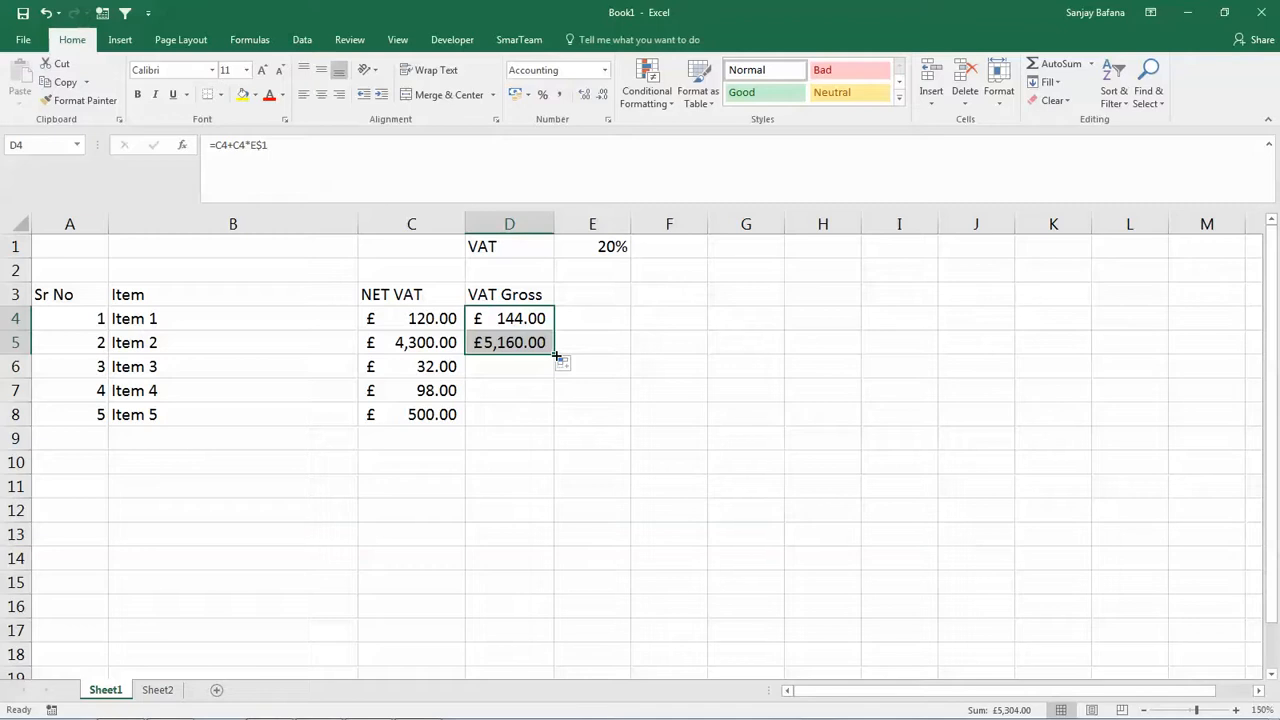
click(522, 344)
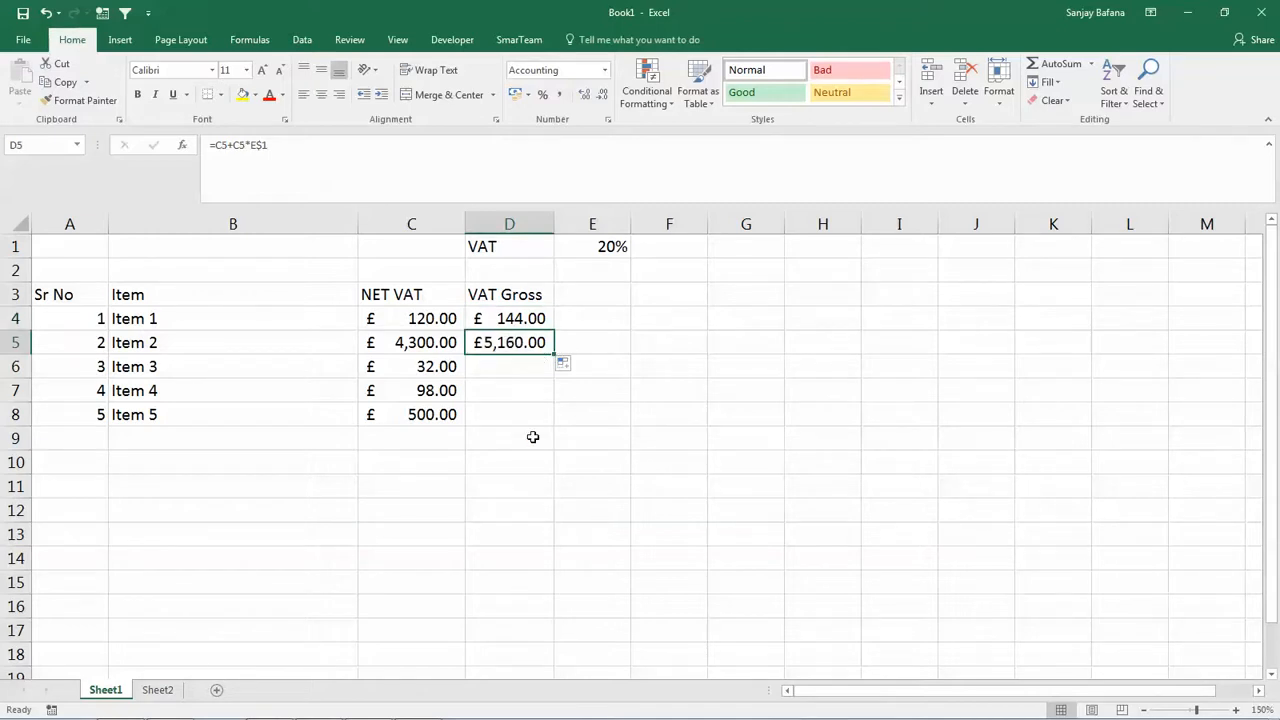
key(F2)
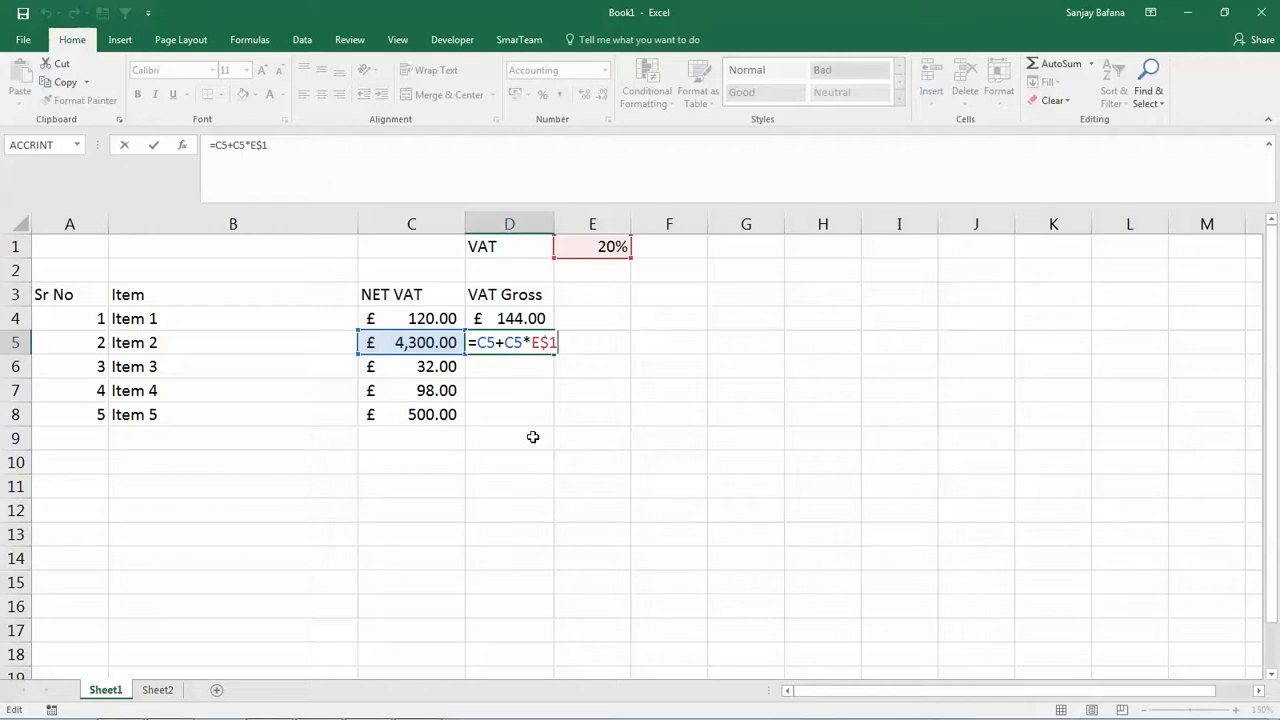
key(Return)
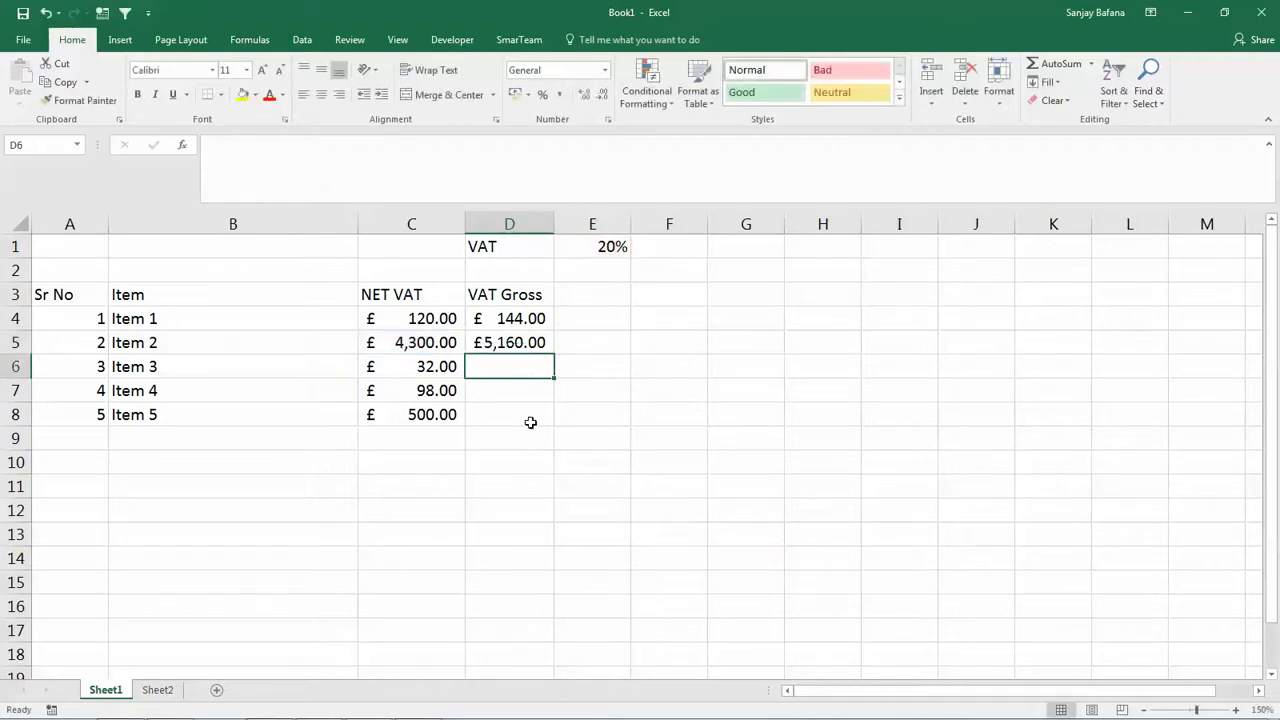
Step: Fill the VAT Gross formula from D5 down to D8 for the remaining items
click(521, 343)
double_click(553, 355)
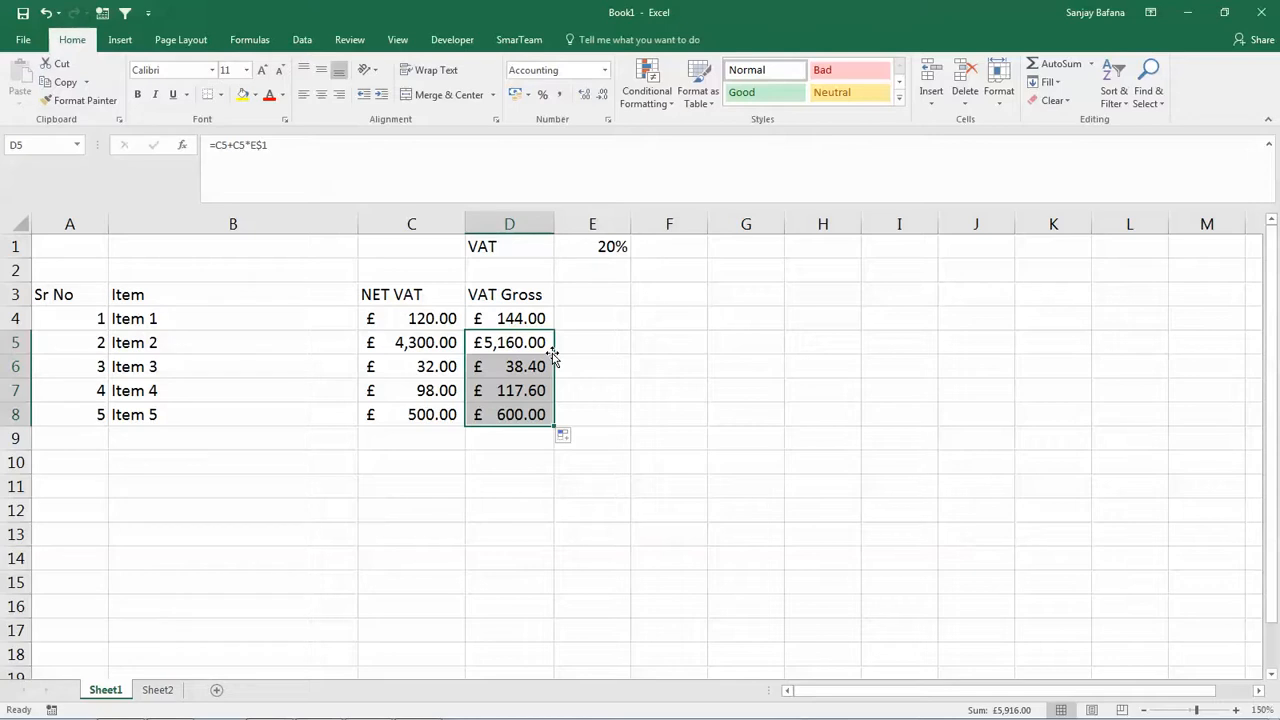
Step: Try a fully absolute VAT rate reference, $E$1, in the D4 formula and take the column lock out again
click(535, 320)
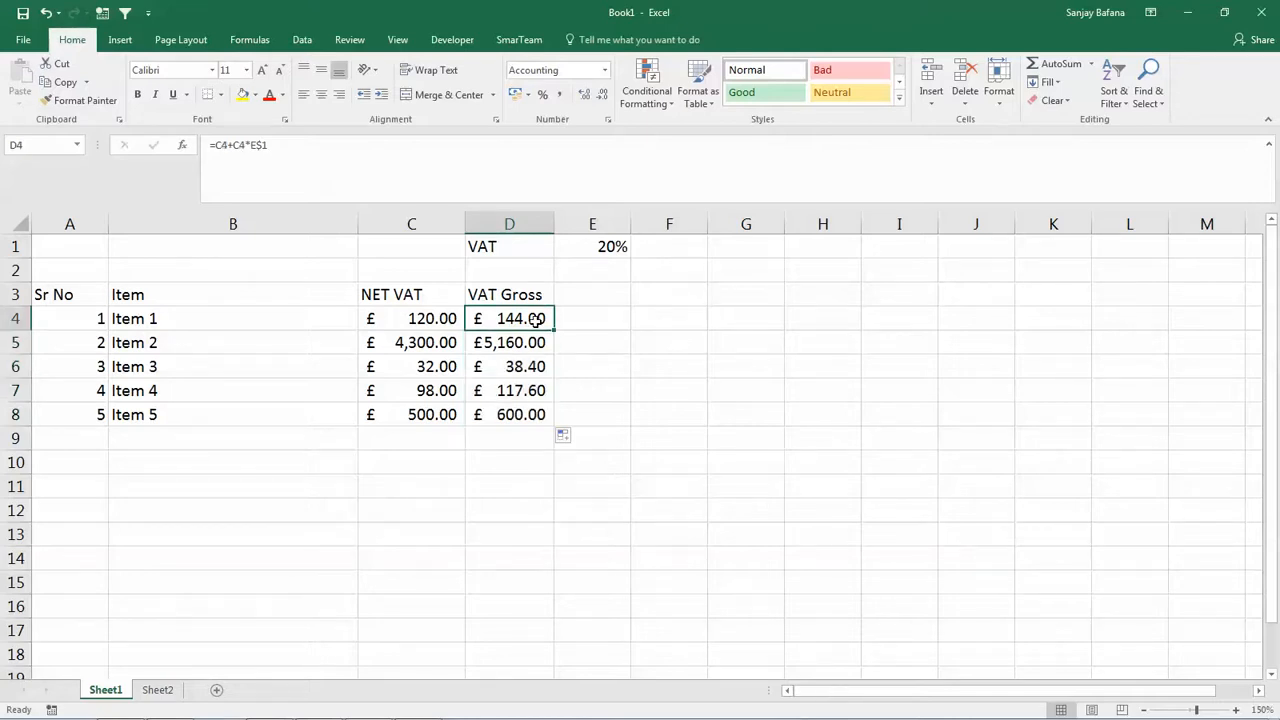
double_click(536, 318)
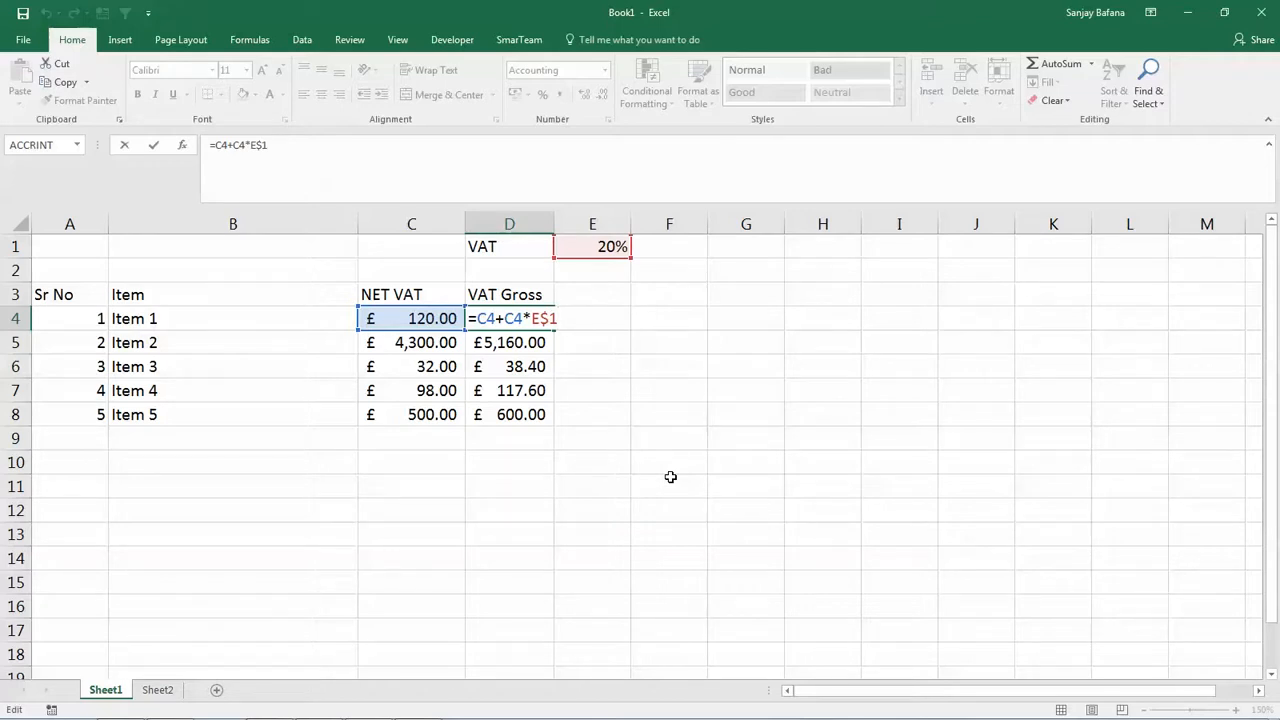
click(533, 318)
text($)
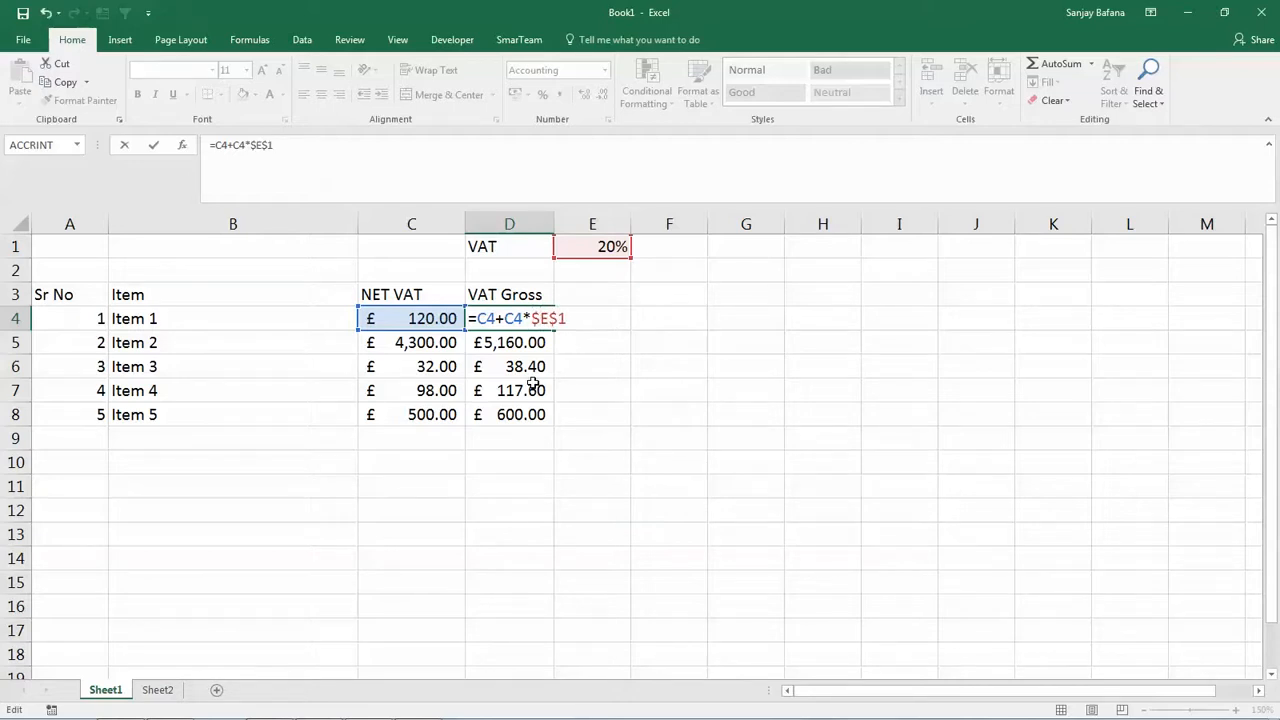
key(BackSpace)
key(Return)
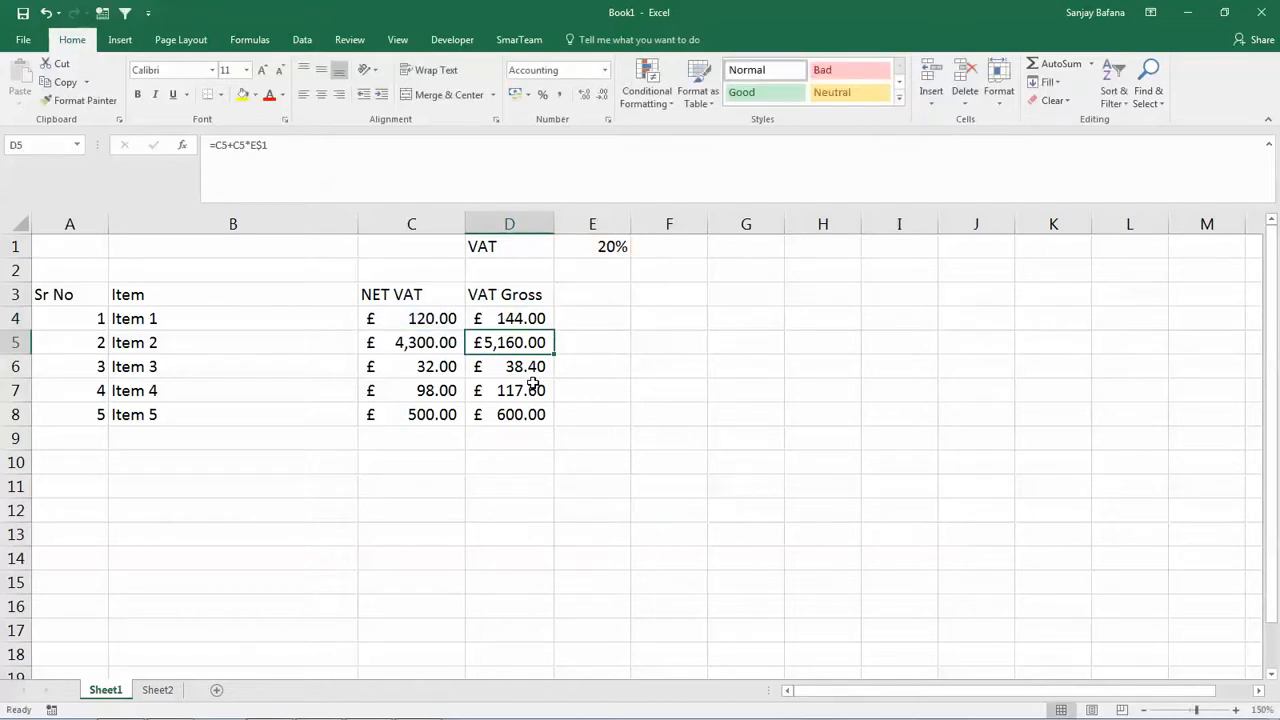
Step: Total the net amounts in C4:C8 in cell C9 with AutoSum
click(423, 442)
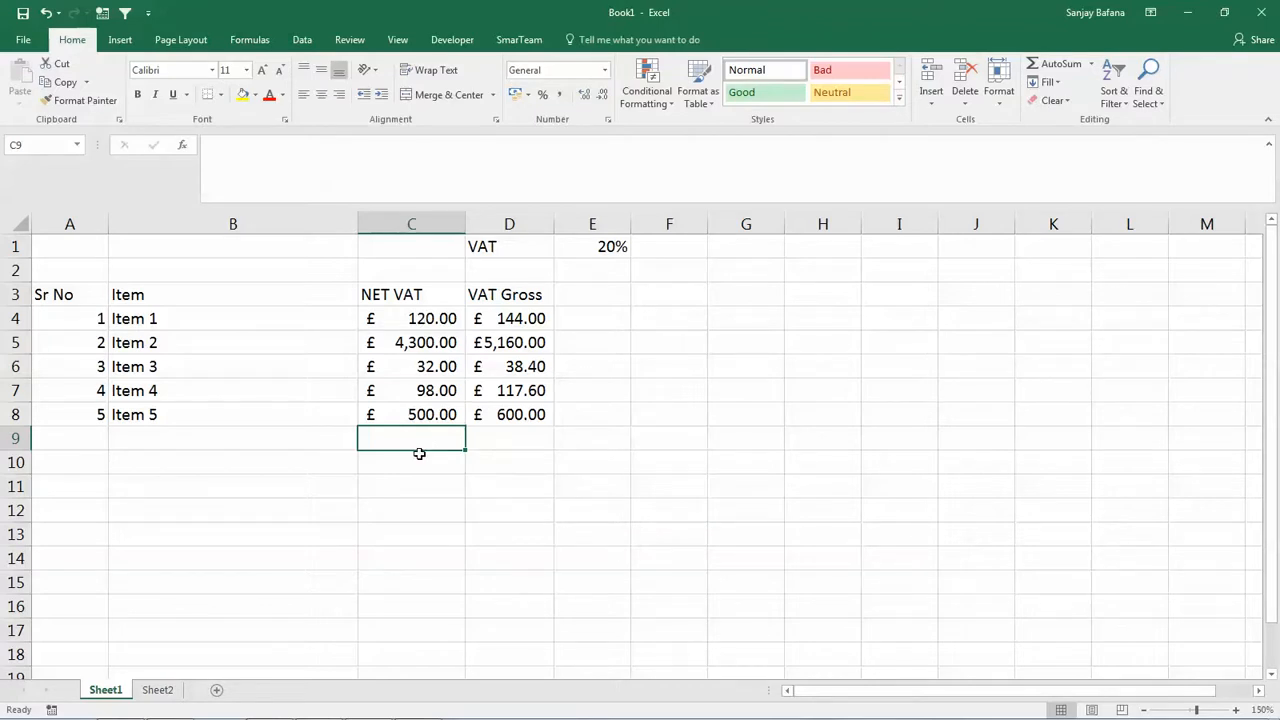
click(1055, 66)
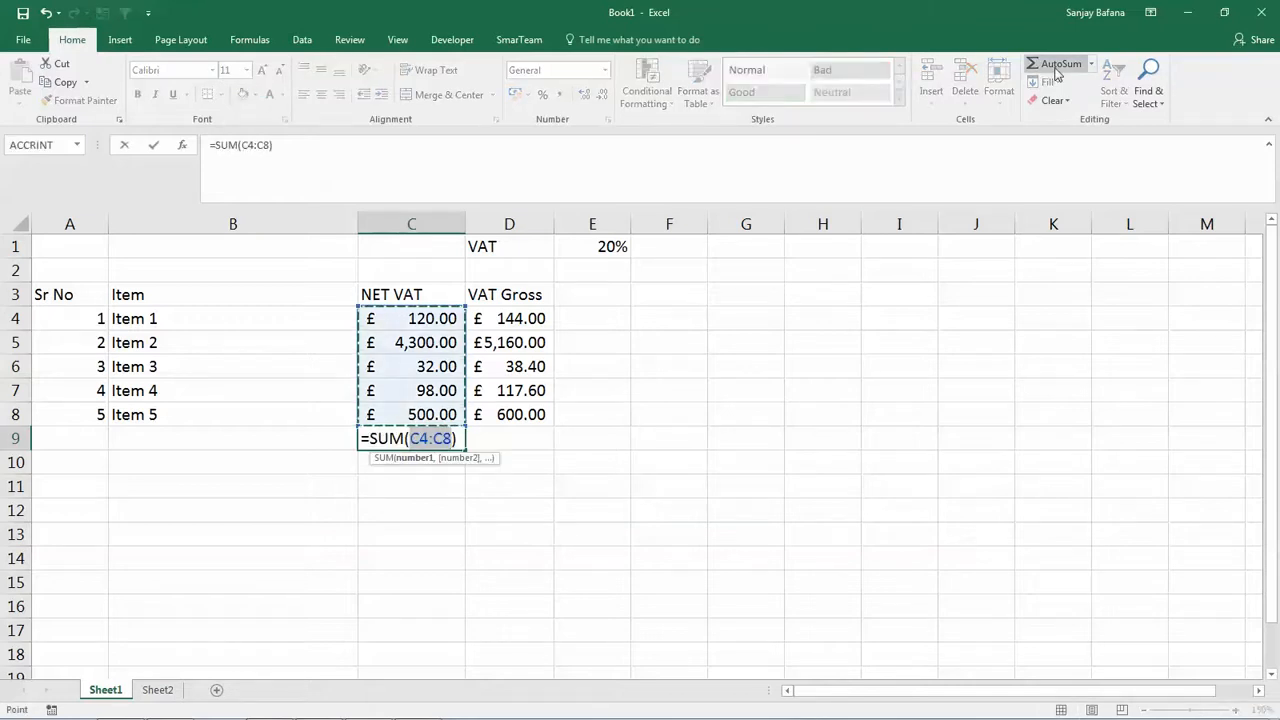
key(Return)
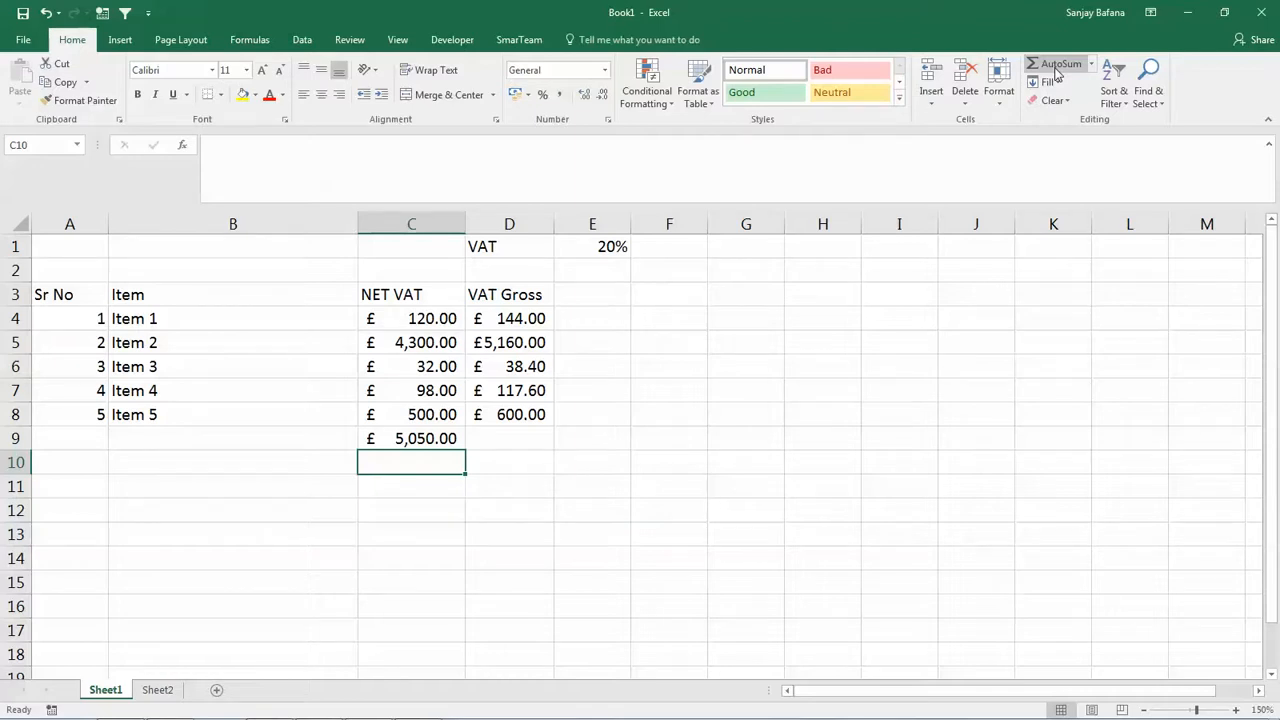
Step: Replace the total in C9 with =SUM(C4,C5,C6,C7,C8), referencing each net amount cell individually
key(Up)
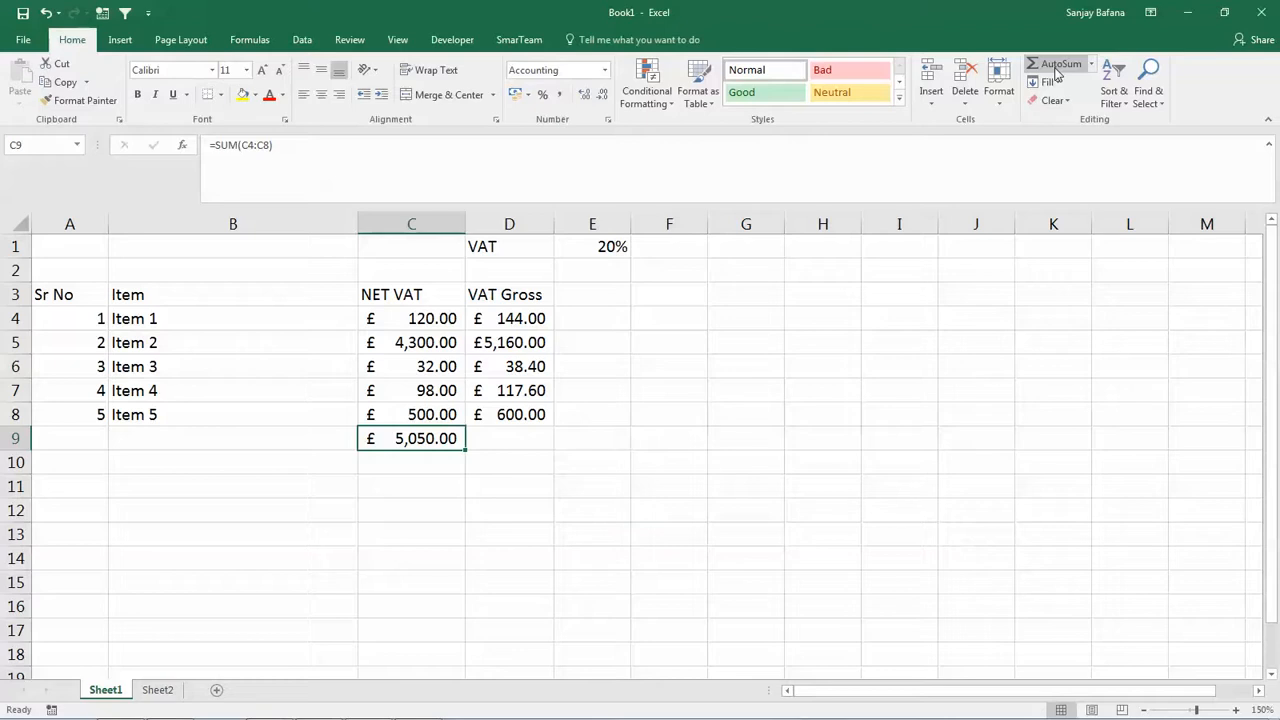
text(=)
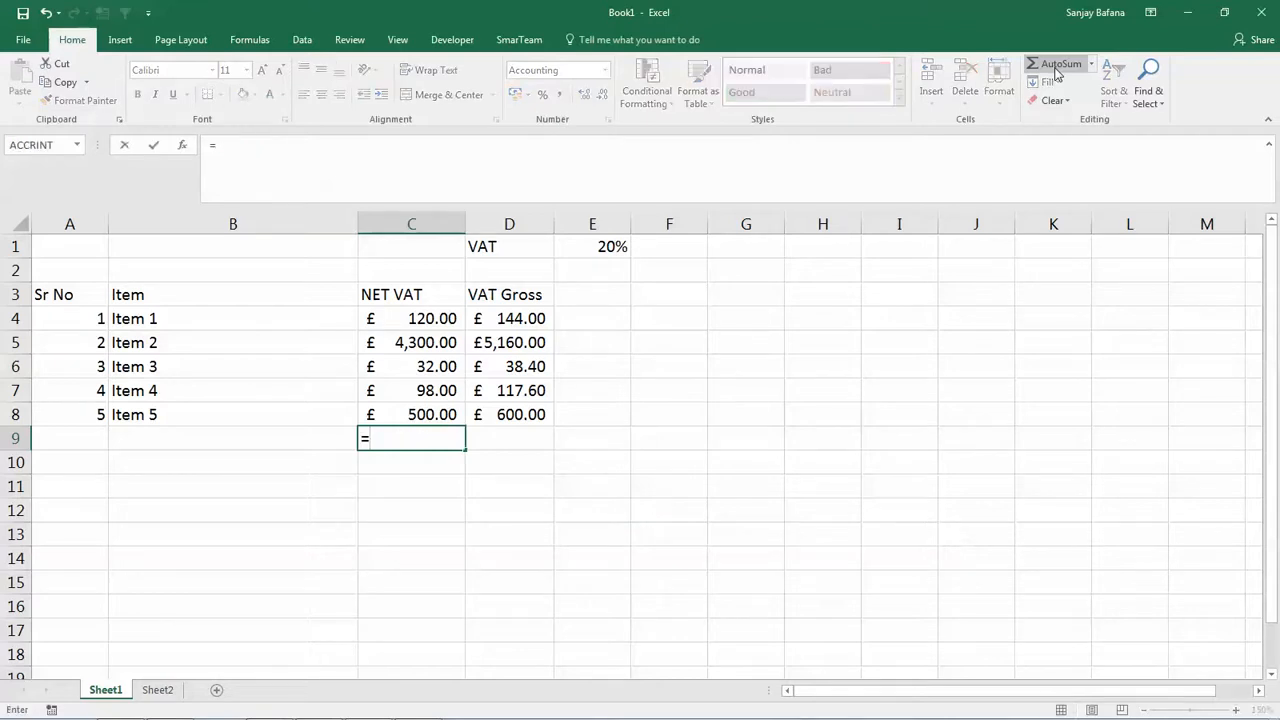
key(BackSpace)
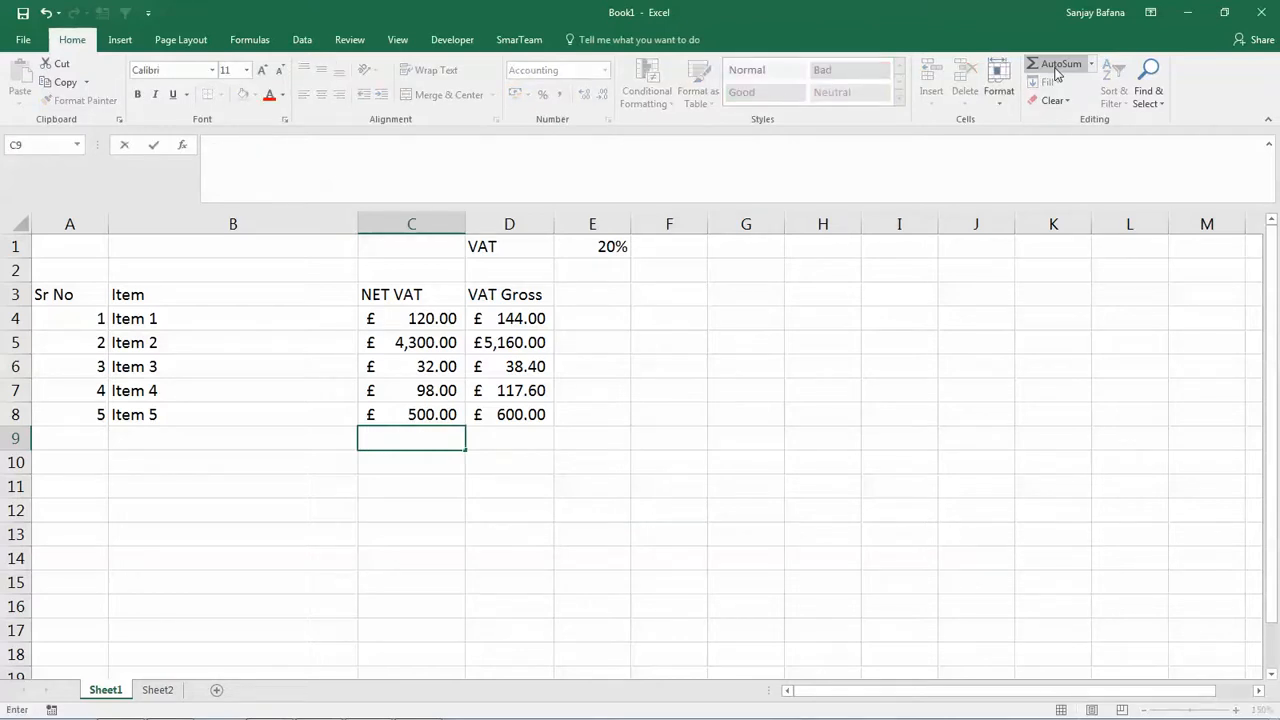
text(=)
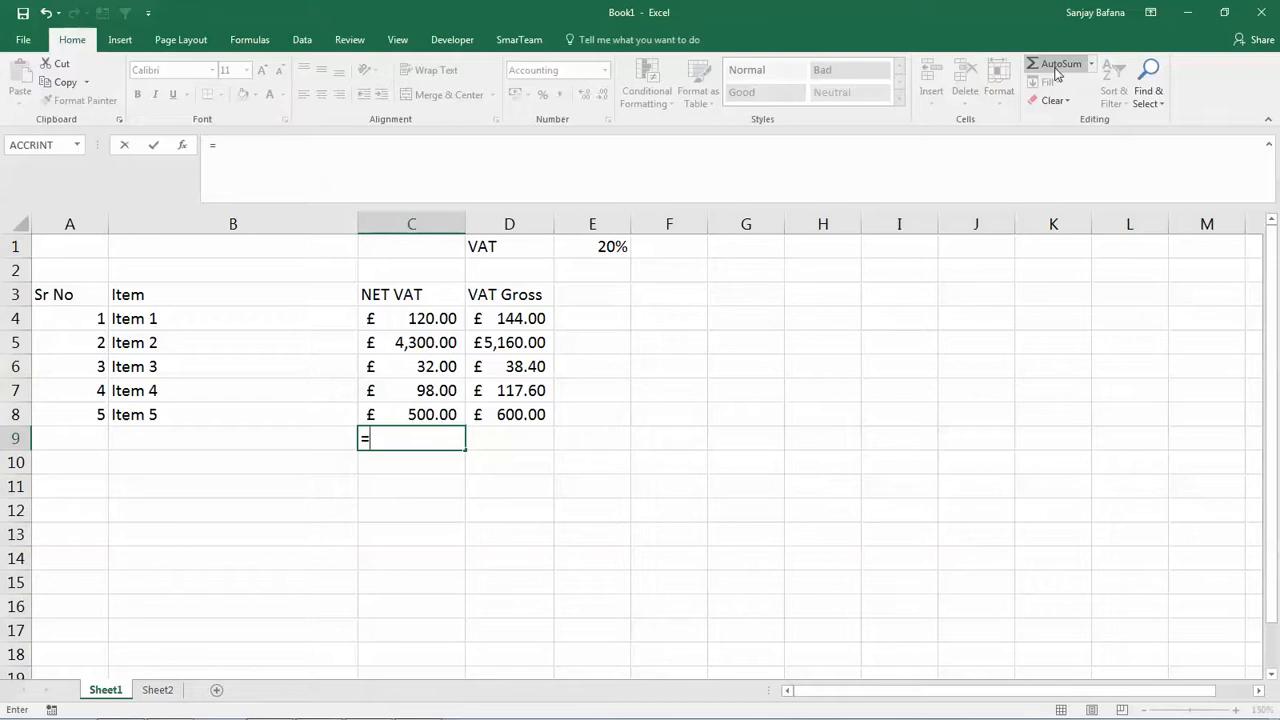
text(sum)
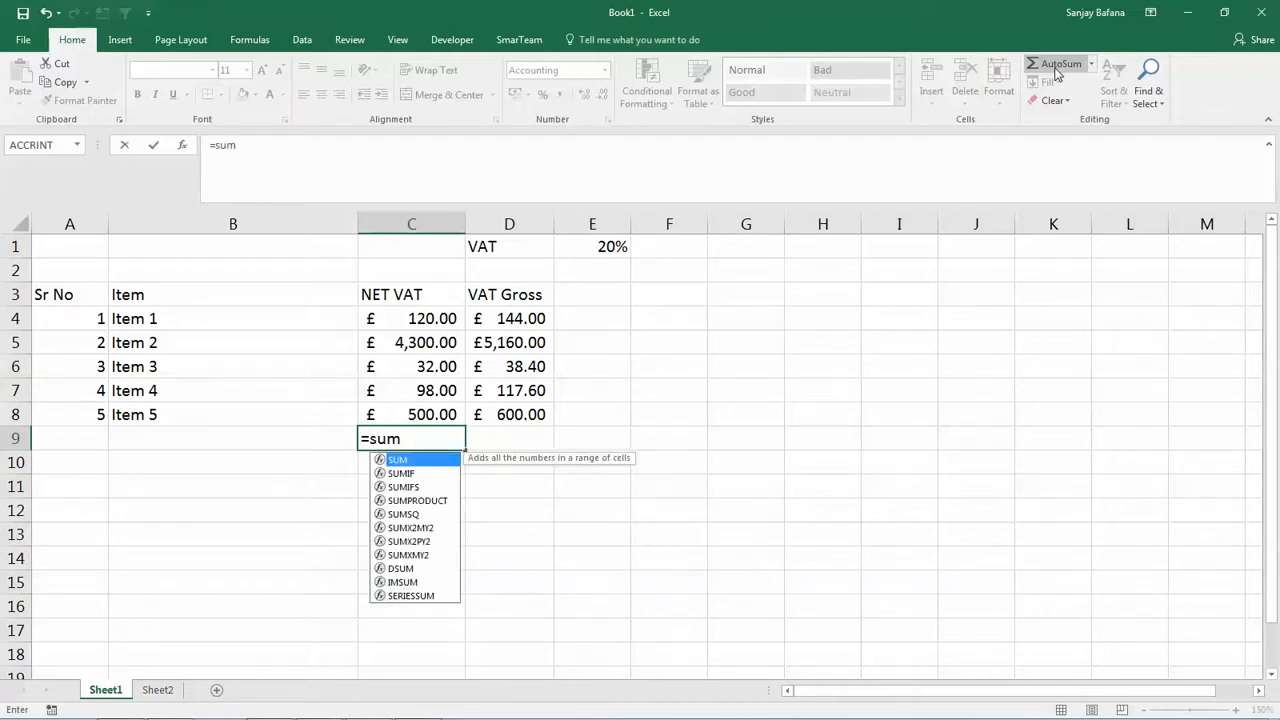
text(()
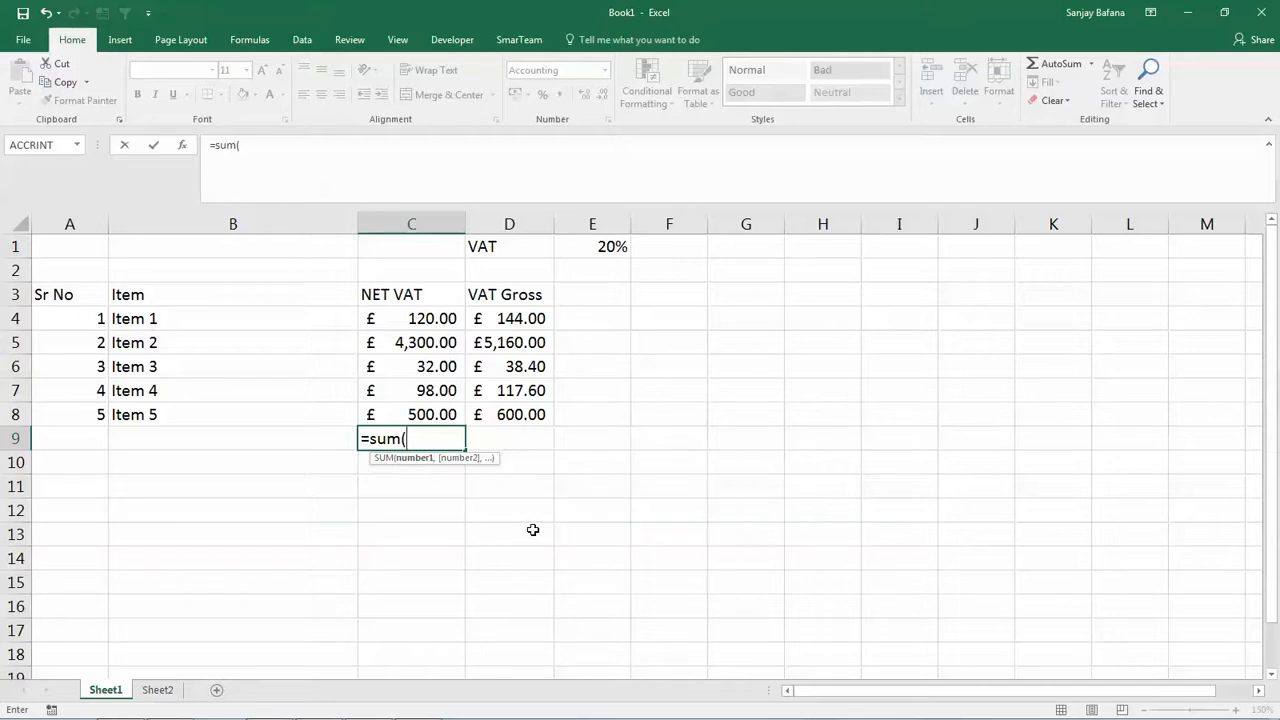
click(416, 318)
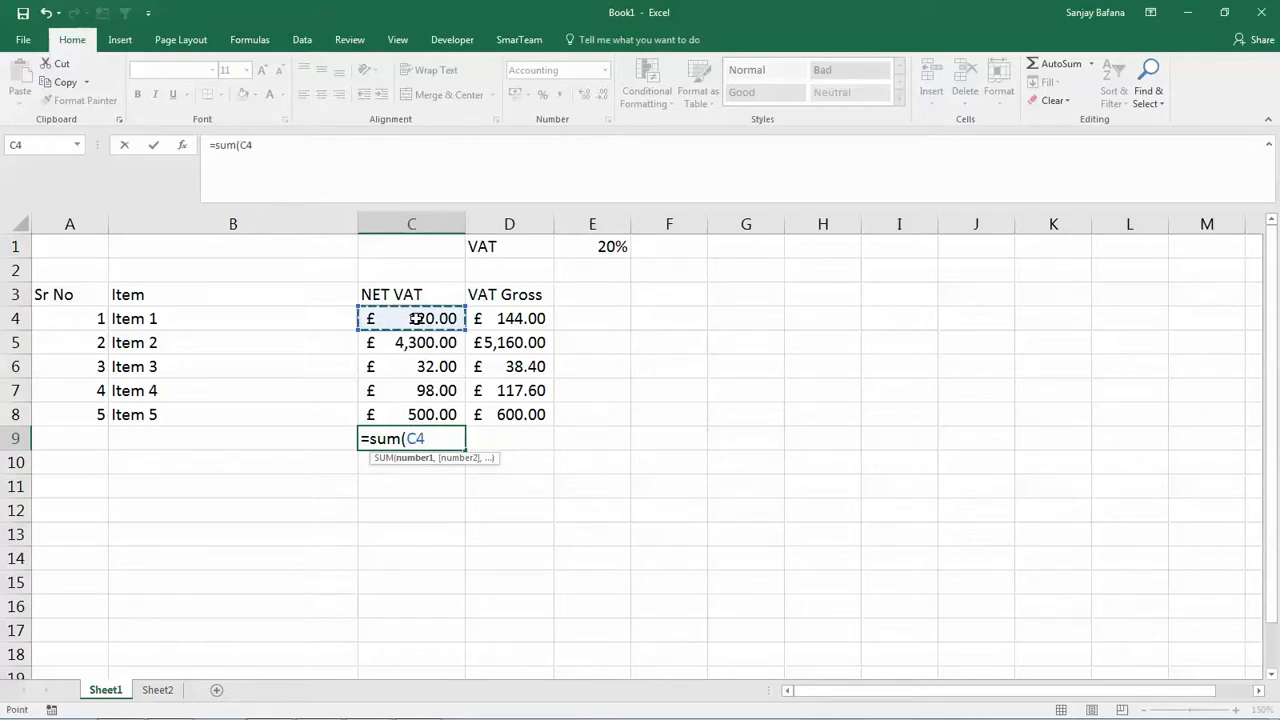
text(,)
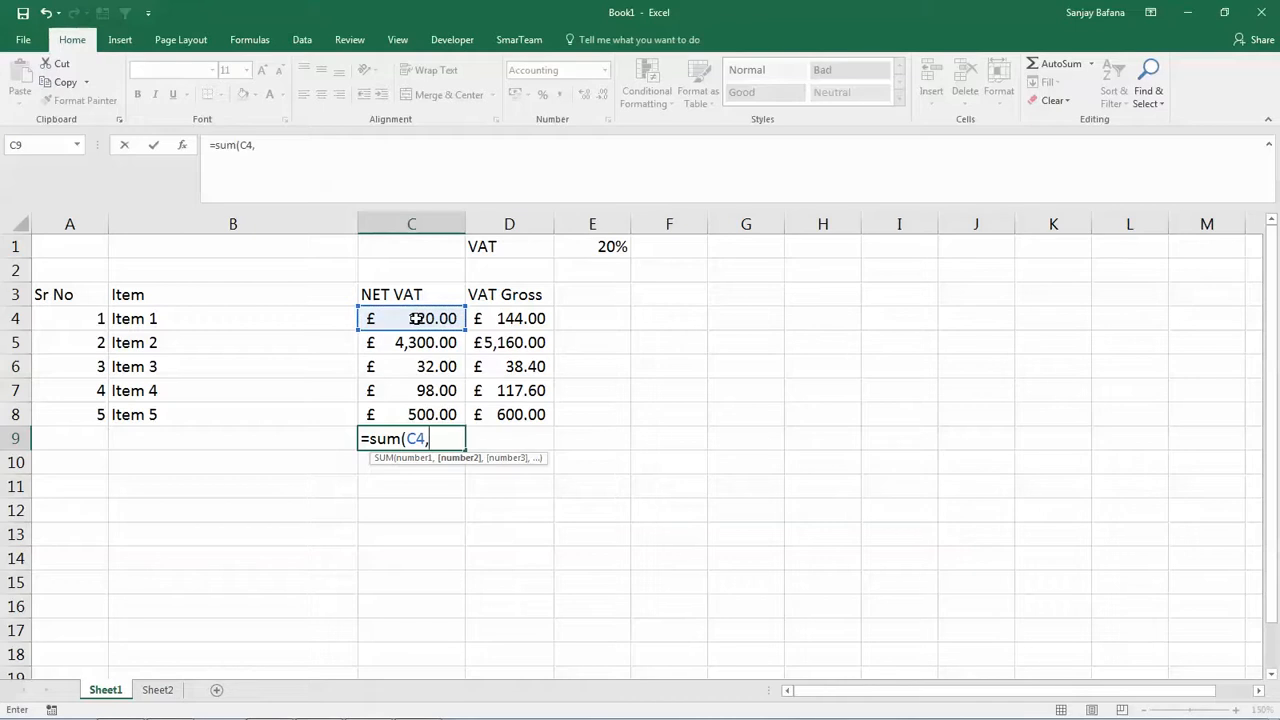
click(411, 342)
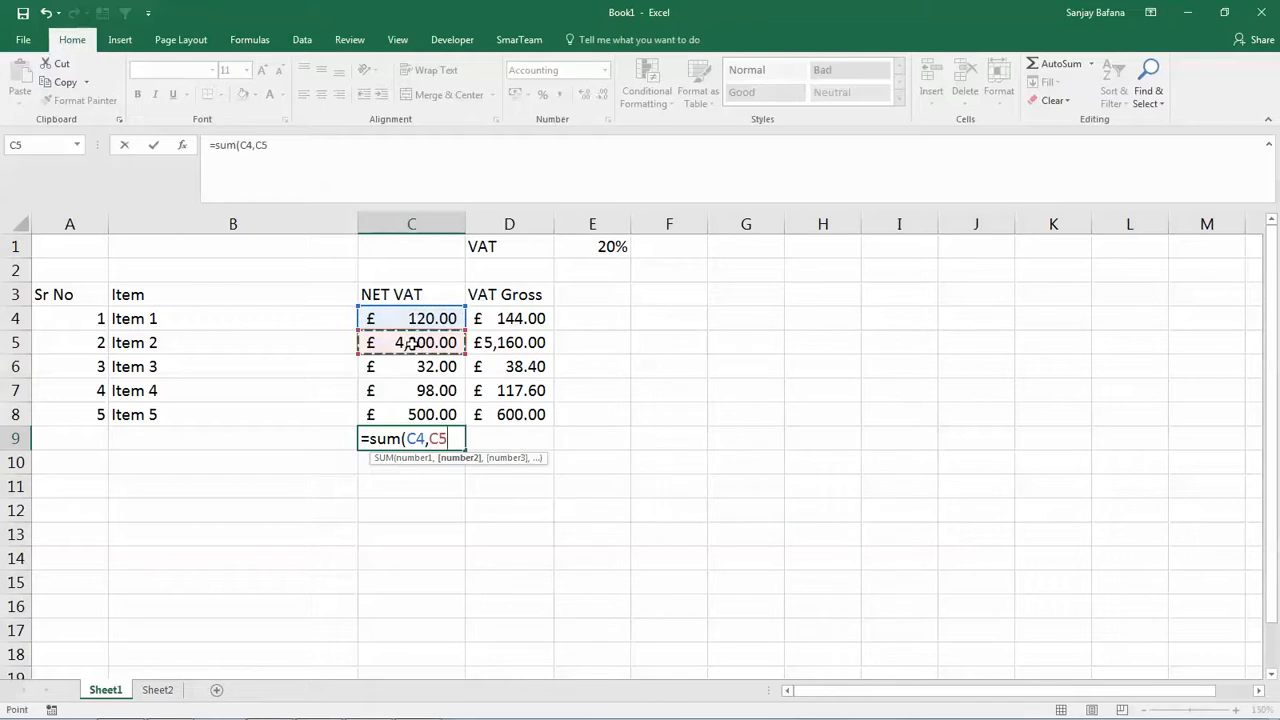
text(,)
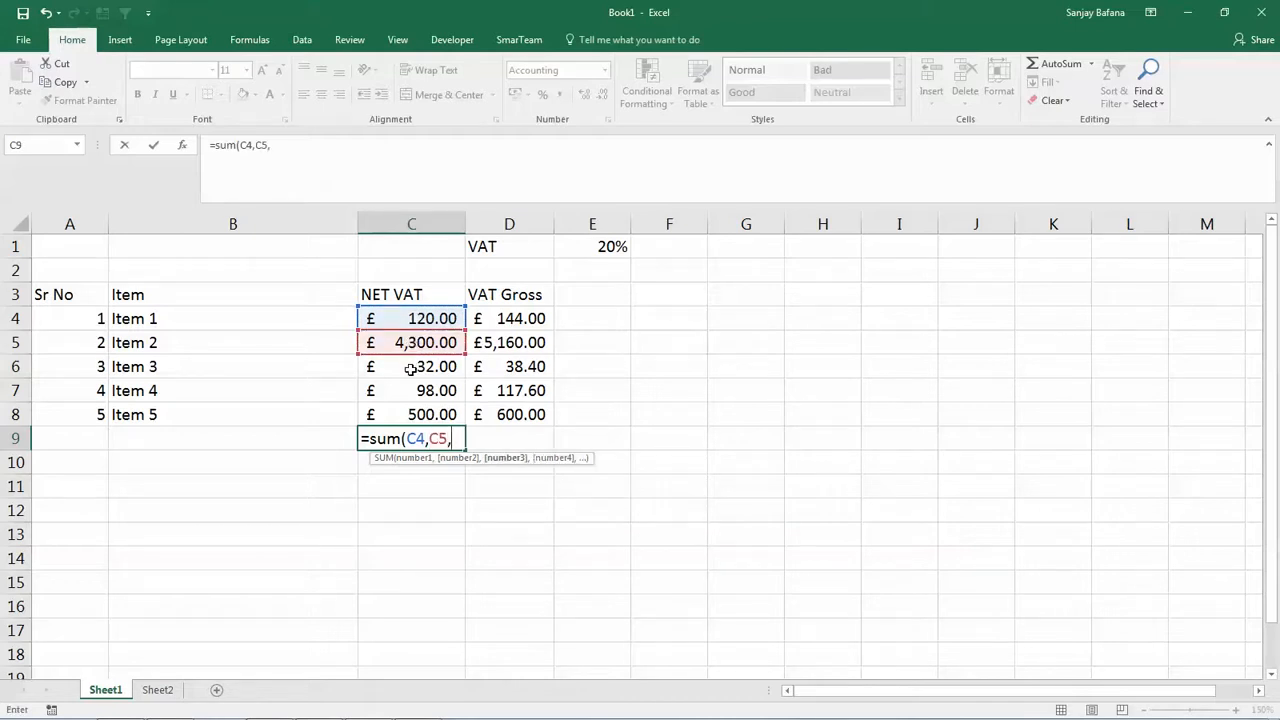
click(411, 368)
text(,)
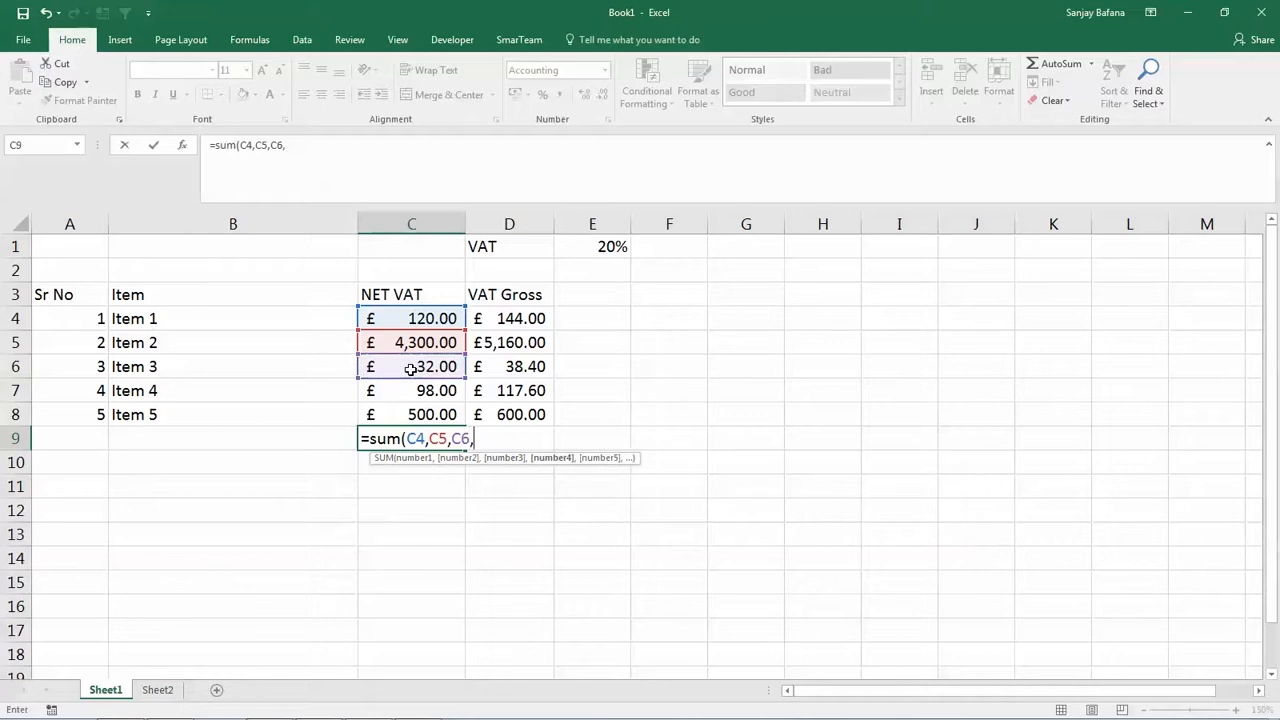
click(411, 390)
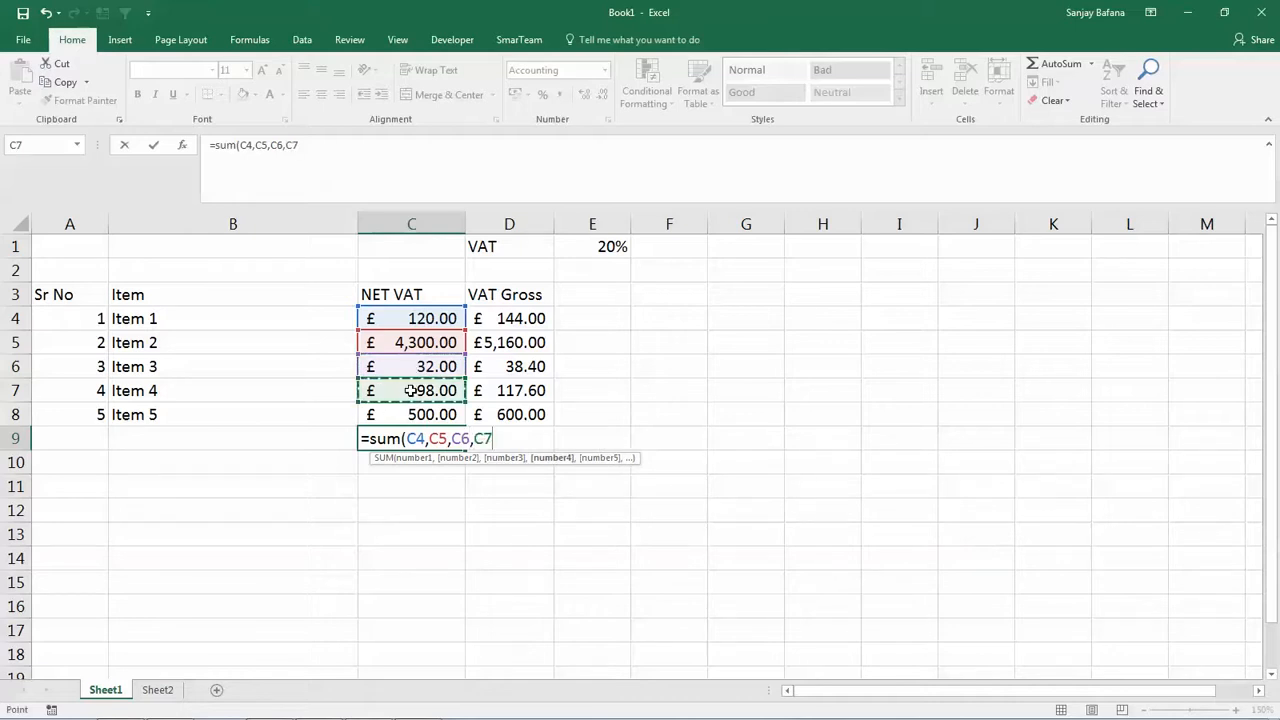
text(,)
click(411, 414)
text())
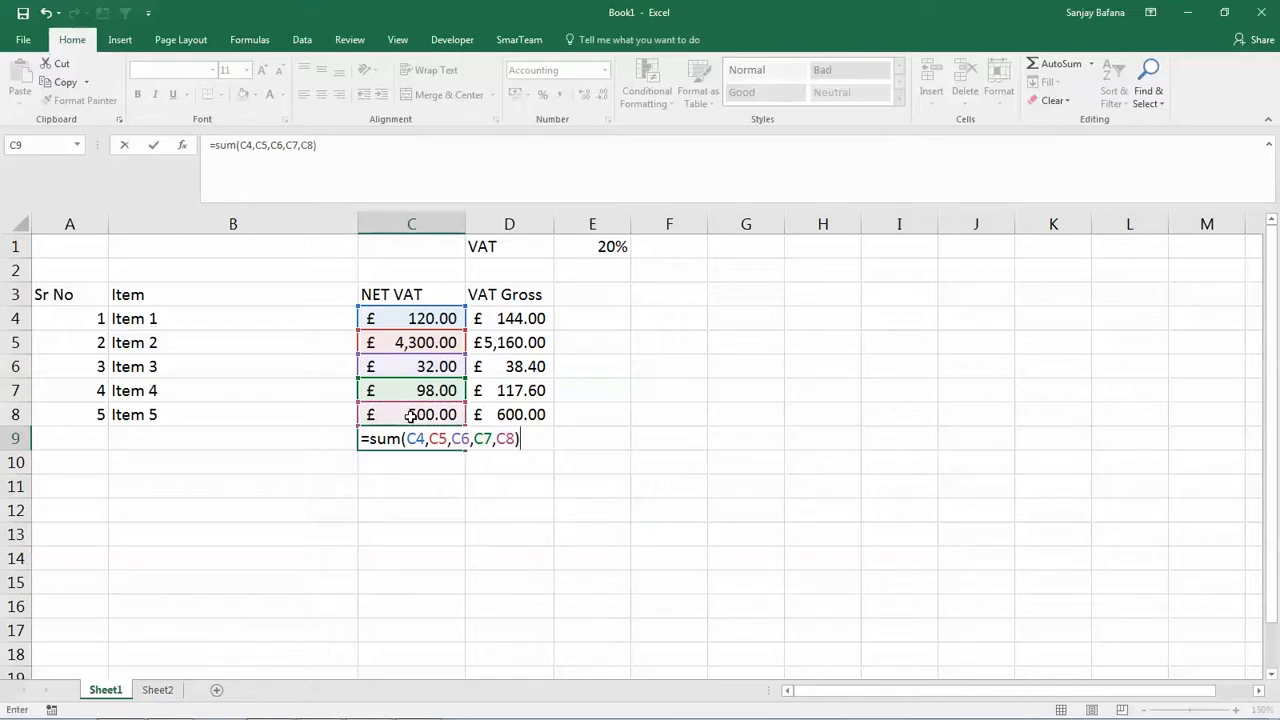
key(Return)
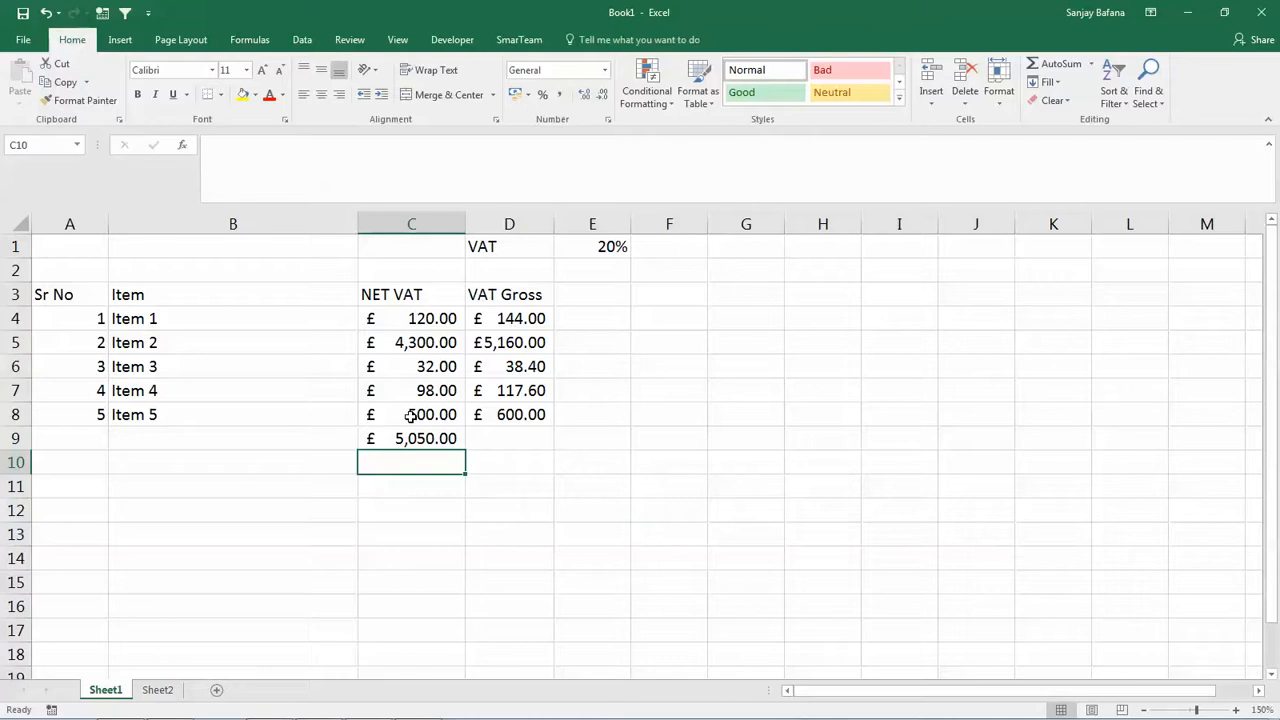
Step: Replace the net total in C9 with the range formula =SUM(C4:C8) and fill it across to D9
key(Up)
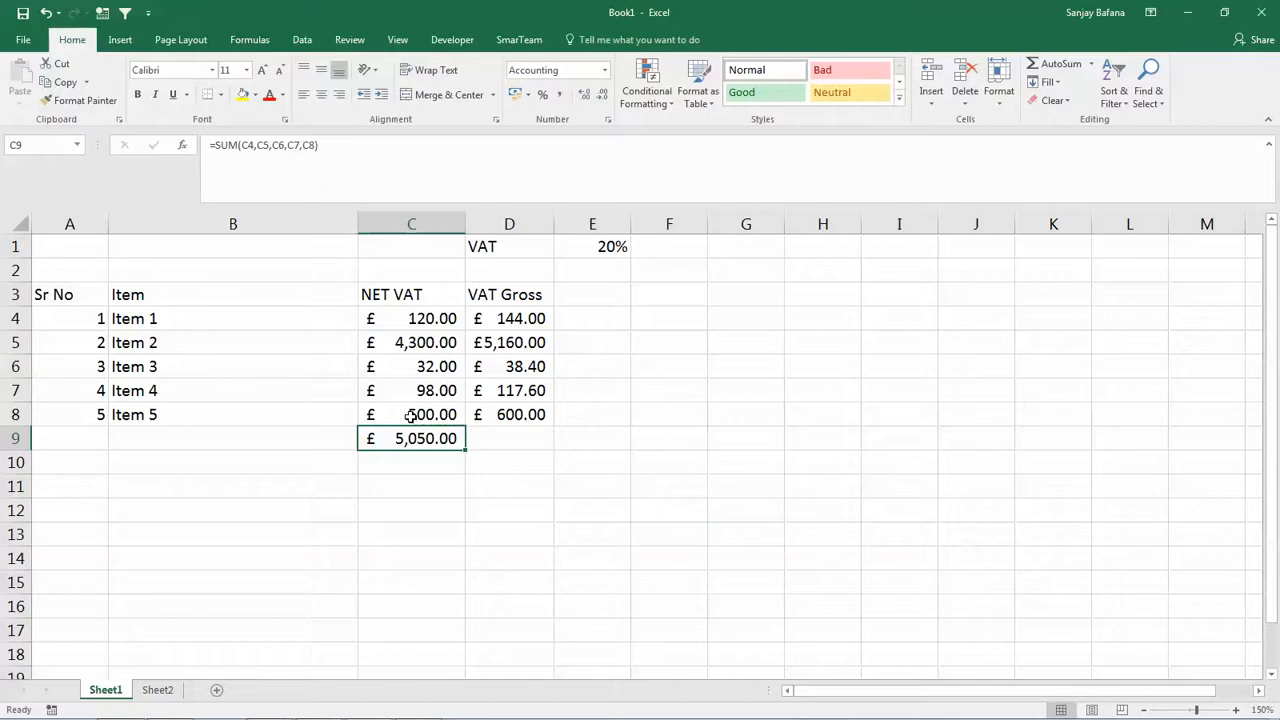
text(=)
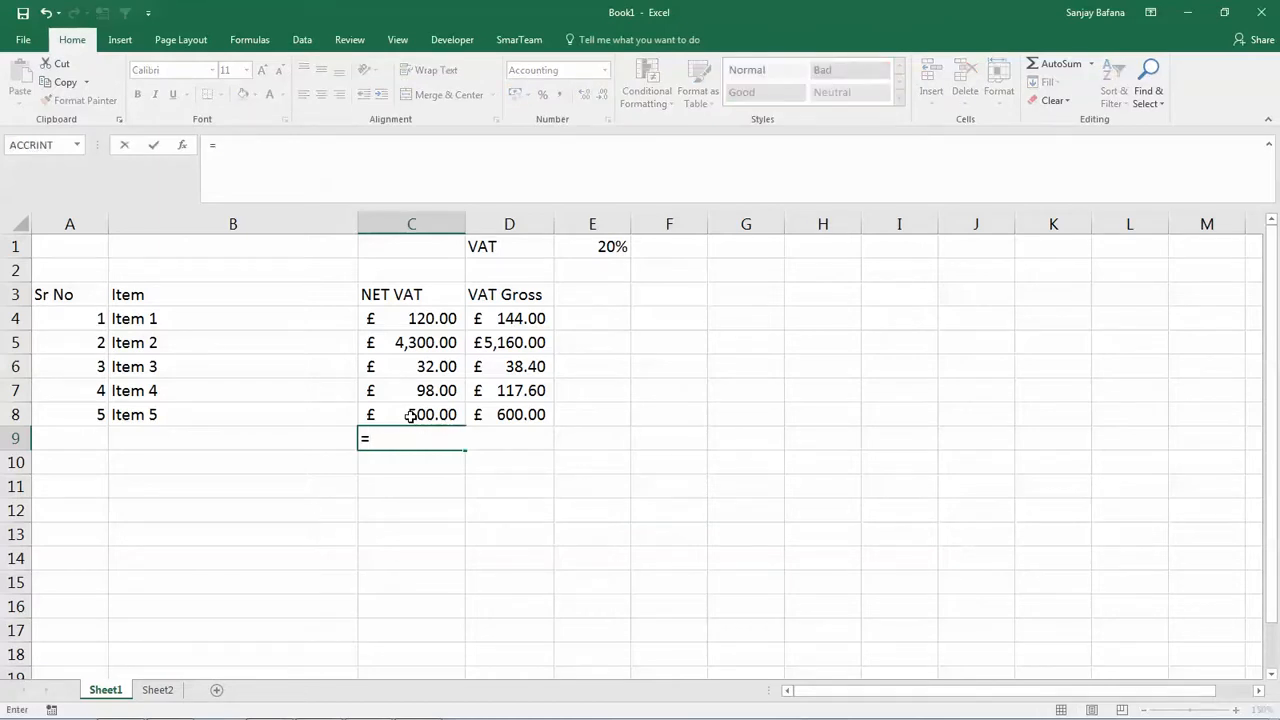
text(sum()
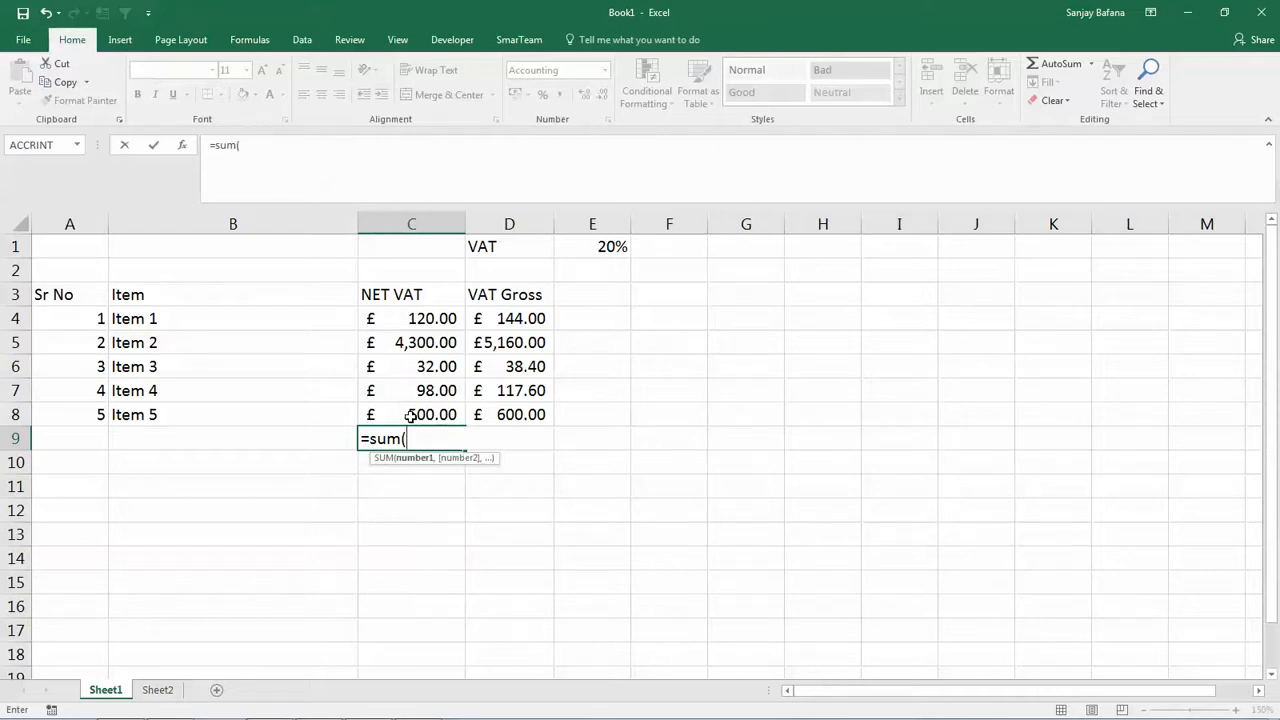
click(418, 318)
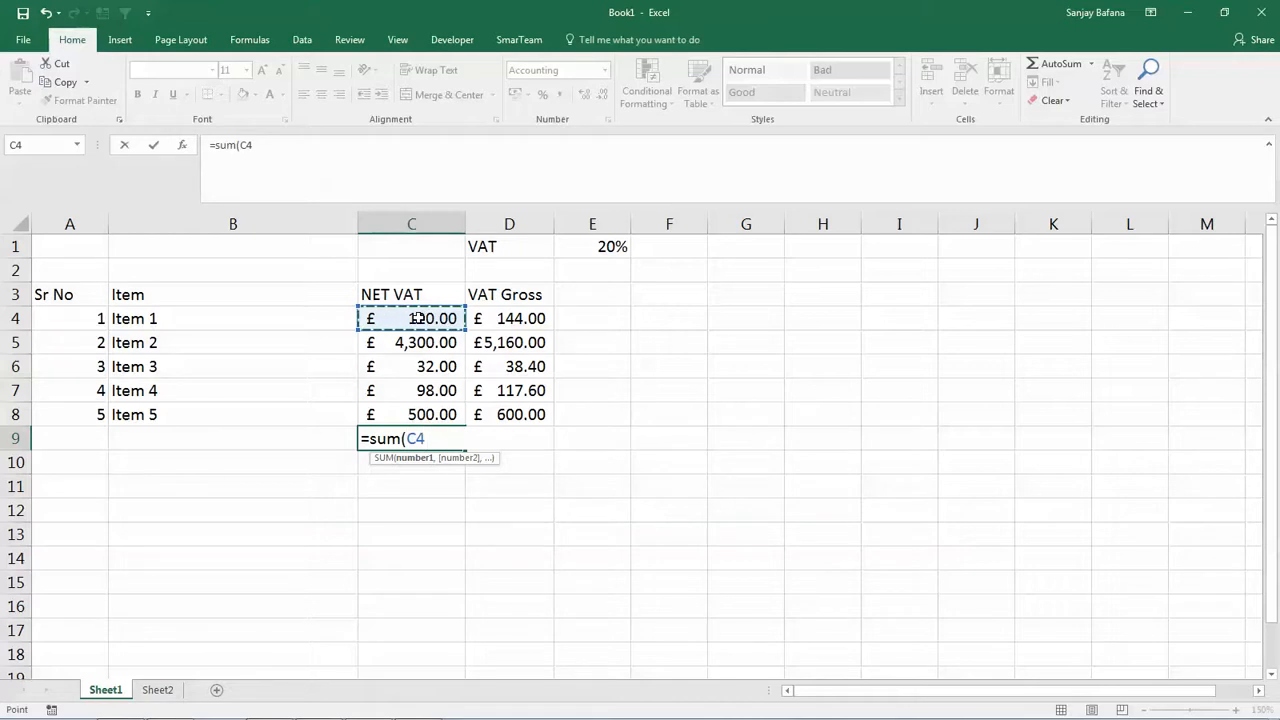
drag(418, 321, 418, 345)
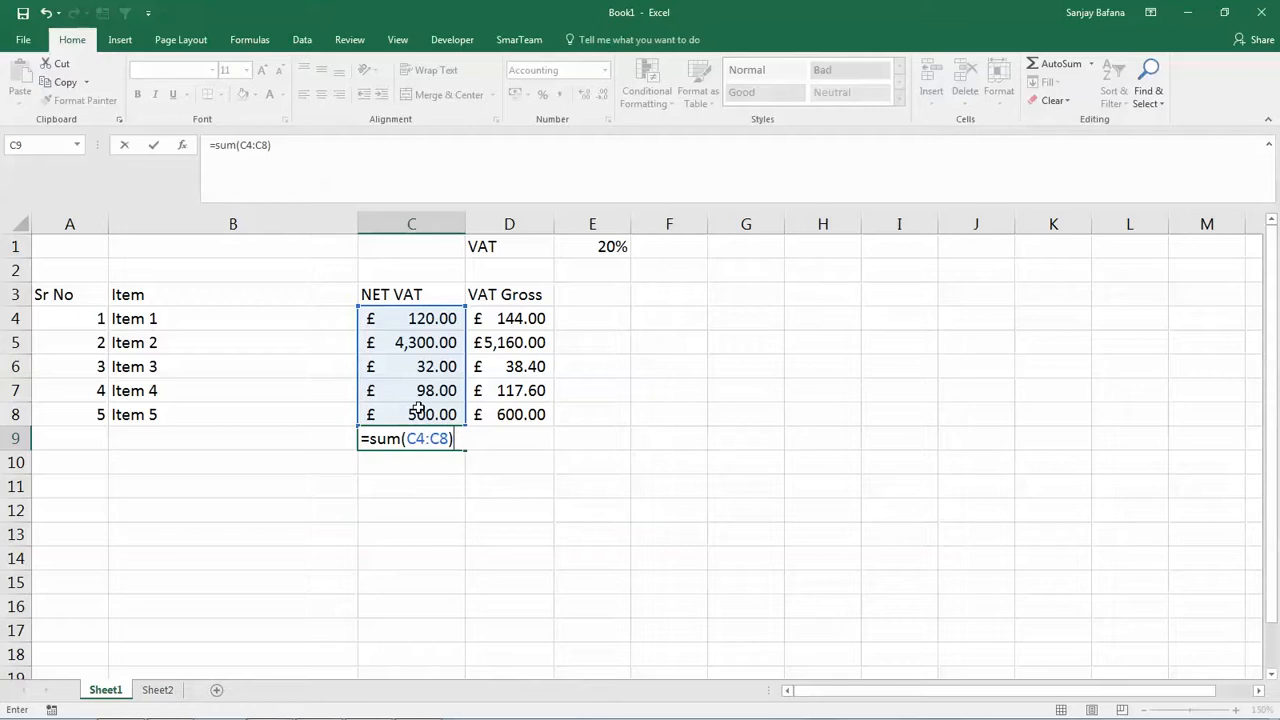
key(Return)
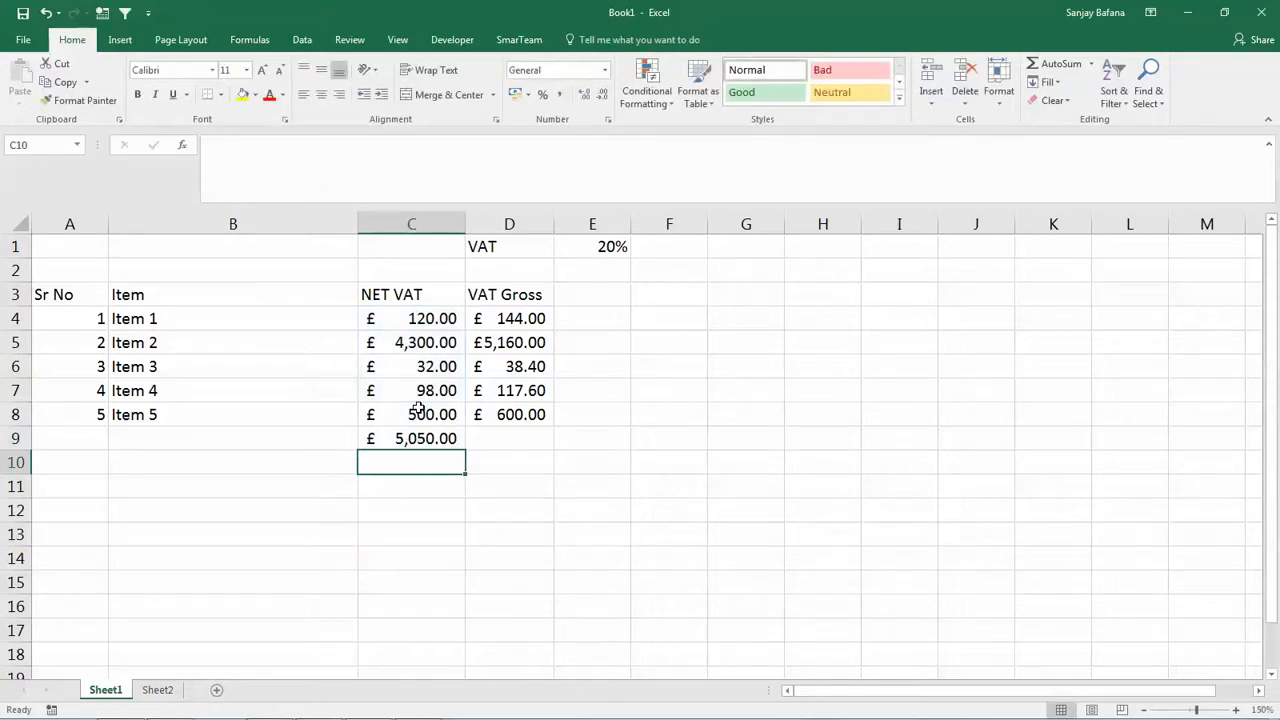
click(419, 438)
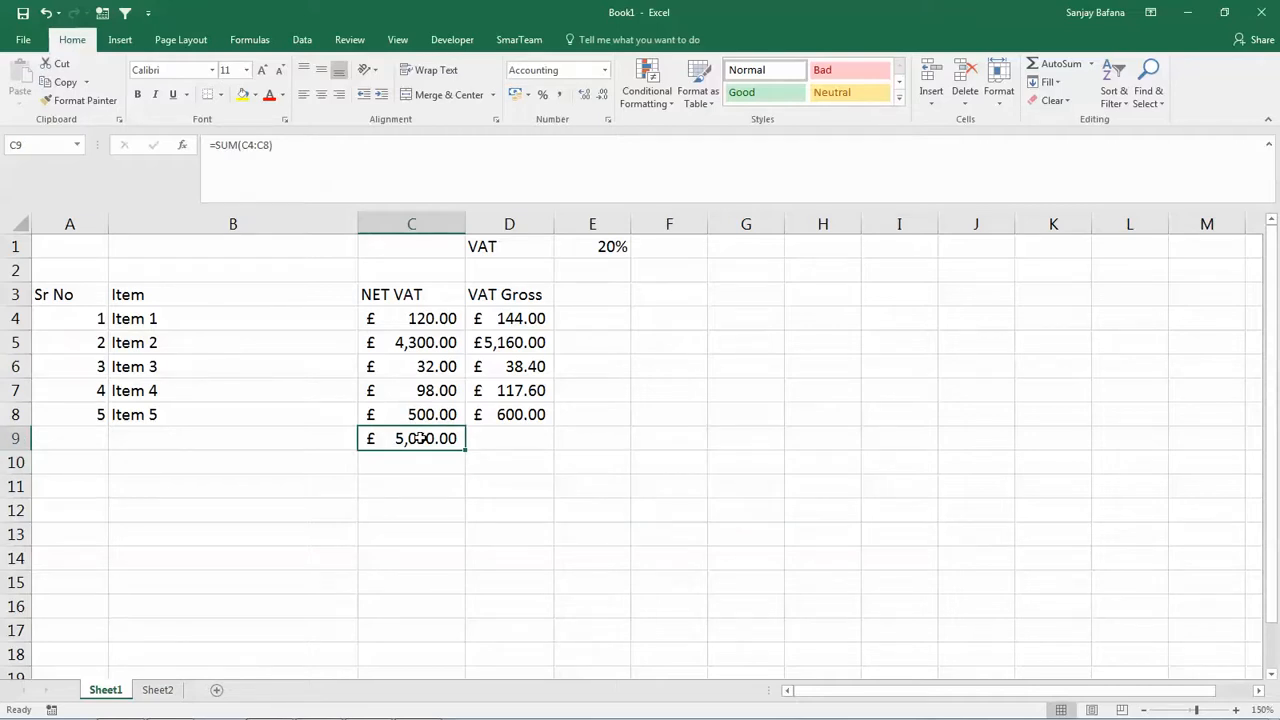
drag(465, 450, 529, 449)
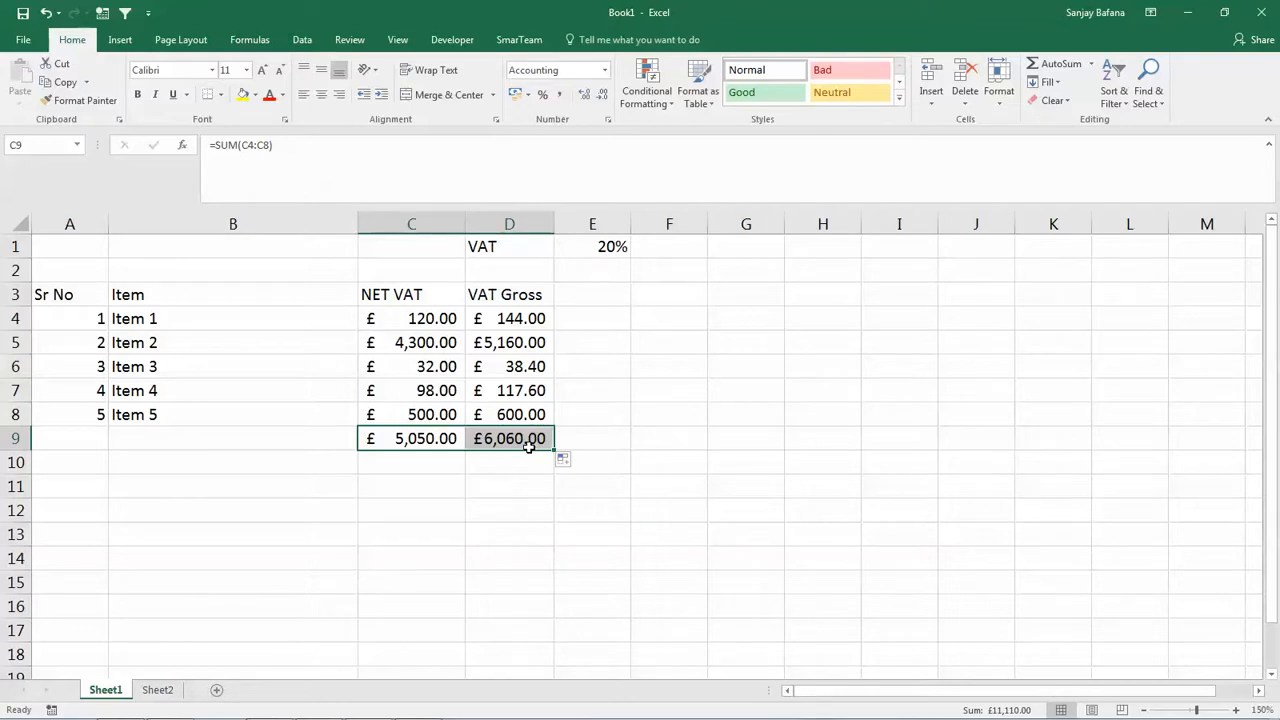
Step: Label B11 as VAT and calculate the VAT amount in D11 with =D9-C9
click(167, 483)
text(VAT)
key(Tab)
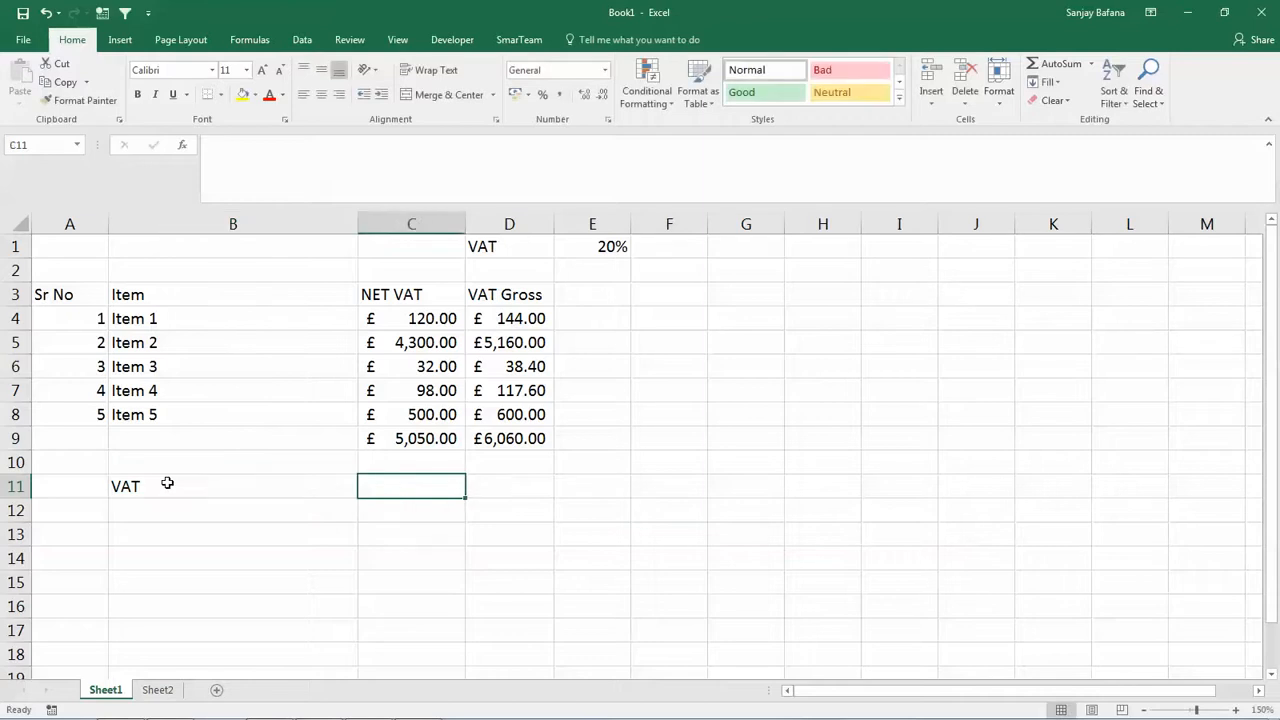
key(Right)
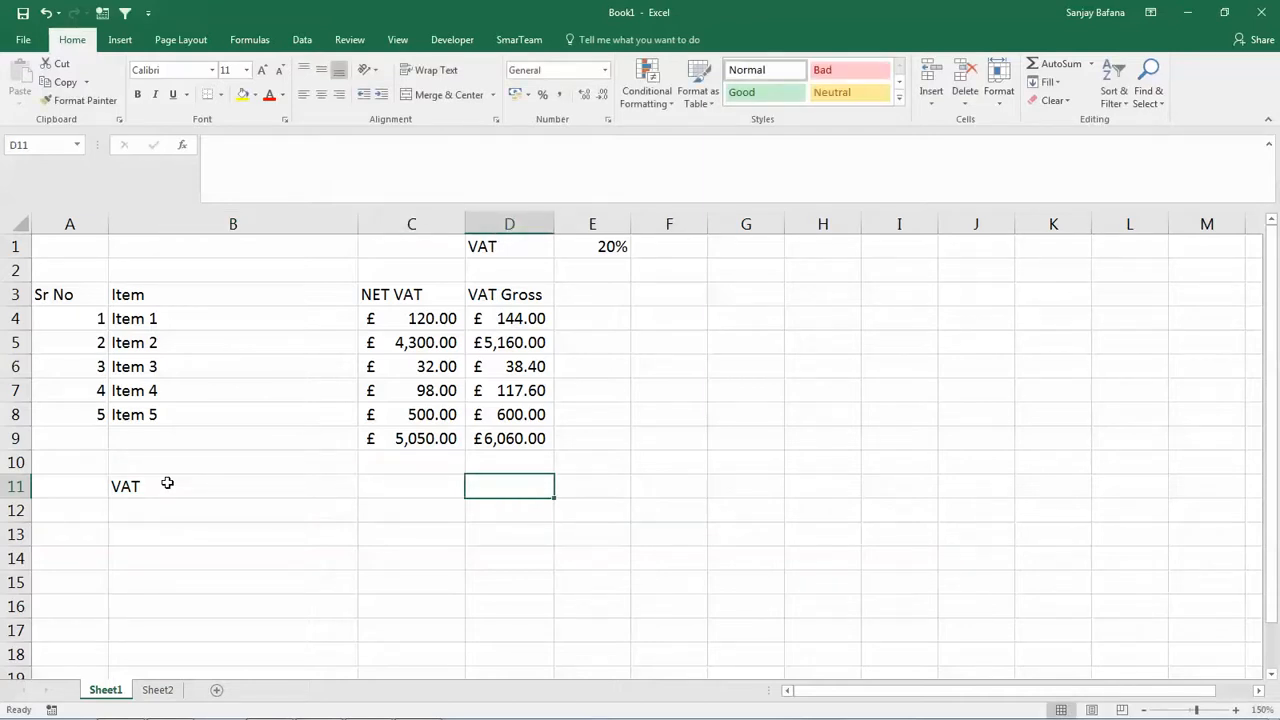
text(=)
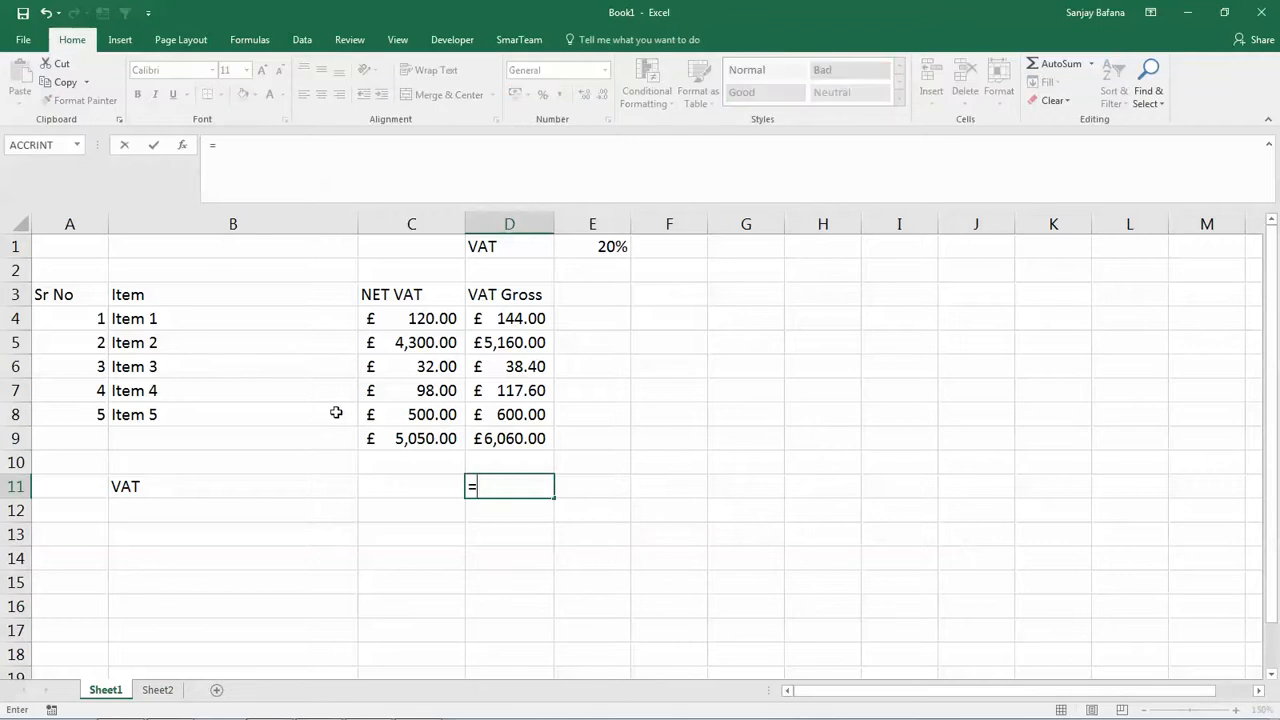
click(512, 436)
text(-)
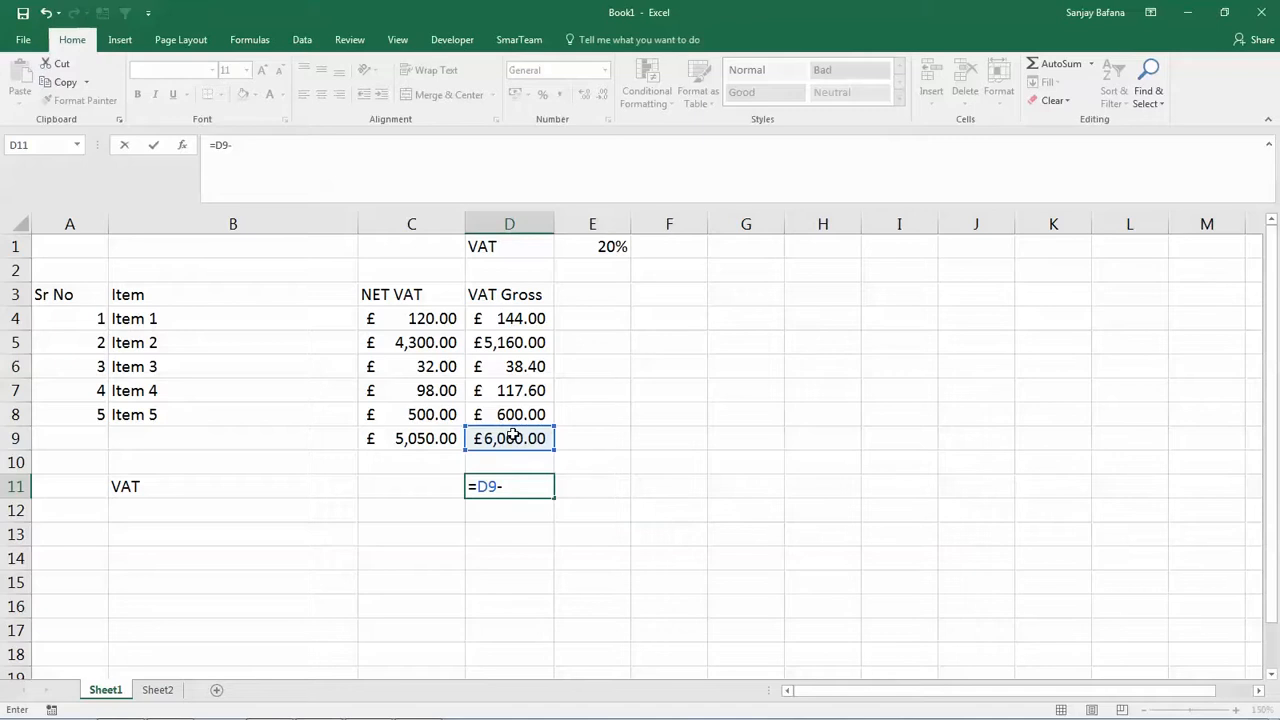
click(408, 440)
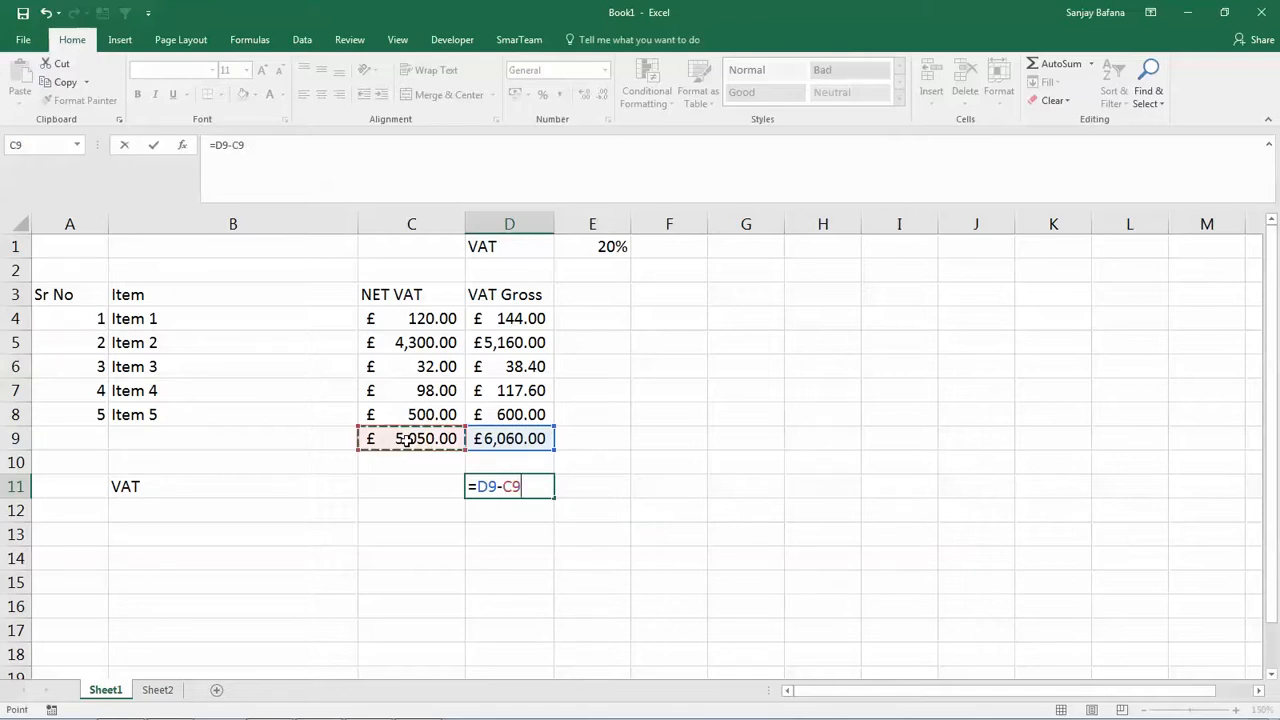
key(Return)
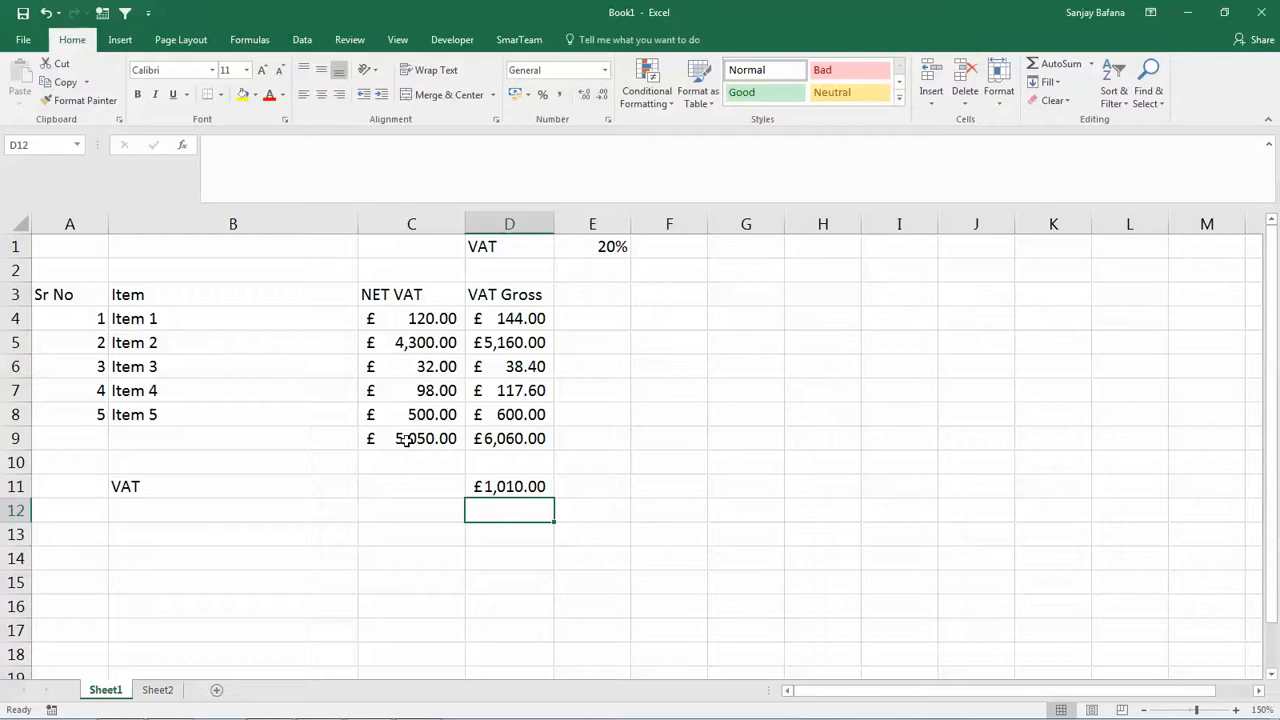
Step: Add the label VAT% in cell B12
double_click(213, 516)
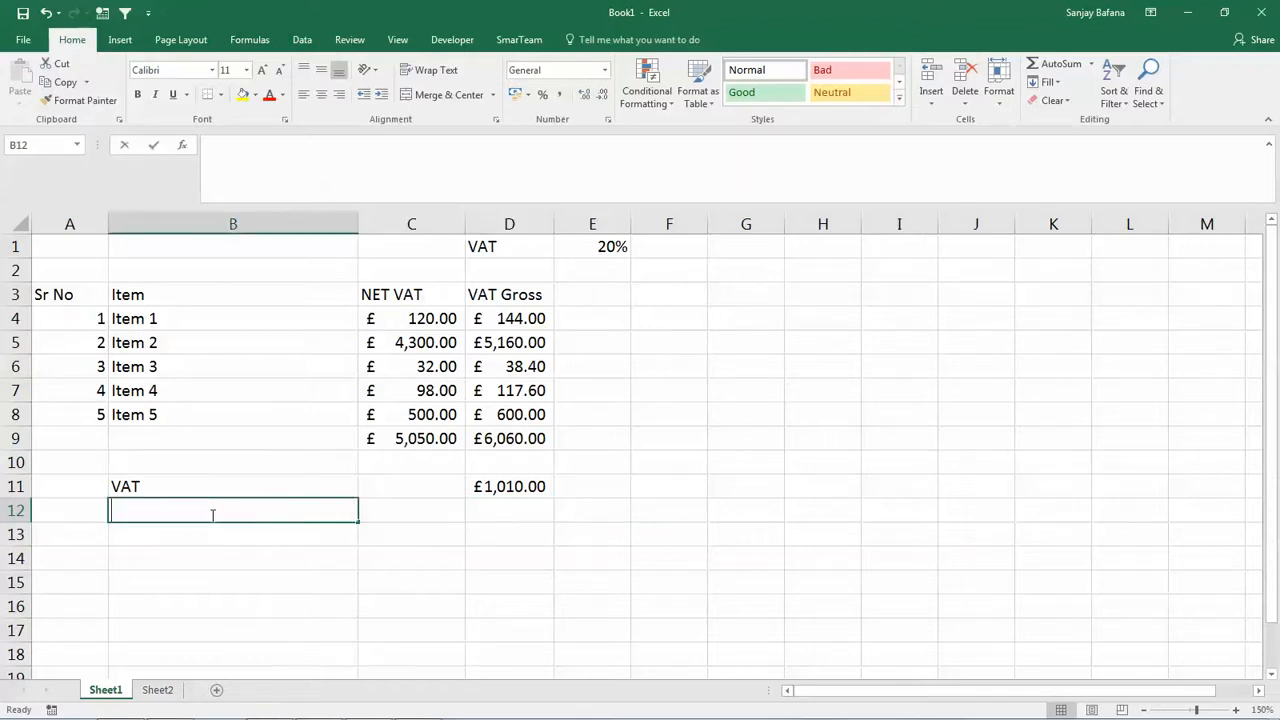
text(VAT%)
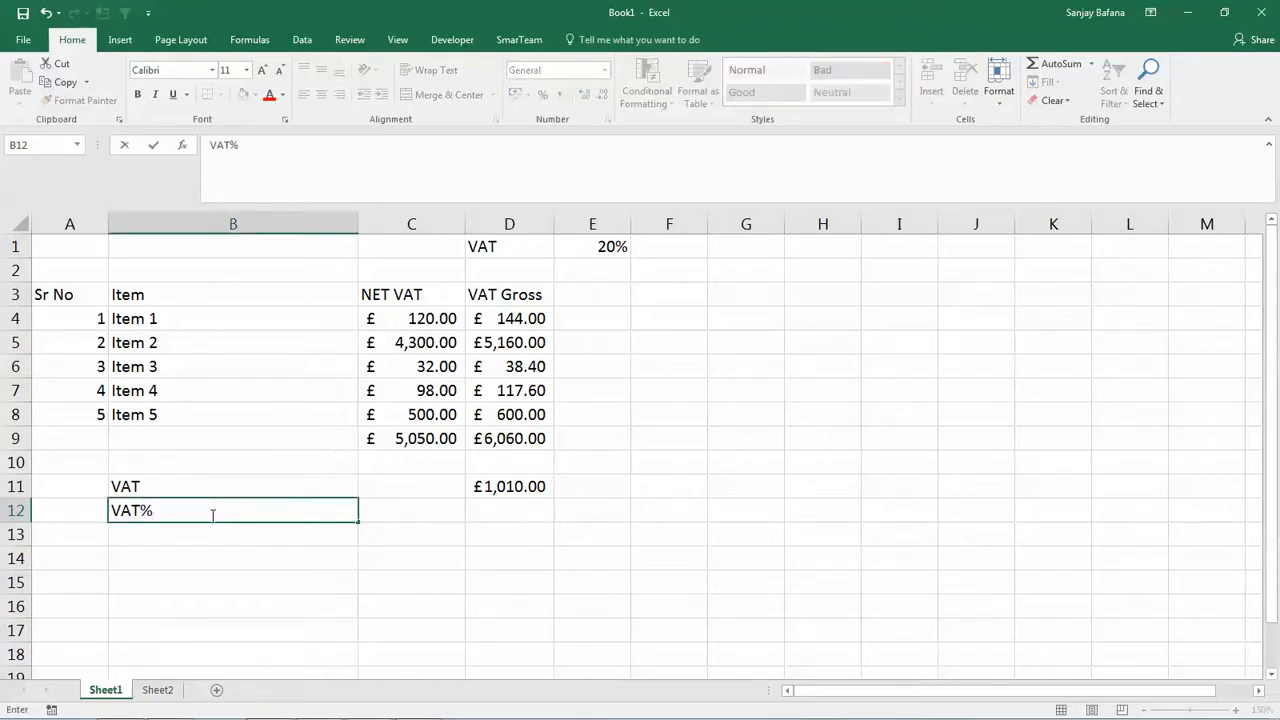
key(Return)
Step: Try calculating the VAT percentage in D12 by dividing D11 by the gross total in D9, and undo the formula
click(482, 512)
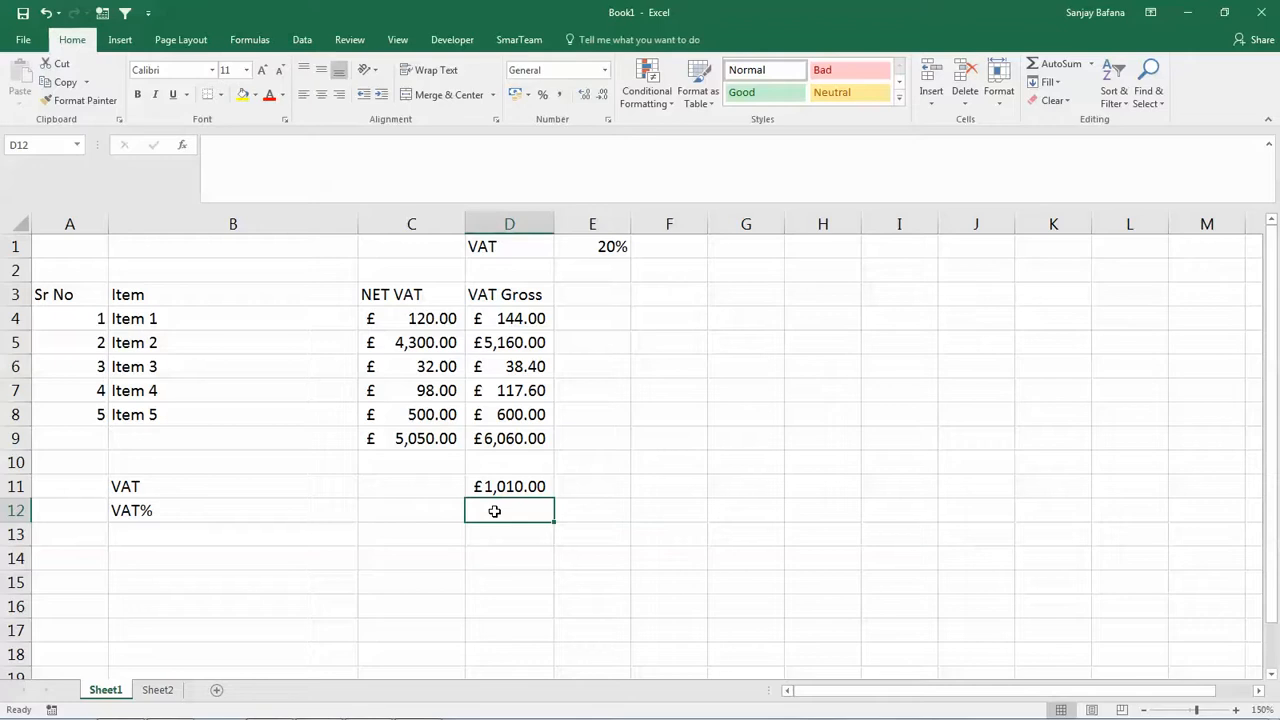
text(=)
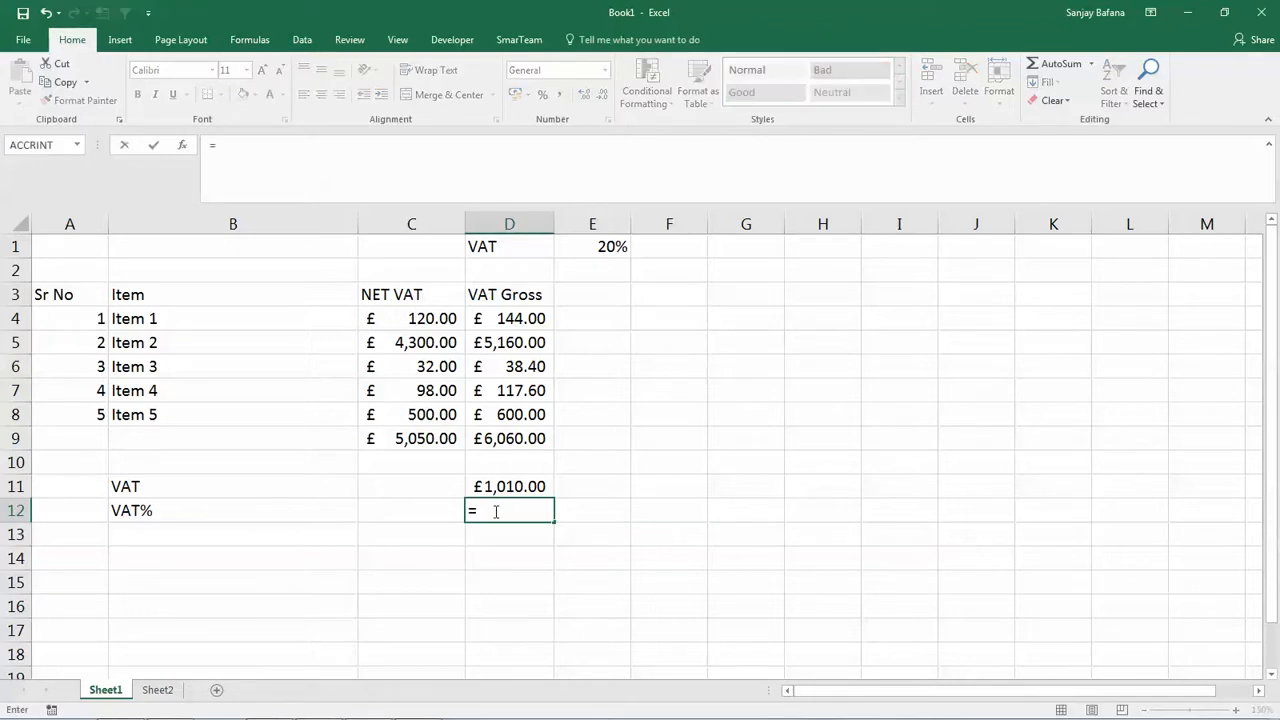
click(493, 486)
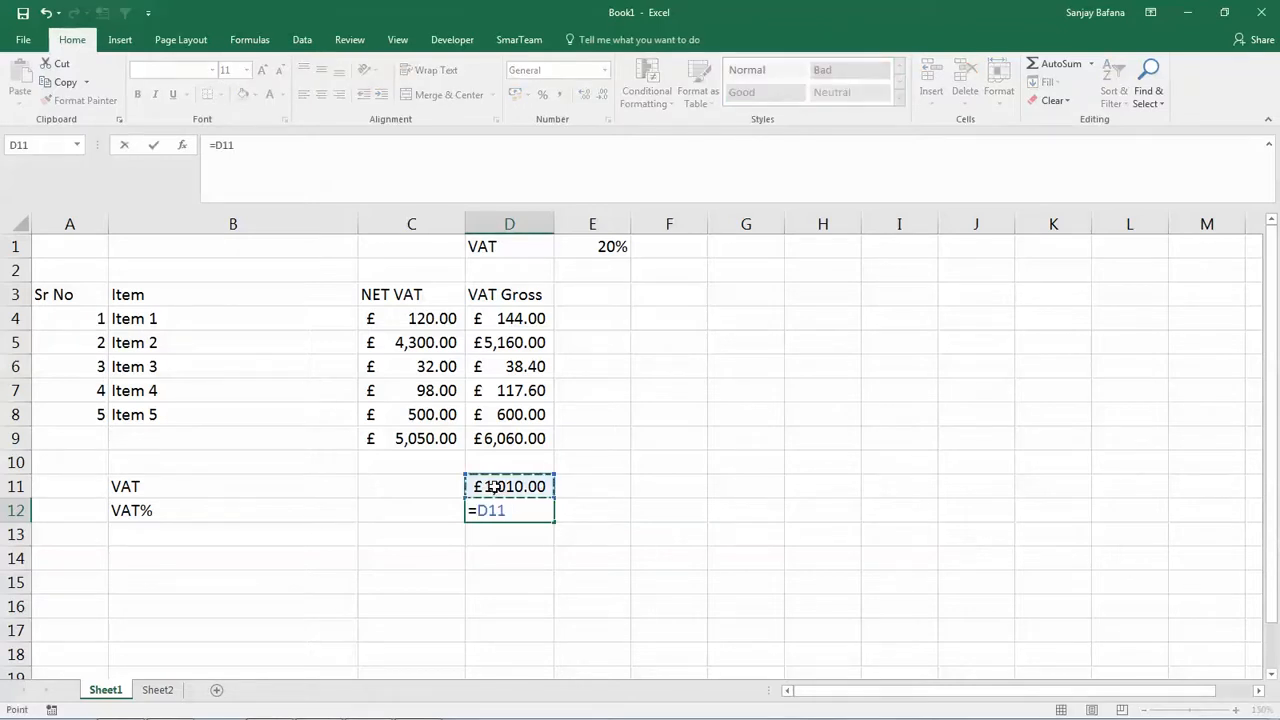
text(/)
click(503, 441)
key(Return)
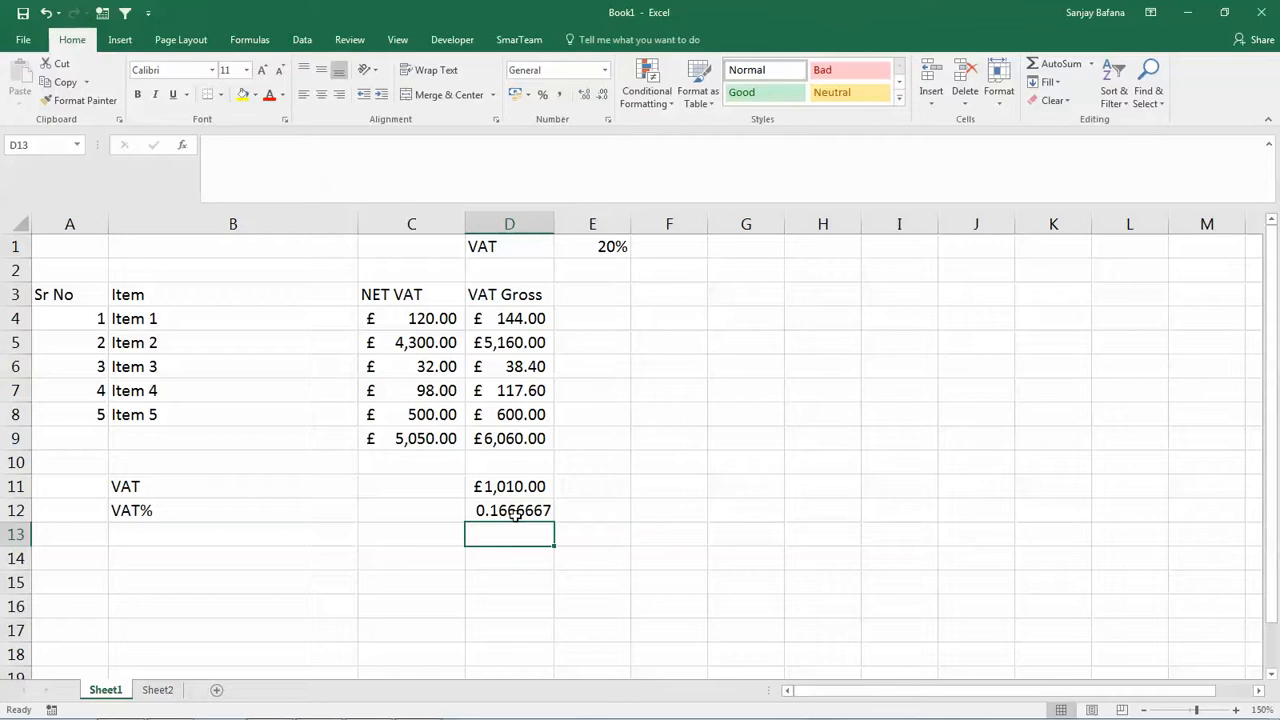
key(ctrl+z)
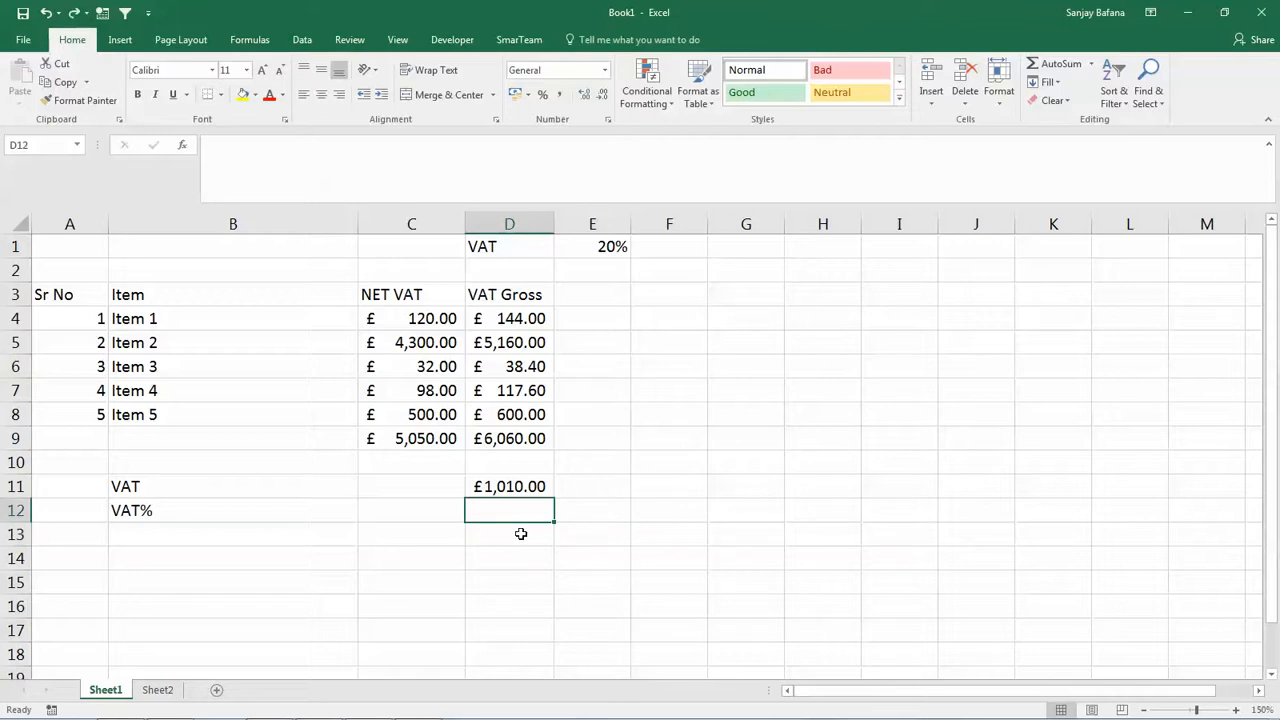
Step: Calculate the VAT percentage in D12 with =D11/C9 and format the cell in percent style
text(=)
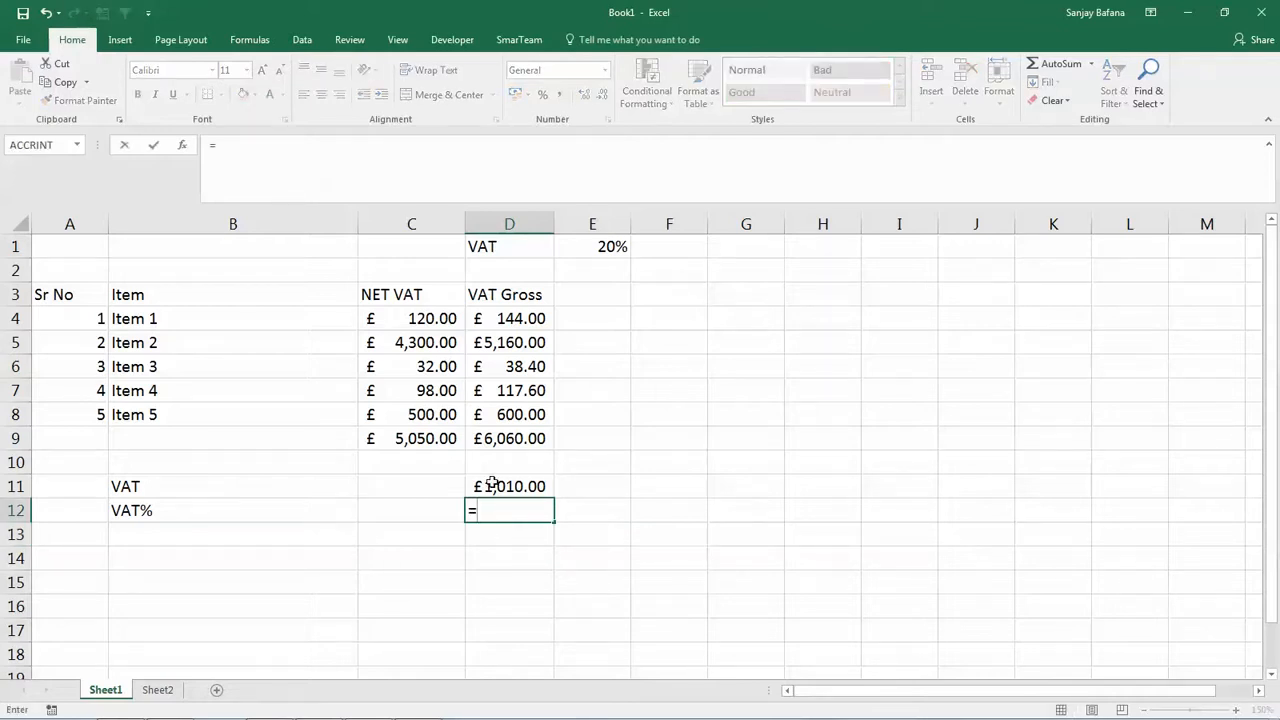
click(493, 483)
text(/)
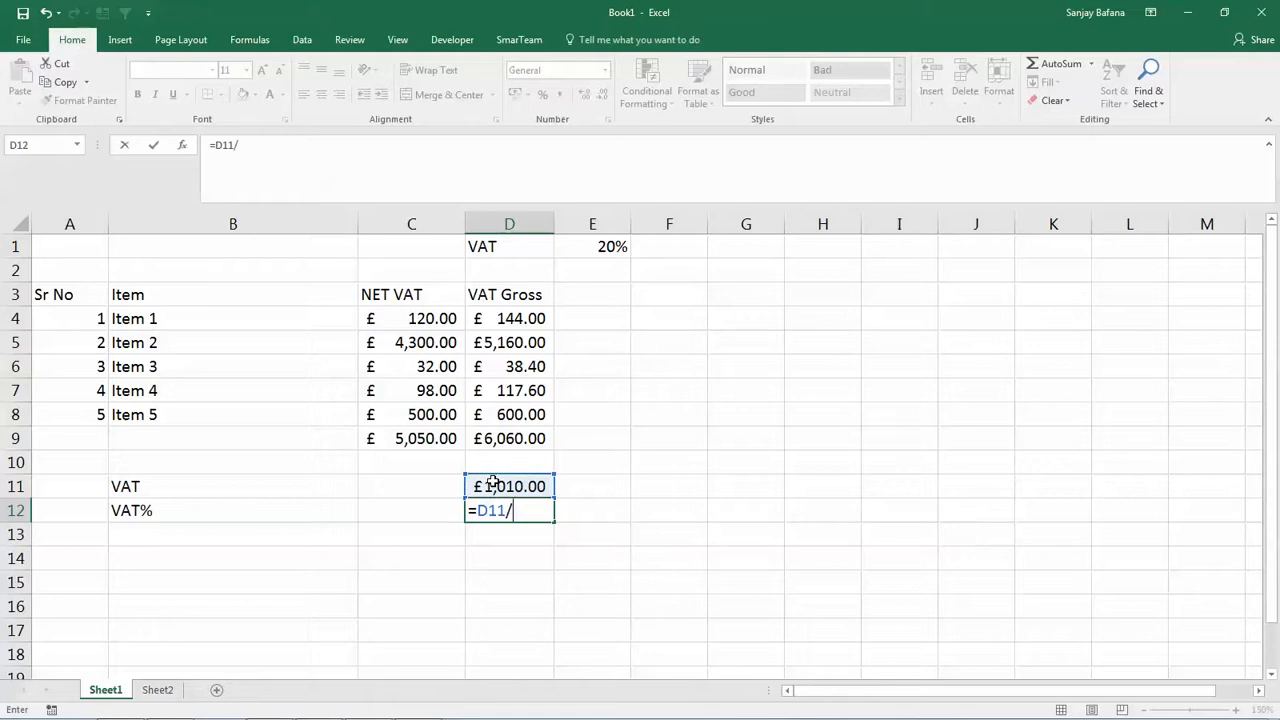
click(440, 438)
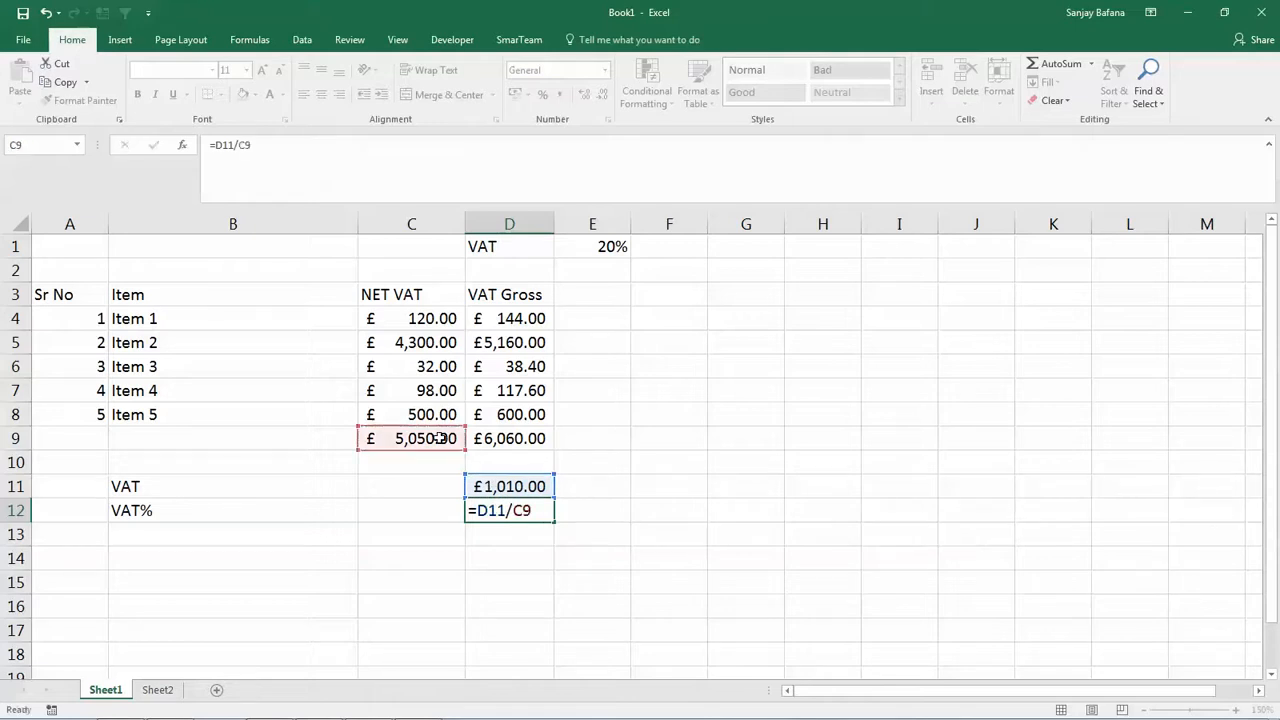
key(Return)
click(501, 510)
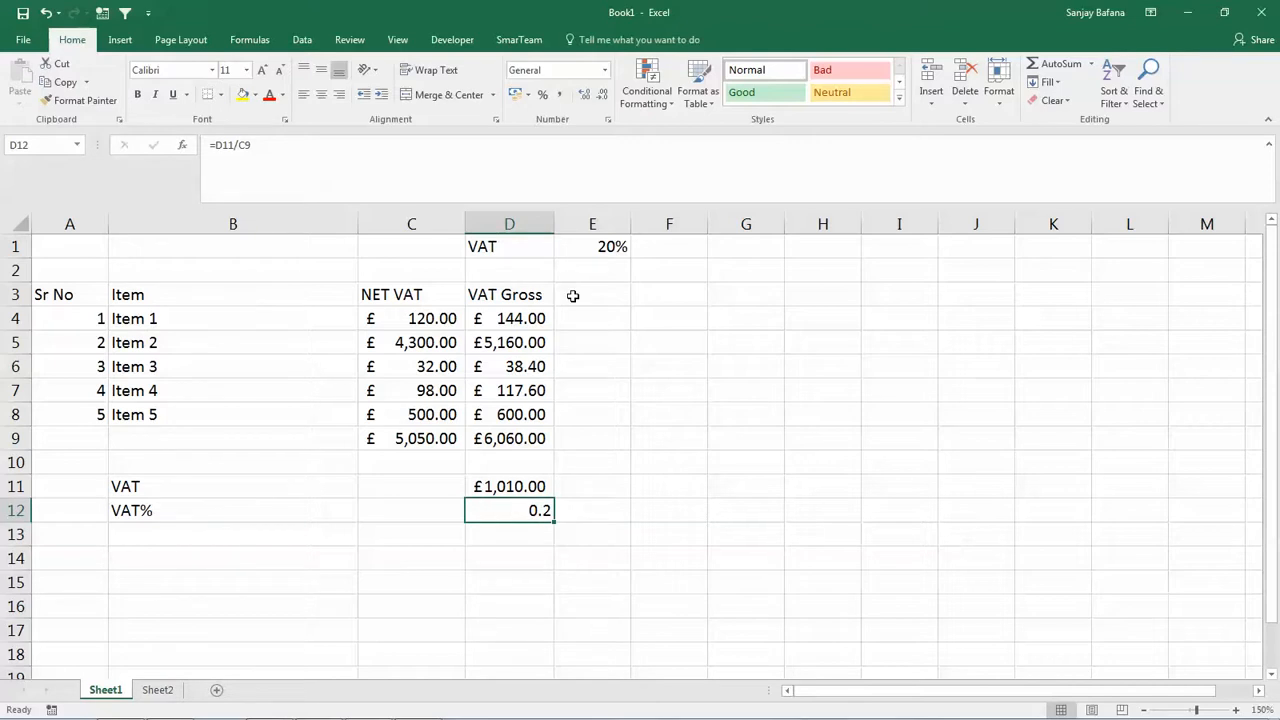
click(543, 95)
click(543, 95)
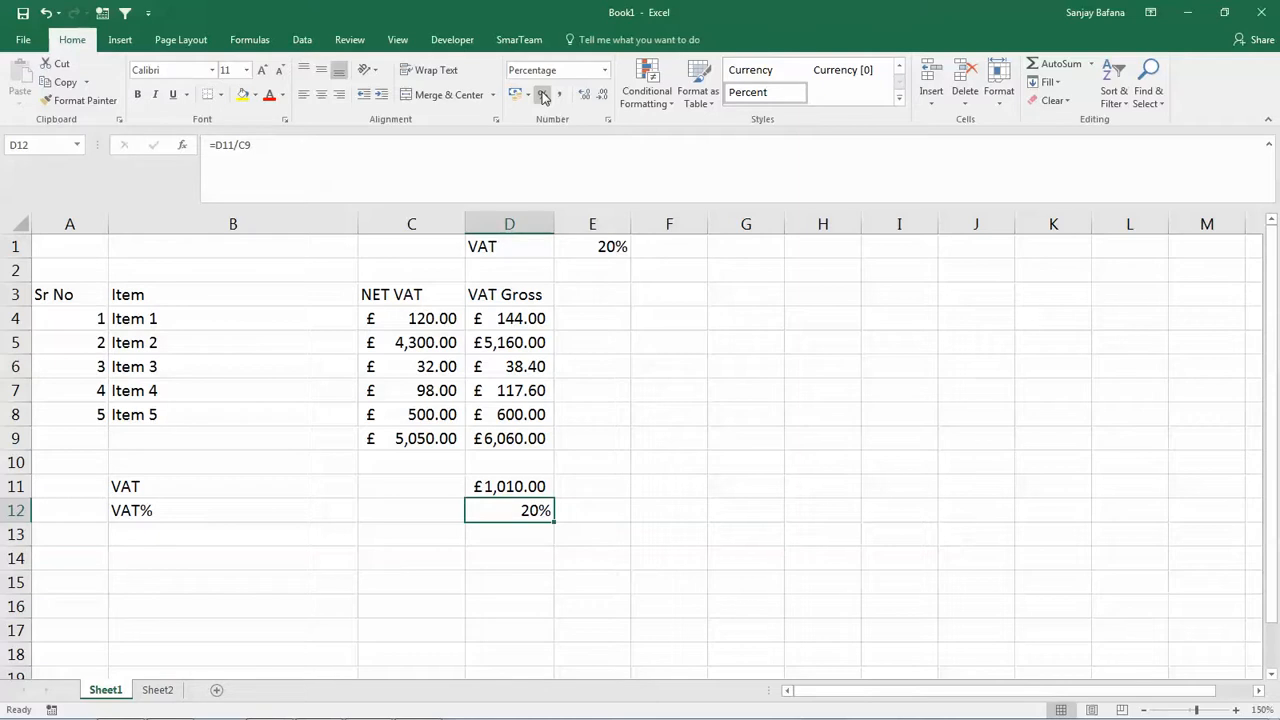
click(533, 588)
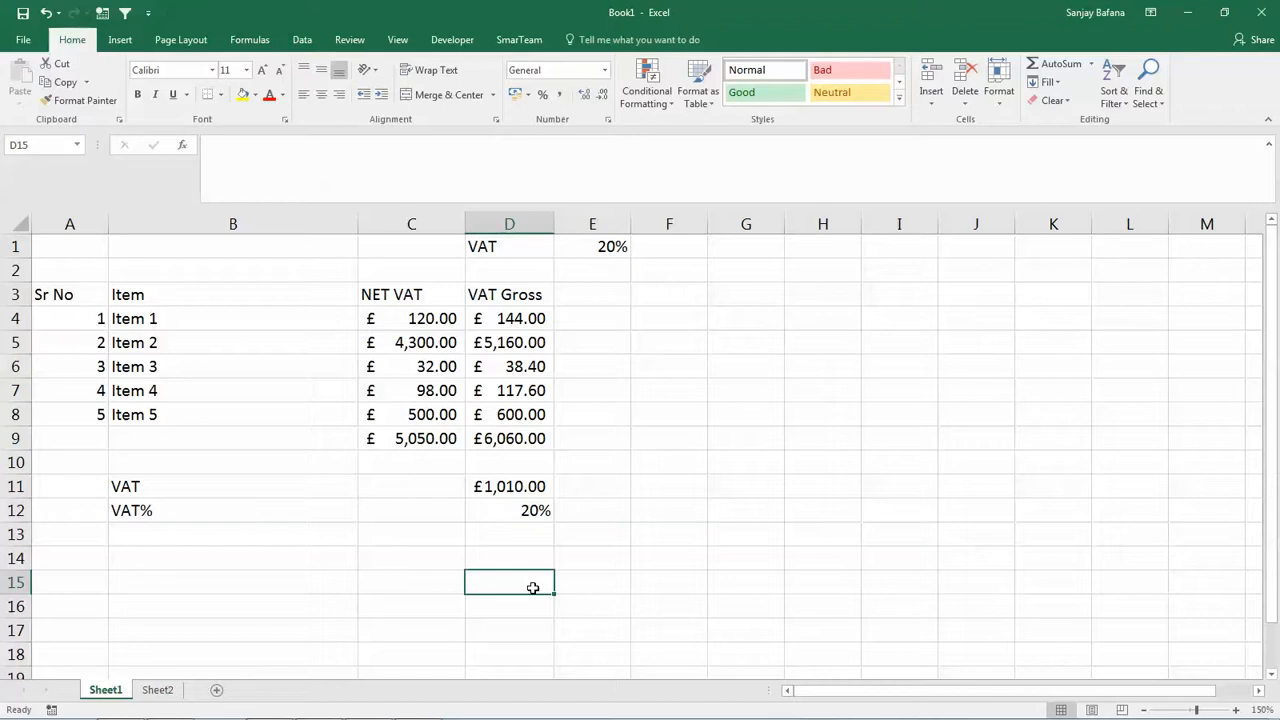
Step: Change the VAT rate in E1 to 15%
double_click(608, 247)
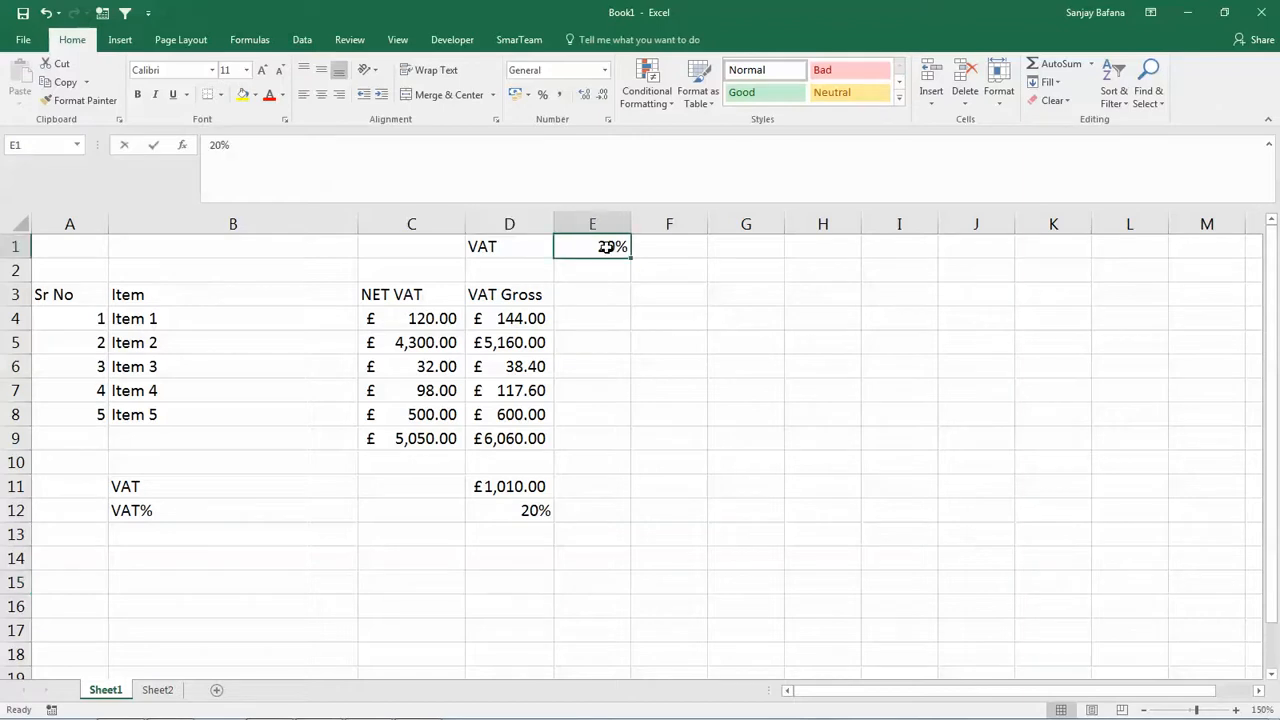
click(619, 319)
click(606, 246)
text(15)
key(Return)
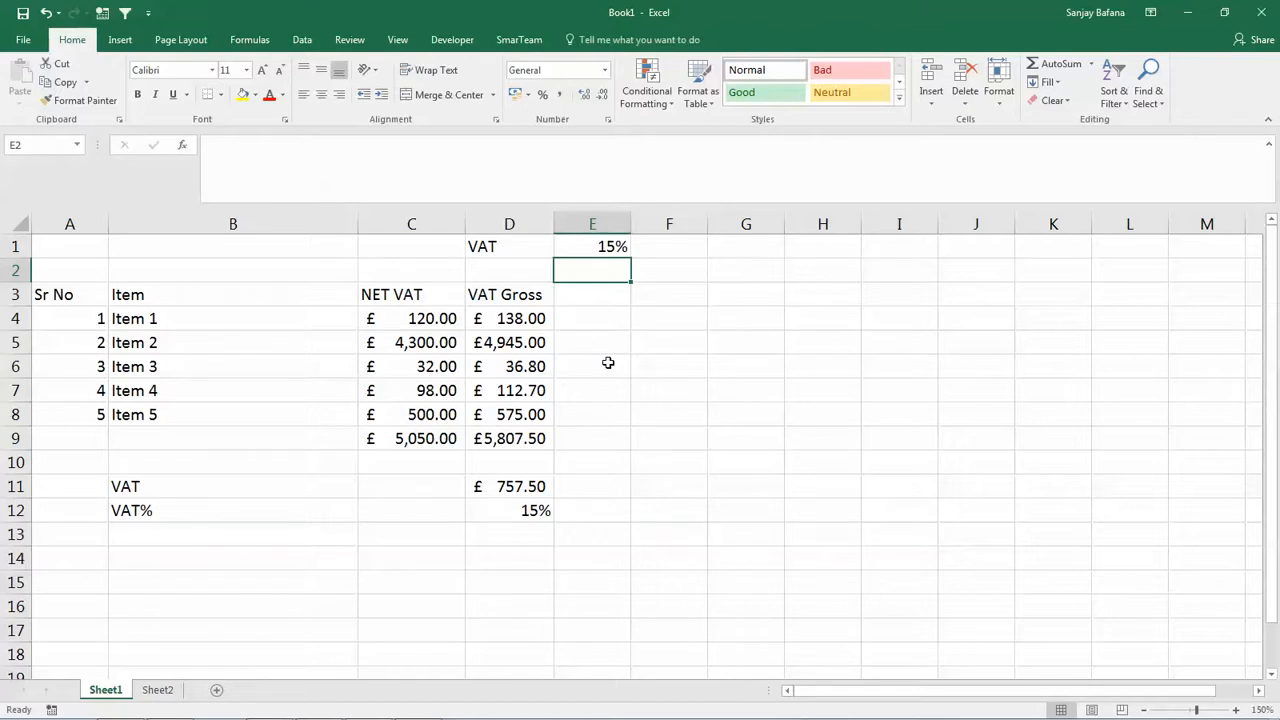
Step: Set the VAT rate in E1 to 10%
key(Up)
text(10)
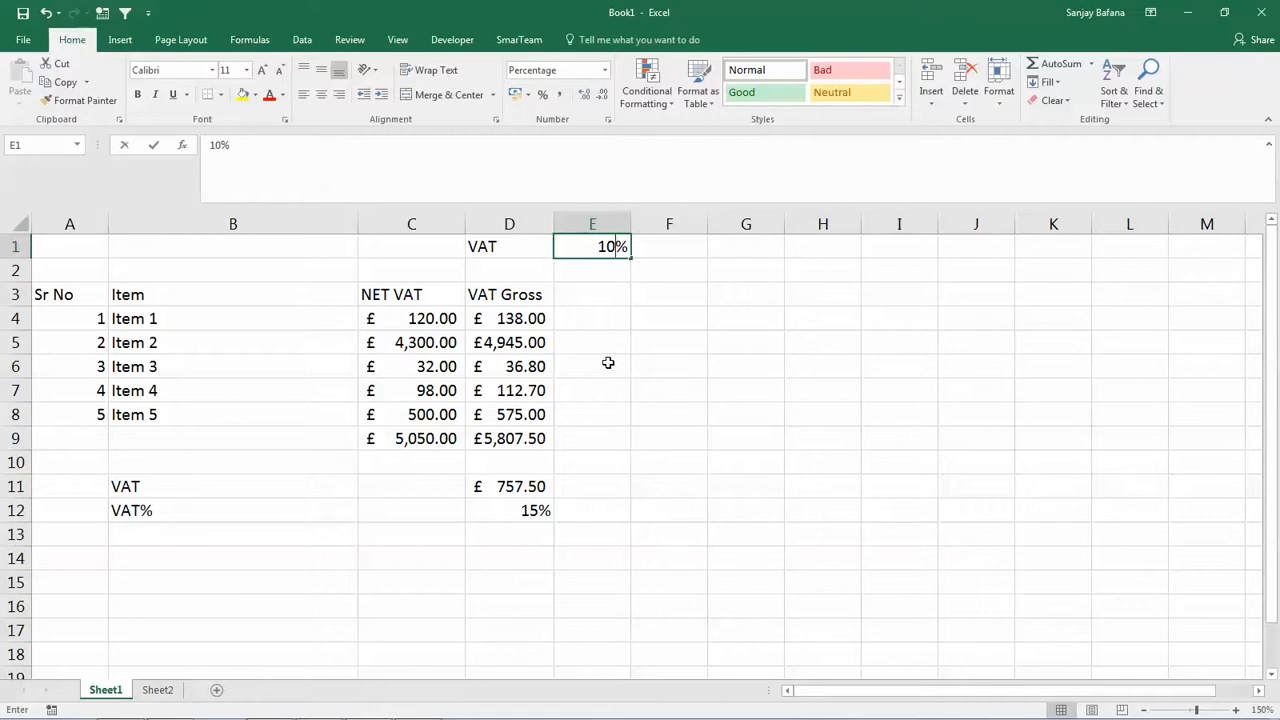
key(Return)
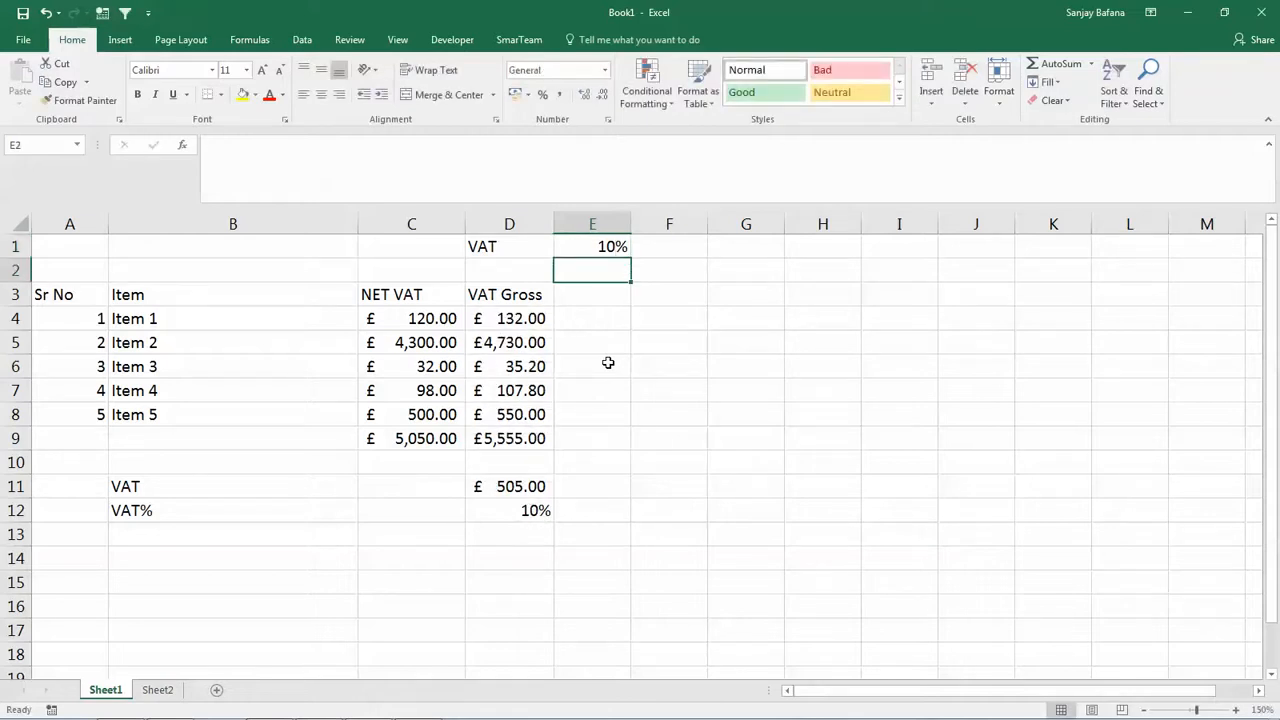
drag(500, 486, 491, 509)
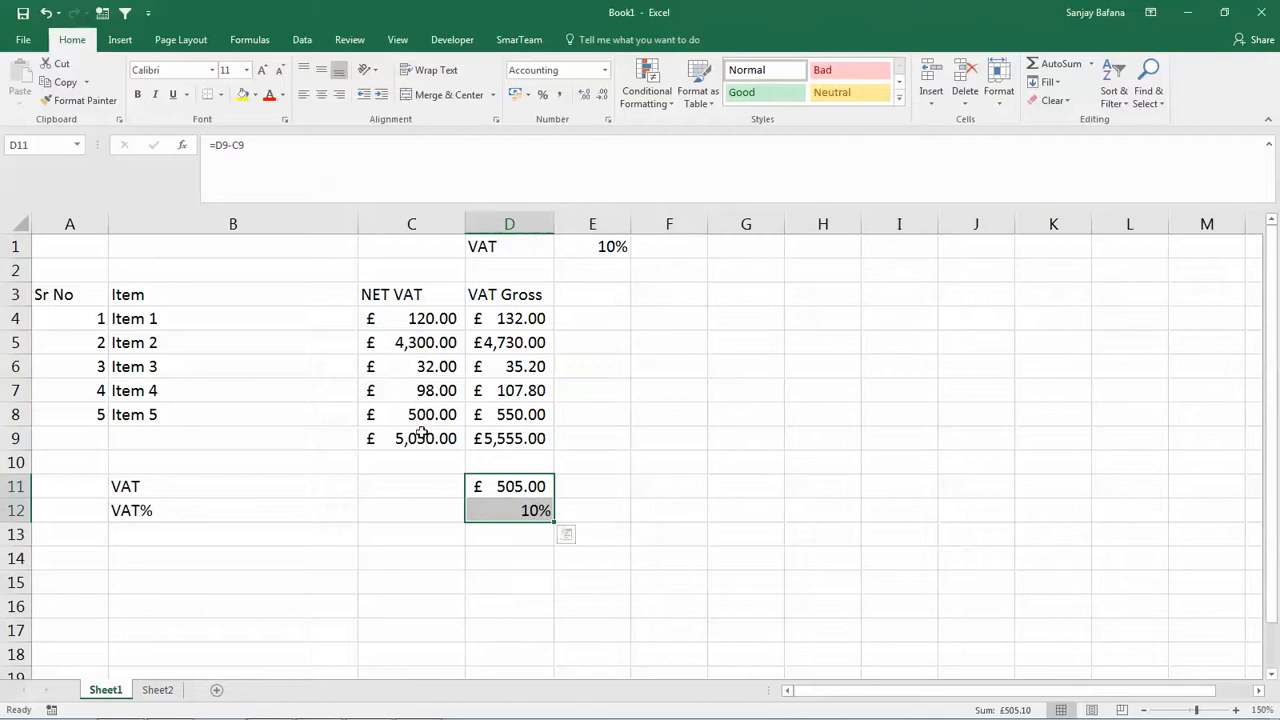
click(505, 510)
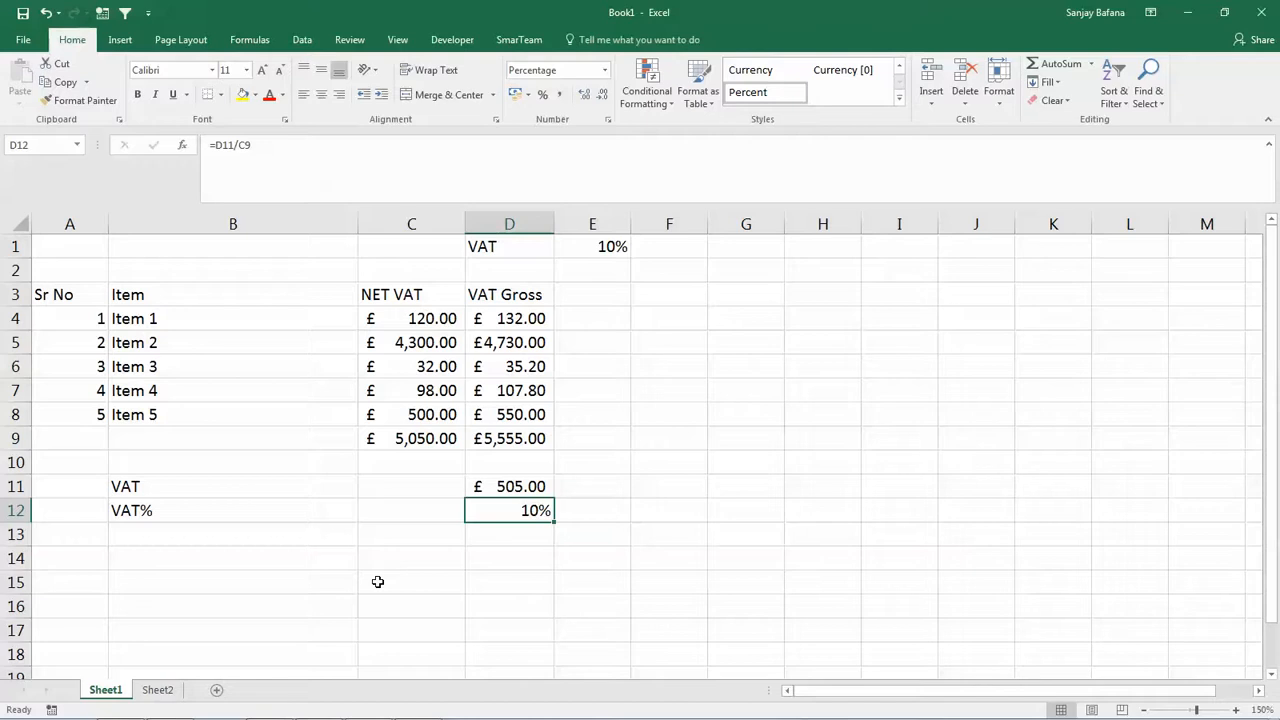
drag(424, 318, 418, 414)
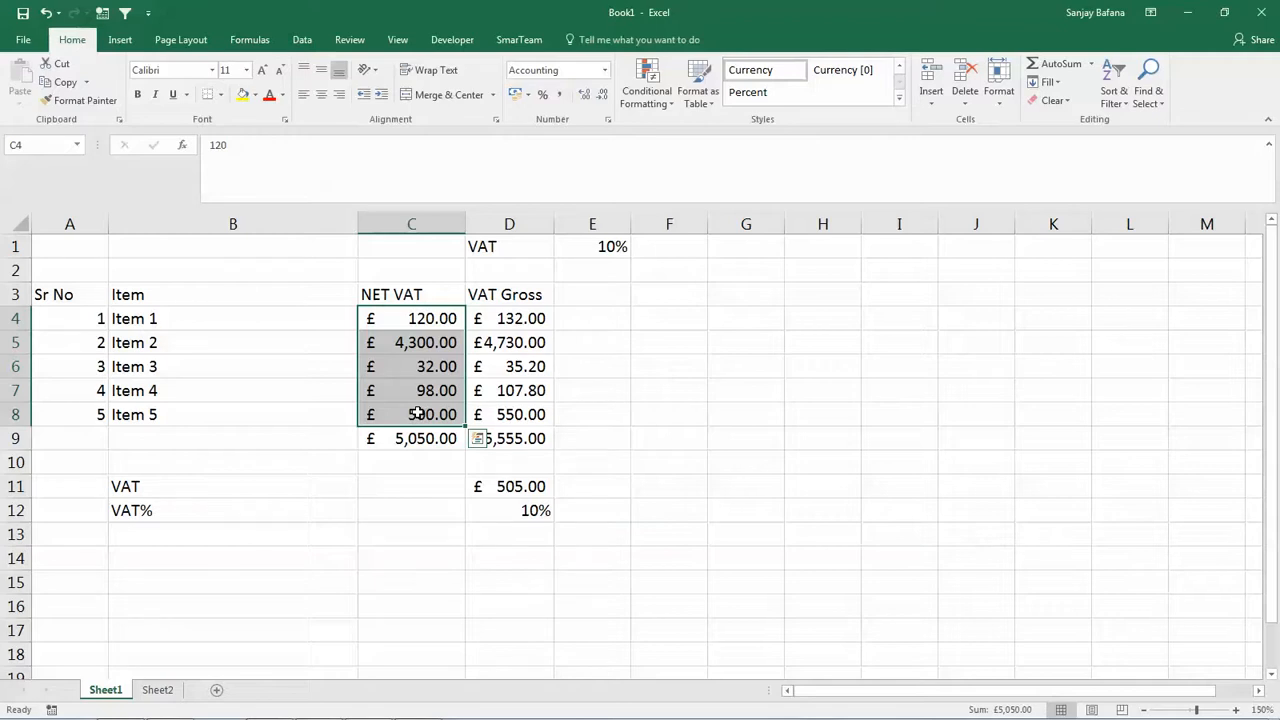
Step: Label cell B13 as "Maximum" below the VAT% row
click(177, 530)
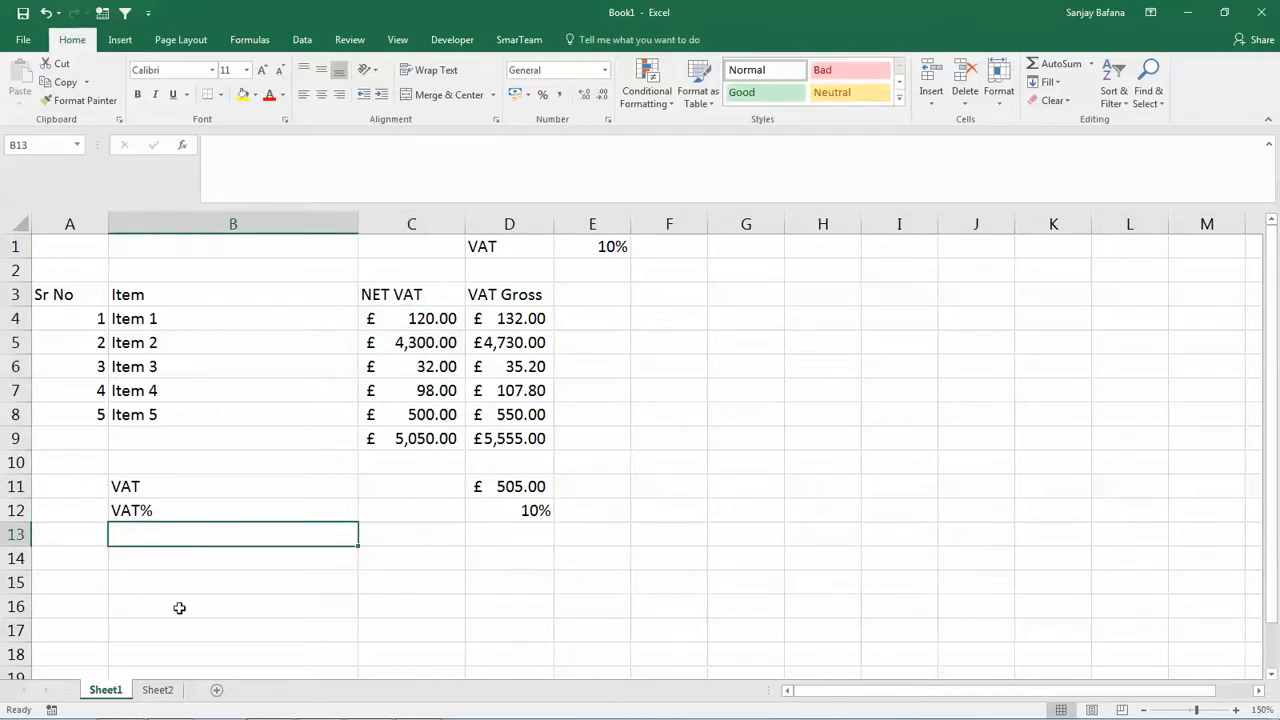
text(Maximum)
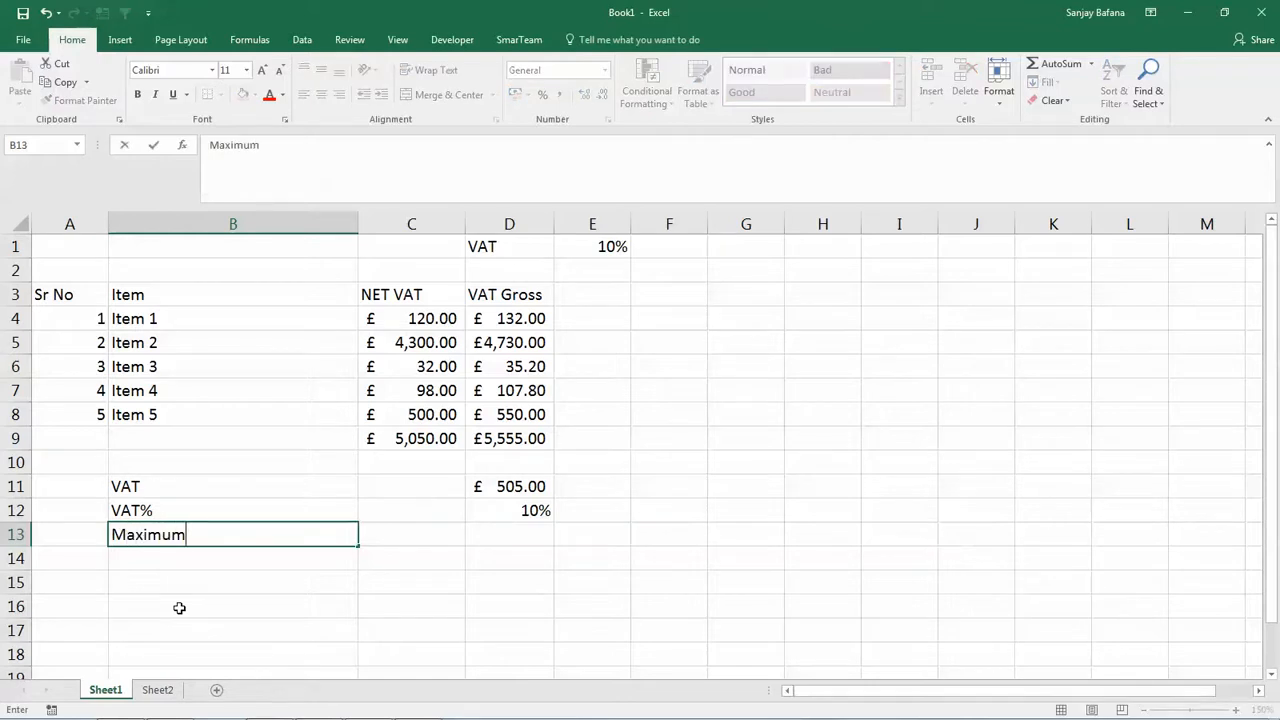
key(Tab)
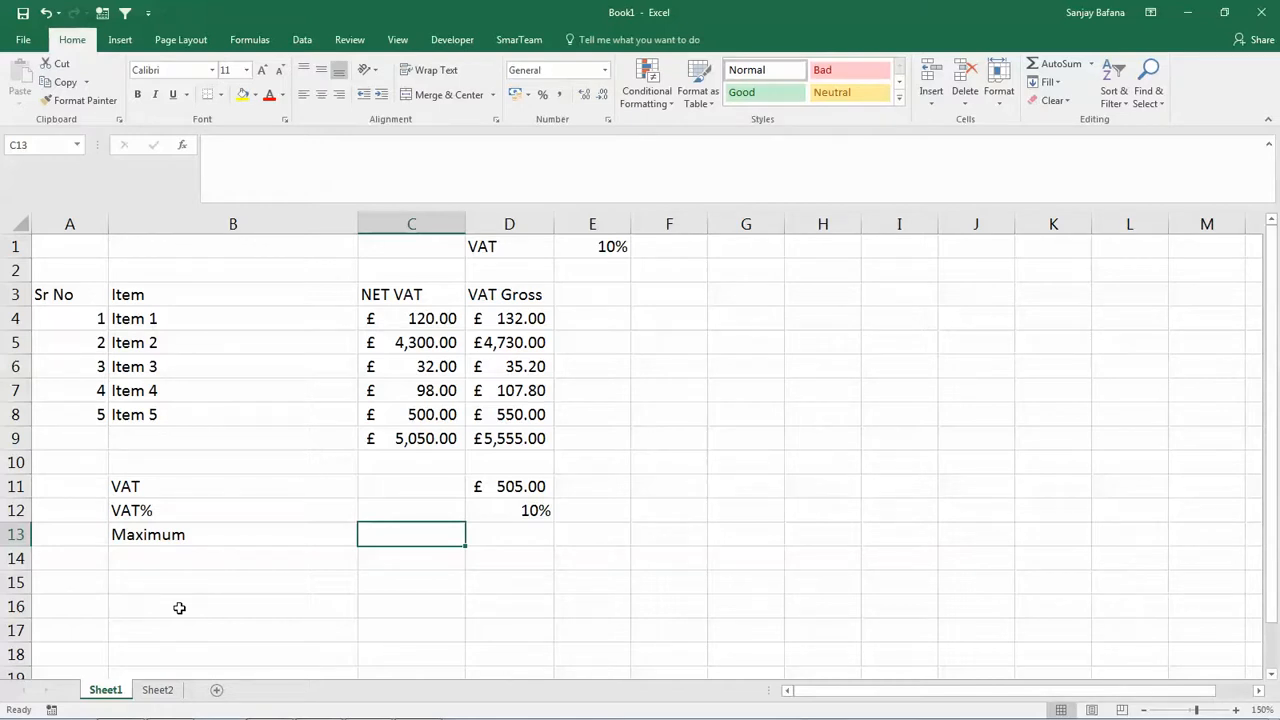
Step: Find the largest net value in C13 with =MAX(C4,C5,C6,C7,C8), listing each cell individually
text(=max)
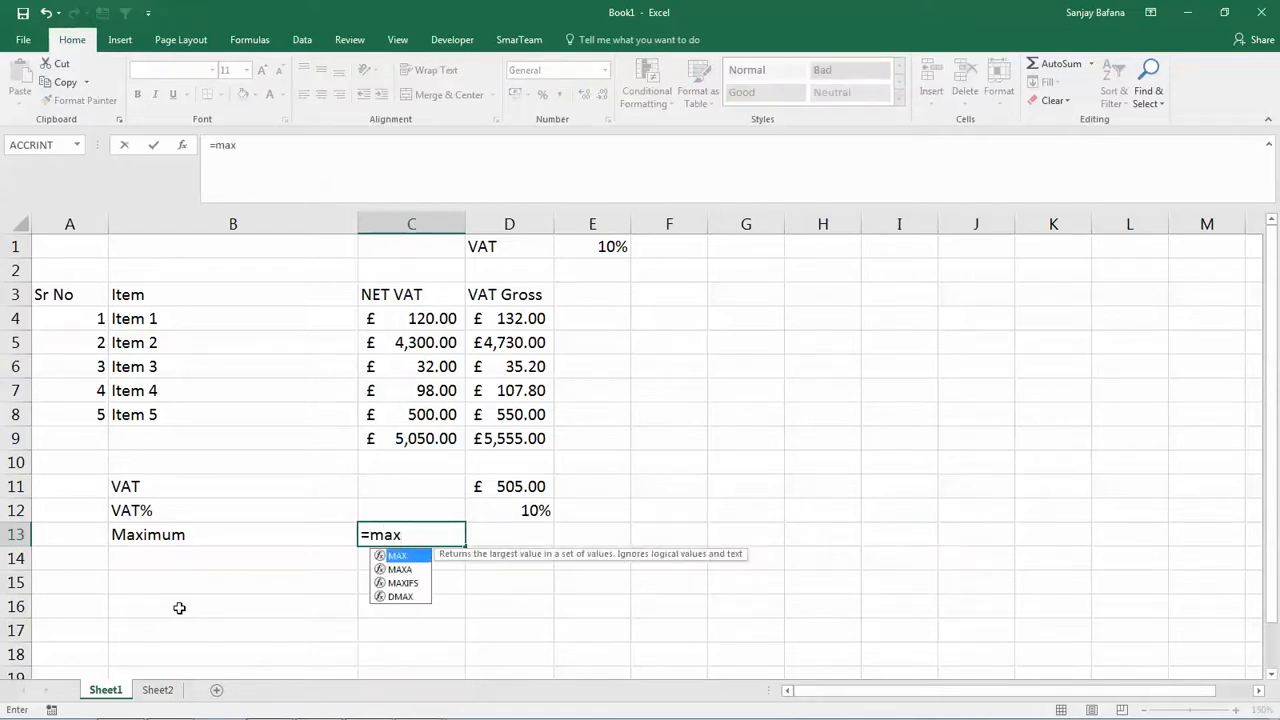
text(()
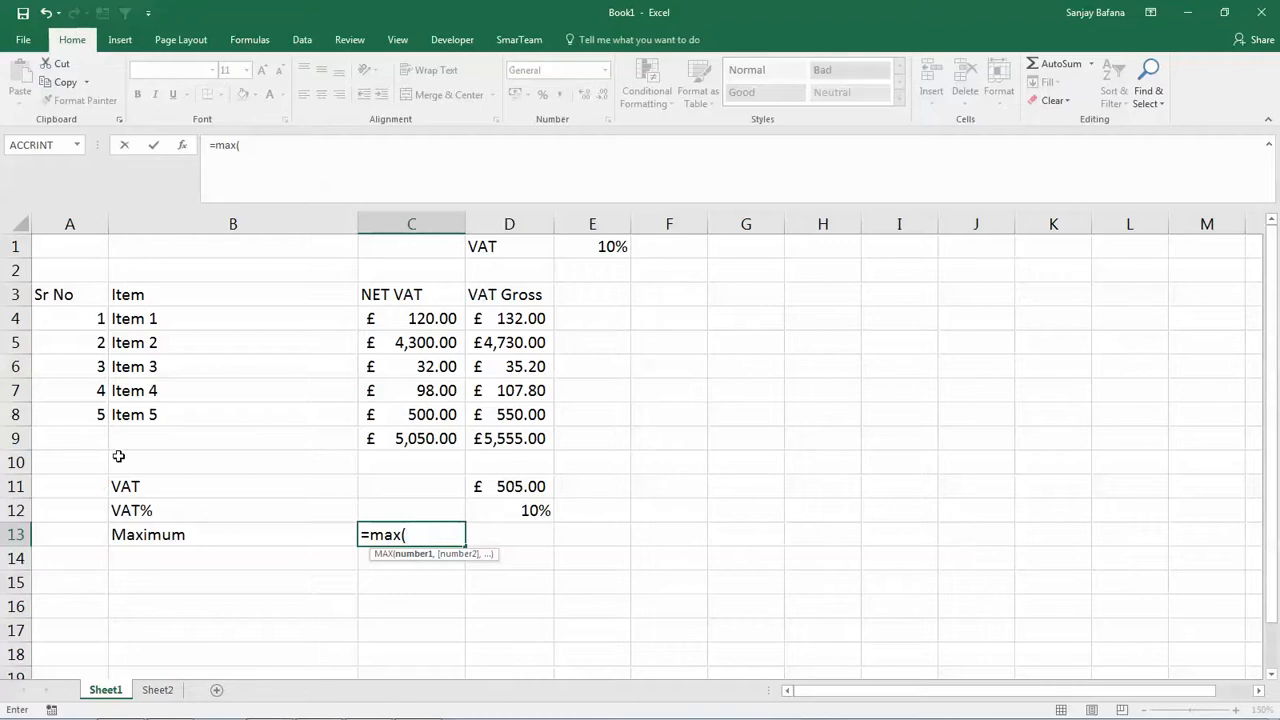
click(415, 320)
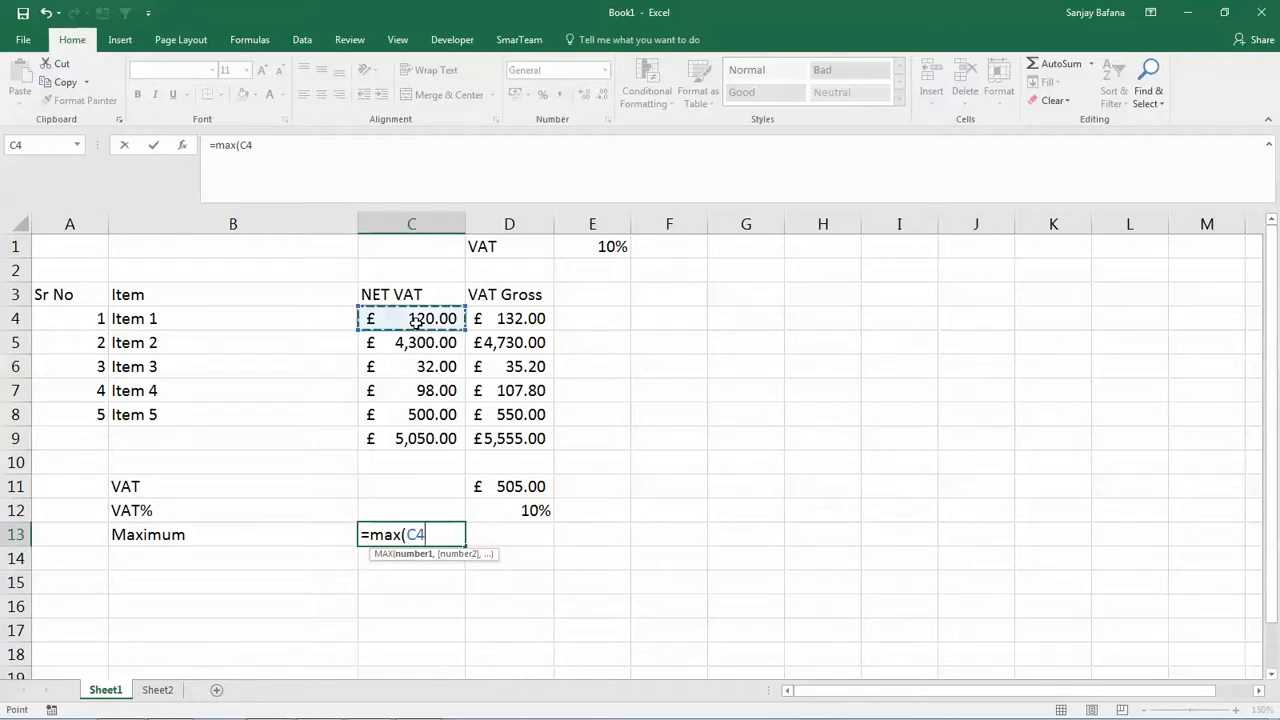
text(,)
click(416, 342)
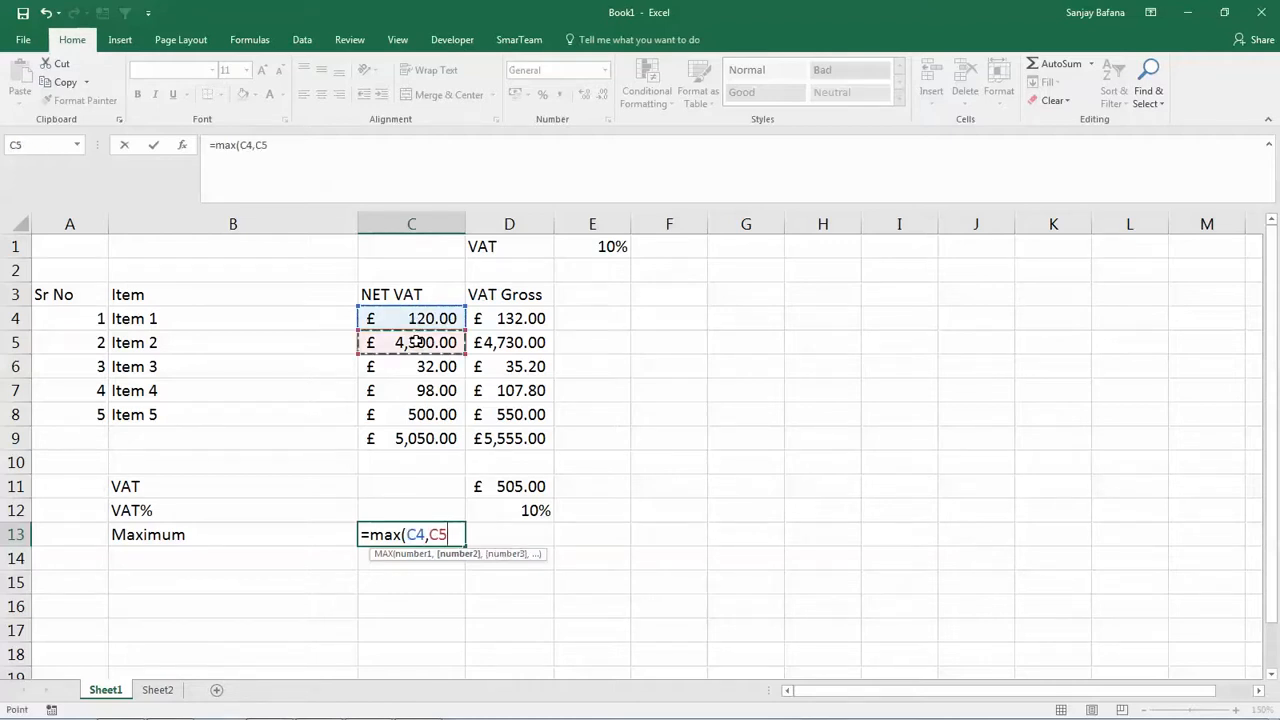
text(,)
click(413, 368)
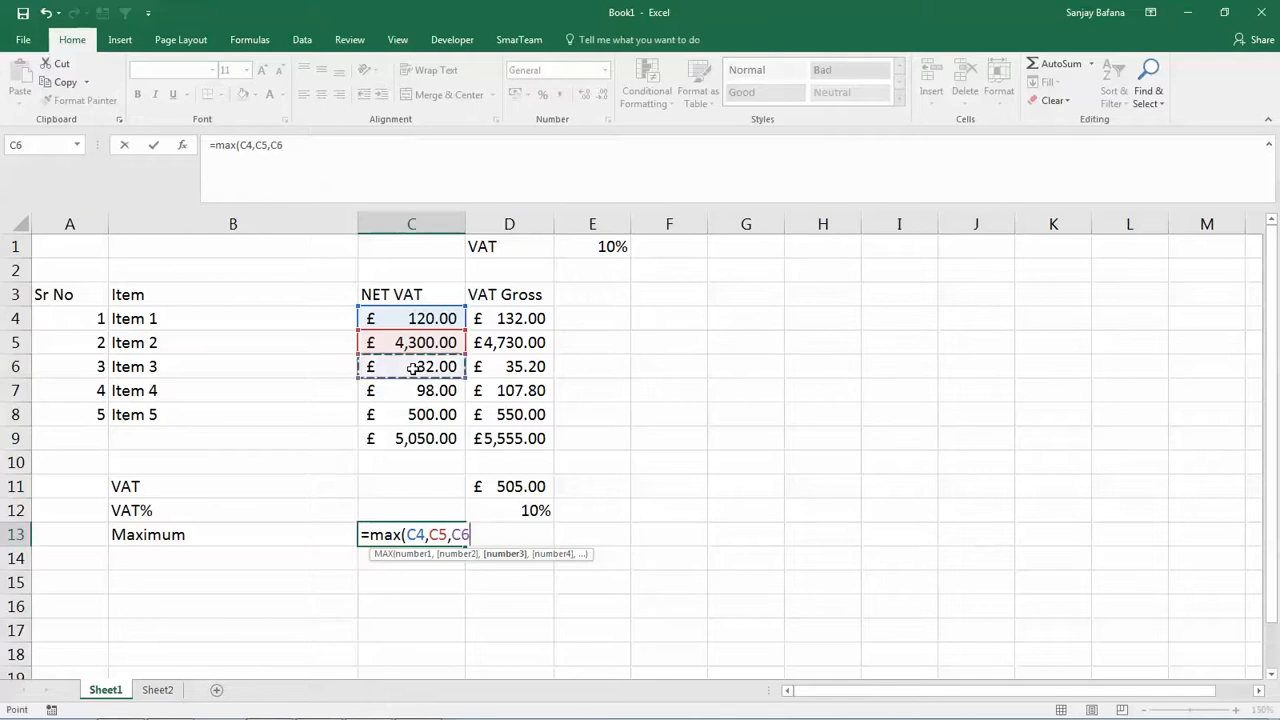
text(,)
click(411, 391)
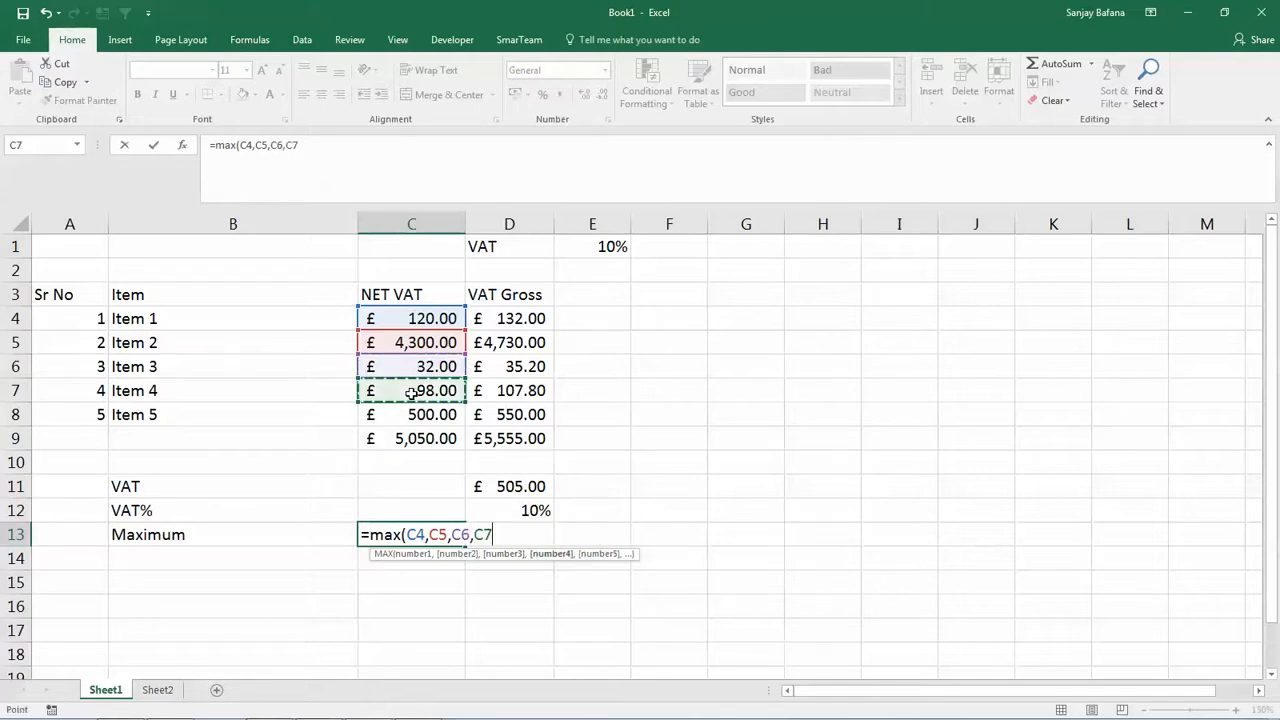
text(,)
click(407, 418)
text())
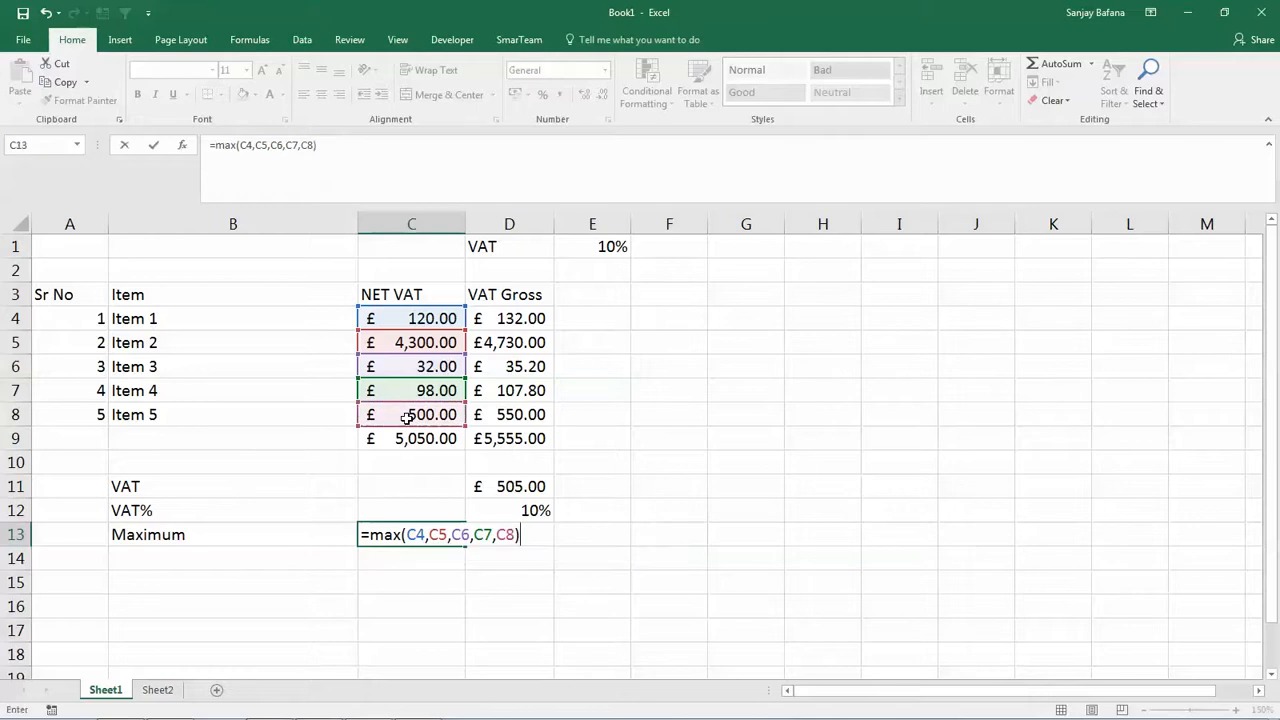
key(Return)
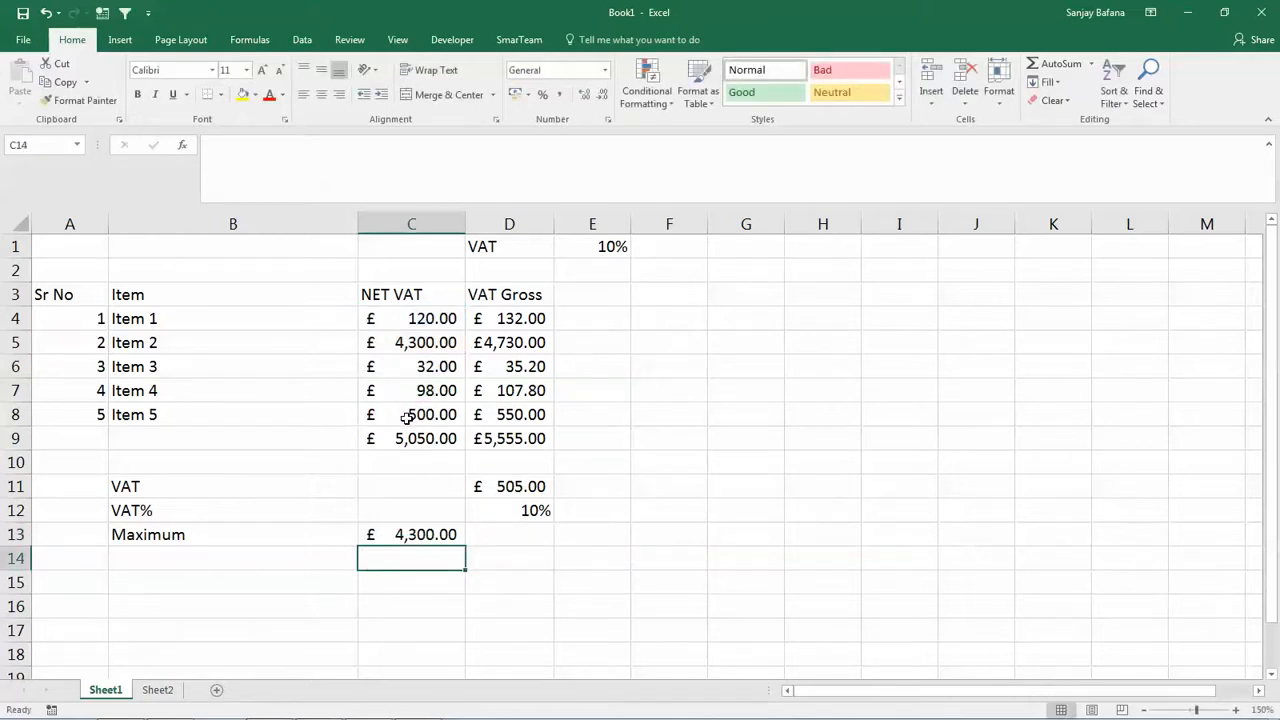
Step: Replace the formula in C13 with =SUM(C4:C8), referencing the net values as a range
key(Up)
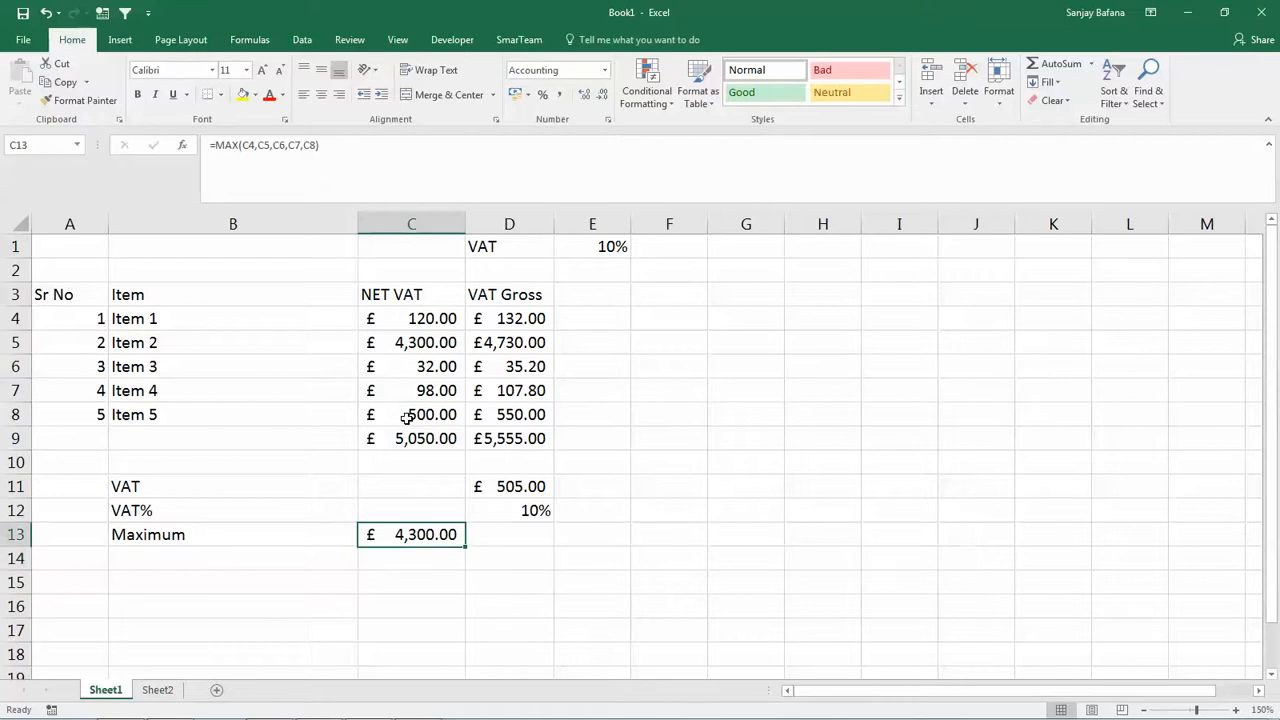
text(=sum()
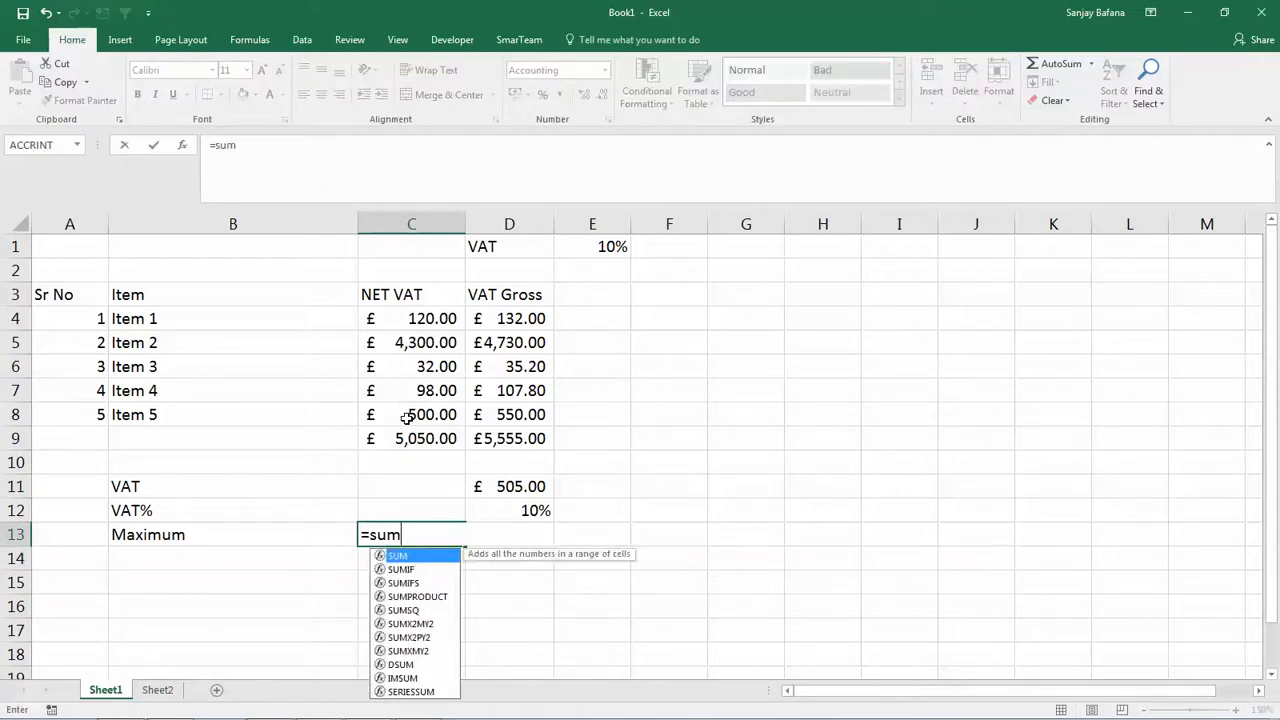
click(425, 318)
drag(425, 318, 425, 414)
text())
key(ctrl+Return)
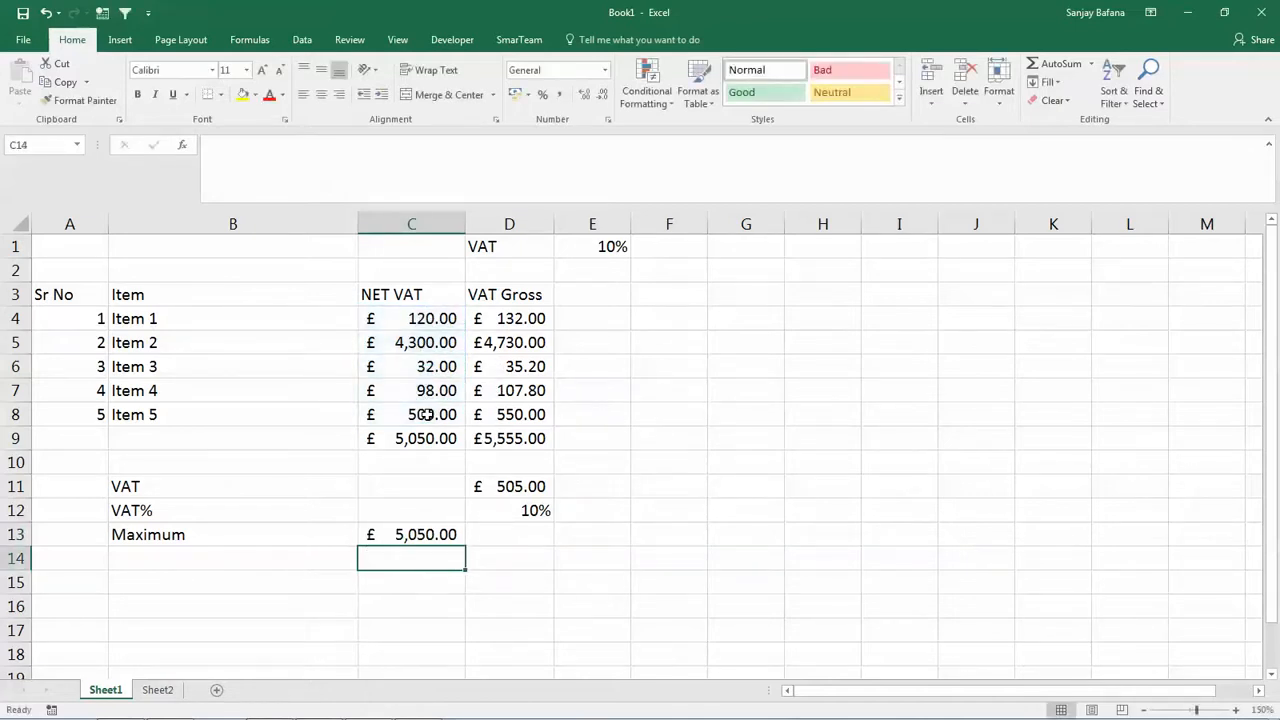
Step: Label B14 as "Minimum" and find the smallest net value in C14 with =MIN(C4:C8)
key(Left)
text(Min)
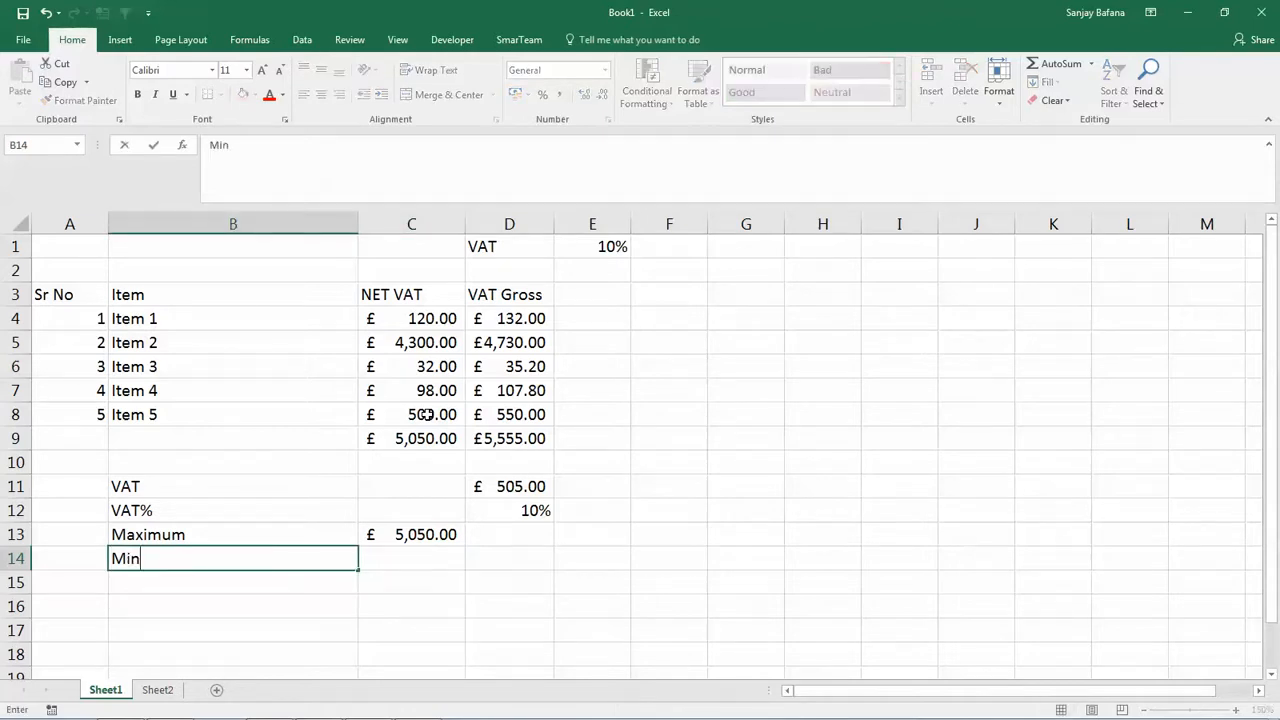
text(imum)
key(Tab)
text(=)
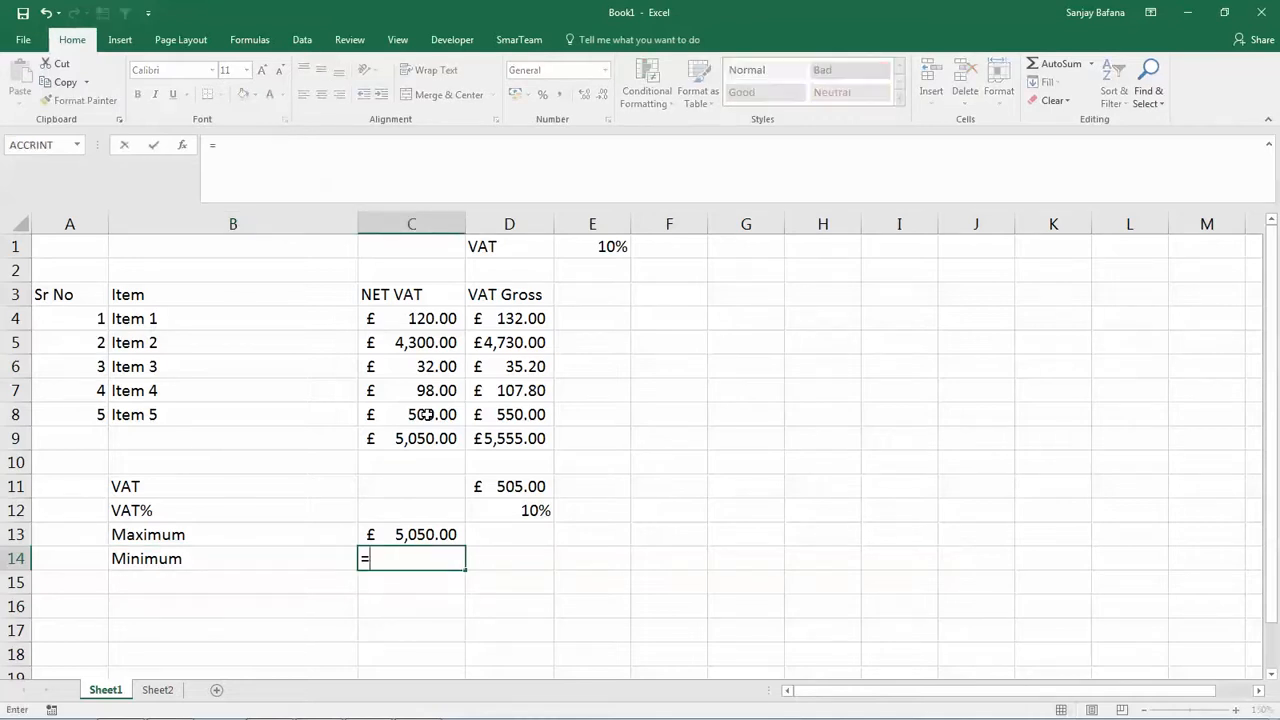
text(mi)
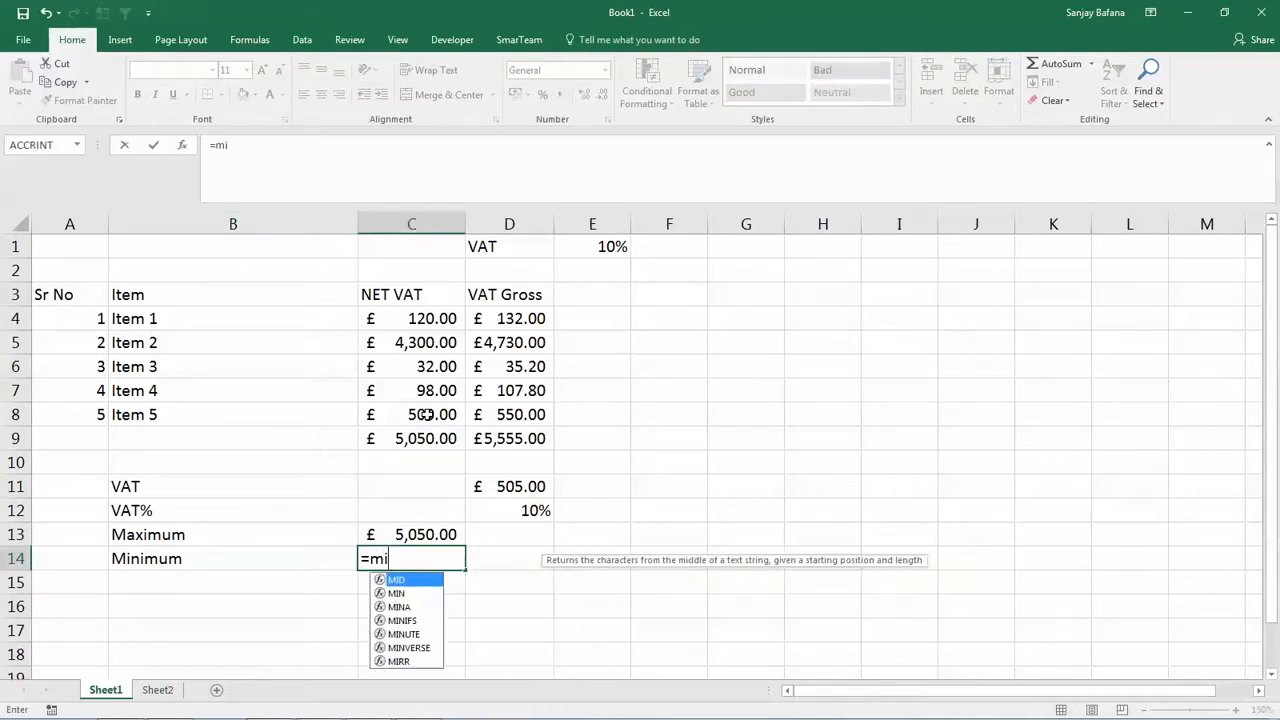
text(n()
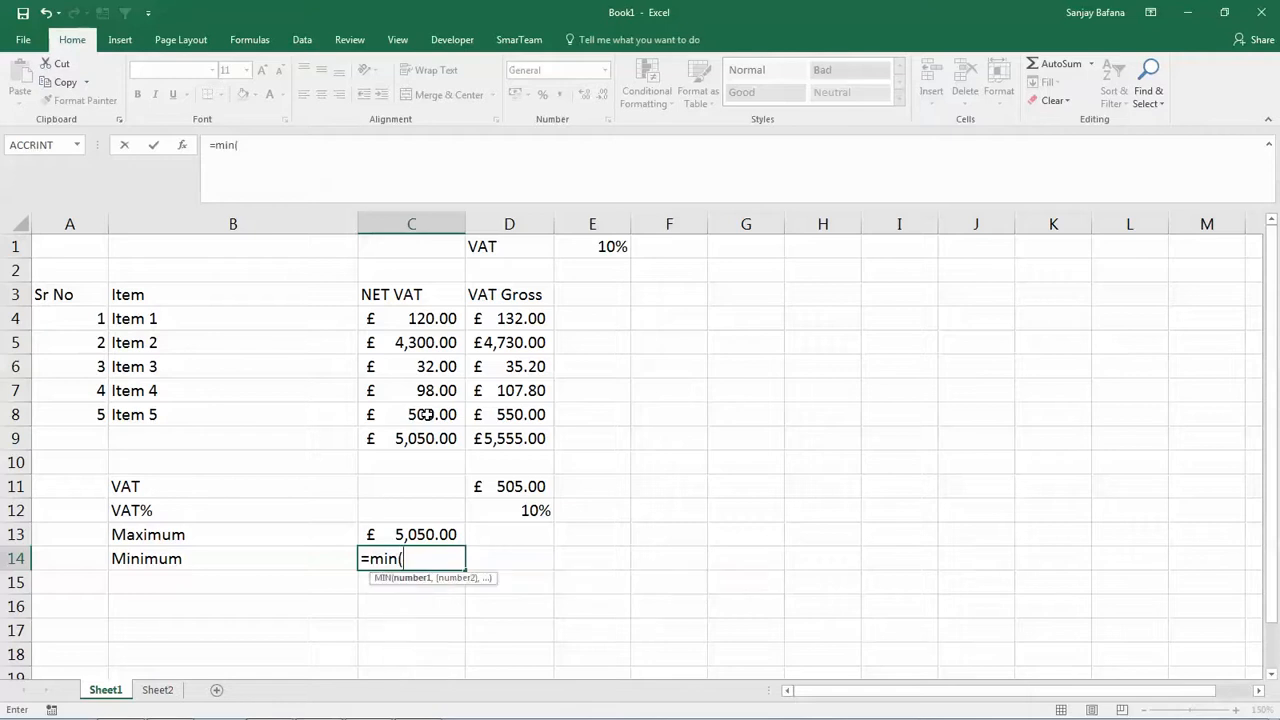
drag(402, 321, 396, 414)
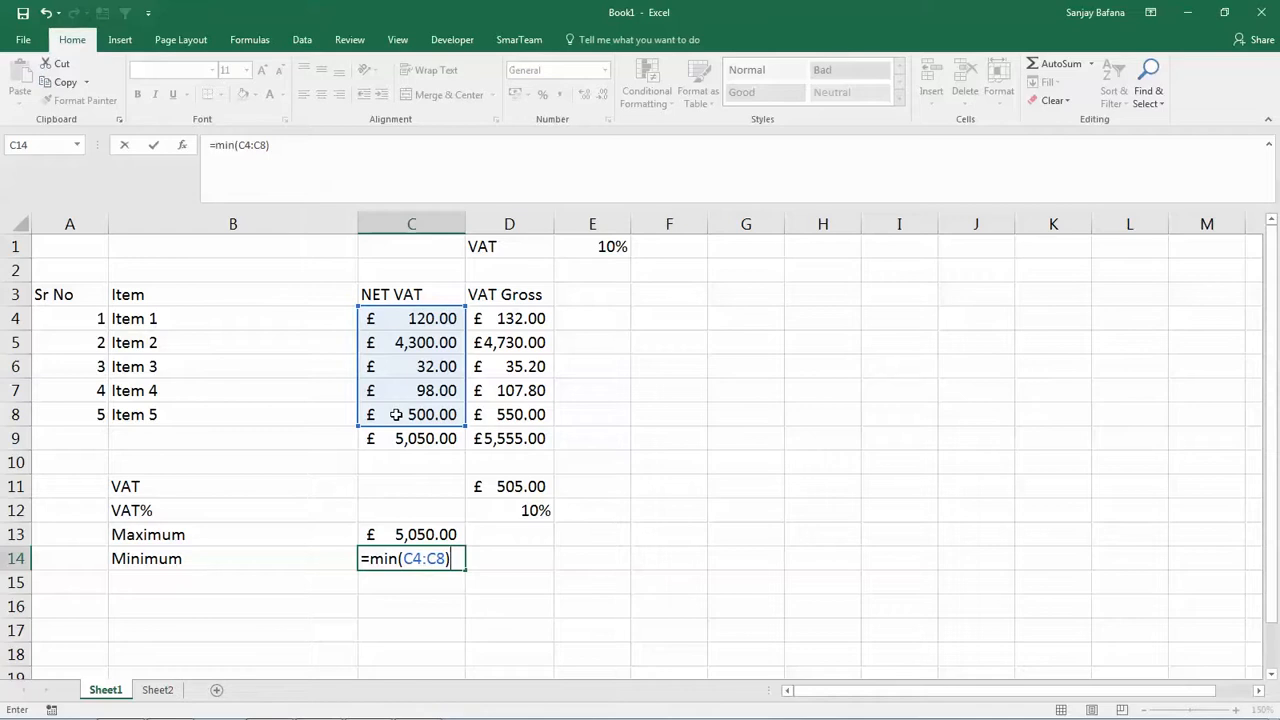
key(Return)
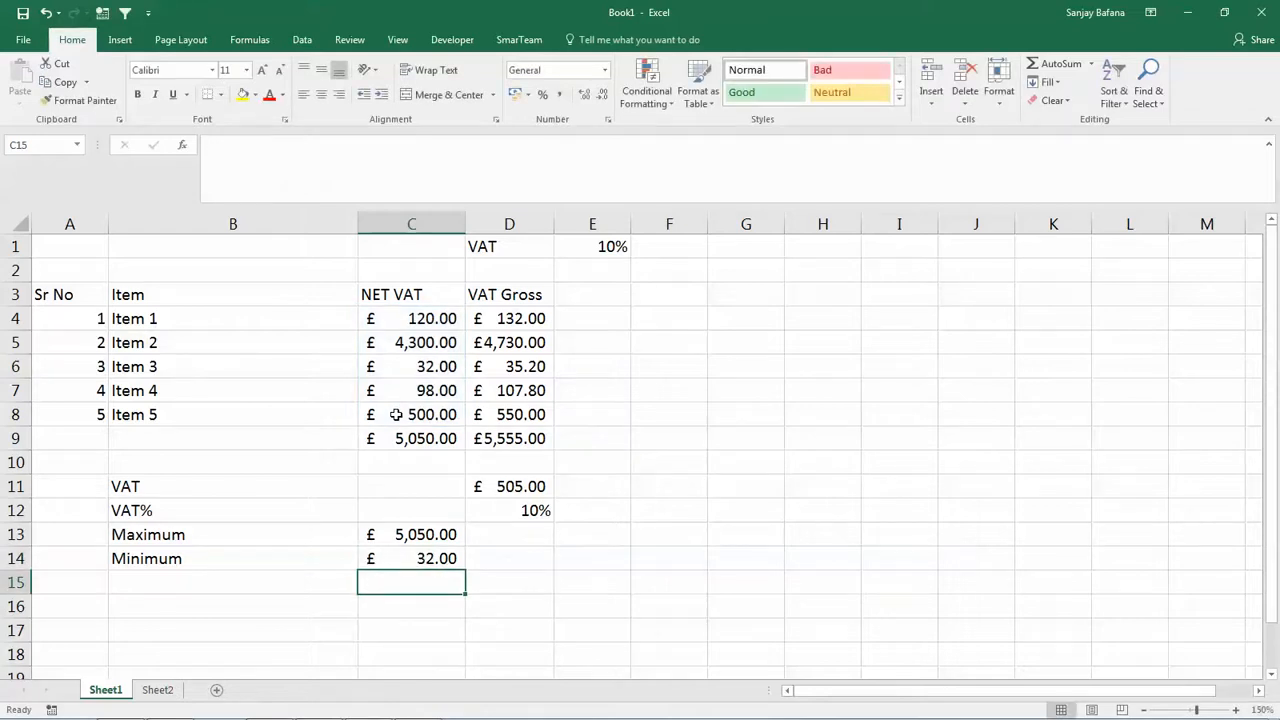
Step: Label B15 as "Average" and calculate the mean net value in C15 with =AVERAGE(C4:C8)
key(Left)
text(Average)
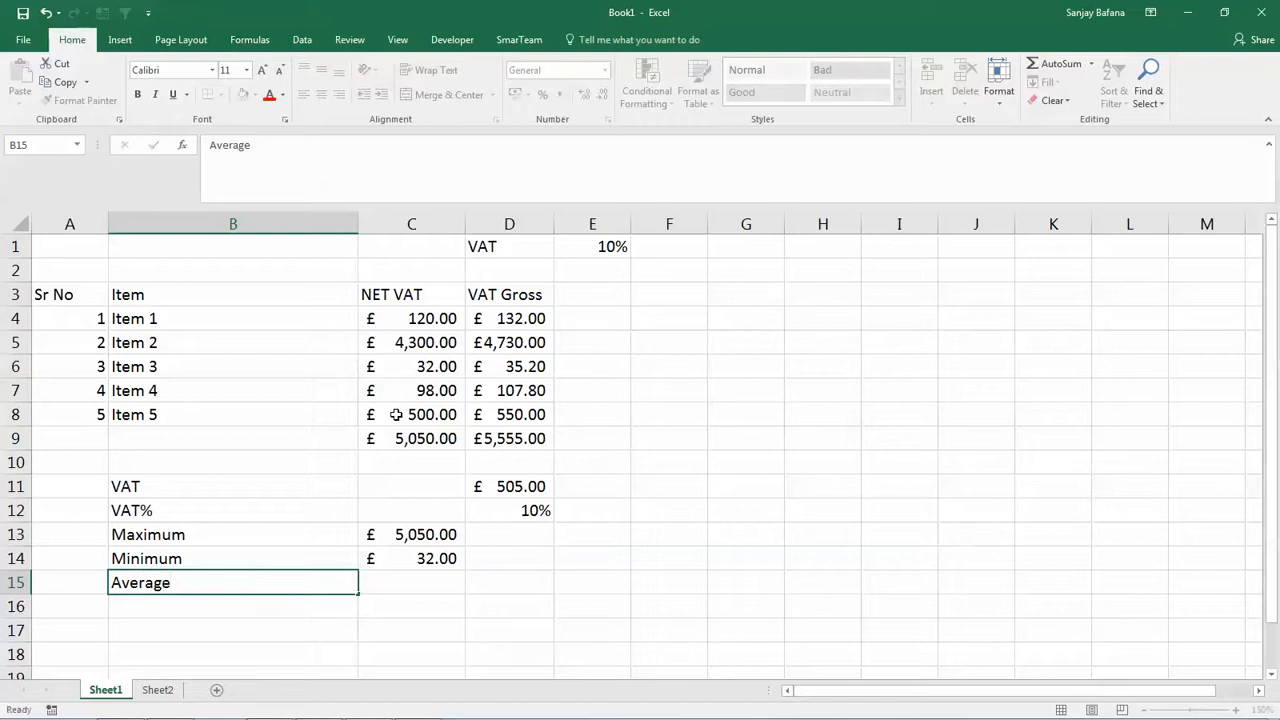
key(Right)
text(=av)
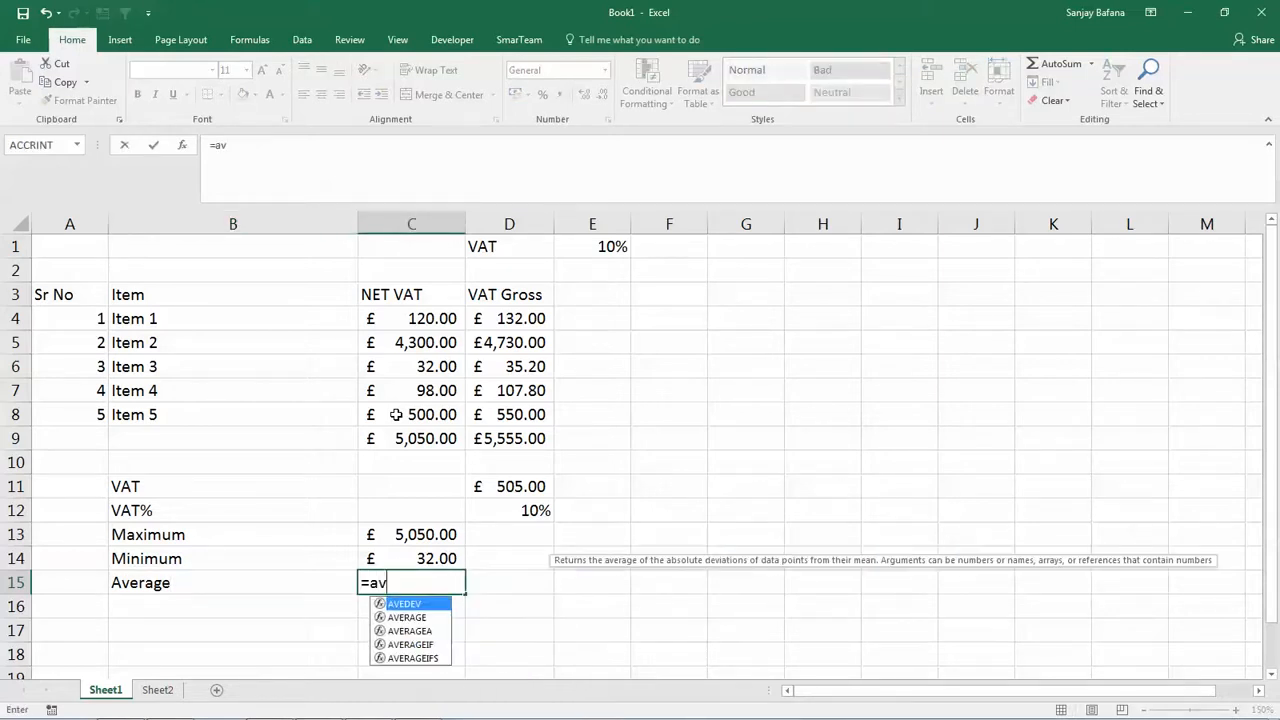
text(rage)
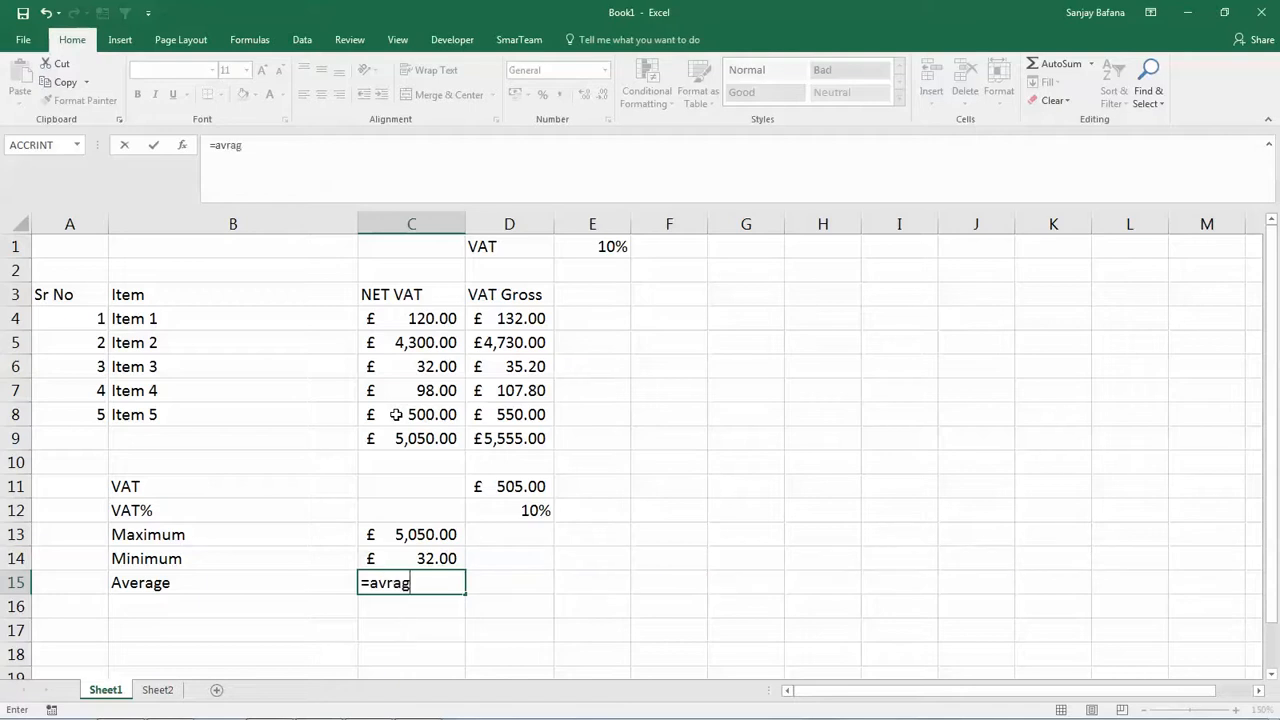
key(BackSpace)
key(BackSpace)
key(BackSpace)
key(BackSpace)
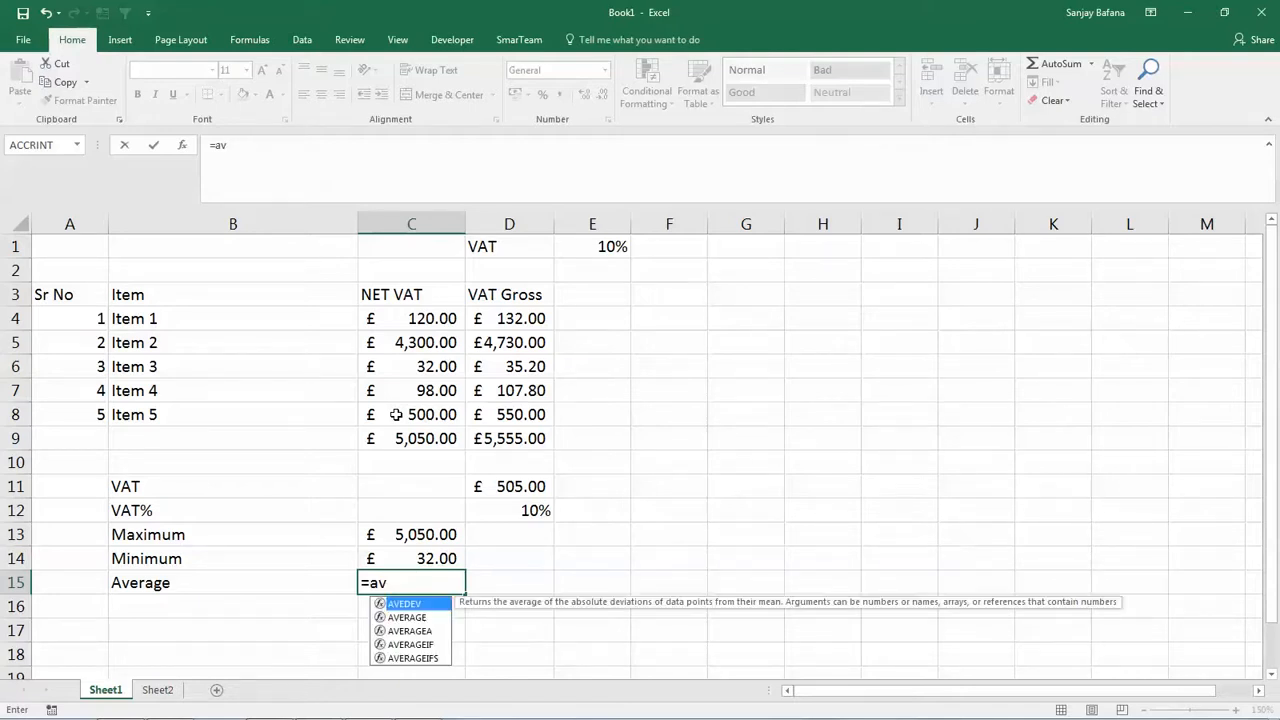
double_click(416, 616)
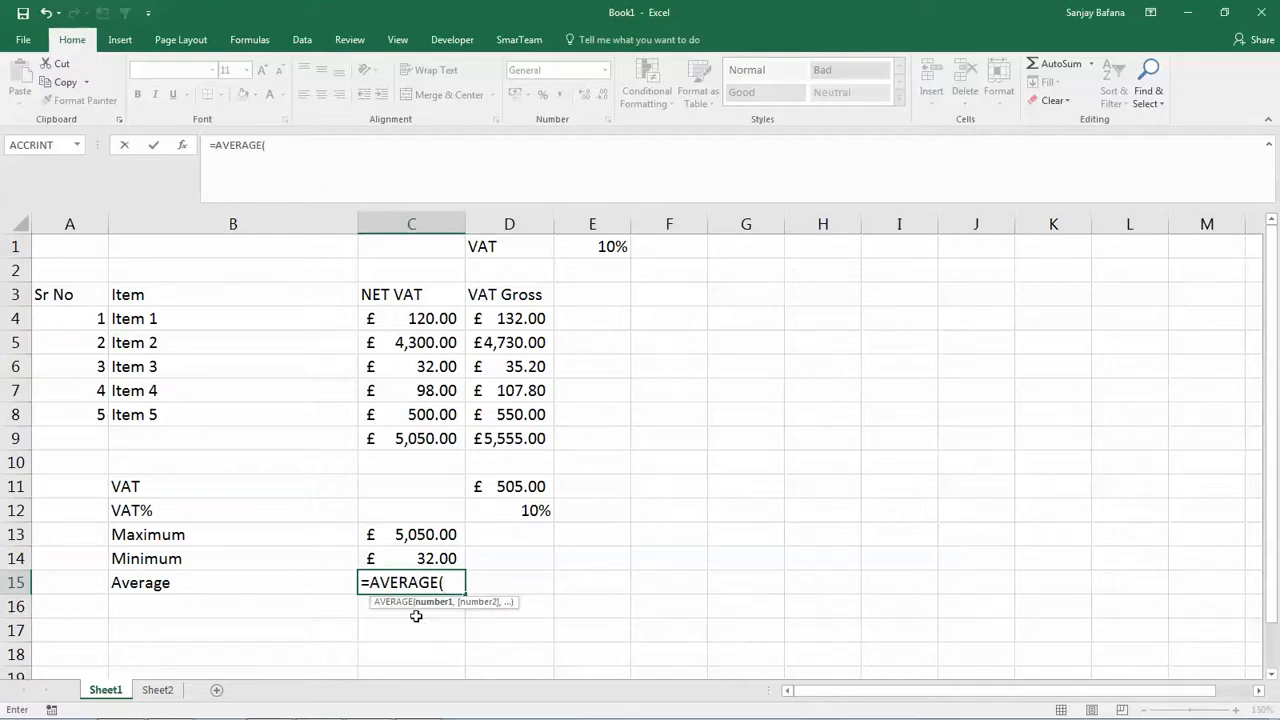
drag(426, 318, 424, 414)
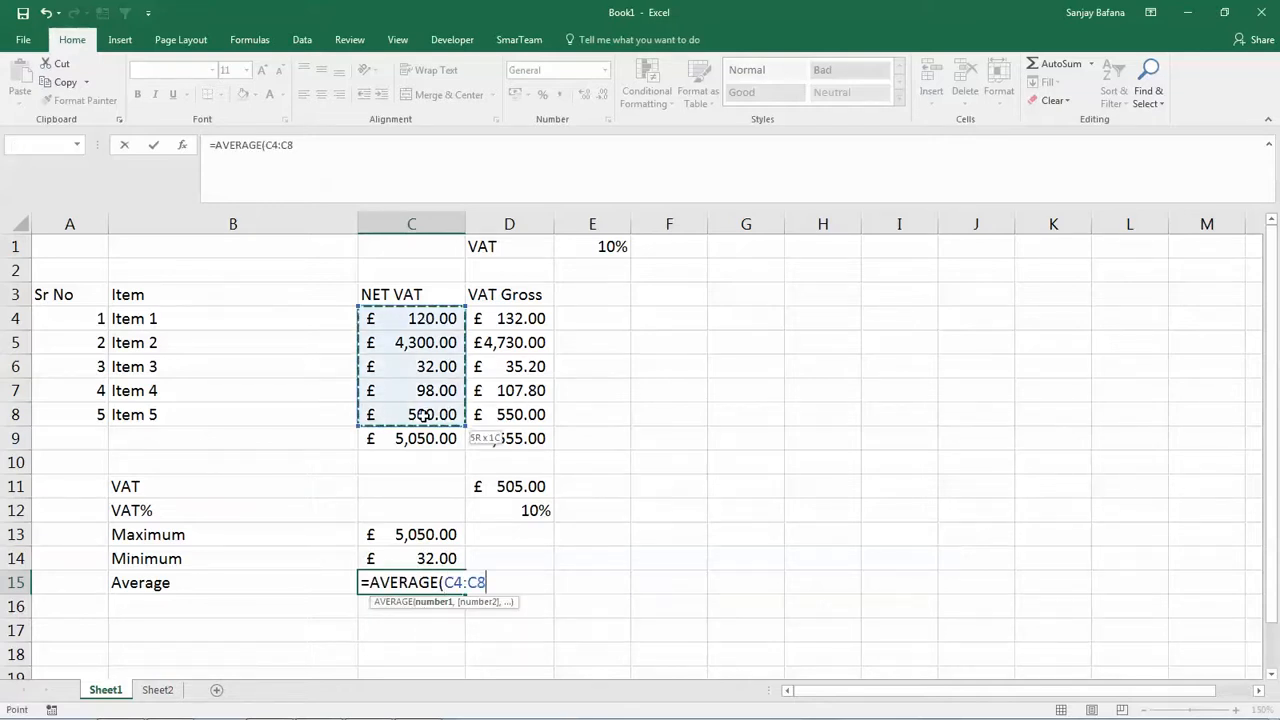
text())
key(Return)
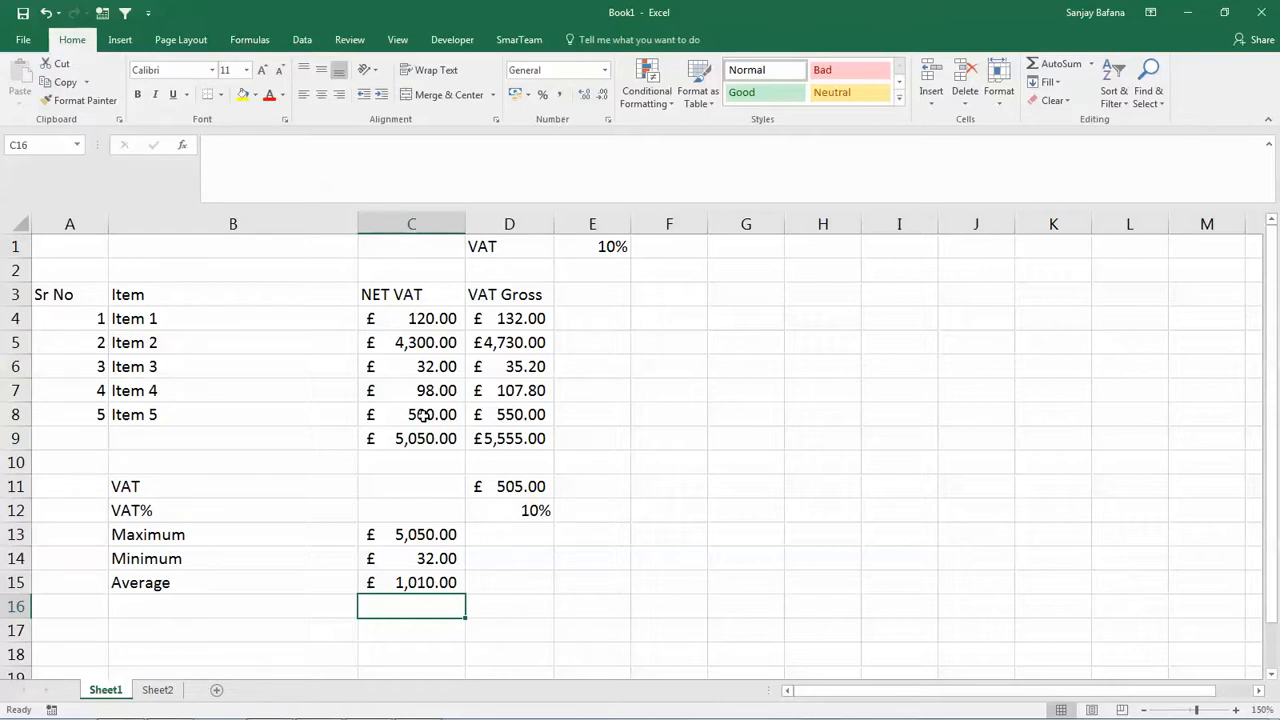
Step: Select C13 and view the functions that AutoSum offers
click(226, 602)
click(390, 528)
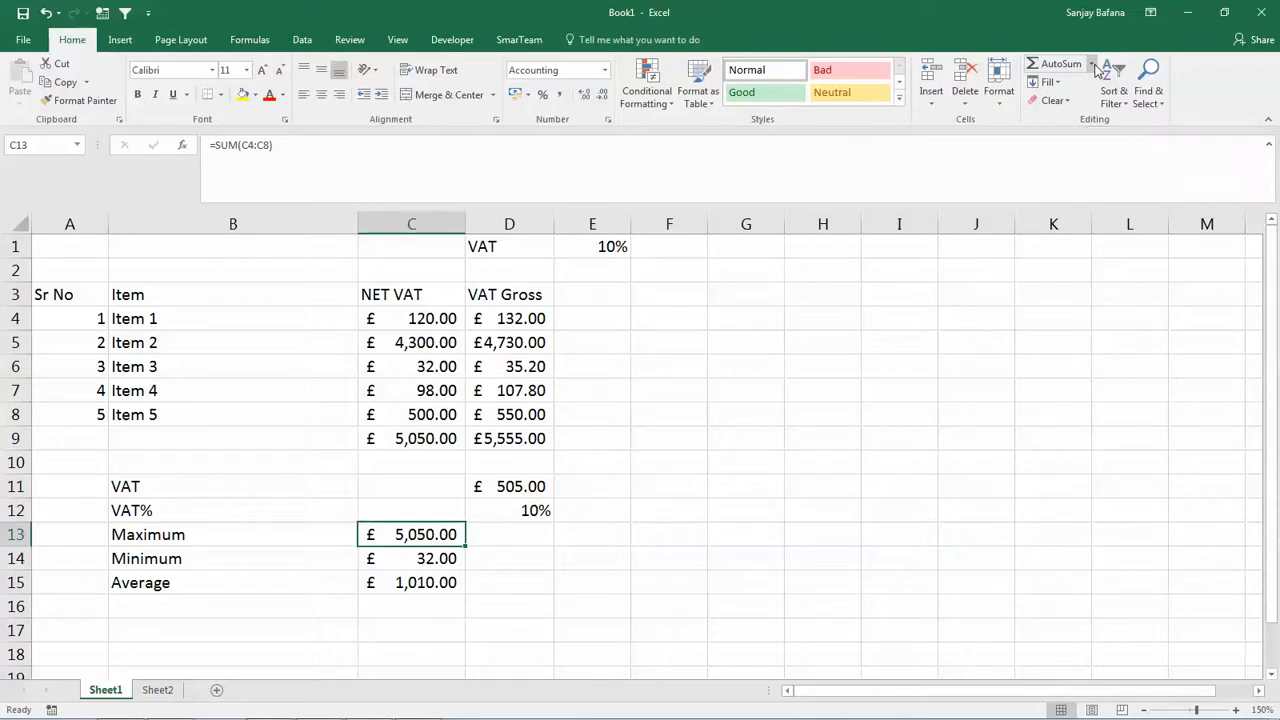
click(1092, 64)
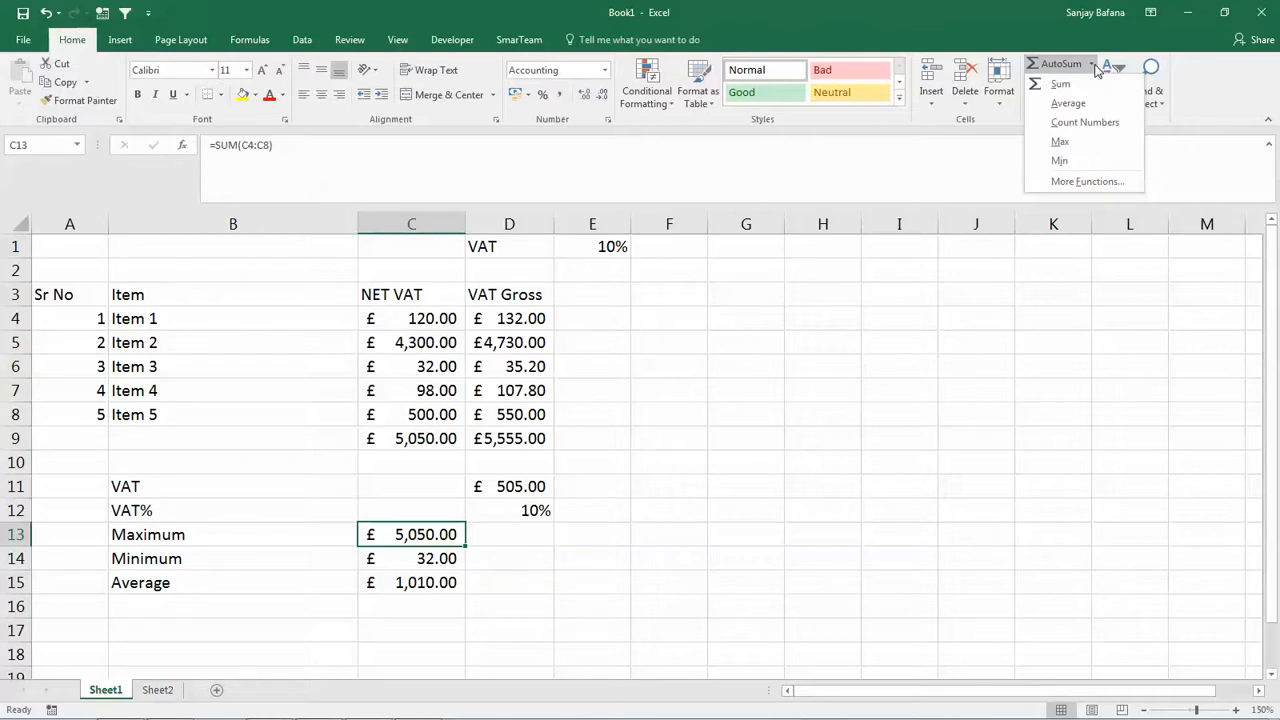
Step: Clear the net total in C9 and insert AutoSum's Average function there as =AVERAGE(C4:C8)
click(390, 446)
click(396, 442)
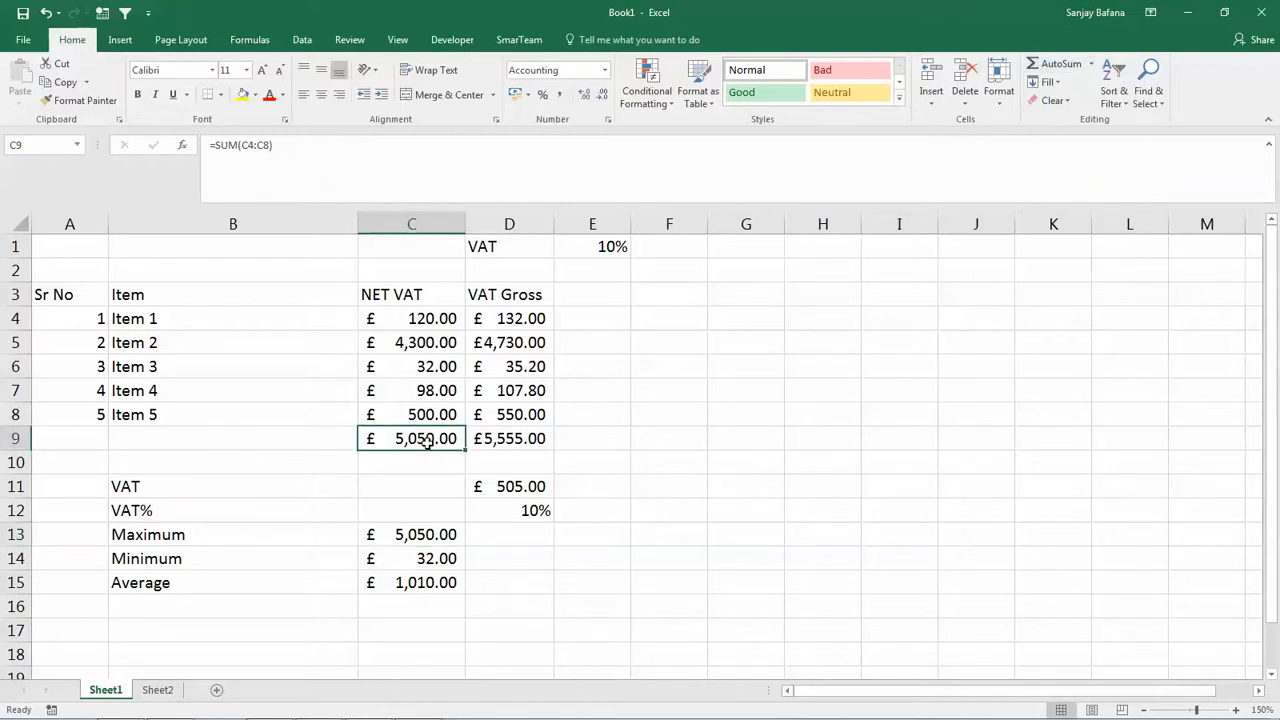
key(Delete)
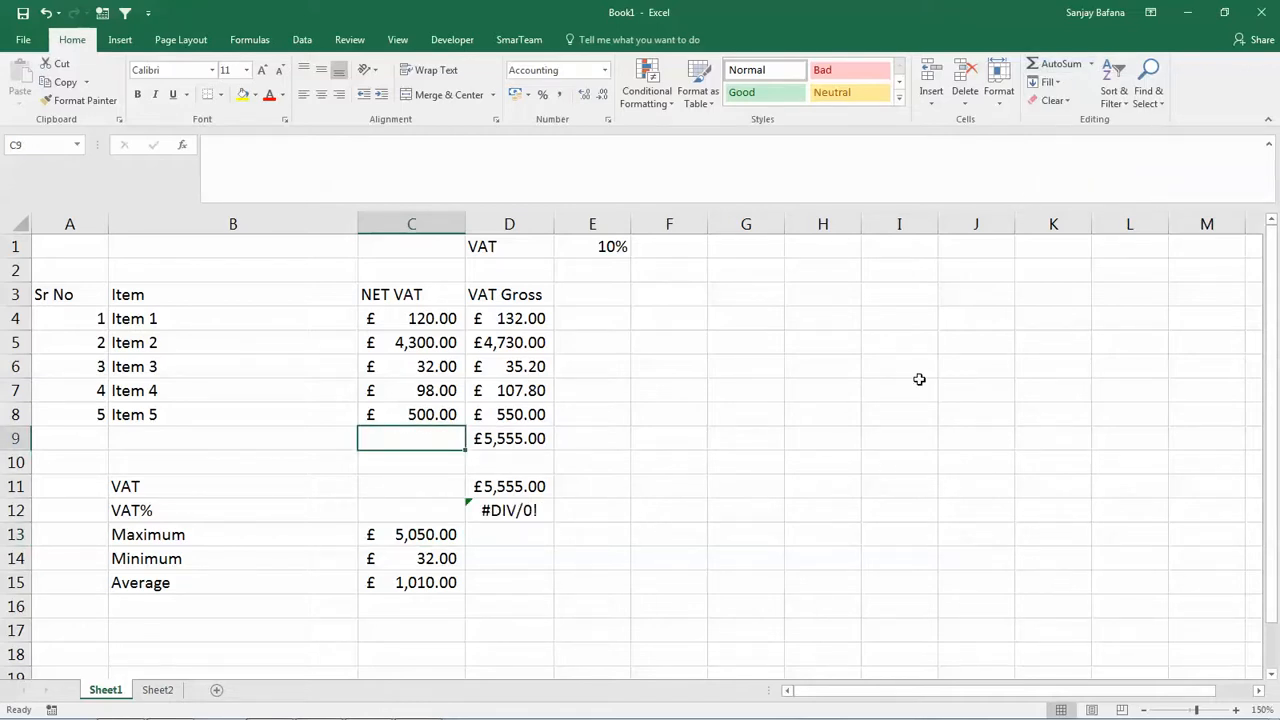
click(1092, 64)
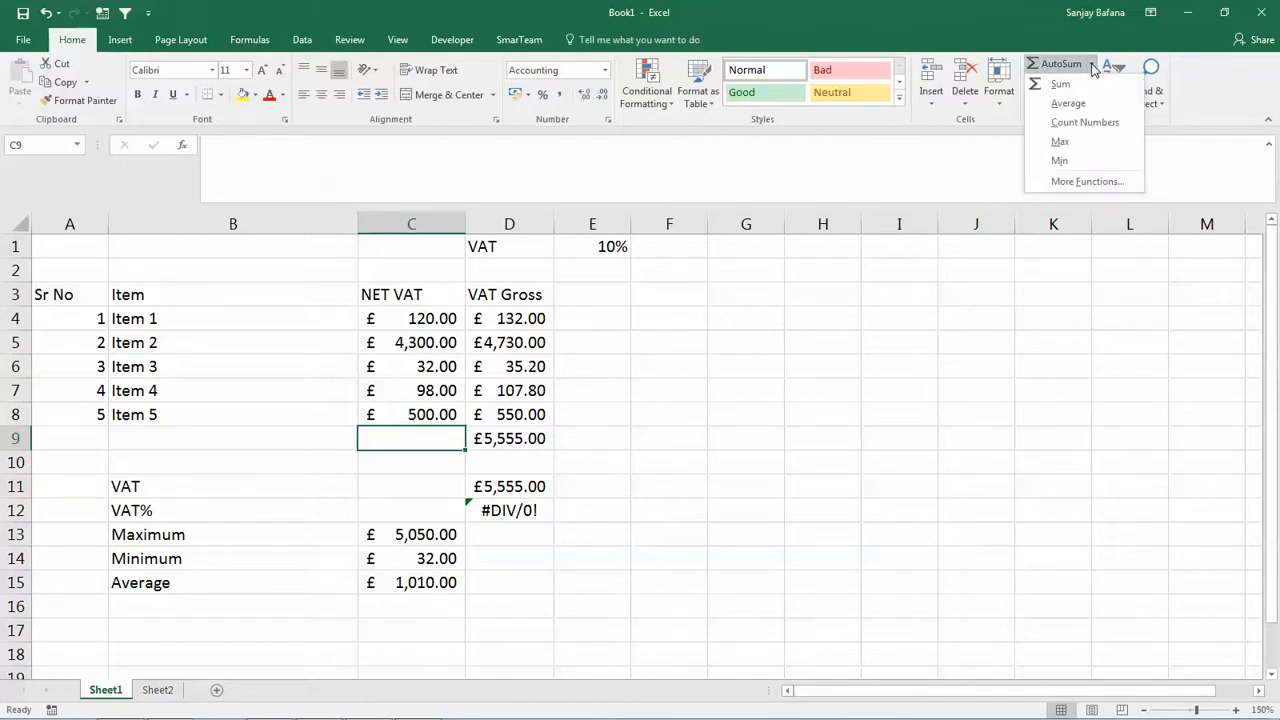
click(1068, 103)
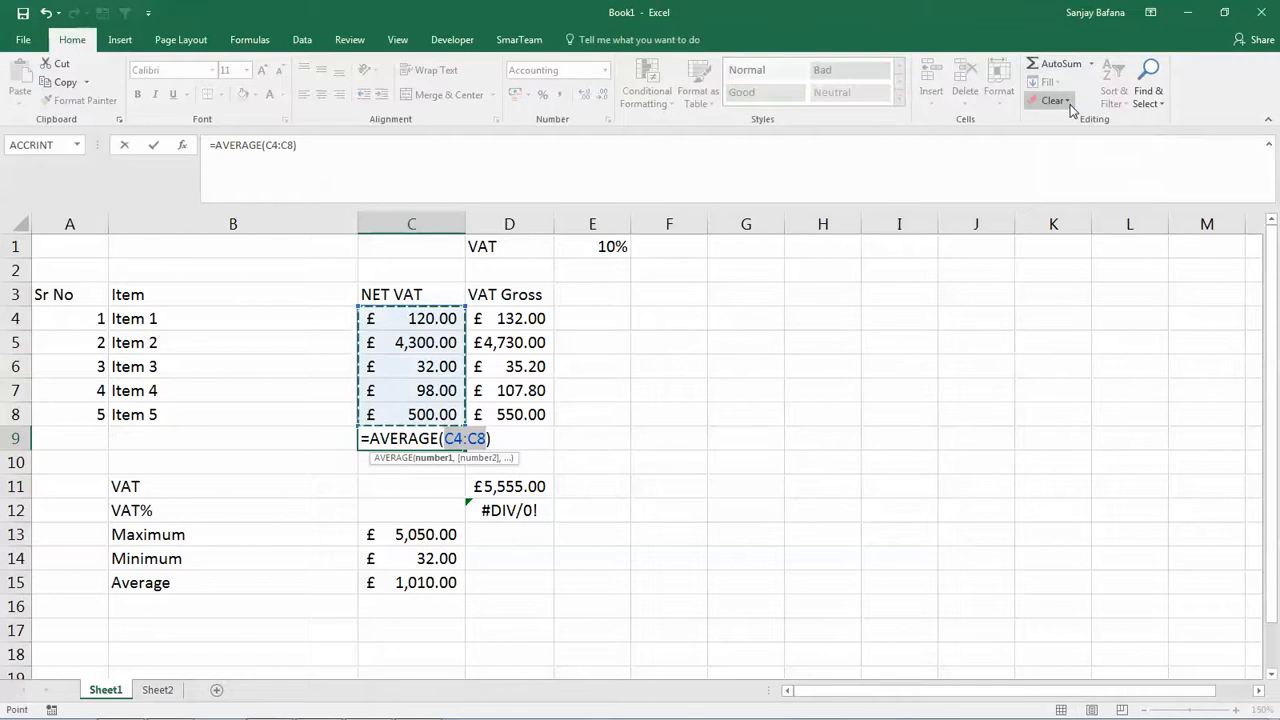
key(Return)
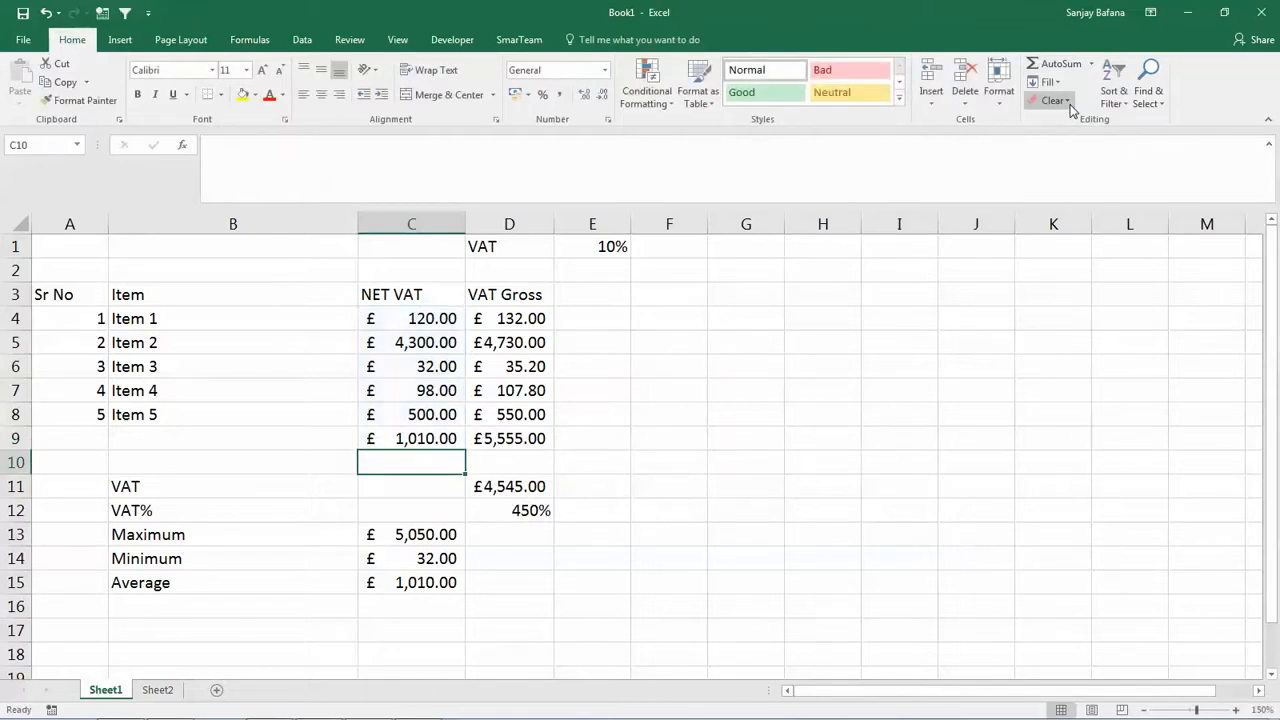
key(Up)
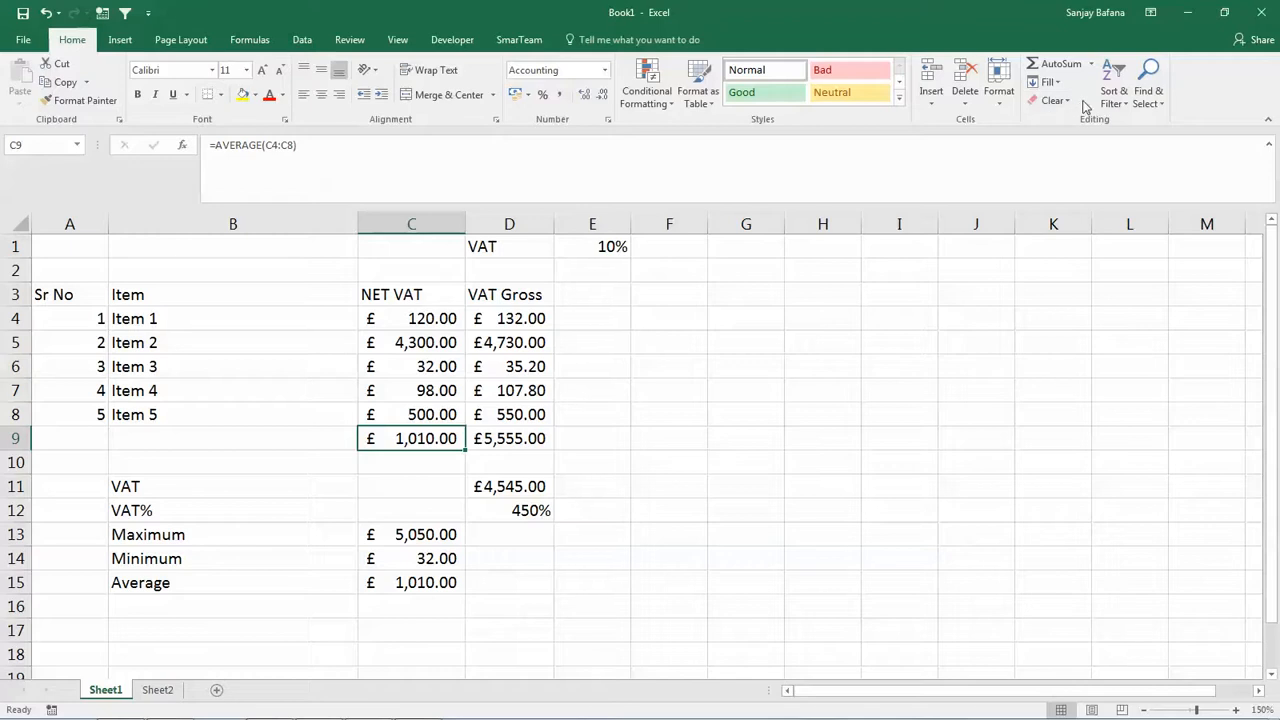
Step: Replace the formula in C9 with AutoSum's Max function as =MAX(C4:C8)
click(1091, 63)
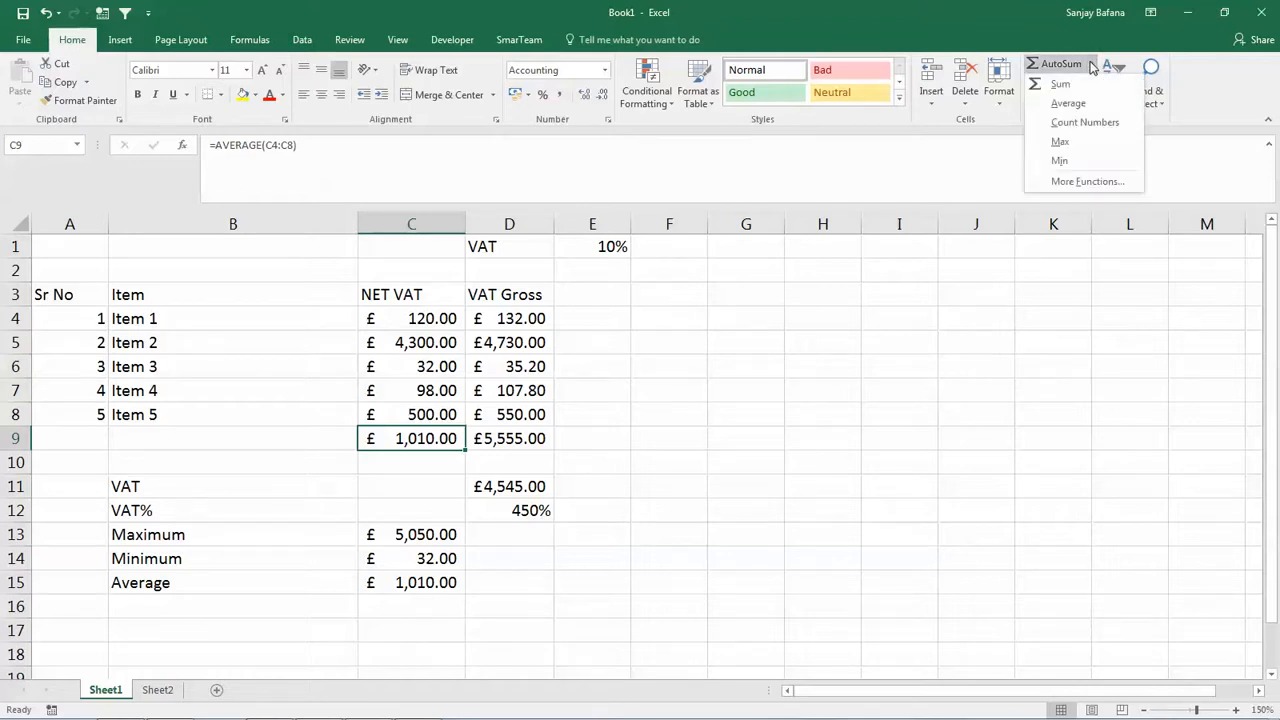
click(1060, 141)
key(Return)
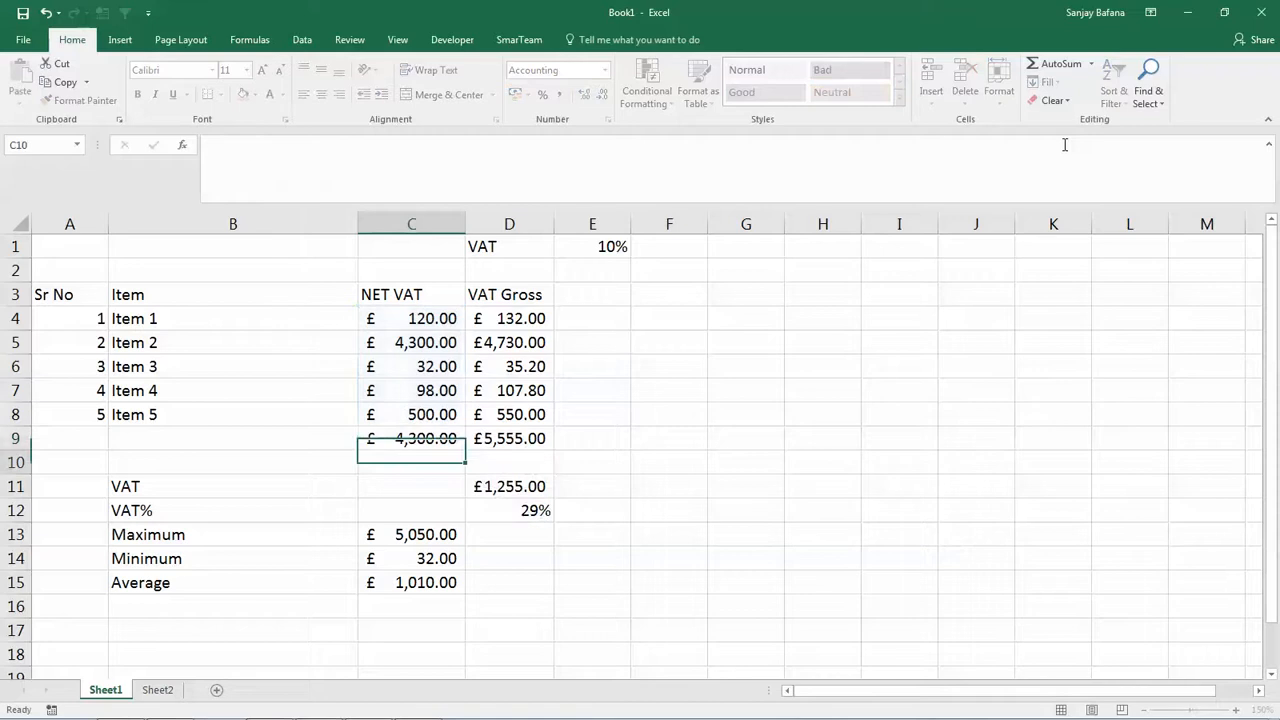
key(Up)
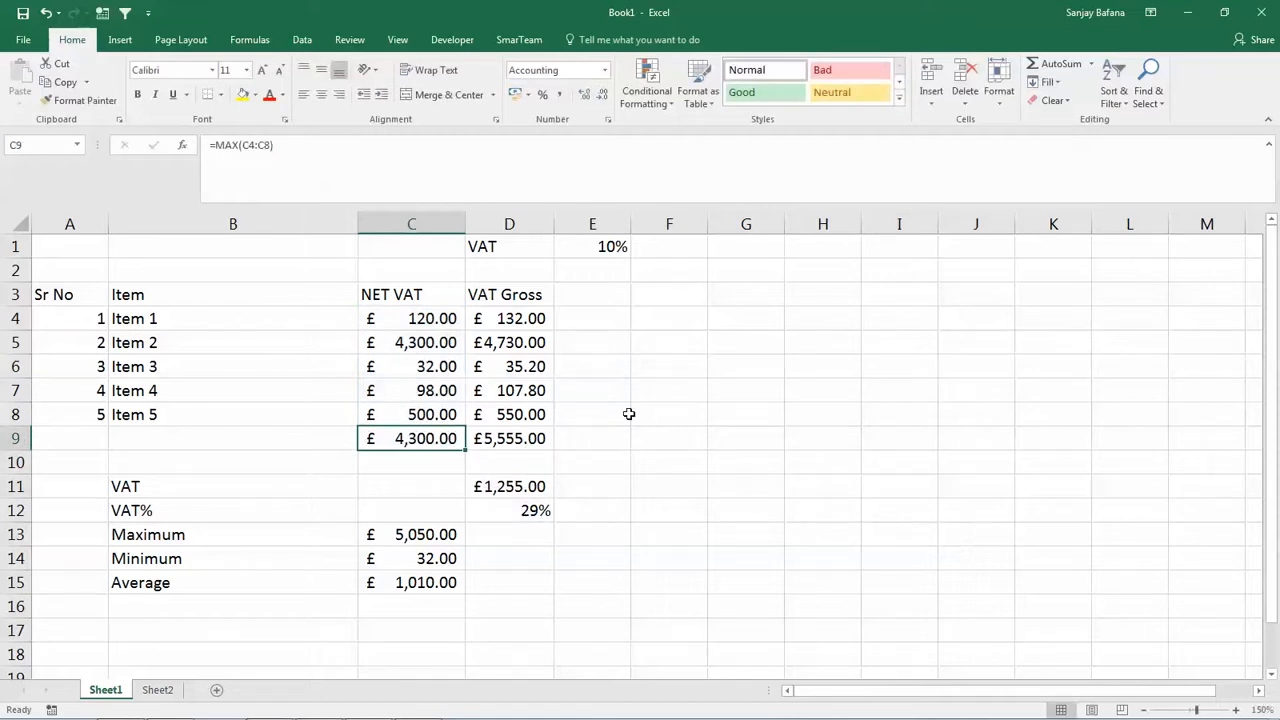
Step: Restore the net total in C9 with AutoSum's Sum function over C4:C8
click(1094, 65)
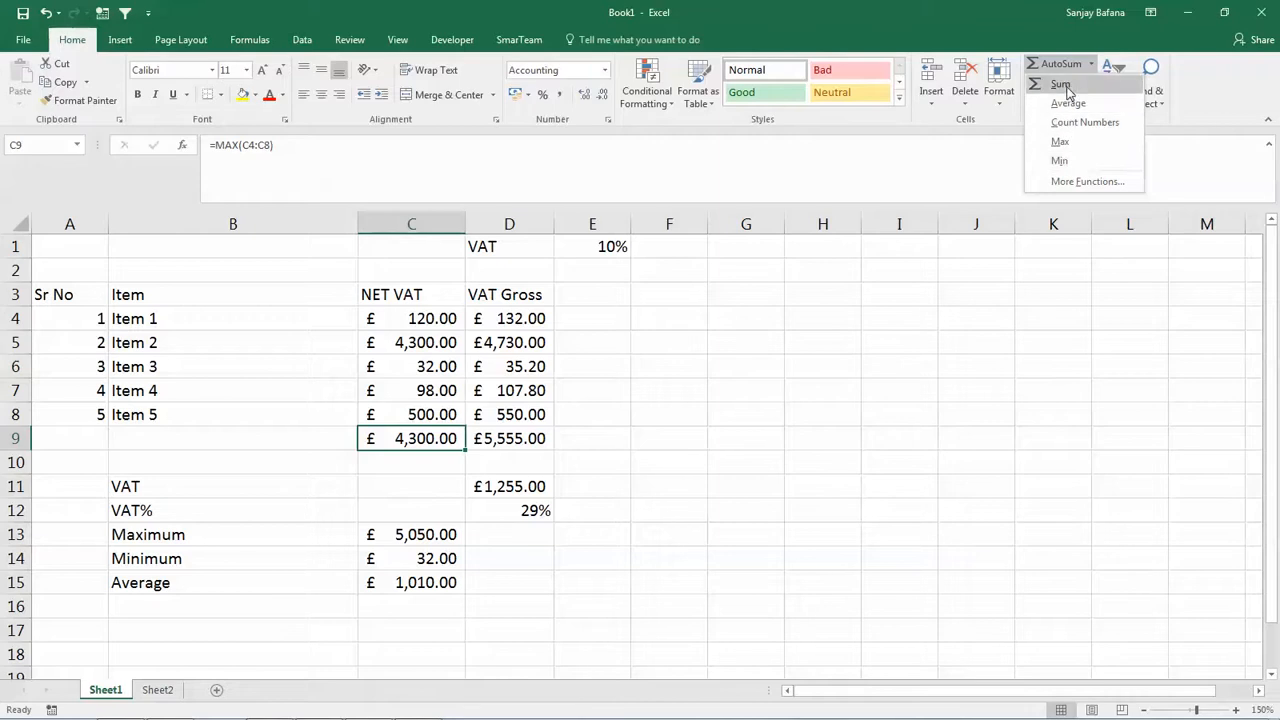
click(1060, 85)
key(Return)
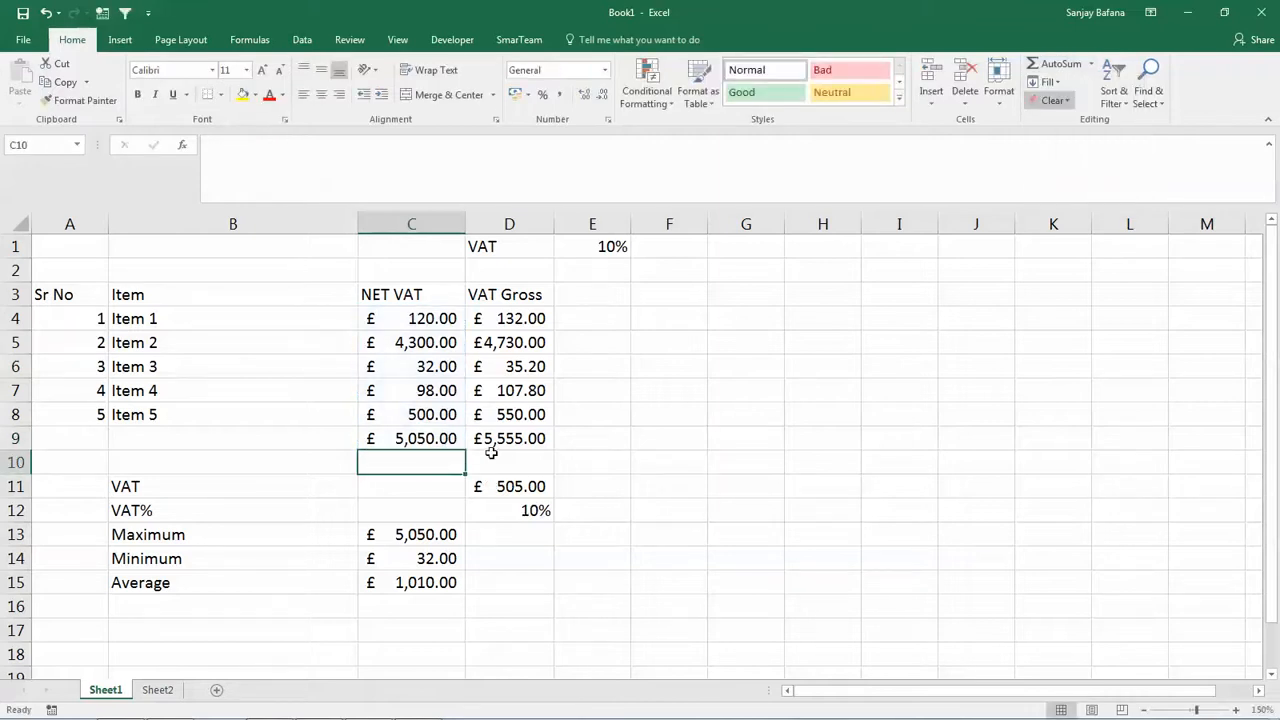
Step: Label B16 as "count" and count the net values in C16 with =COUNT(C4:C8)
click(196, 608)
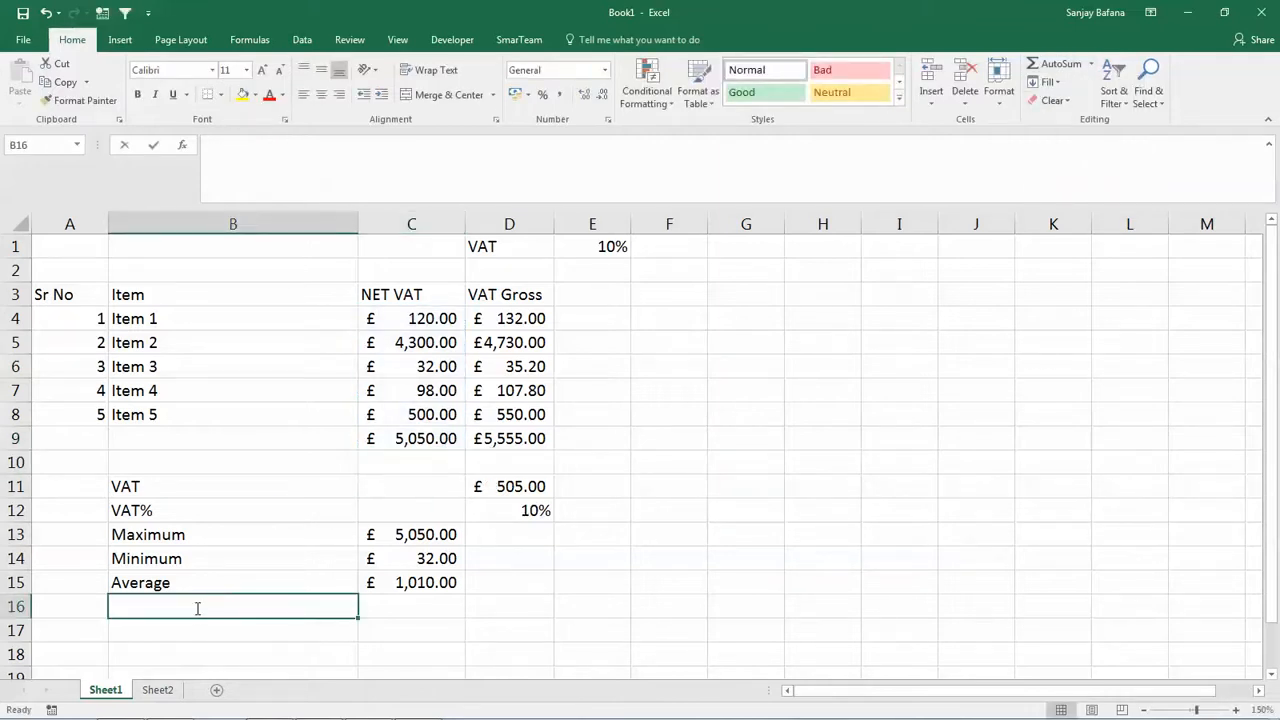
text(count)
key(Tab)
text(=count)
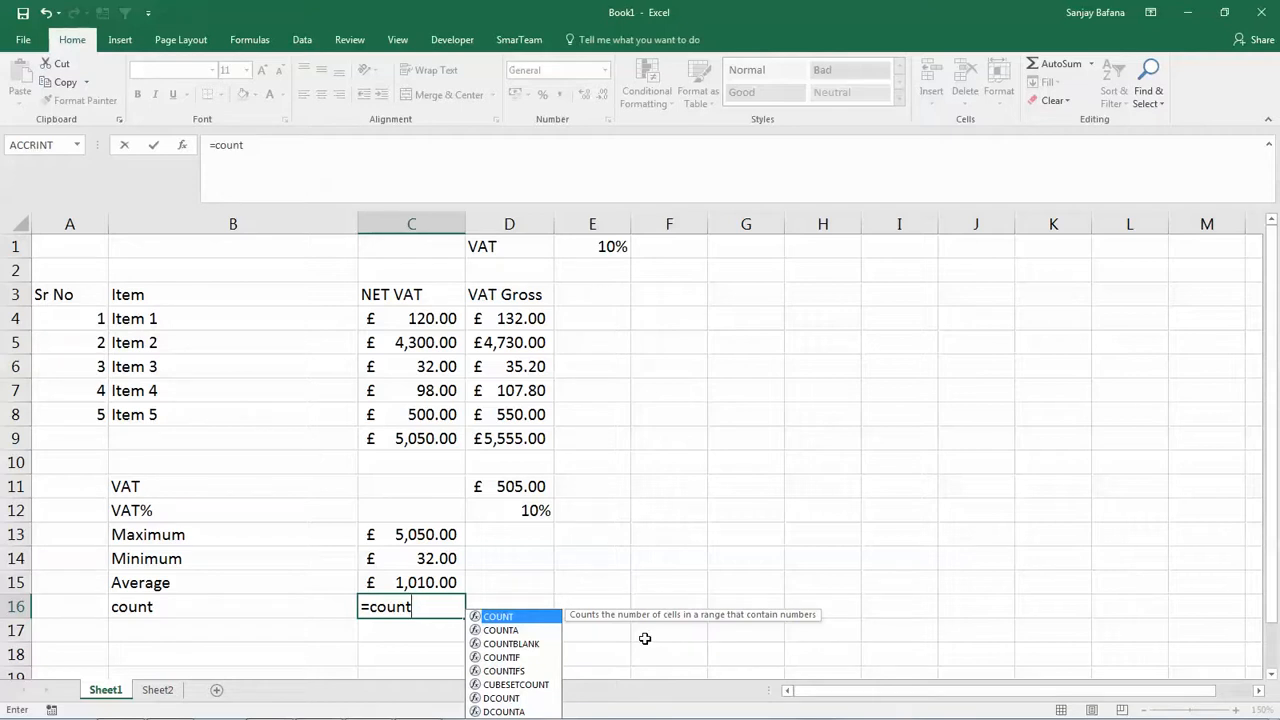
text(()
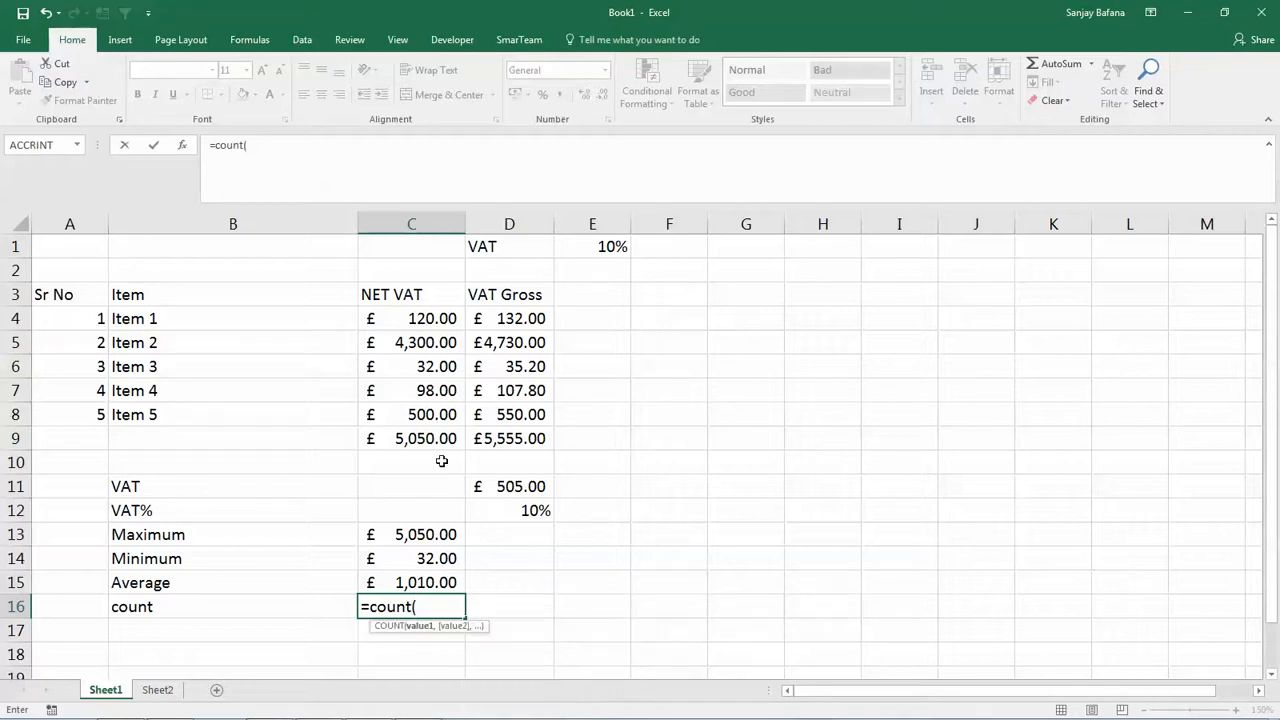
drag(431, 318, 425, 415)
text())
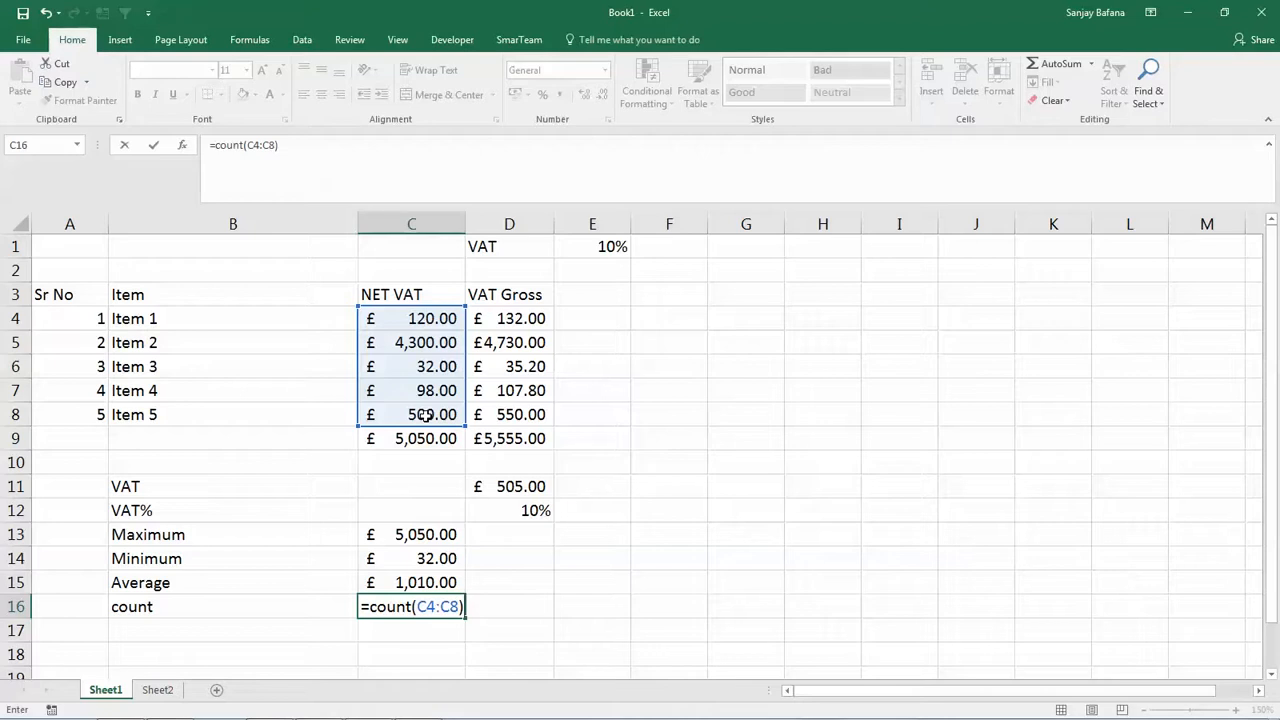
key(Return)
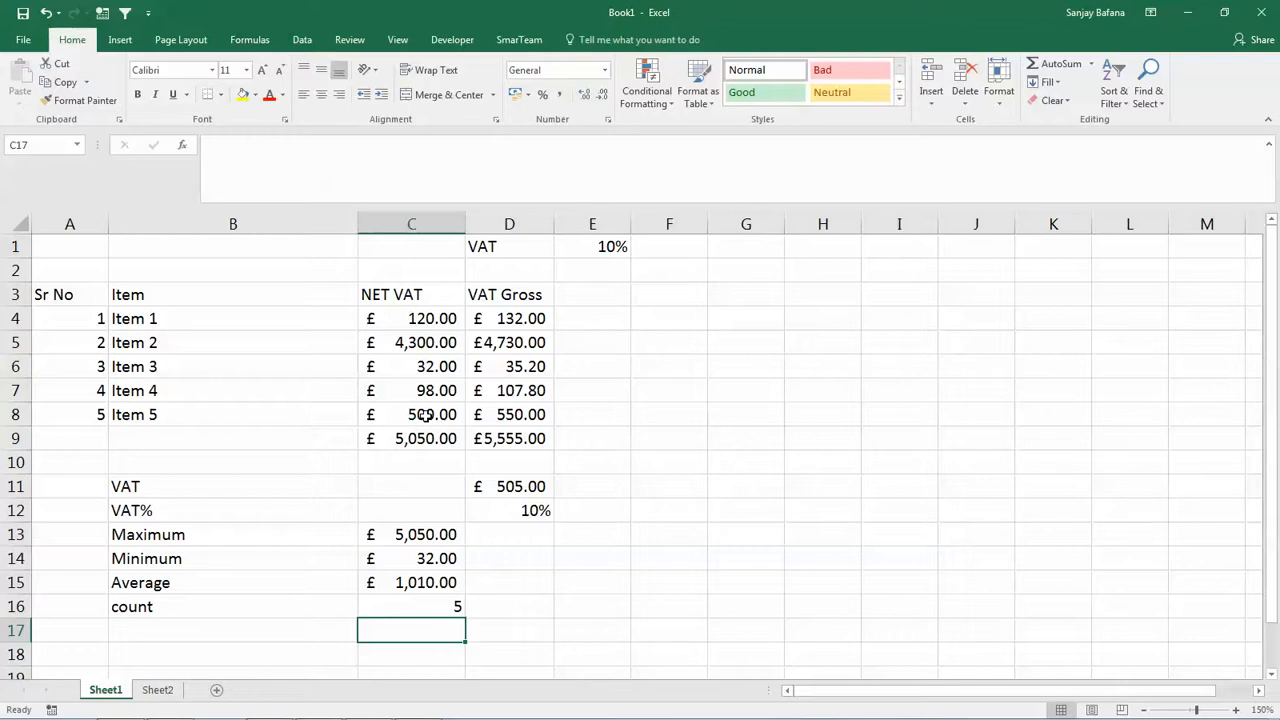
click(437, 295)
click(512, 299)
click(594, 307)
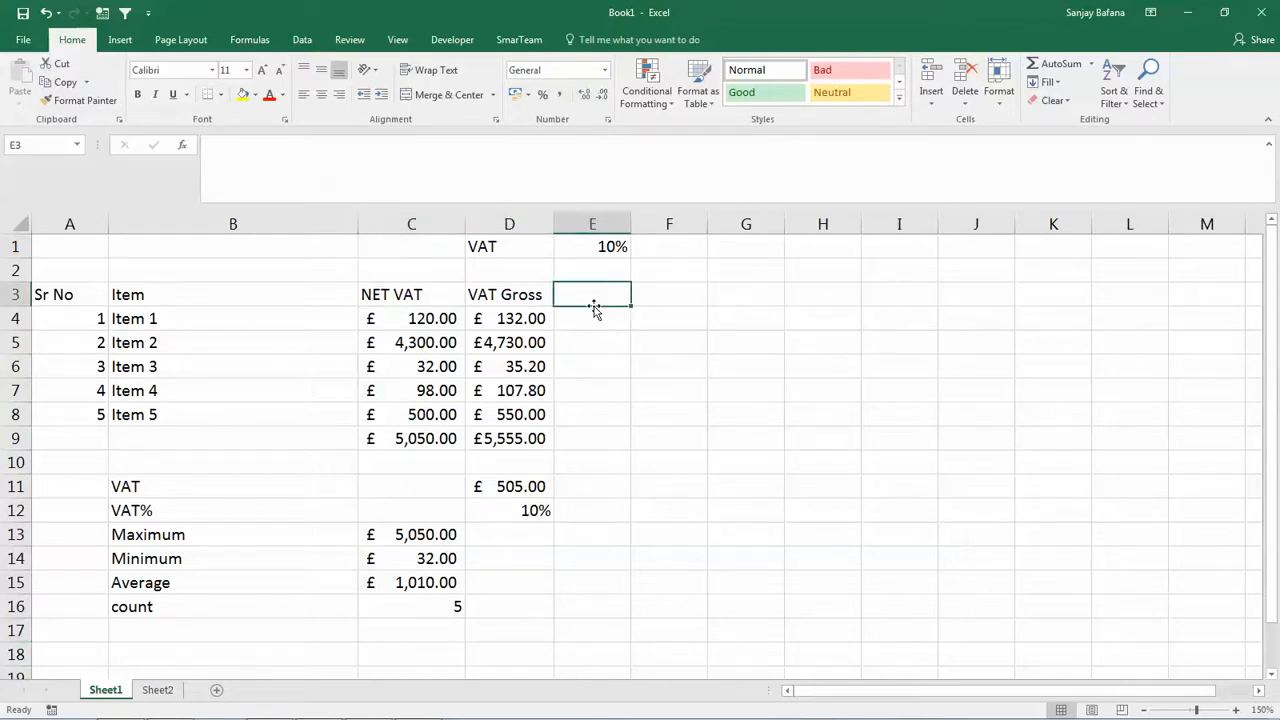
Step: Display the formulas instead of their results and autofit the widths of columns A to D
click(252, 41)
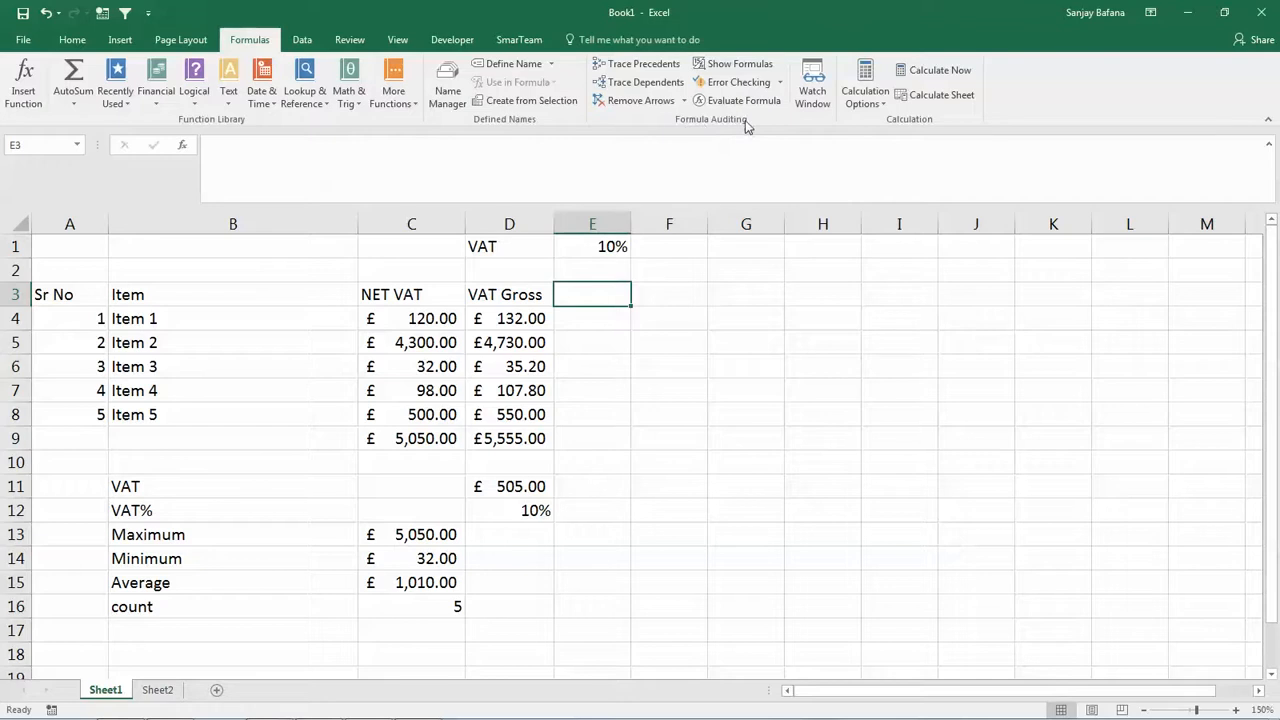
click(739, 66)
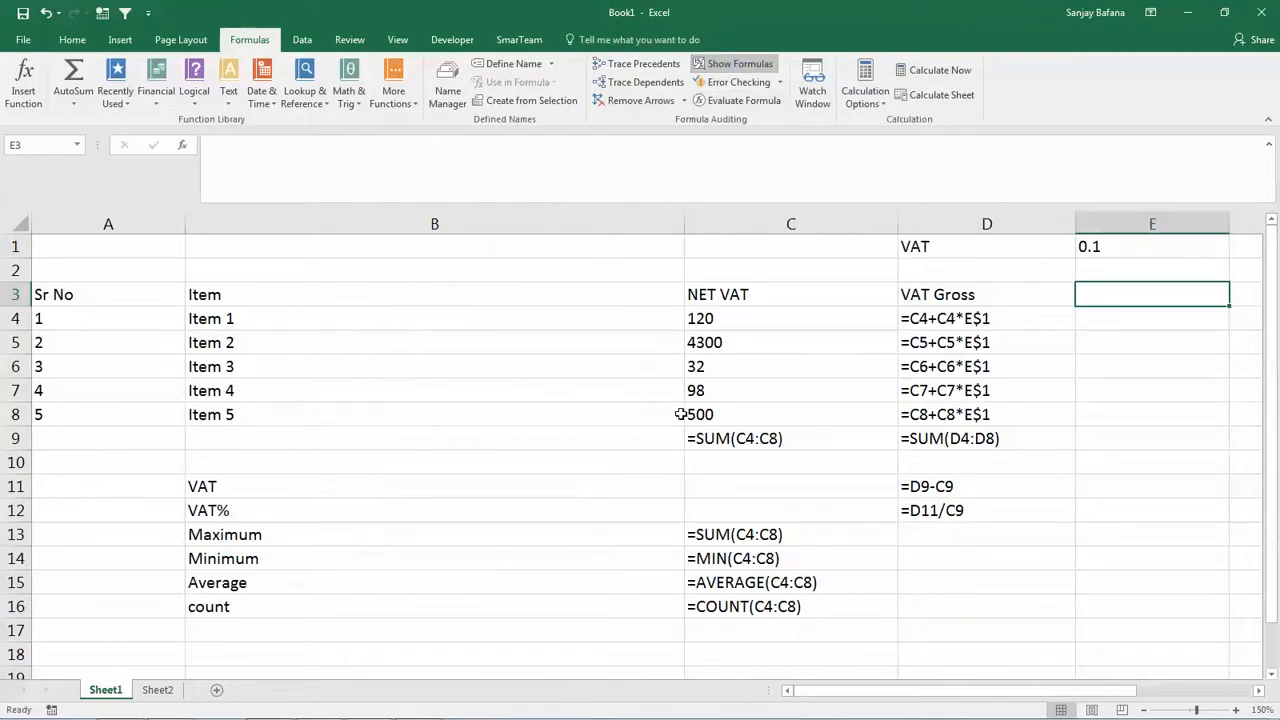
double_click(684, 219)
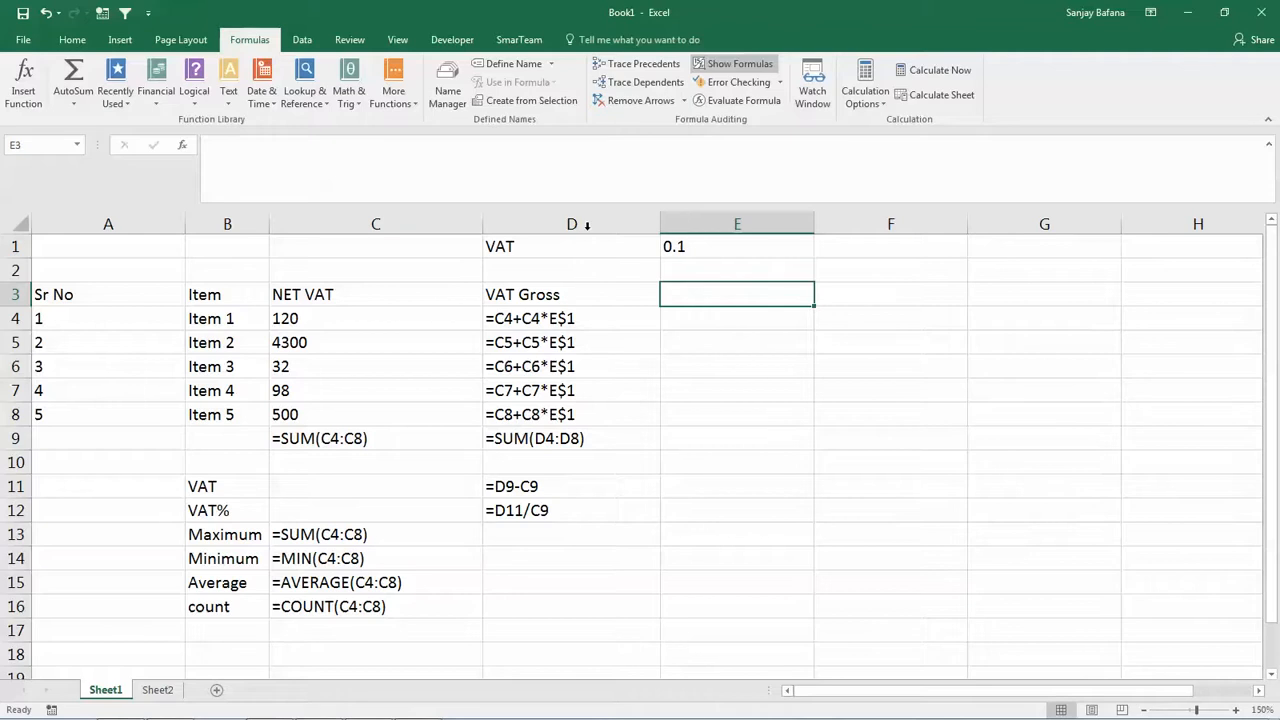
double_click(481, 220)
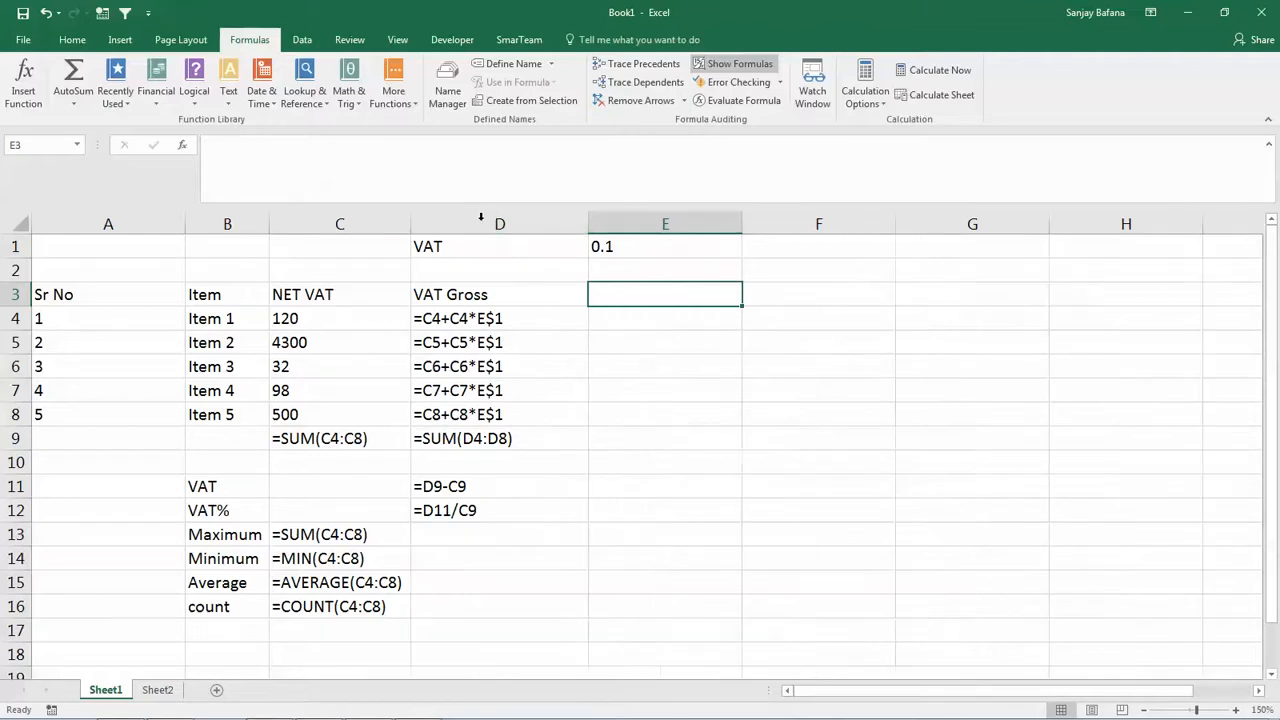
double_click(588, 222)
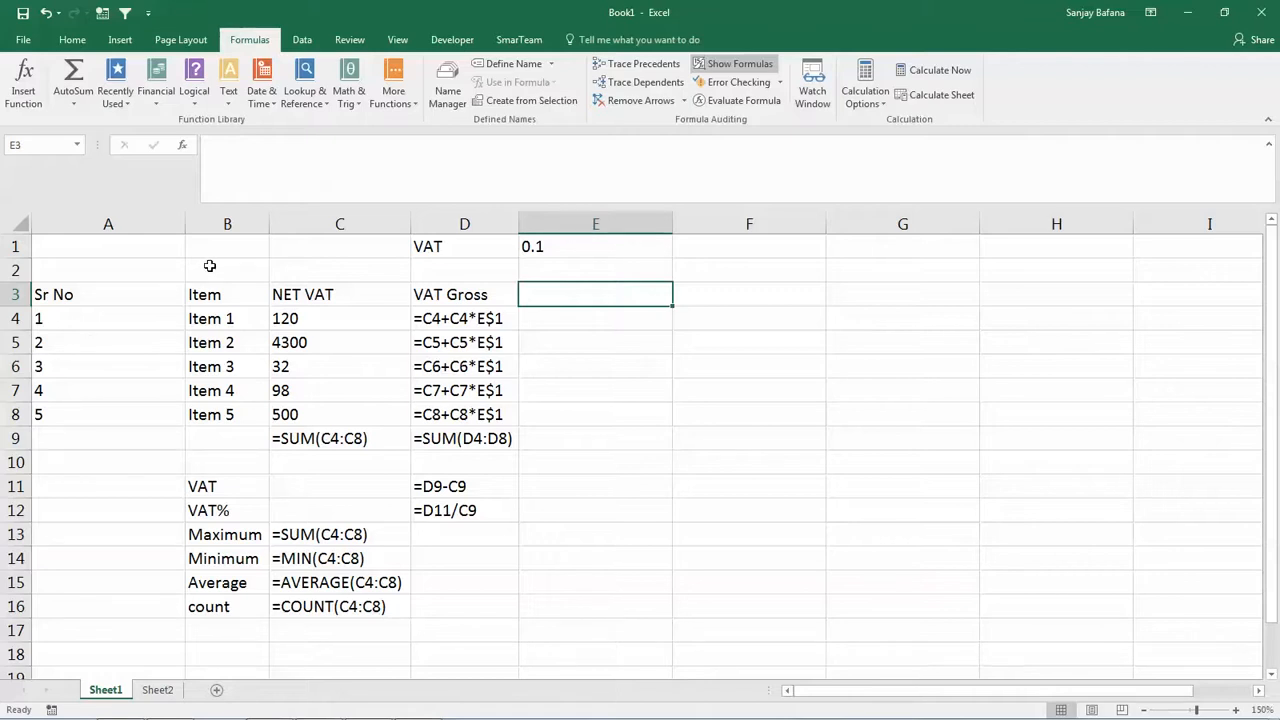
double_click(186, 218)
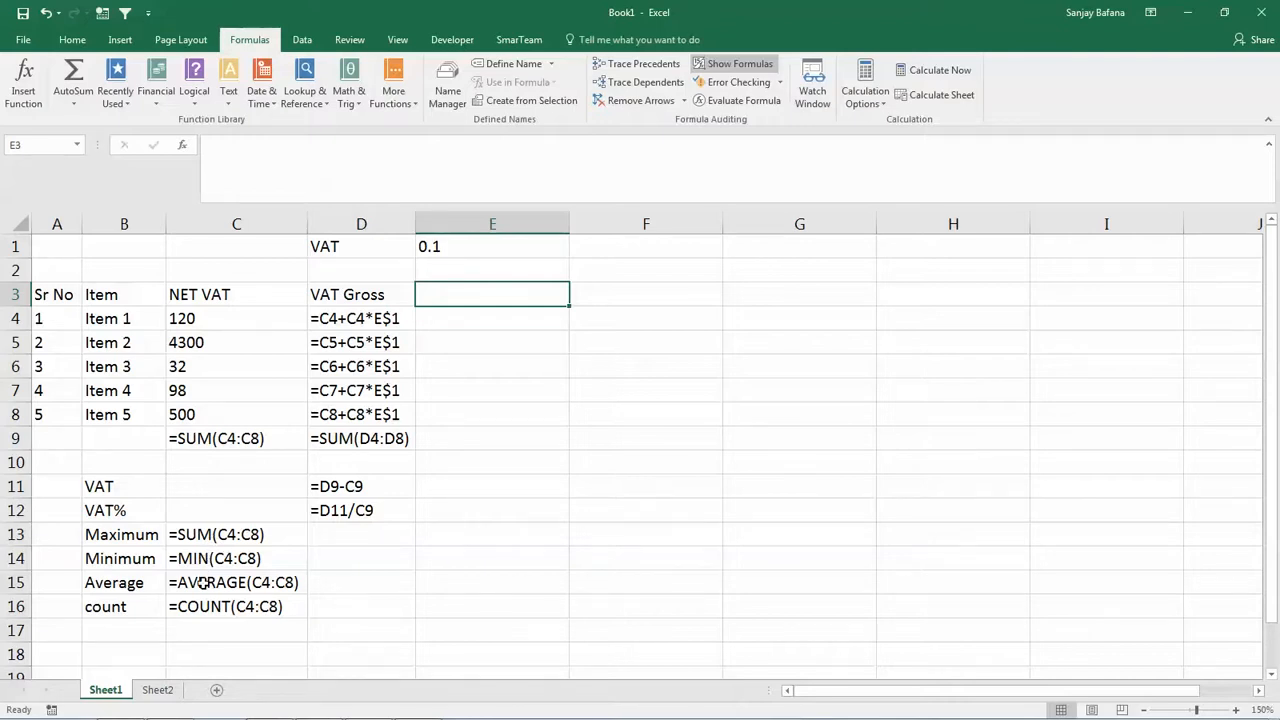
Step: Correct the Maximum formula in C13 to =MAX(C4:C8)
double_click(208, 535)
drag(204, 534, 178, 534)
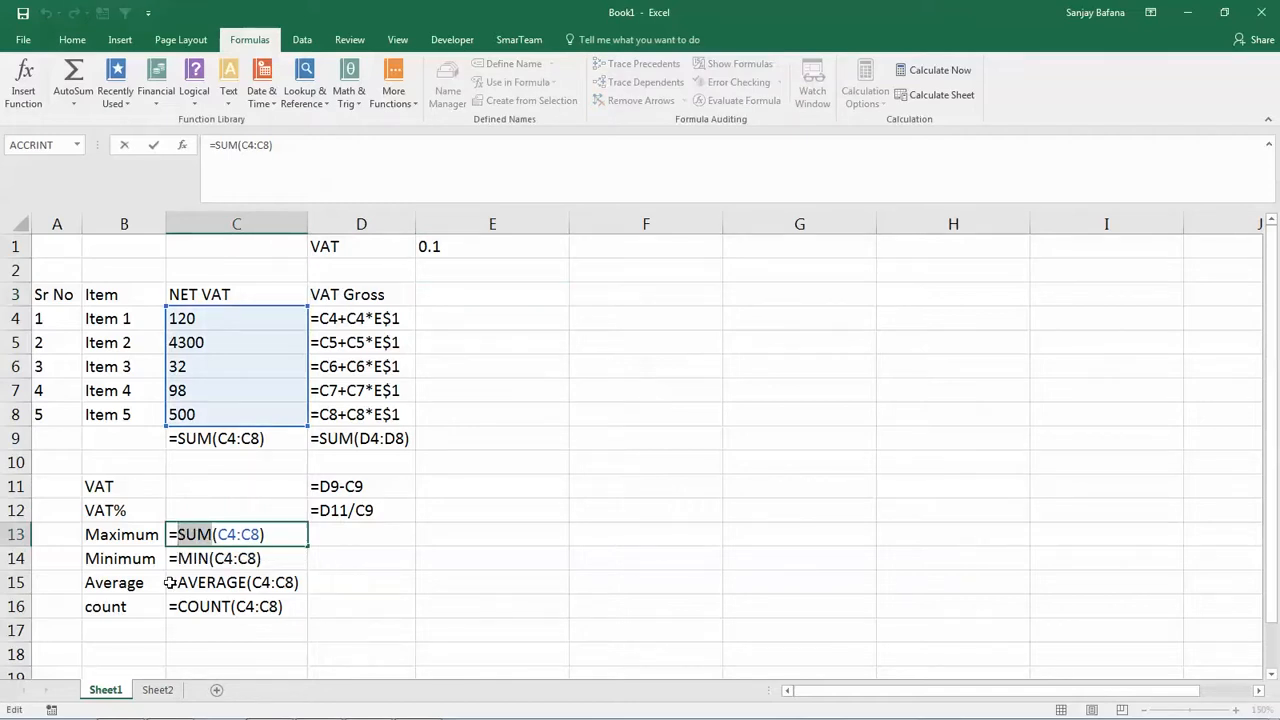
text(MAX)
key(Return)
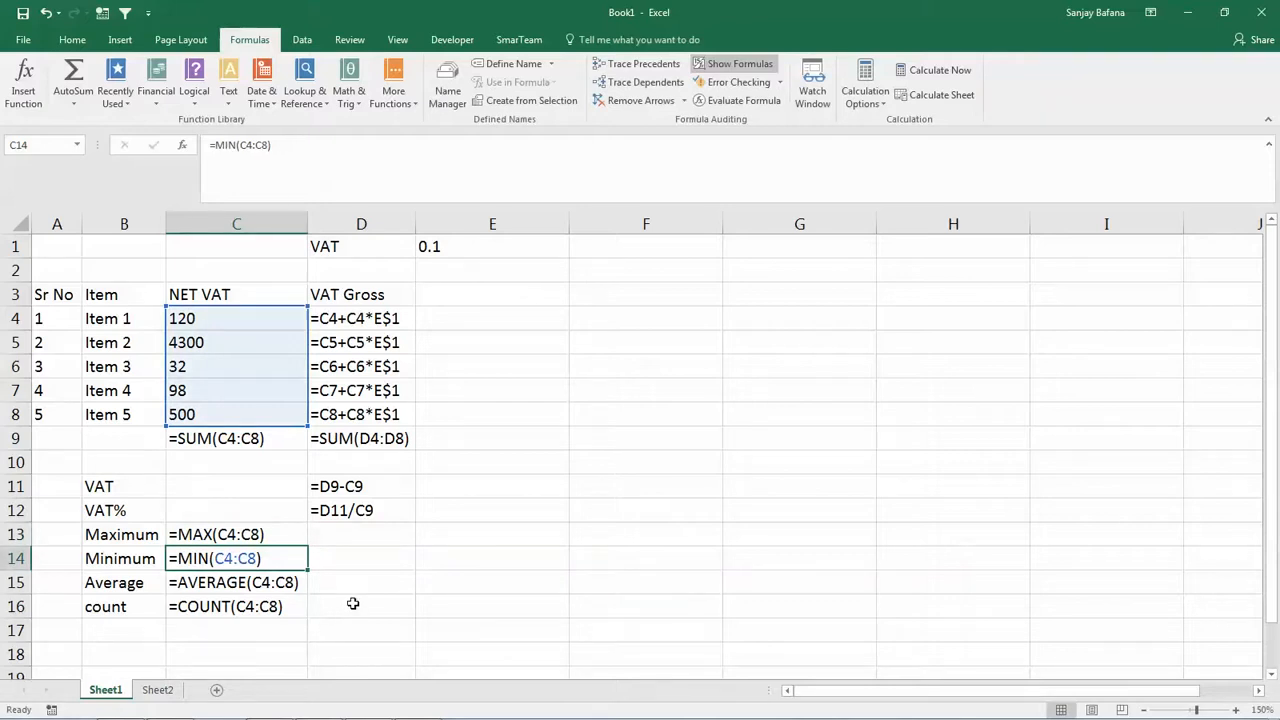
click(217, 586)
double_click(217, 612)
key(Return)
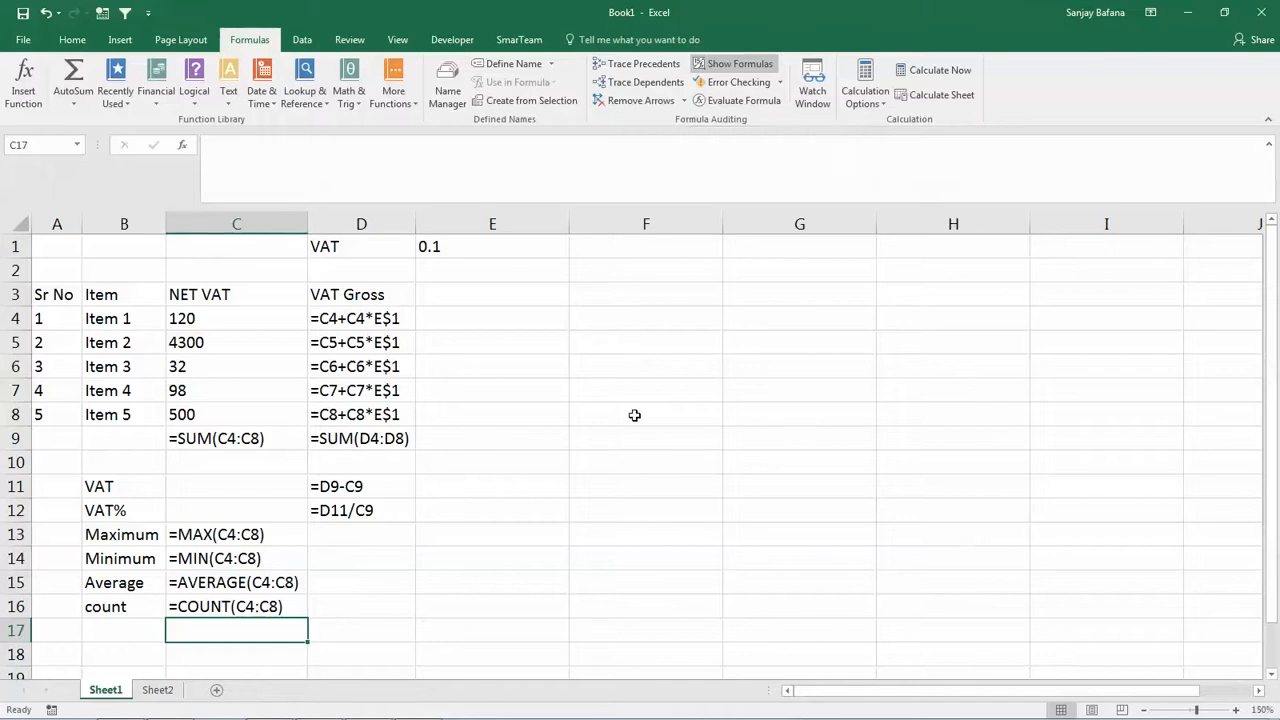
Step: Switch the sheet back from formulas to results and autofit all column widths
click(503, 435)
key(ctrl+grave)
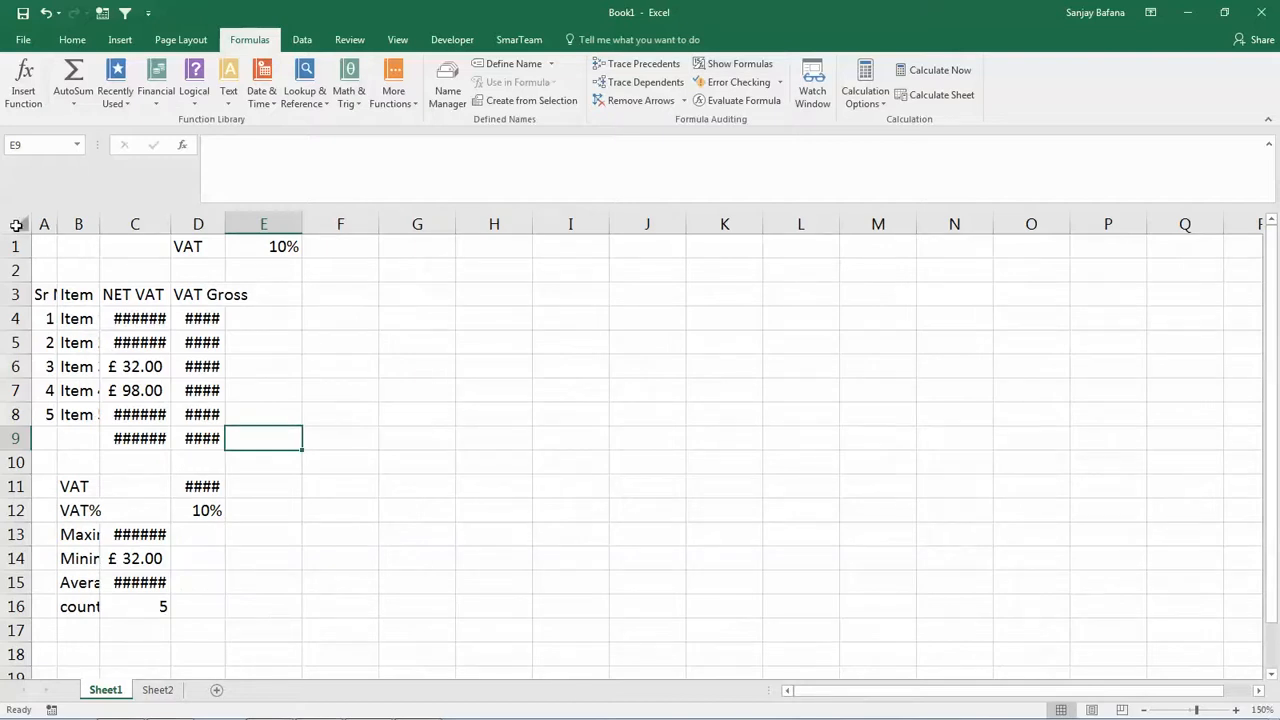
click(18, 222)
double_click(57, 222)
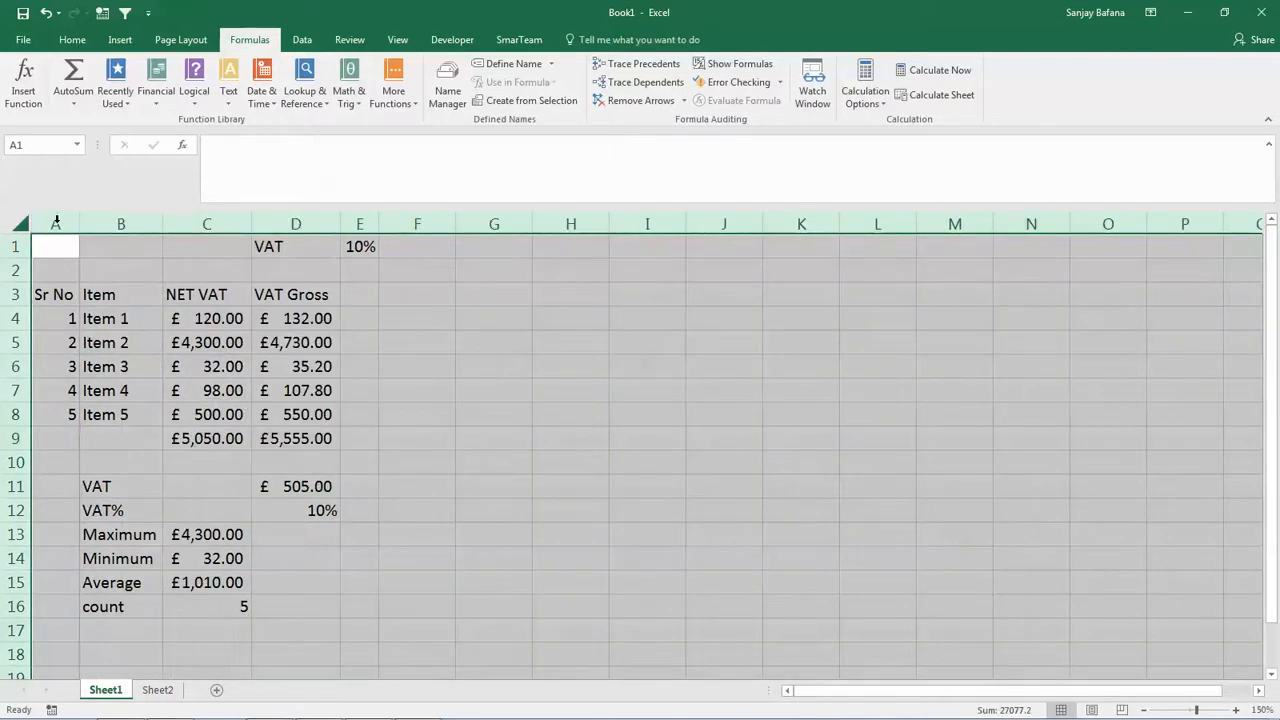
click(543, 489)
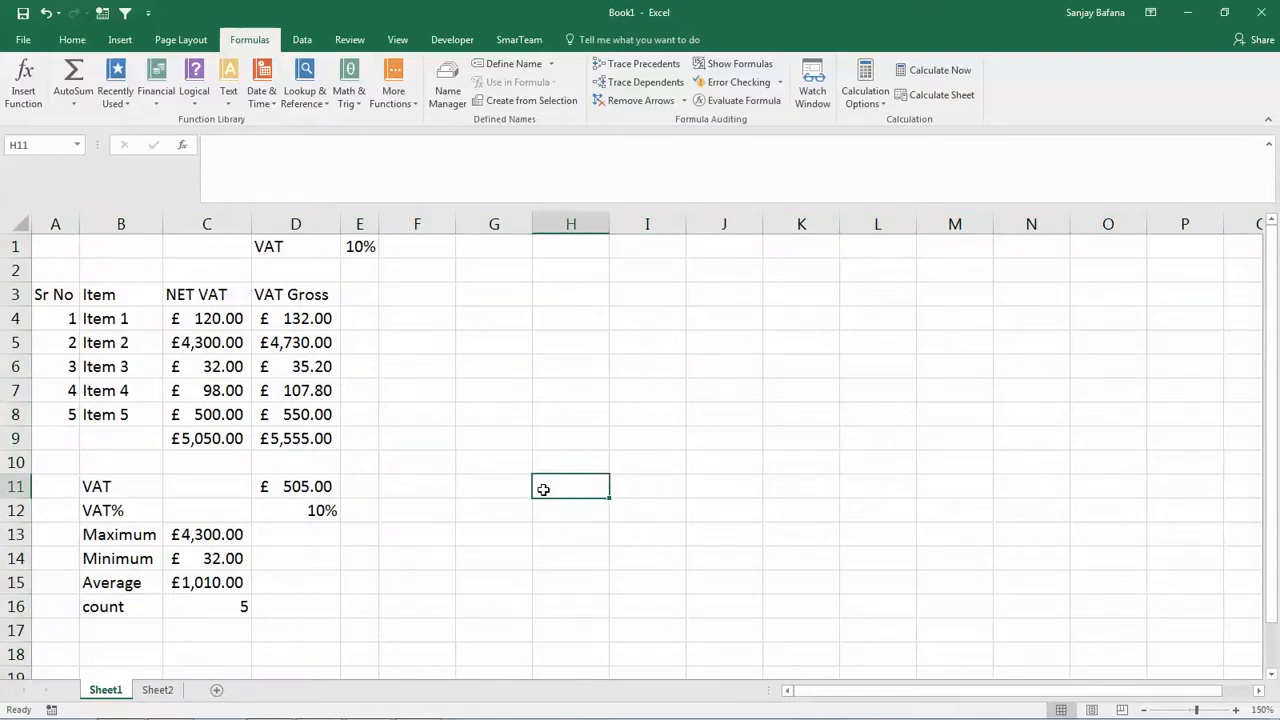
Step: Toggle the formula display on and off to compare formulas with results, ending on the results
key(ctrl+grave)
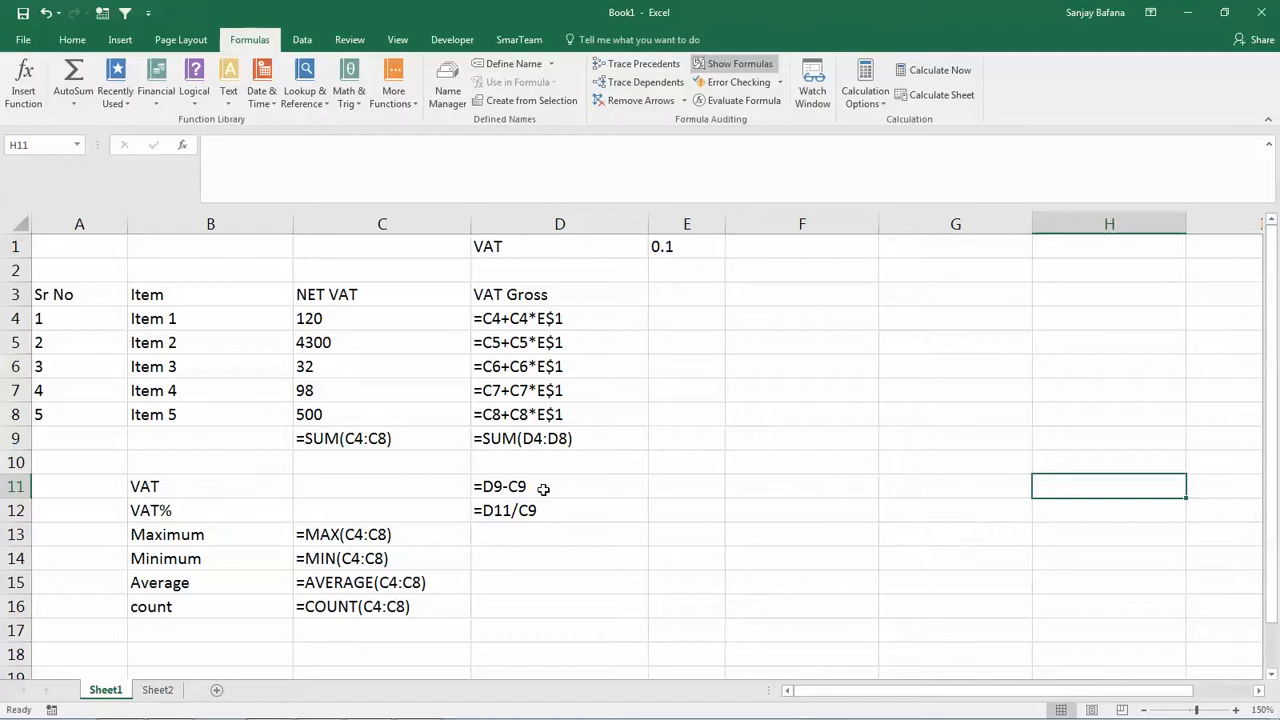
key(ctrl+grave)
key(ctrl+grave)
key(ctrl+grave)
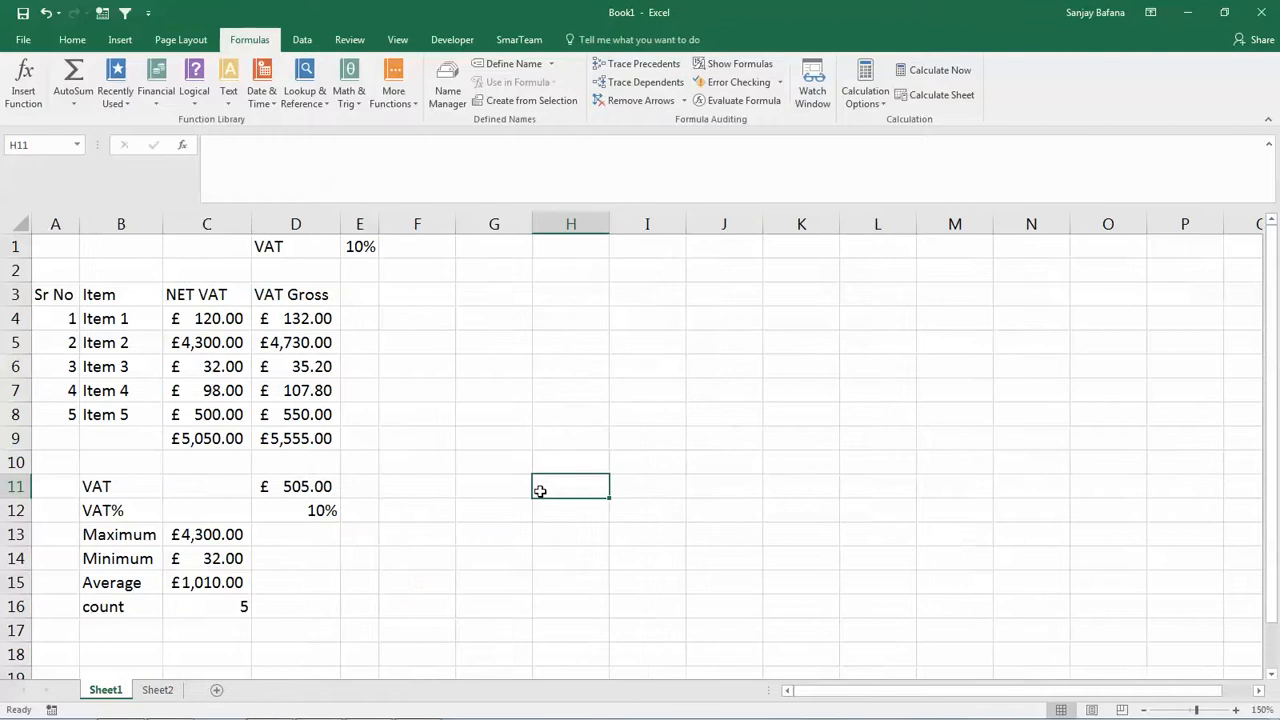
Step: View the calculation options without changing them and set the VAT rate in E1 to 20%
click(884, 103)
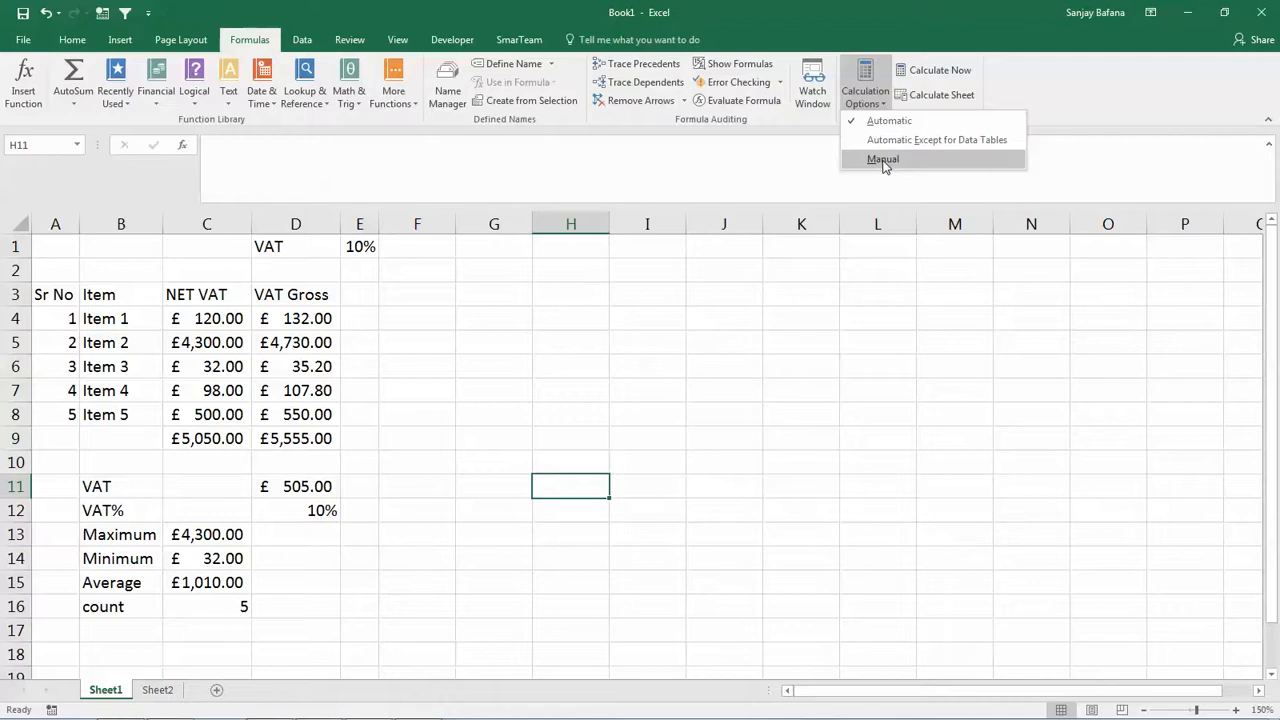
click(586, 393)
click(370, 250)
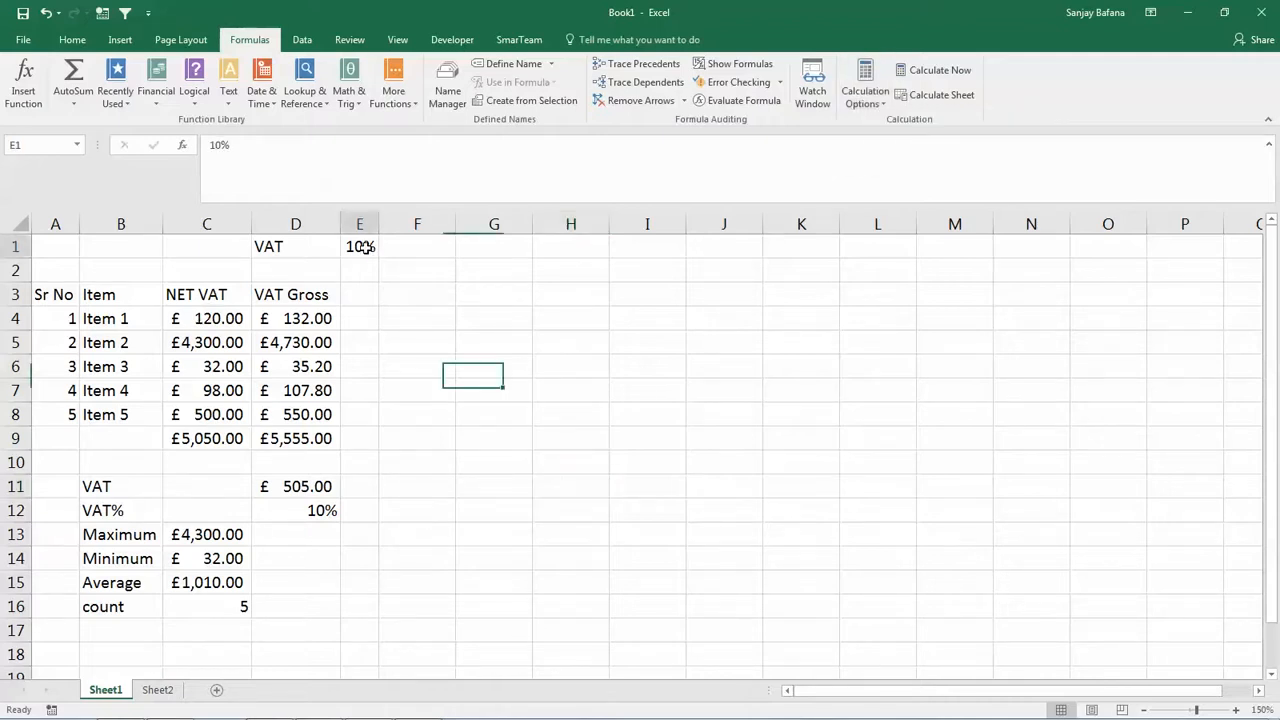
text(20)
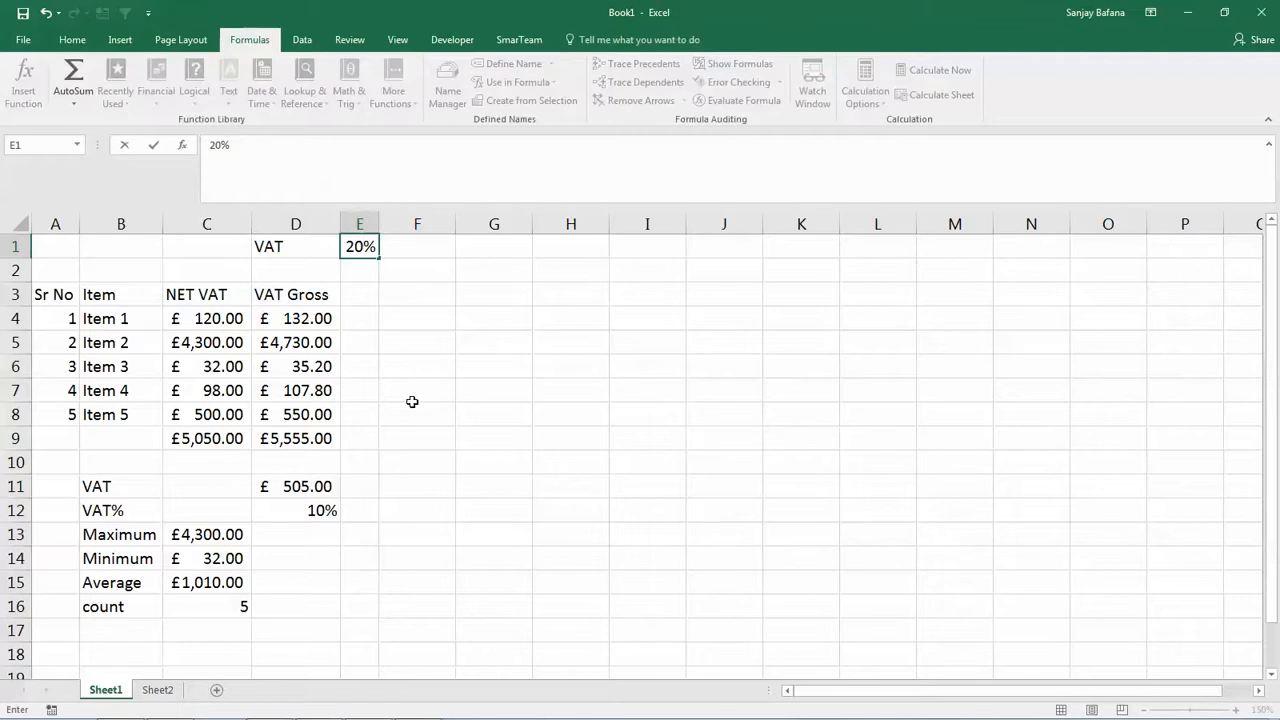
key(Return)
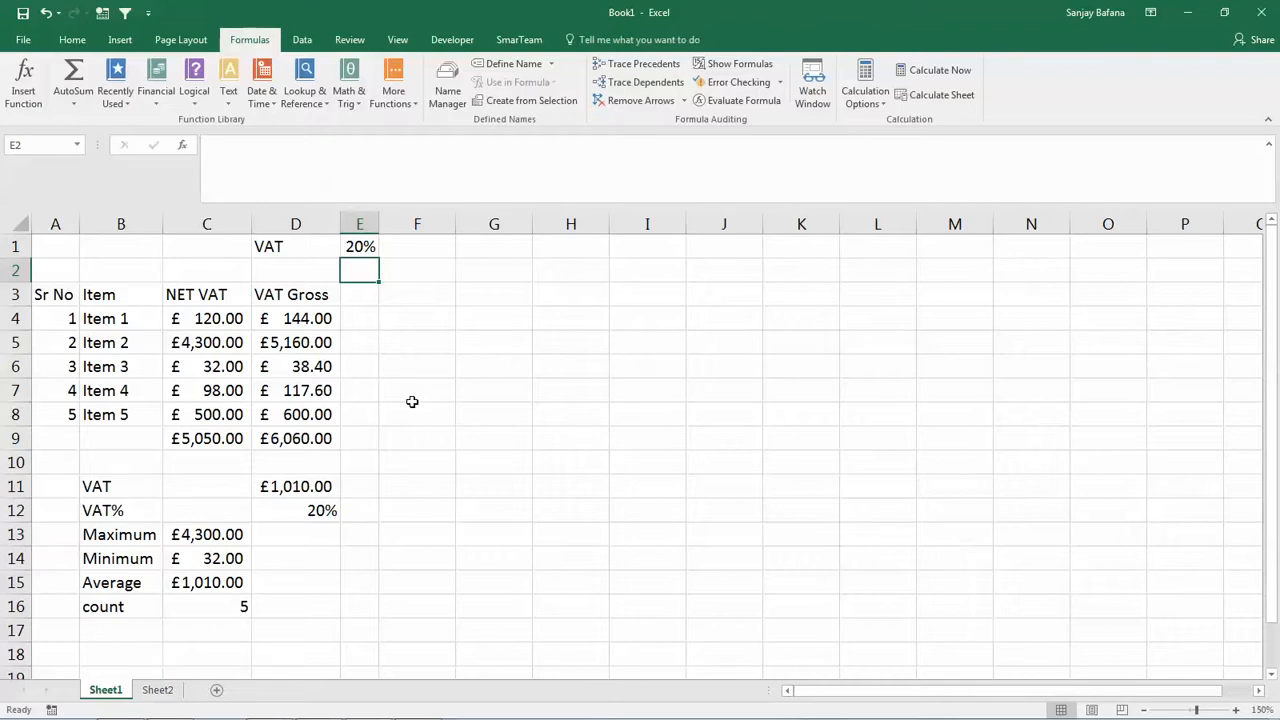
Step: Switch the workbook's calculation mode to Manual and set the VAT rate in E1 to 10%
click(876, 102)
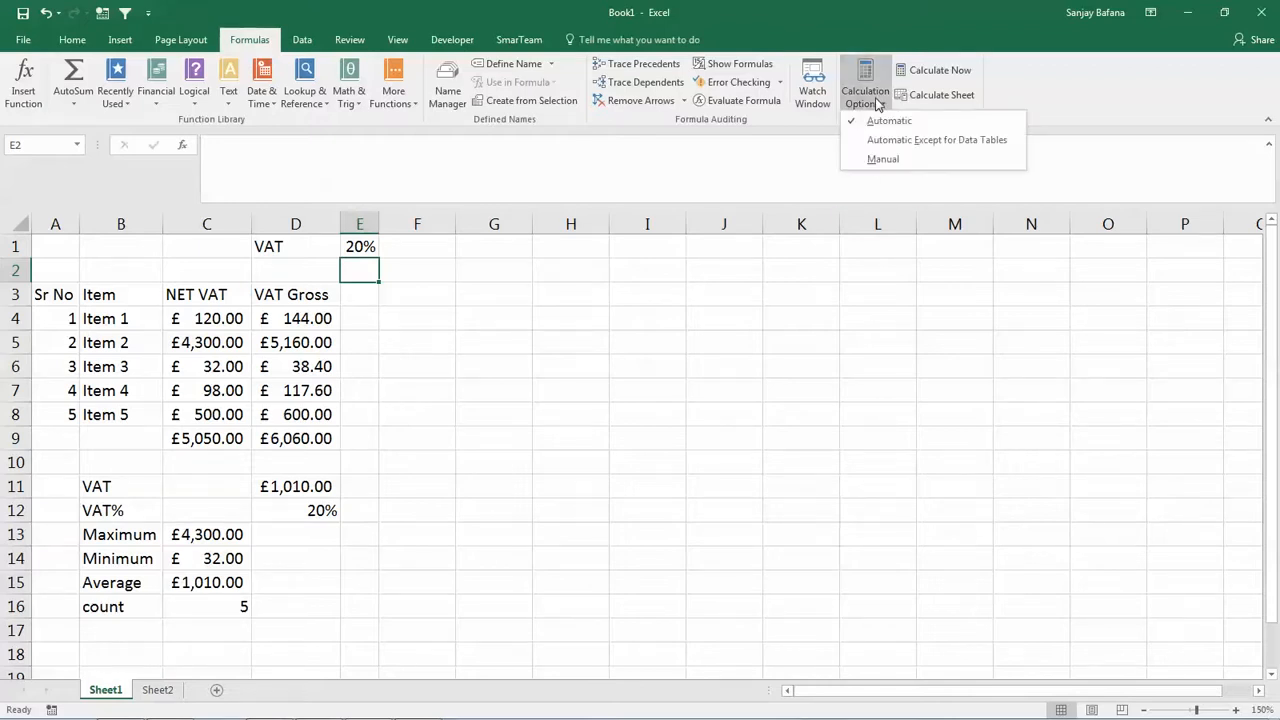
click(867, 160)
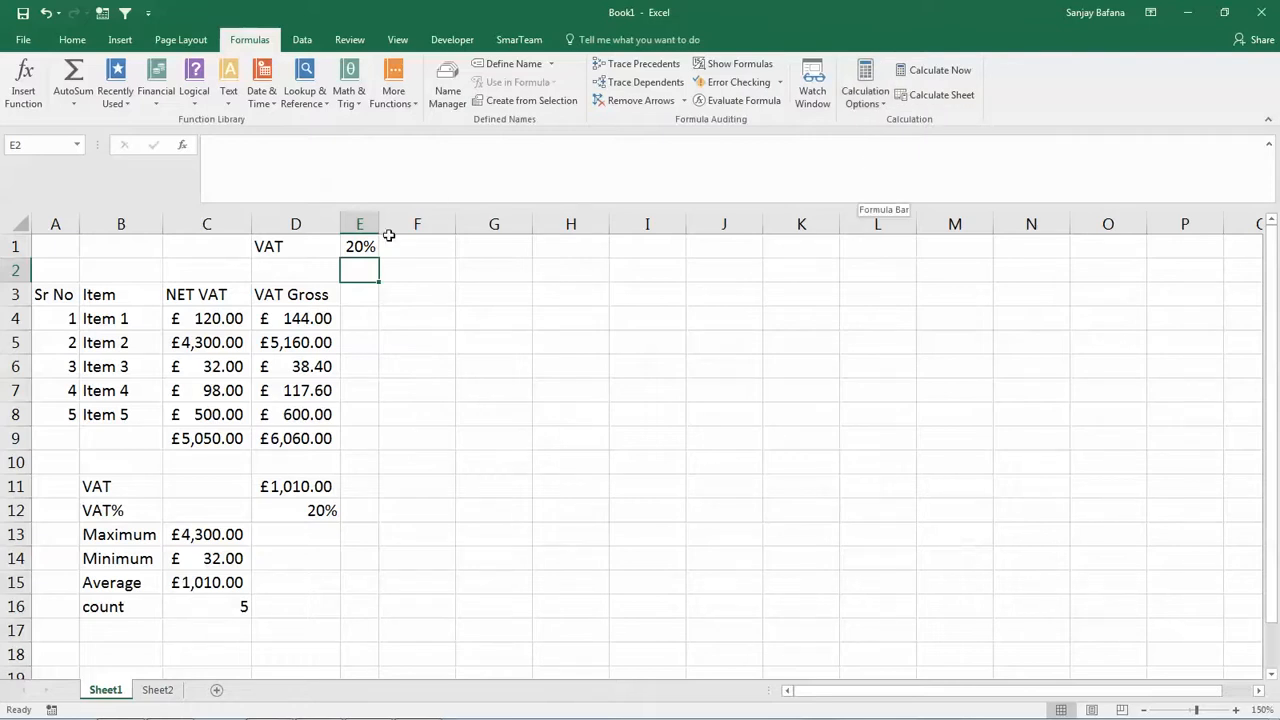
click(360, 246)
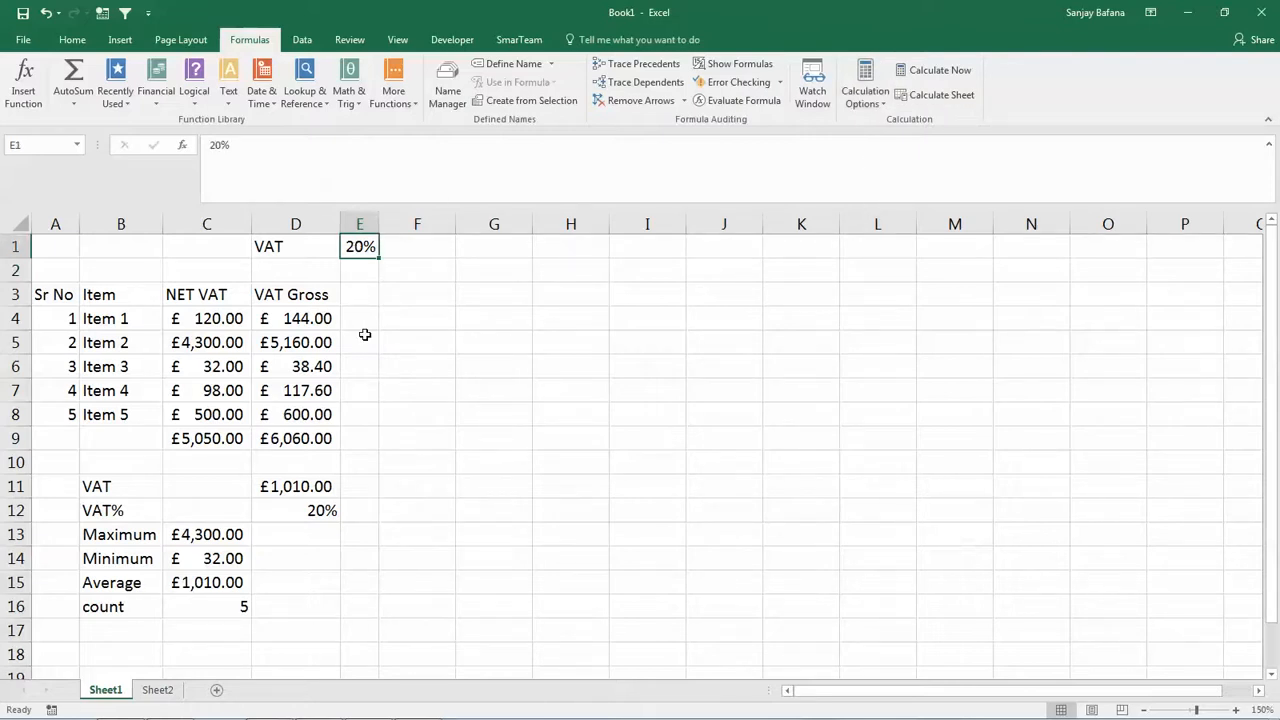
text(10)
key(Return)
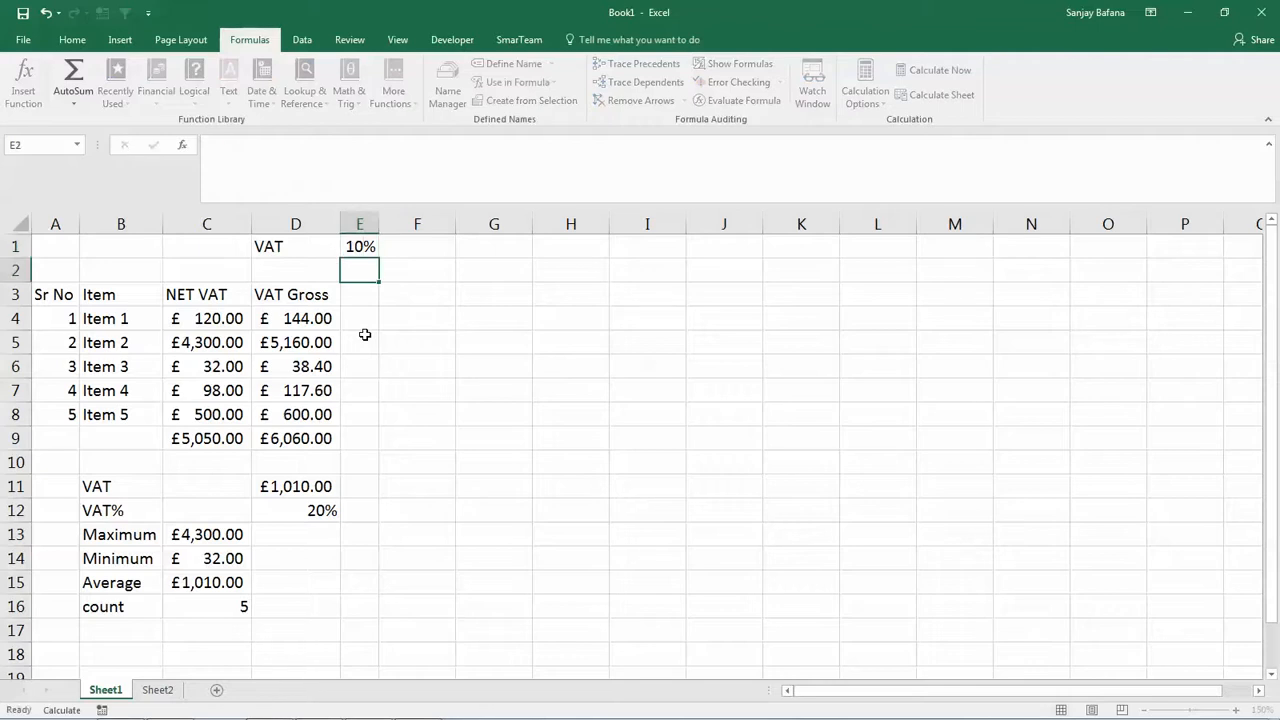
drag(206, 322, 300, 490)
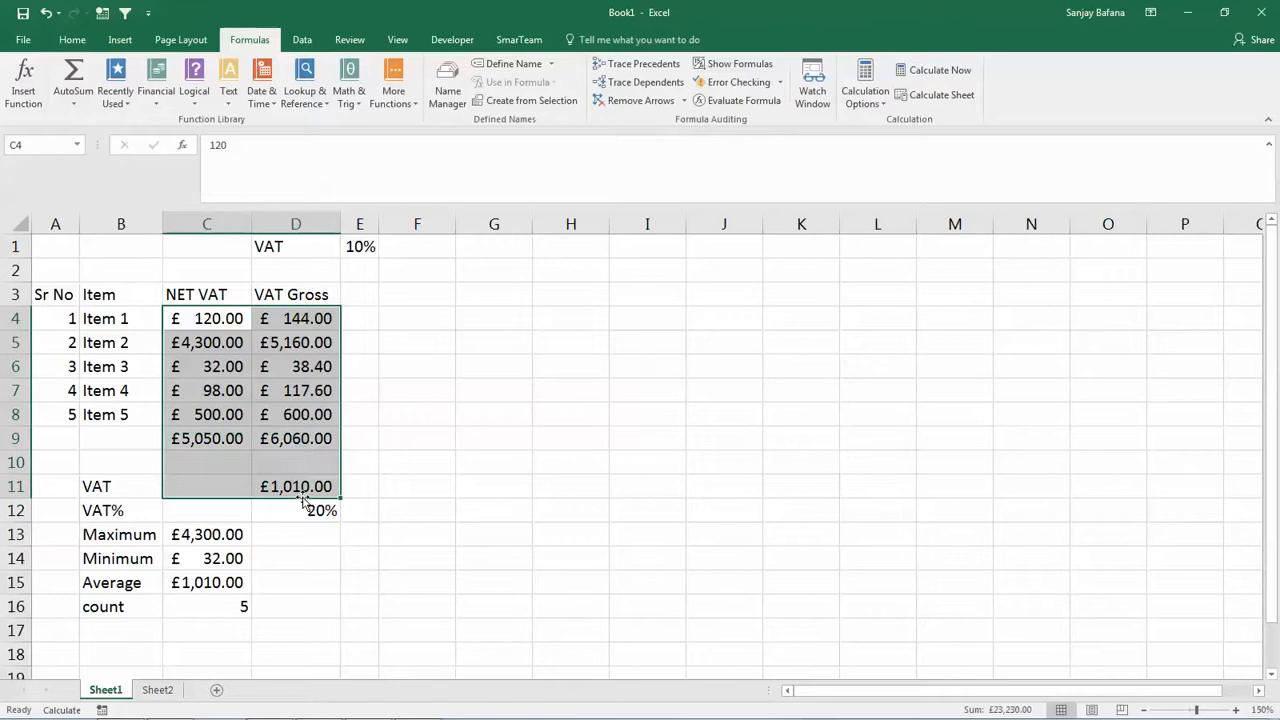
click(303, 510)
click(306, 556)
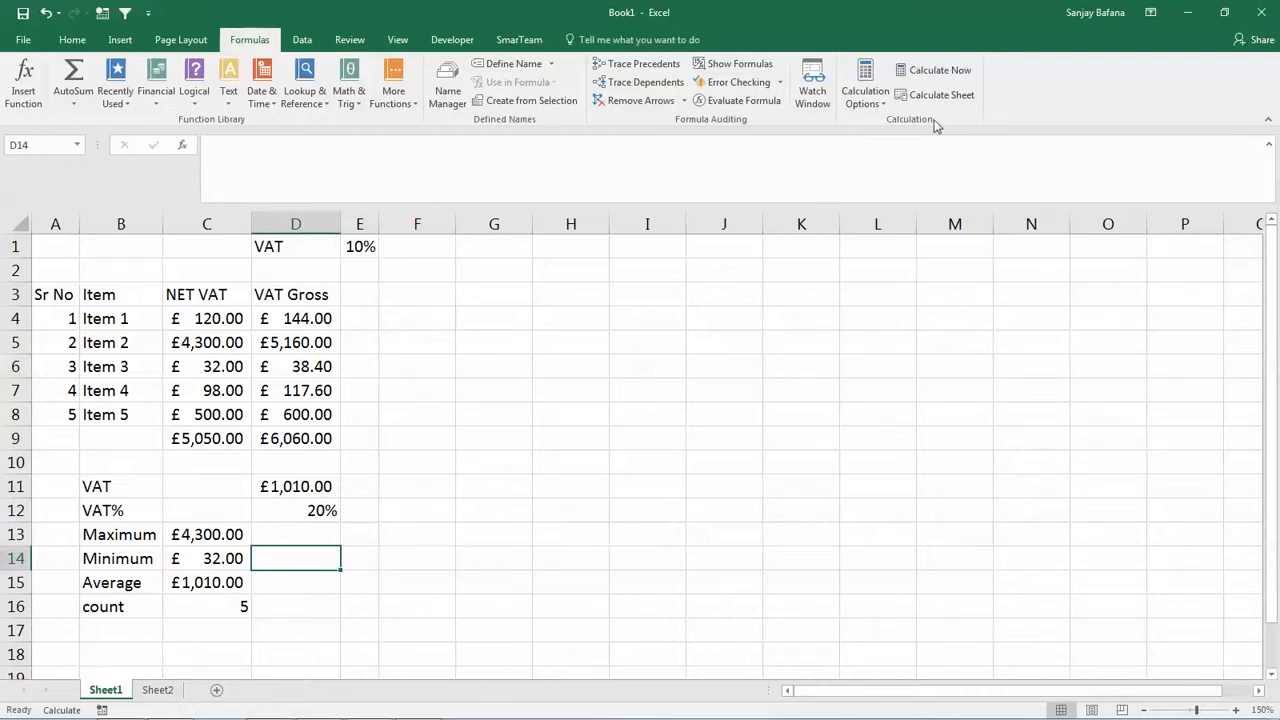
Step: Recalculate the whole workbook for the VAT rate in E1 and set the calculation mode back to Automatic
click(372, 247)
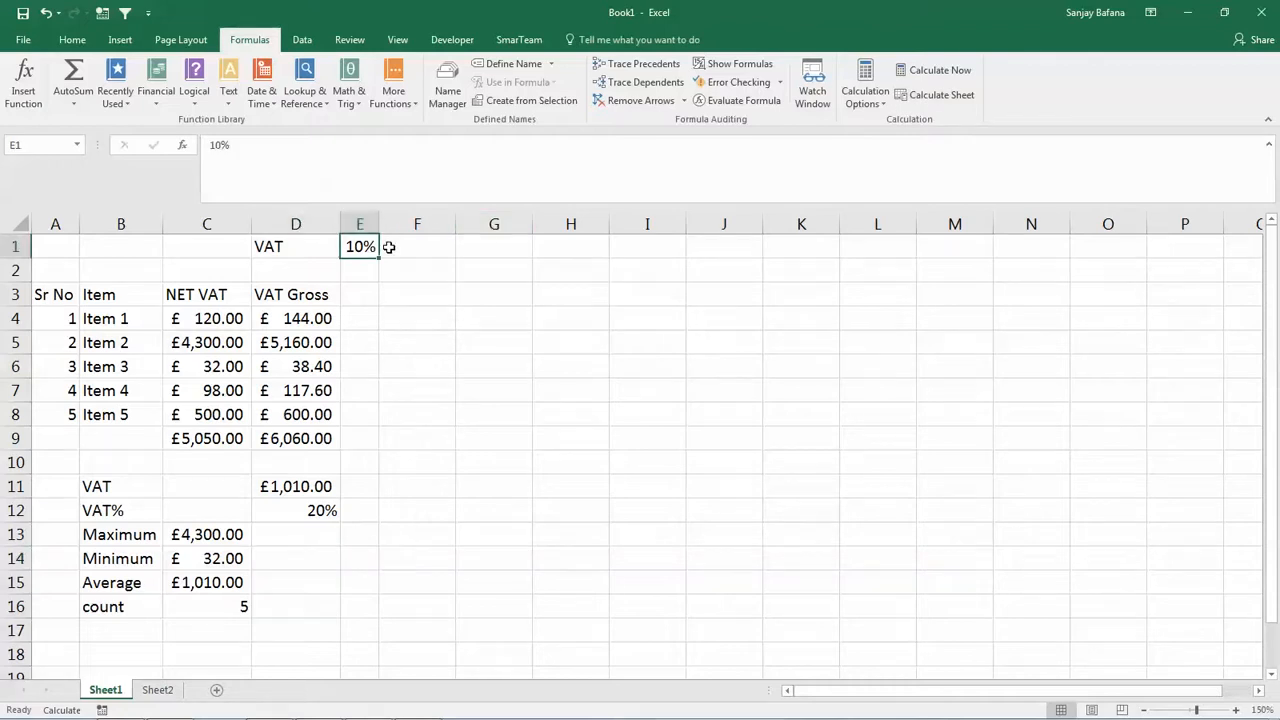
click(944, 77)
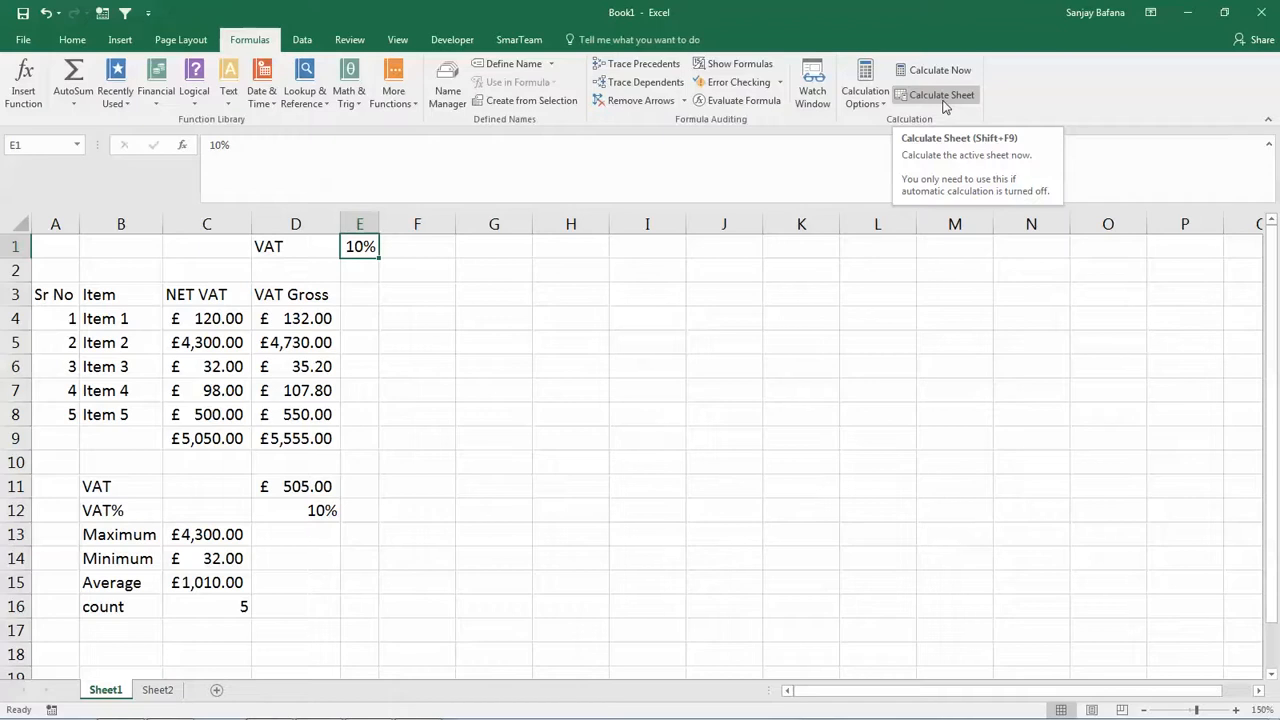
click(886, 106)
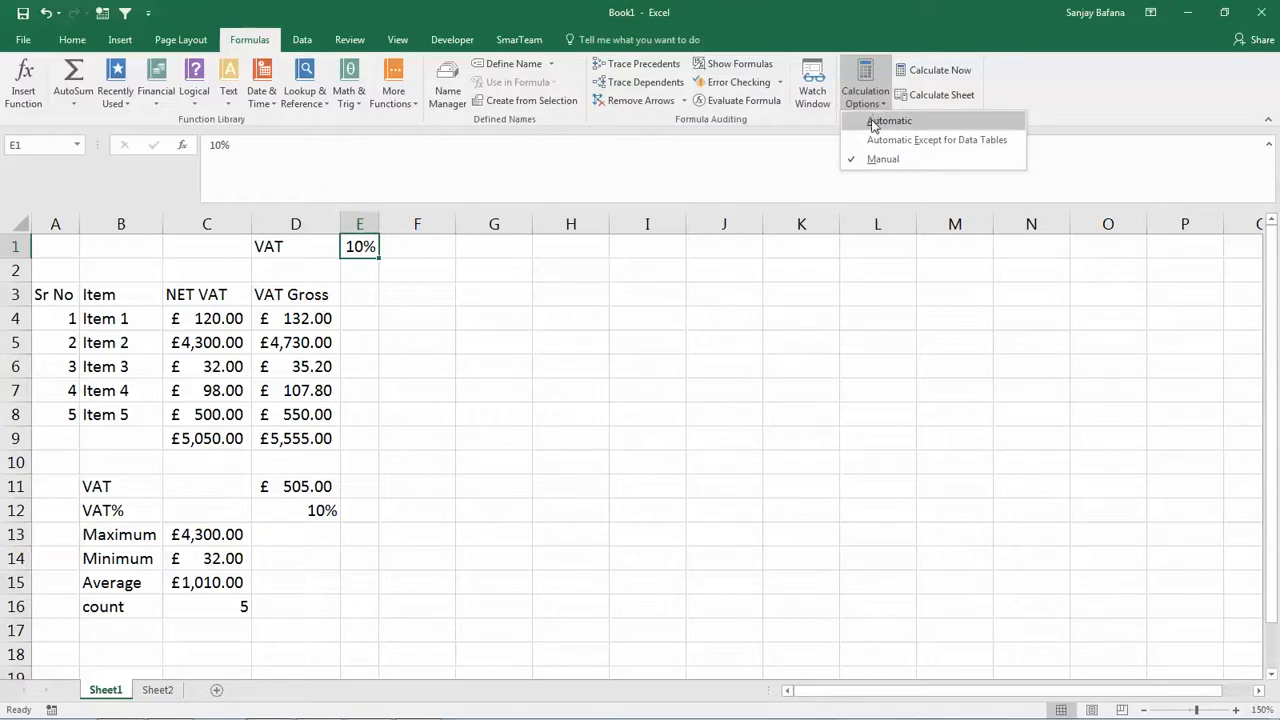
click(873, 122)
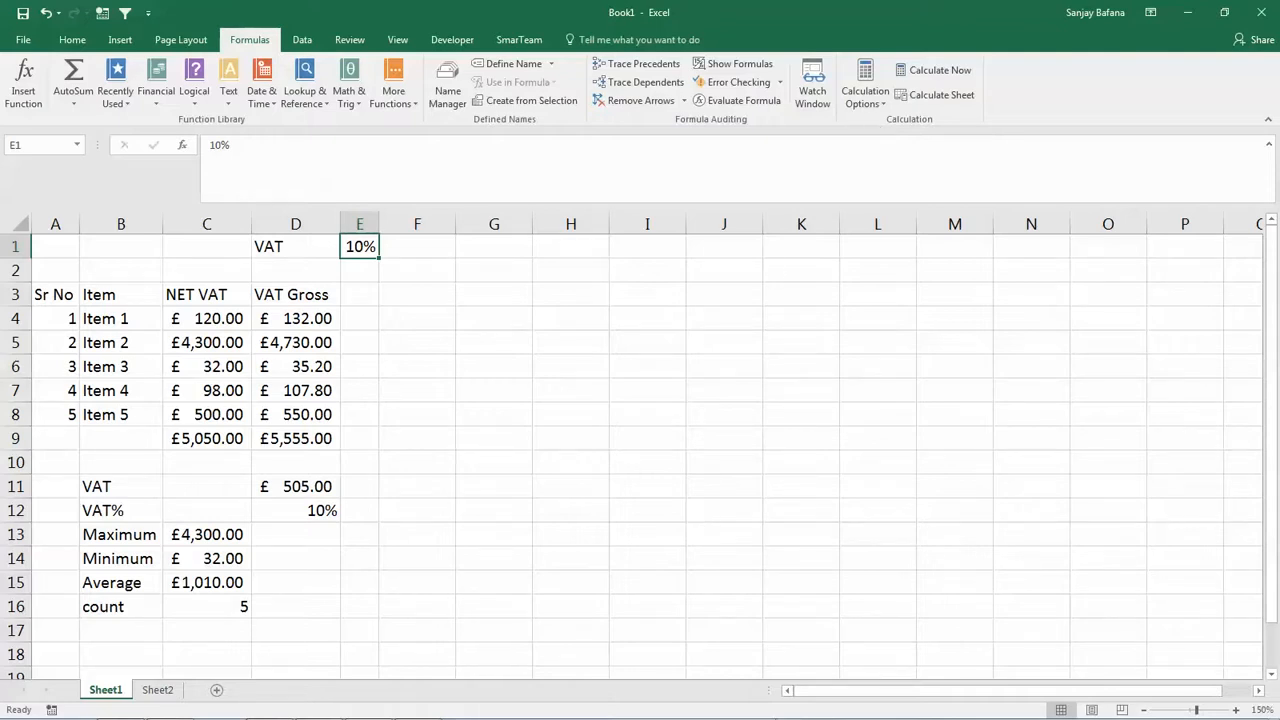
Step: Inspect the MAX formula in C13 and the cell range it refers to
mouse_move(690, 718)
click(212, 538)
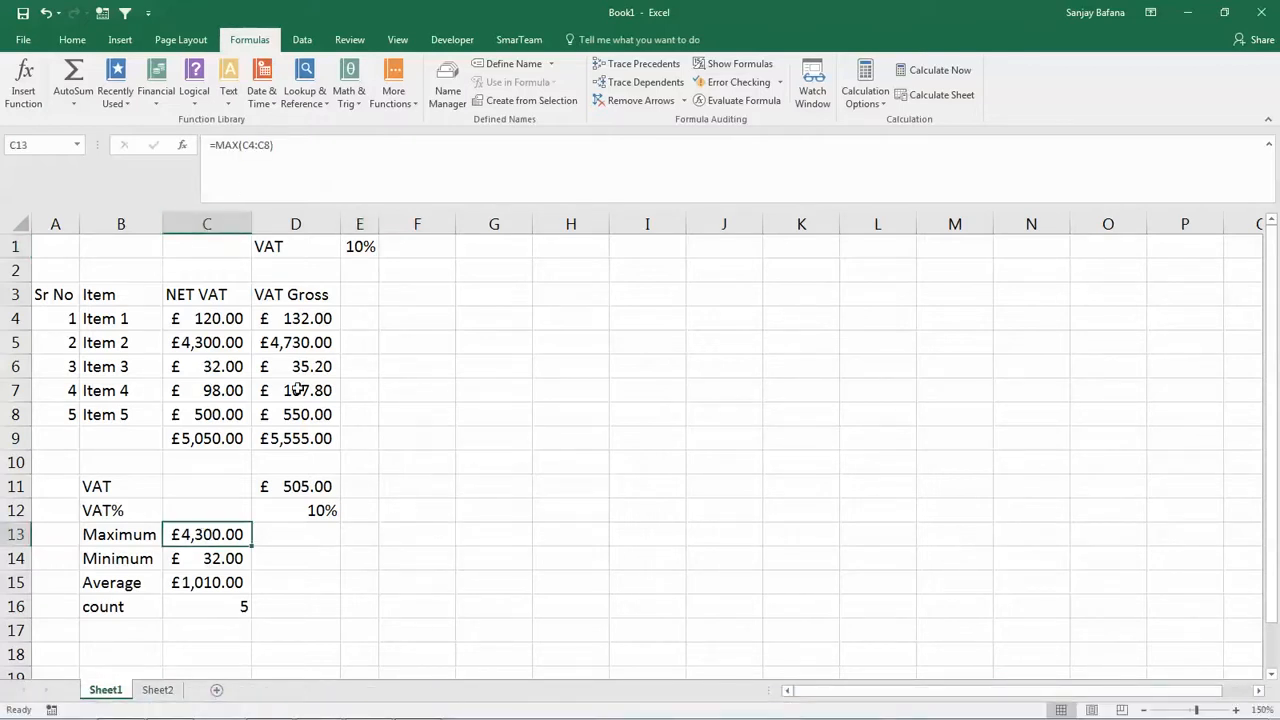
key(F2)
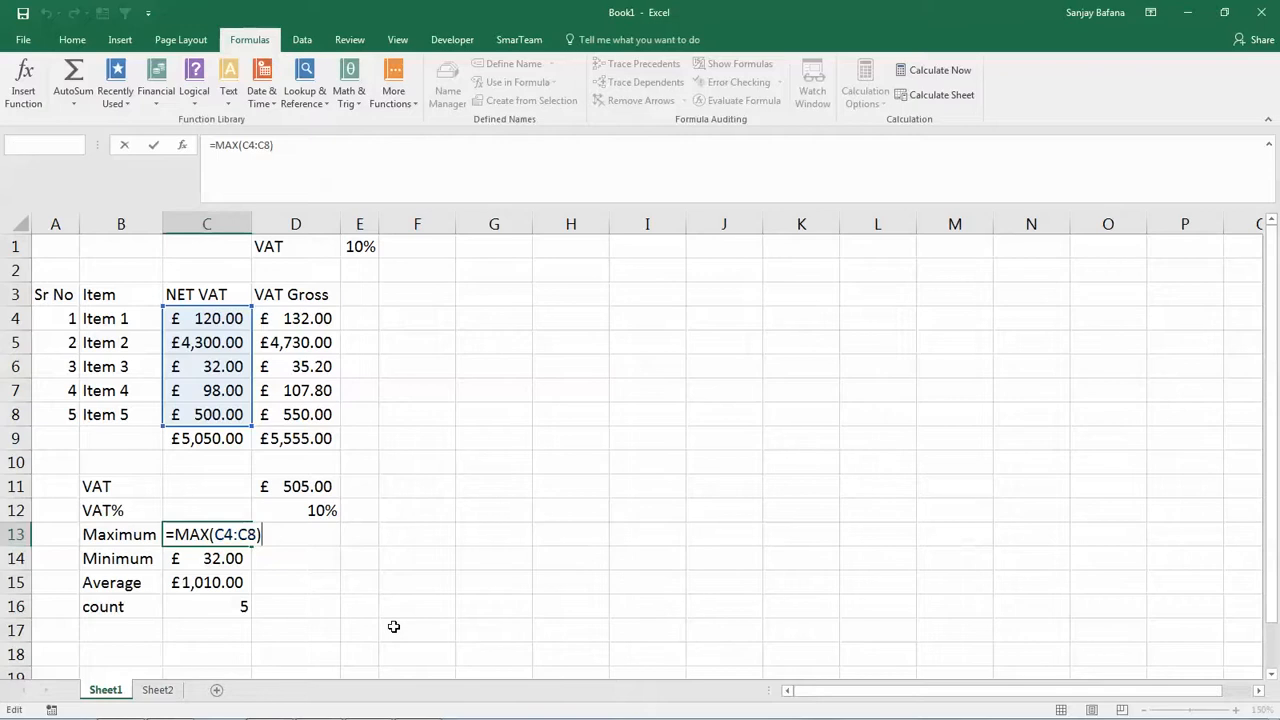
key(Return)
key(Down)
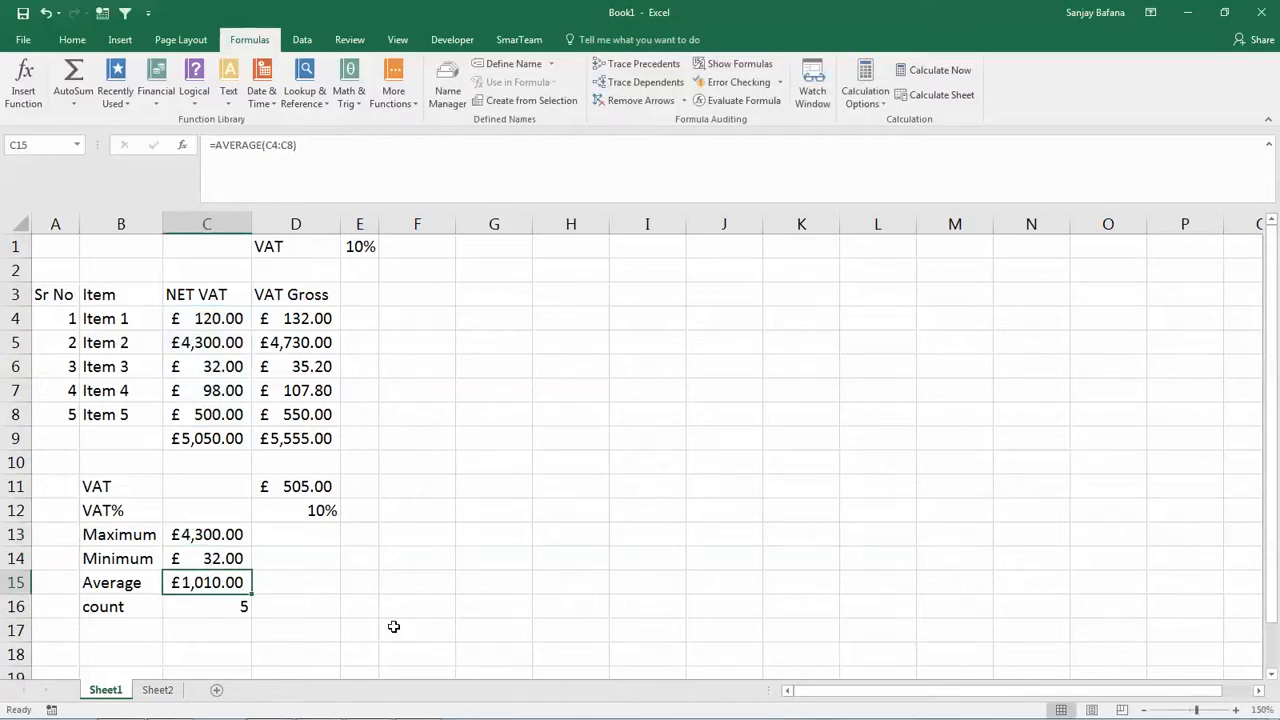
Step: Misspell the function in C15 as =AVG(C4:C8) and reject the proposed formula correction
key(F2)
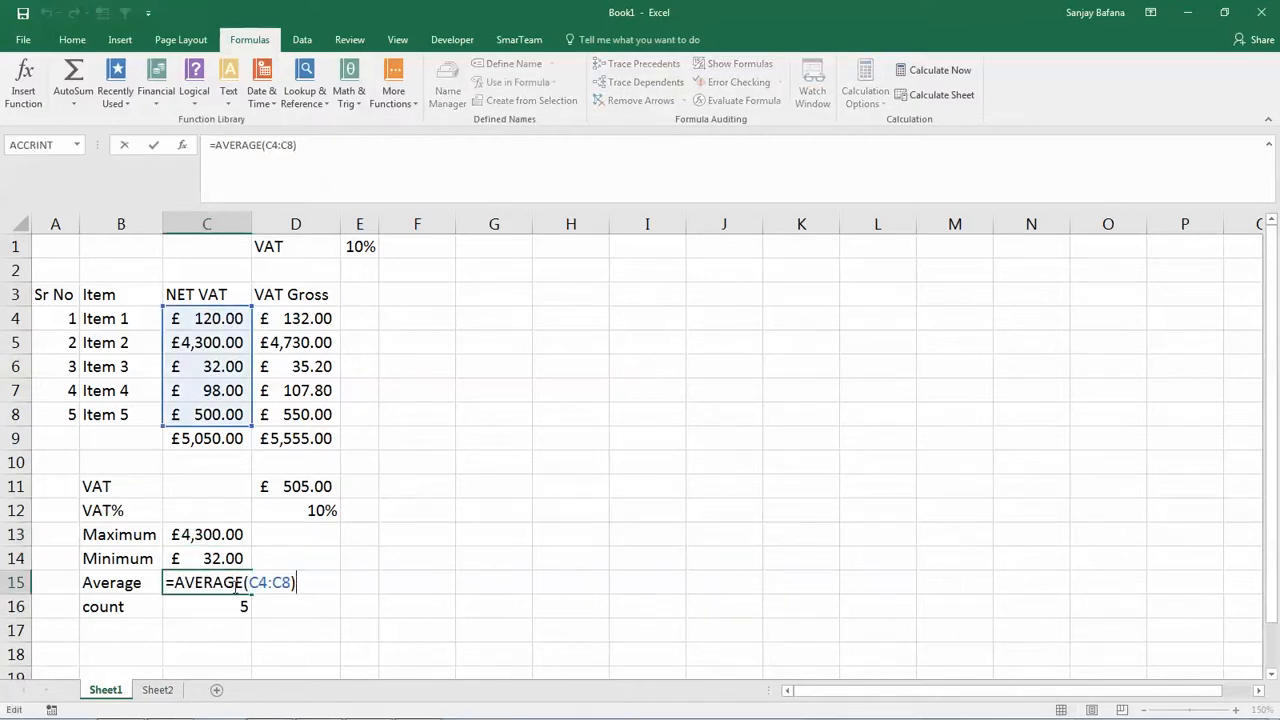
click(244, 582)
key(BackSpace)
key(BackSpace)
key(BackSpace)
key(BackSpace)
key(BackSpace)
key(BackSpace)
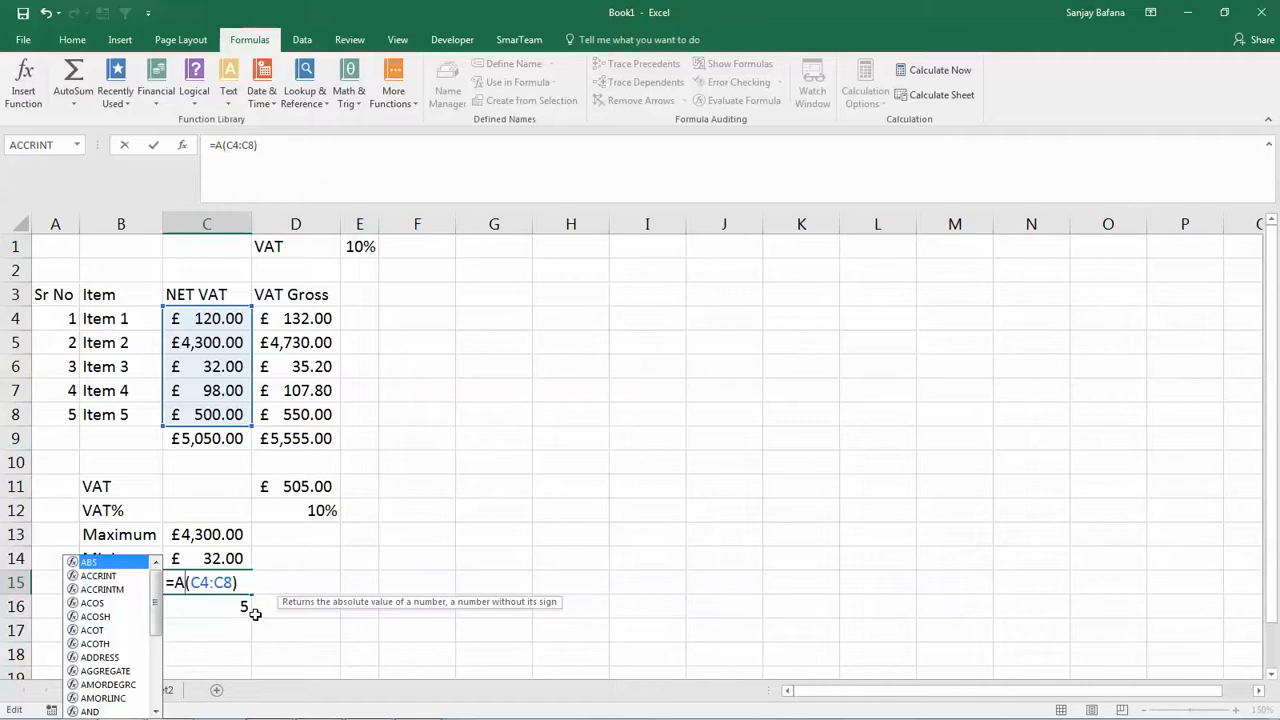
text(VG)
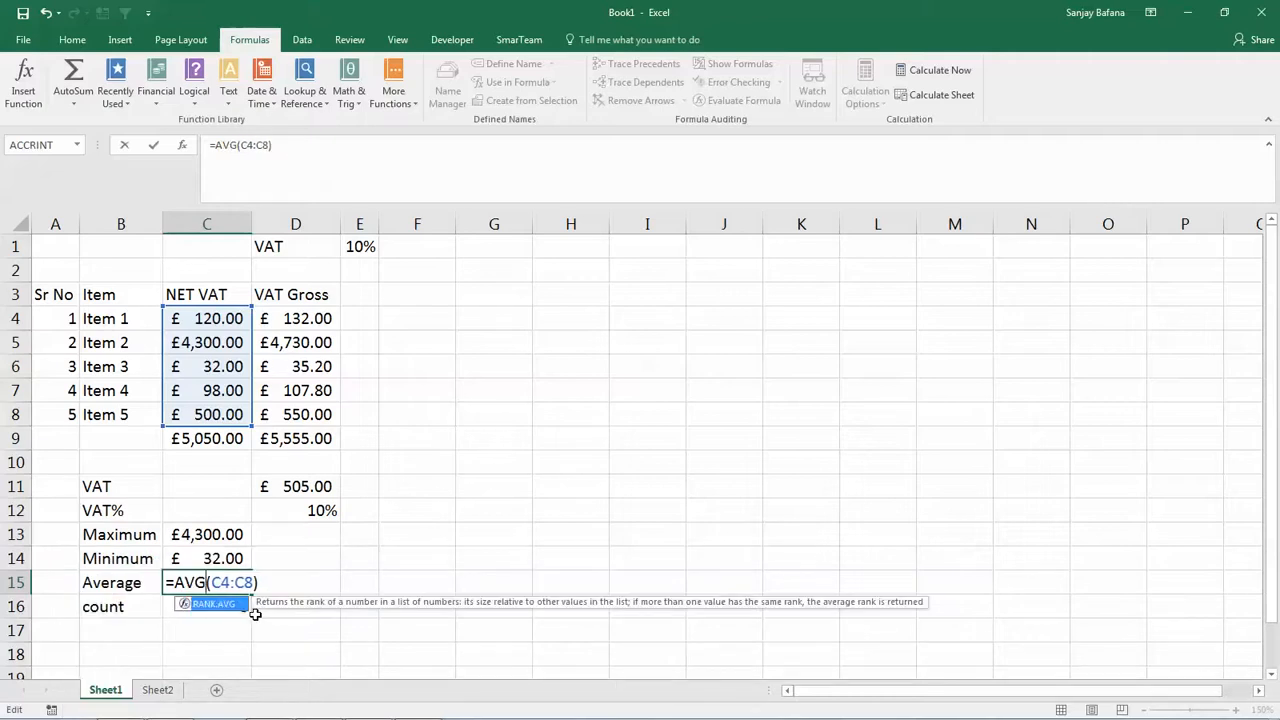
key(Return)
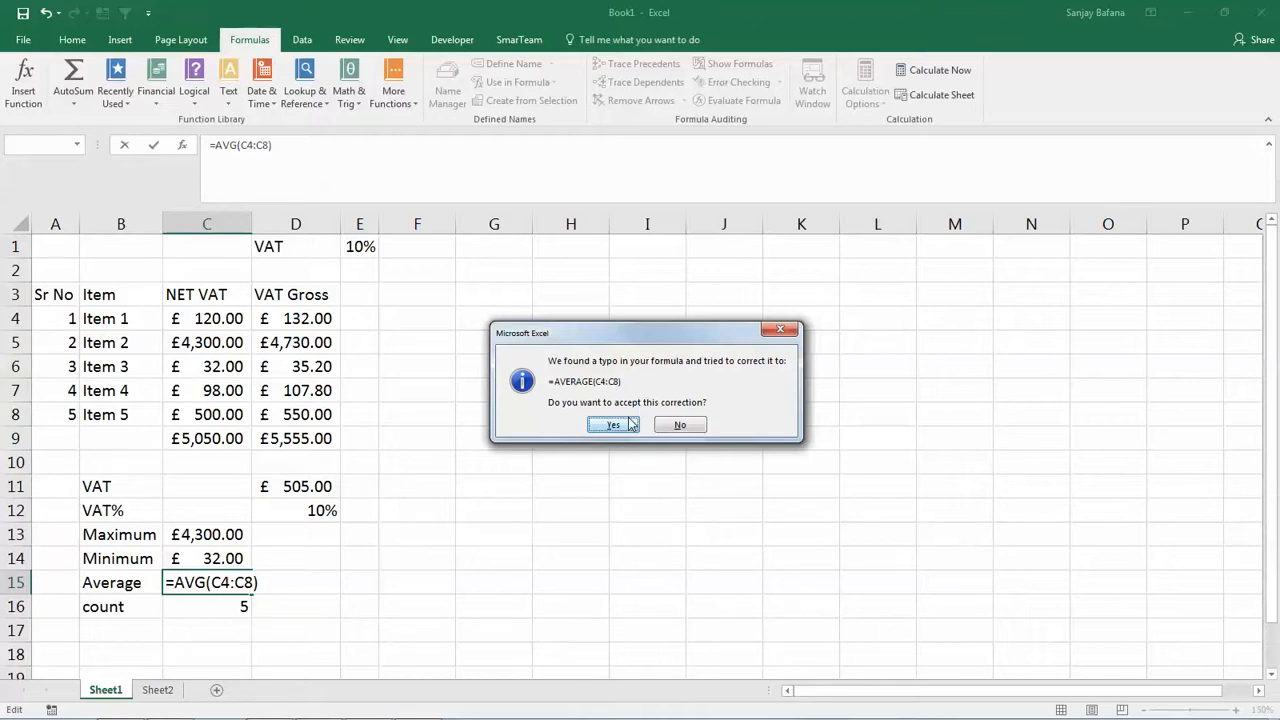
click(680, 425)
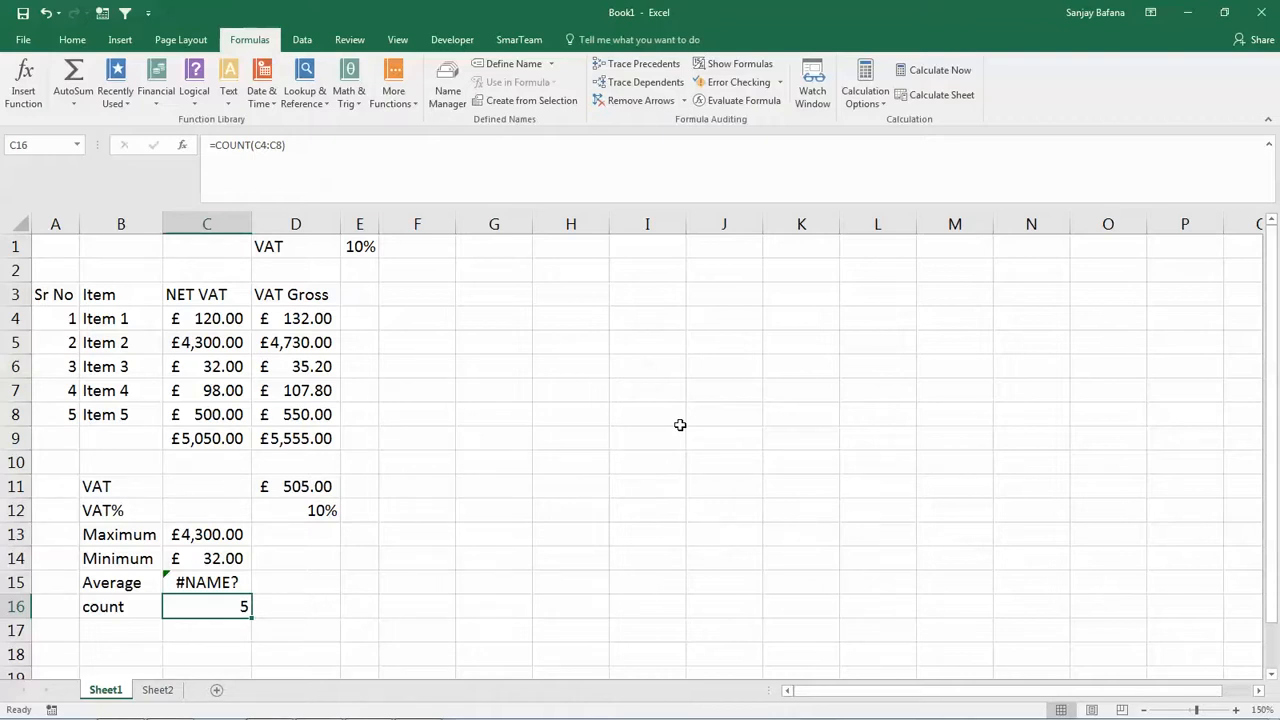
Step: Correct the formula in C15 to =AVERAGE(C4:C8) using the suggested AVERAGE function
click(192, 586)
double_click(192, 586)
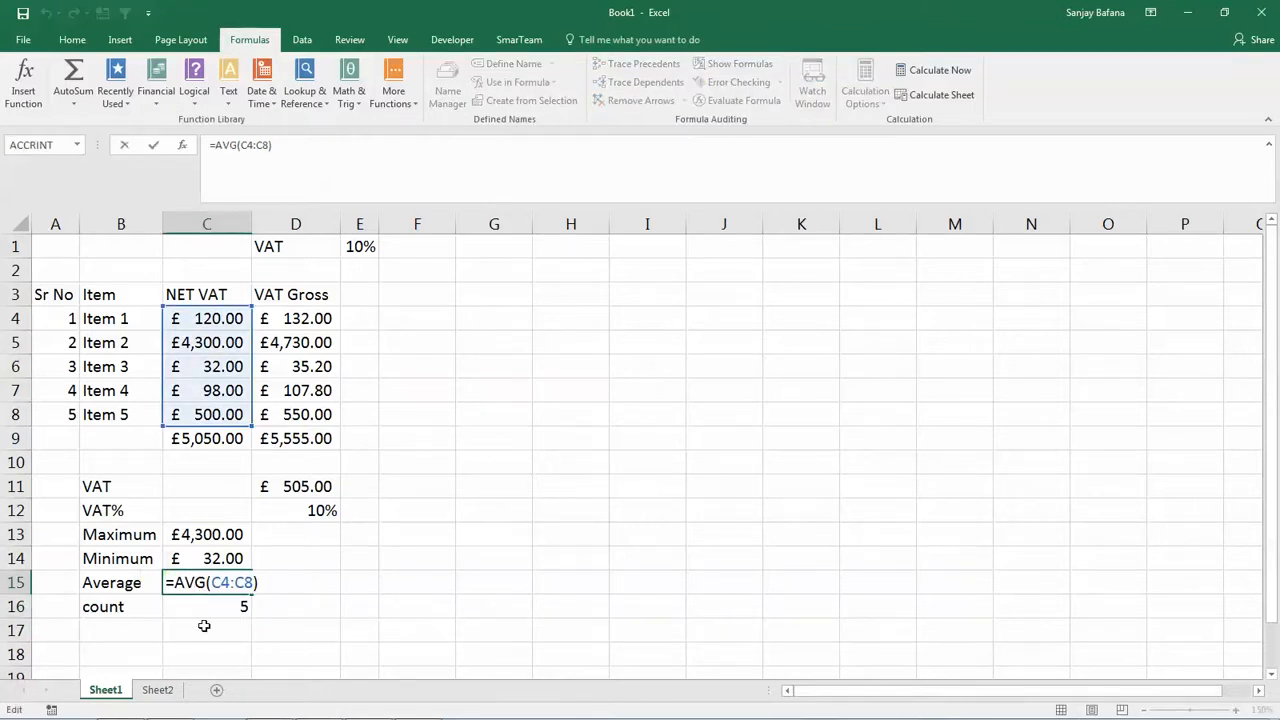
text(ER)
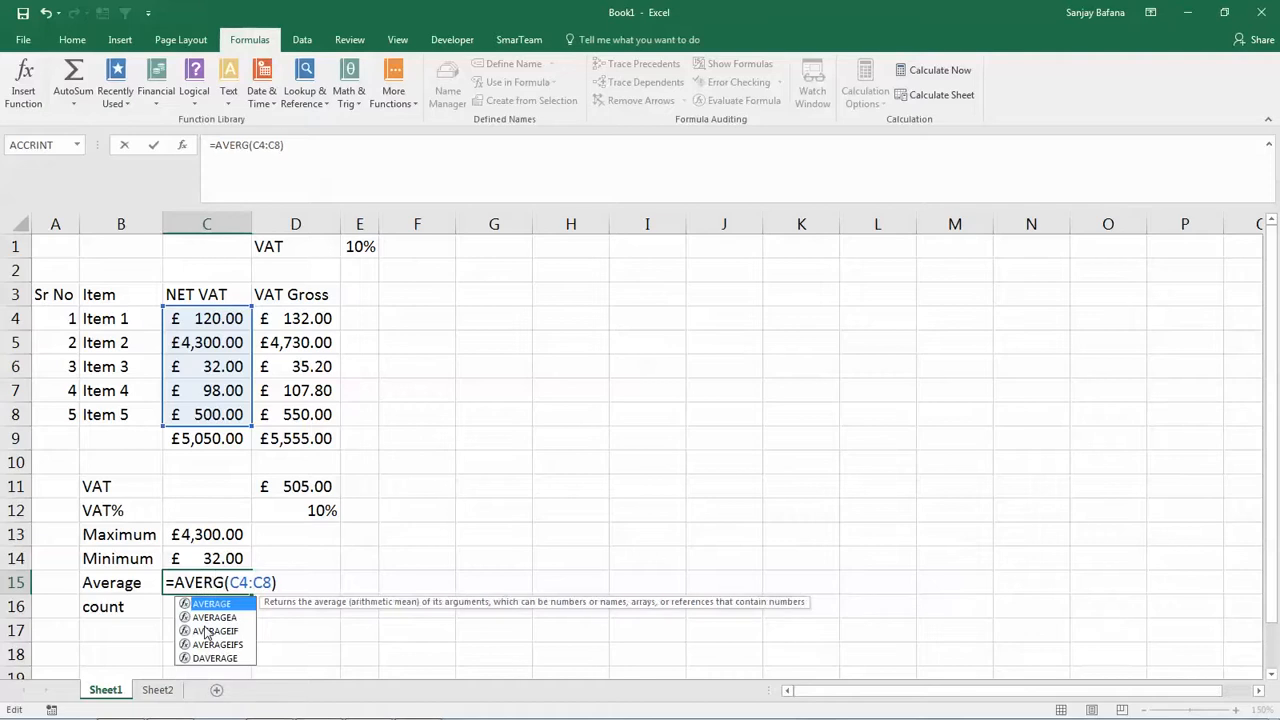
double_click(216, 605)
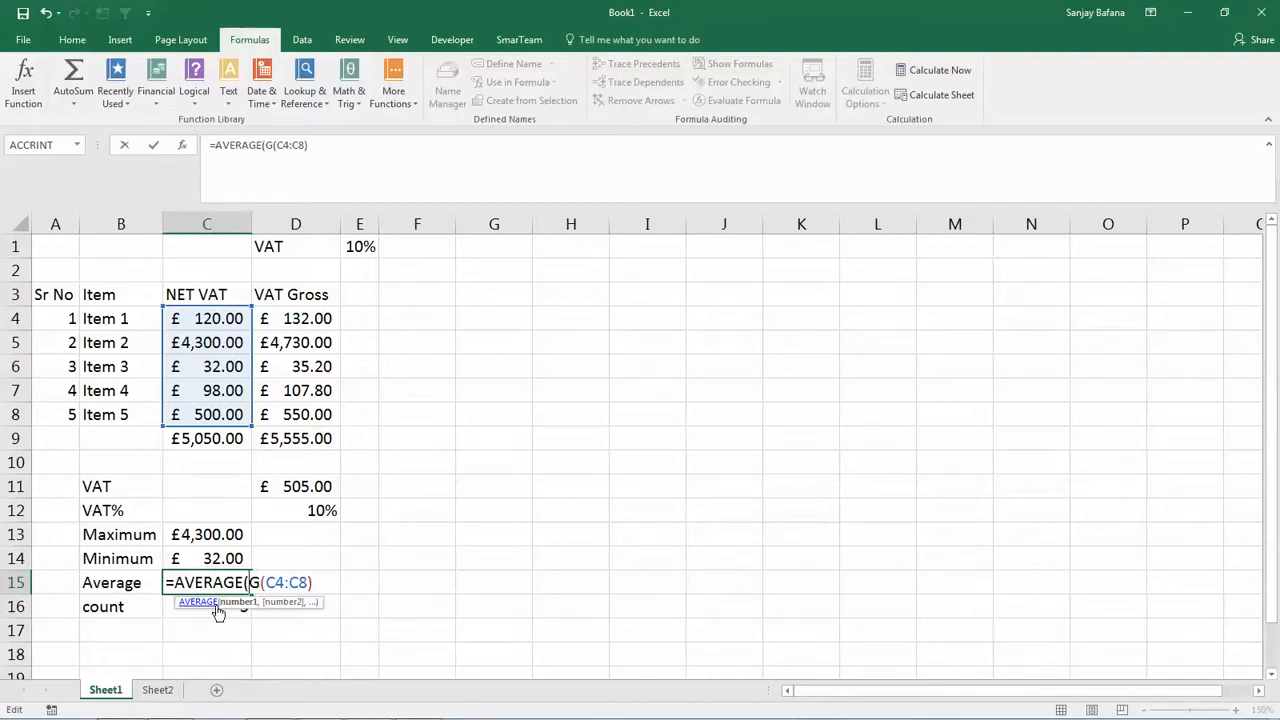
key(Delete)
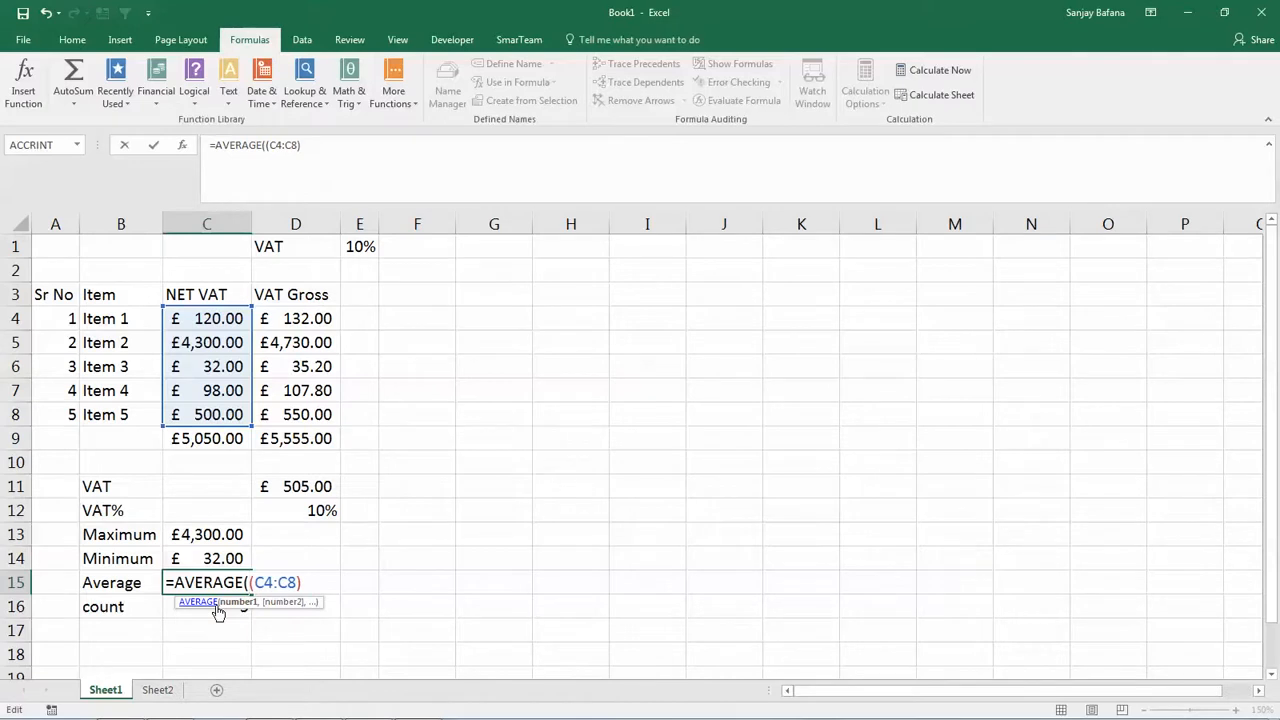
key(BackSpace)
key(Return)
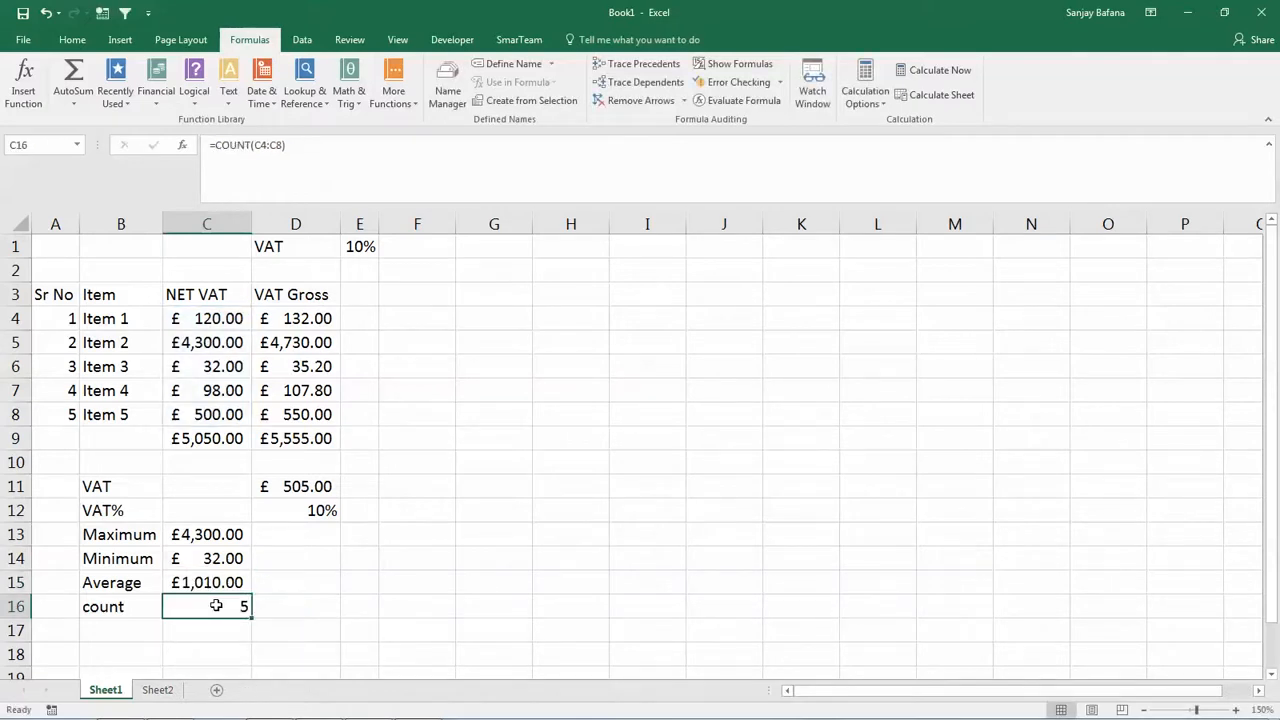
Step: Narrow column C until its larger amounts no longer fit, and autofit the column width again
drag(252, 222, 236, 222)
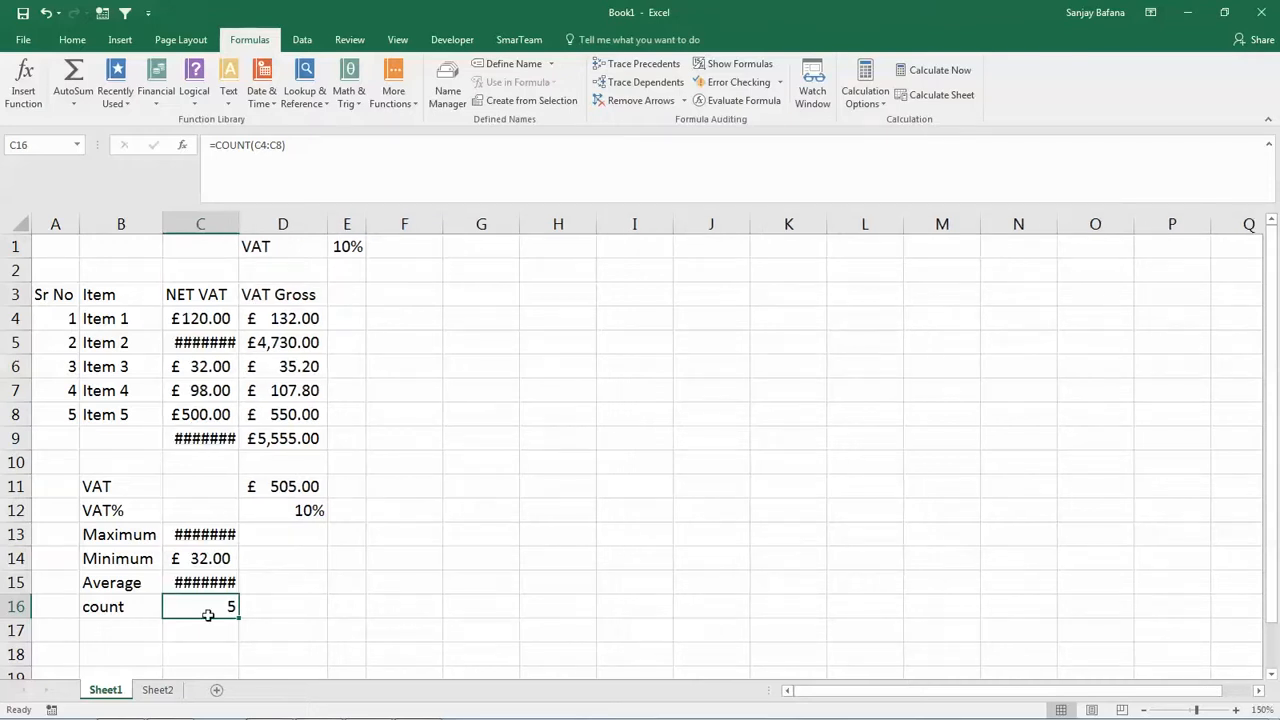
double_click(239, 218)
double_click(239, 218)
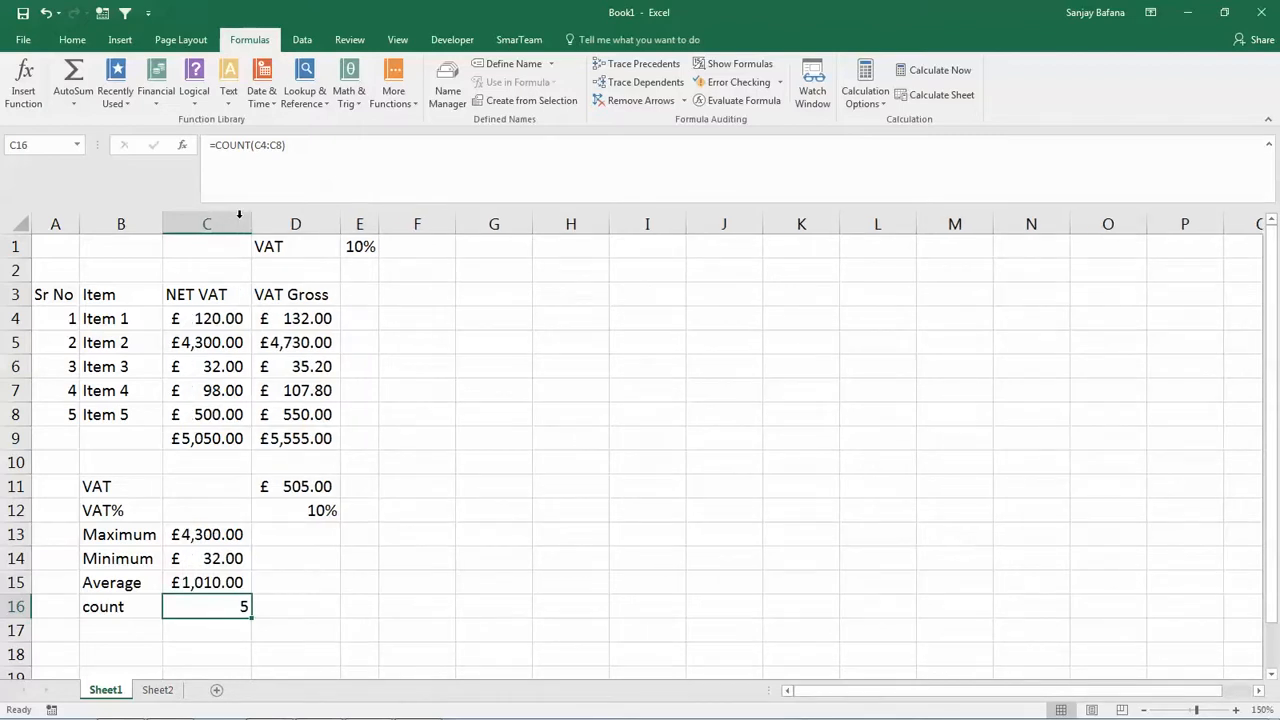
Step: Make the VAT rate reference in D4 relative so the formula reads =C4+C4*E1
click(307, 319)
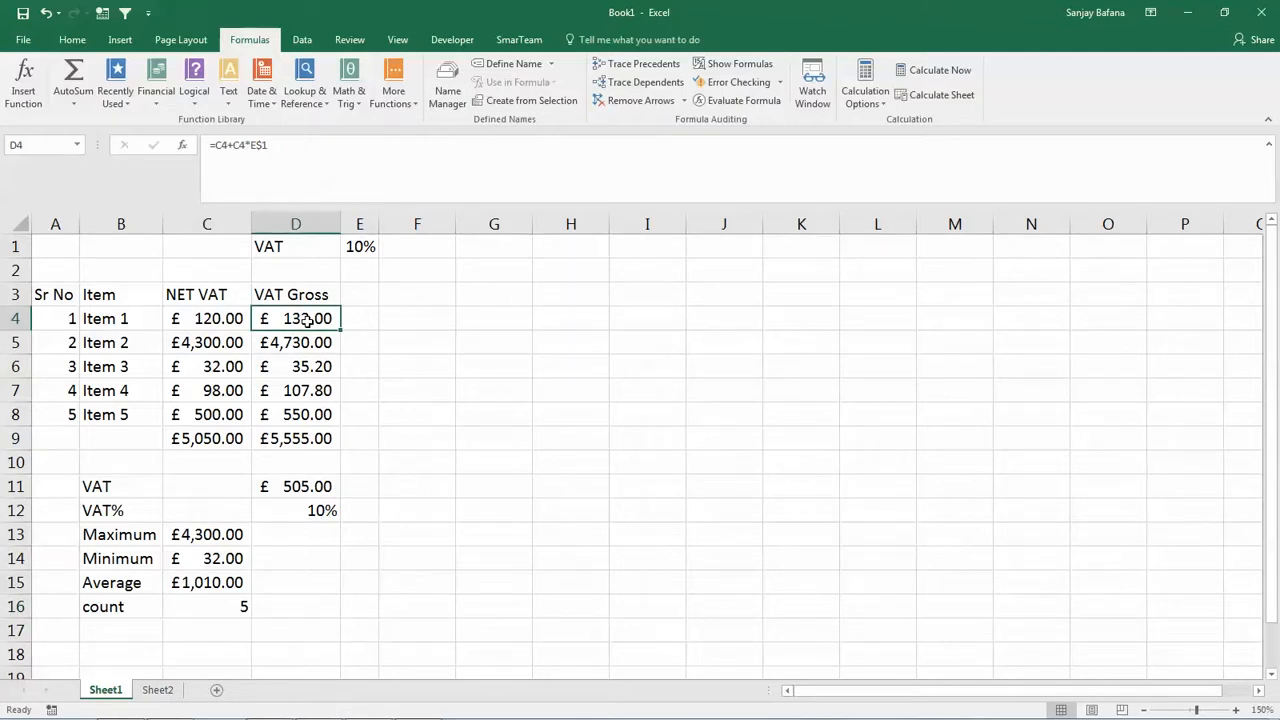
click(286, 208)
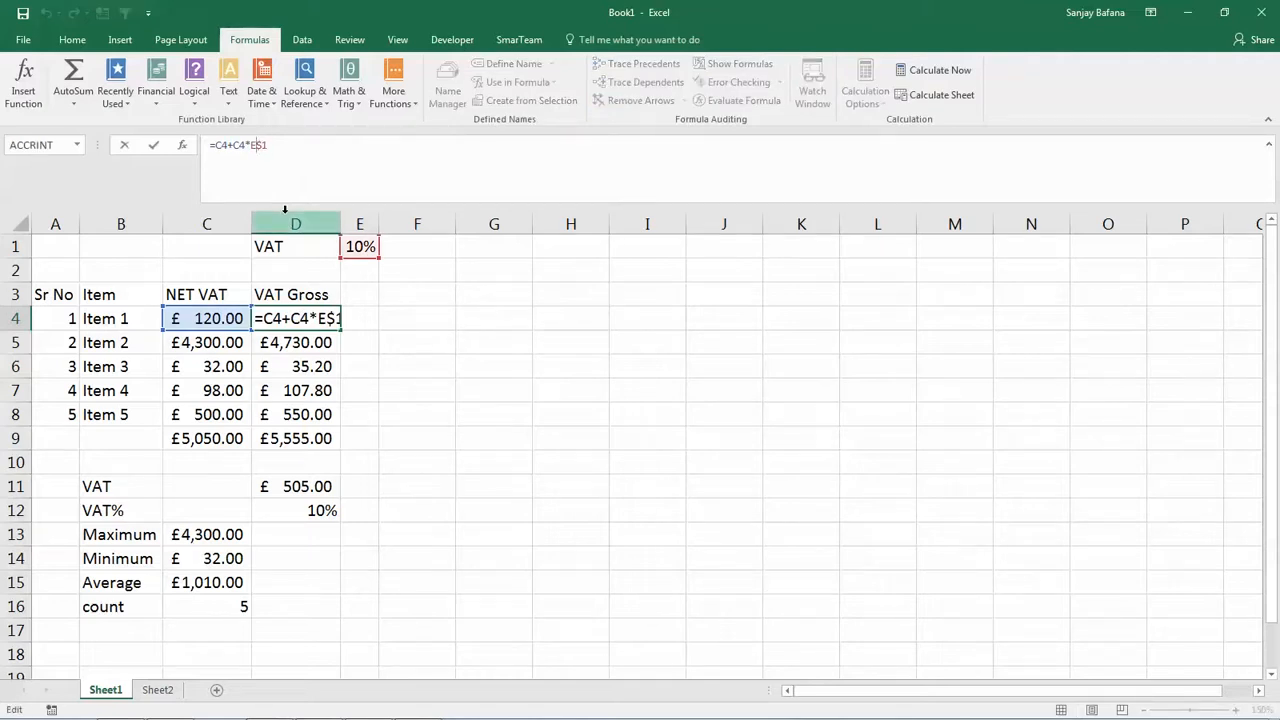
key(Return)
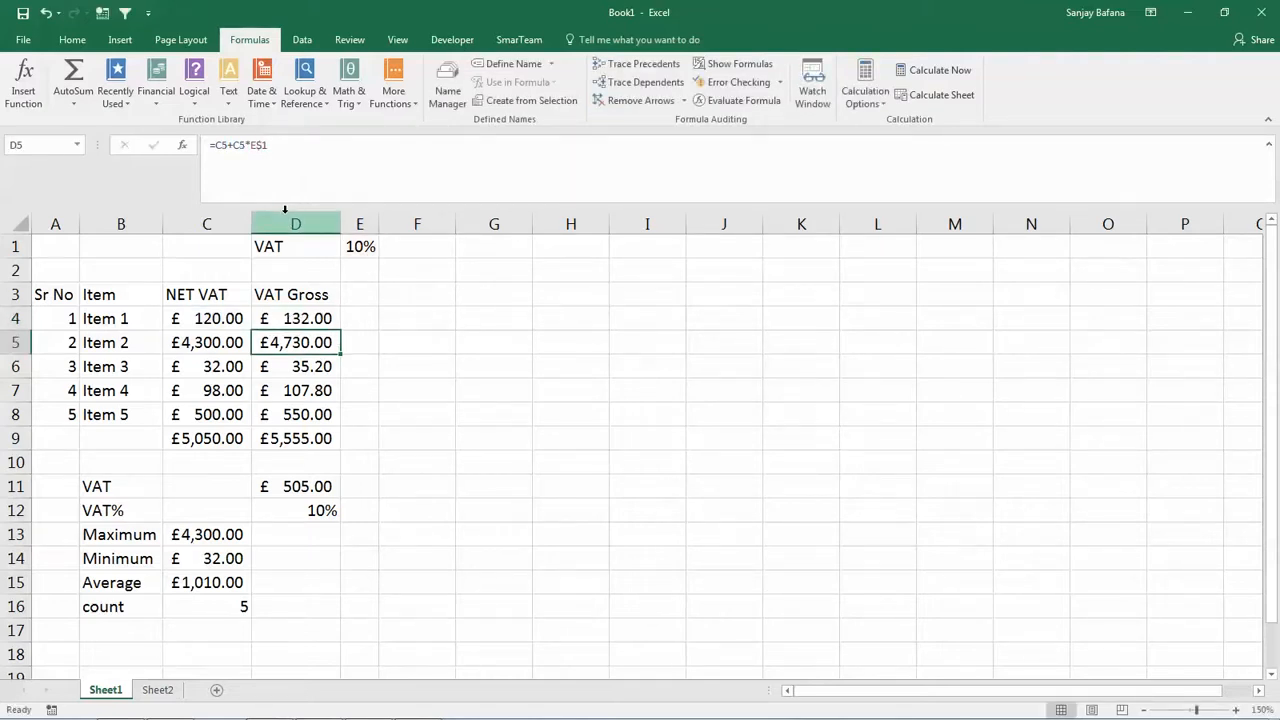
Step: Copy the formula from D4 to D5 and check which cells the pasted formula refers to
click(318, 318)
key(ctrl+c)
key(Down)
key(ctrl+v)
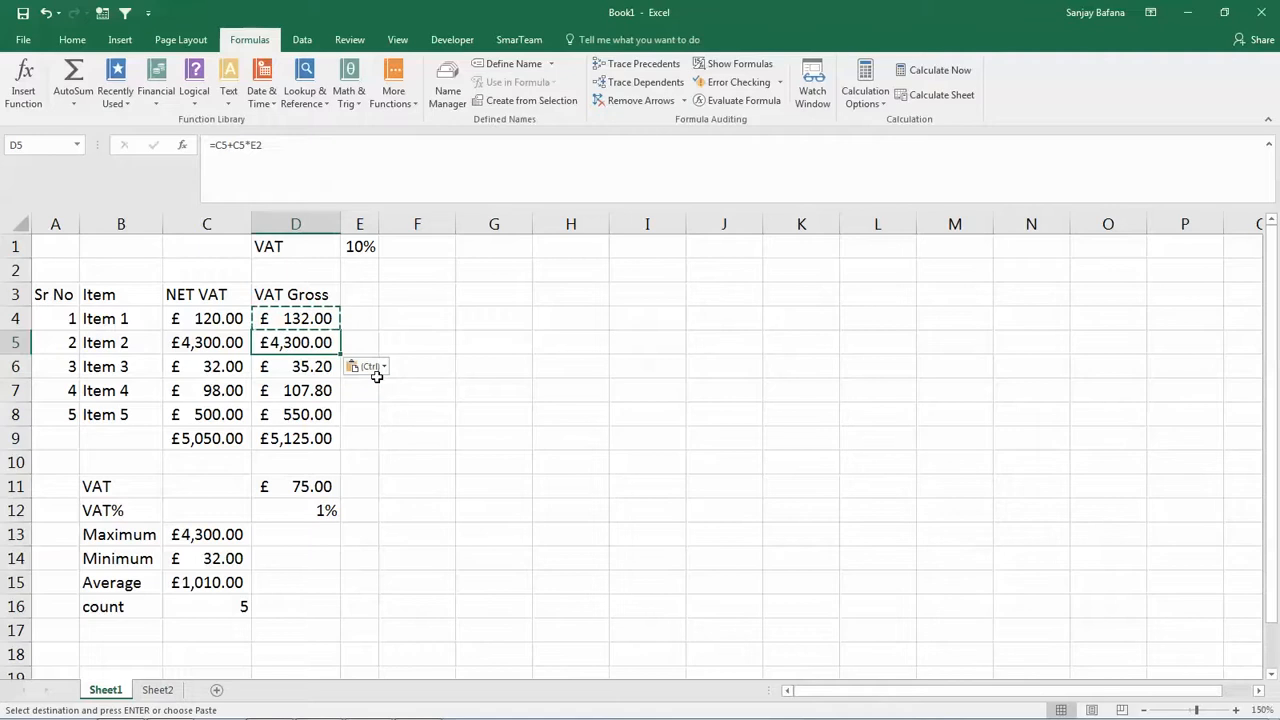
double_click(318, 343)
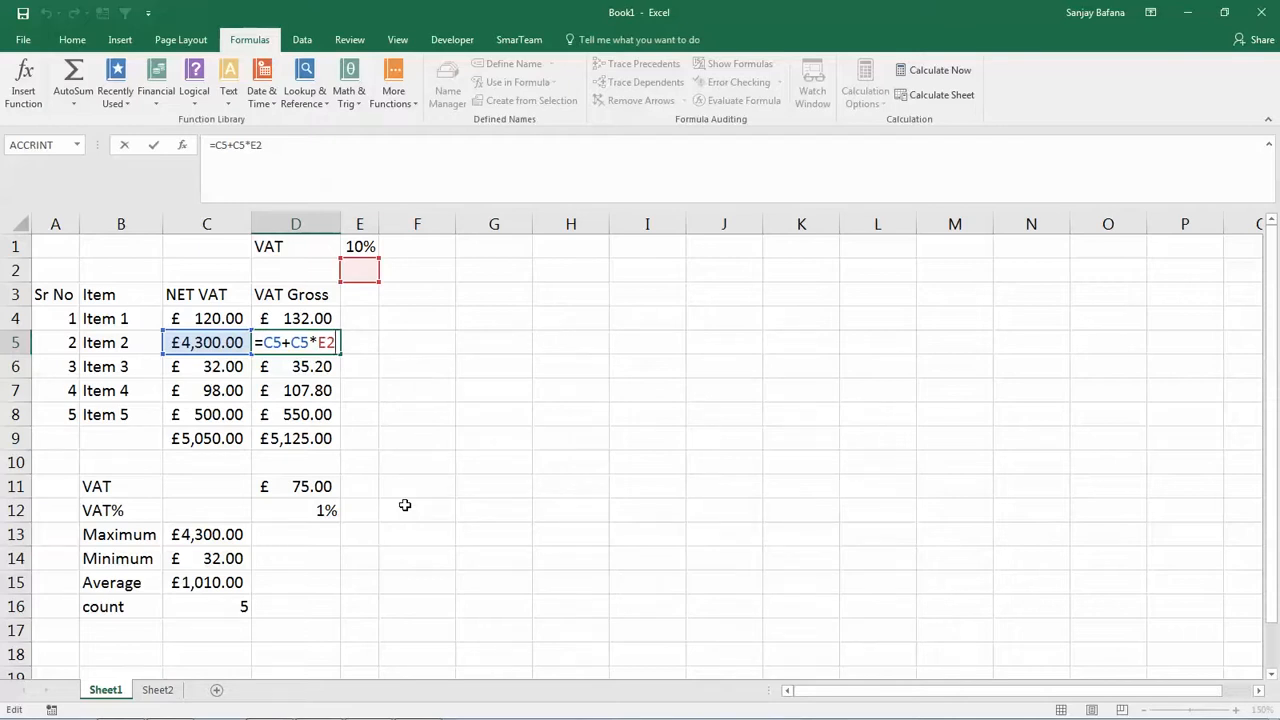
key(Escape)
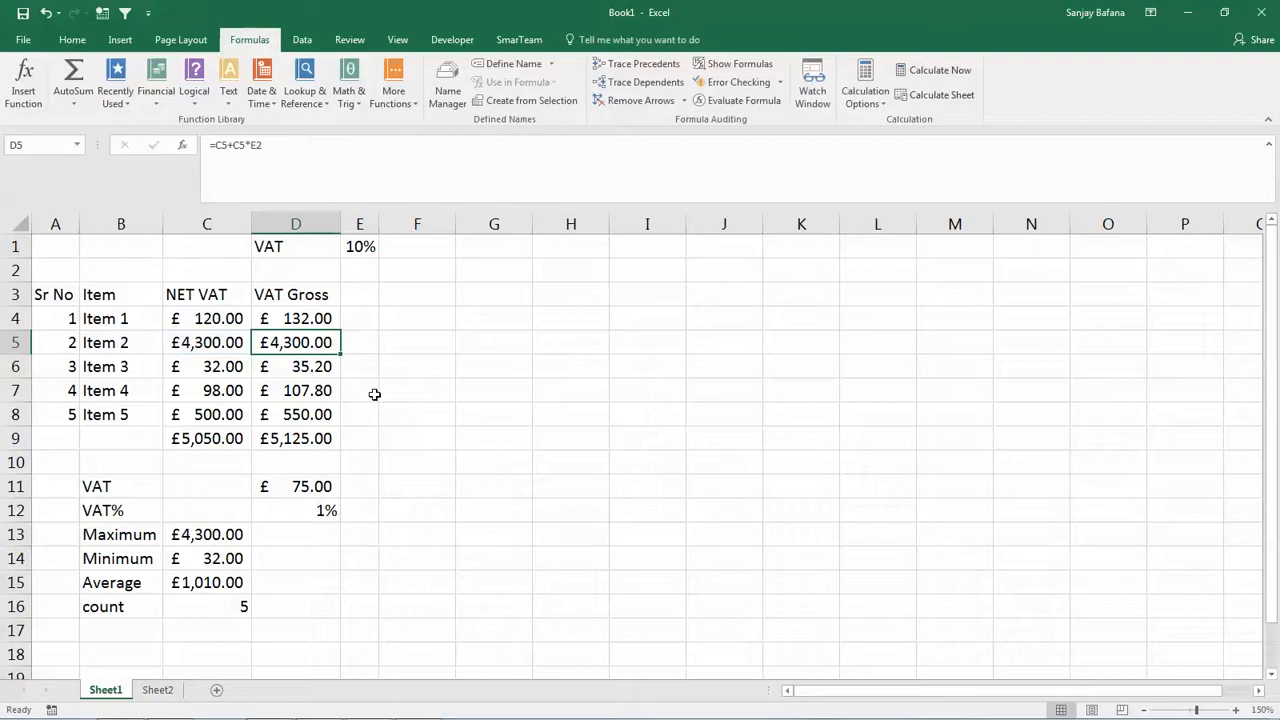
Step: Copy the formula from D4 into the empty cell D2 above the VAT Gross heading
click(298, 318)
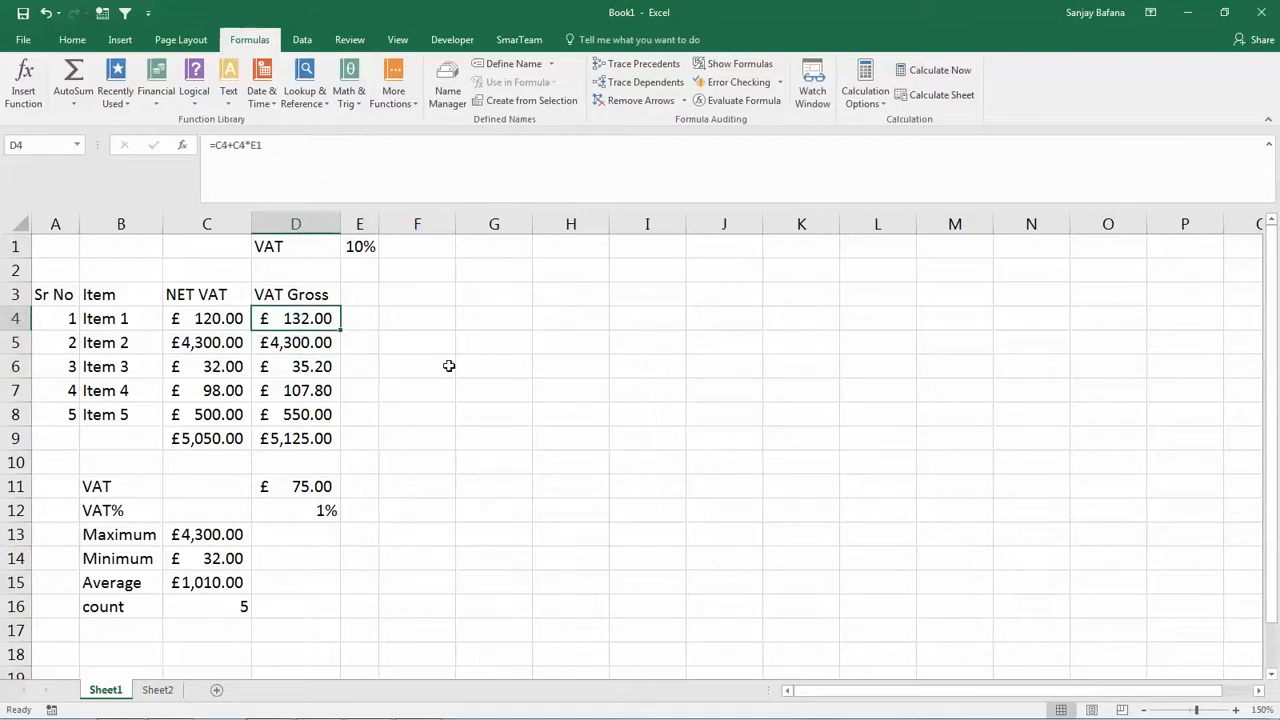
key(ctrl+c)
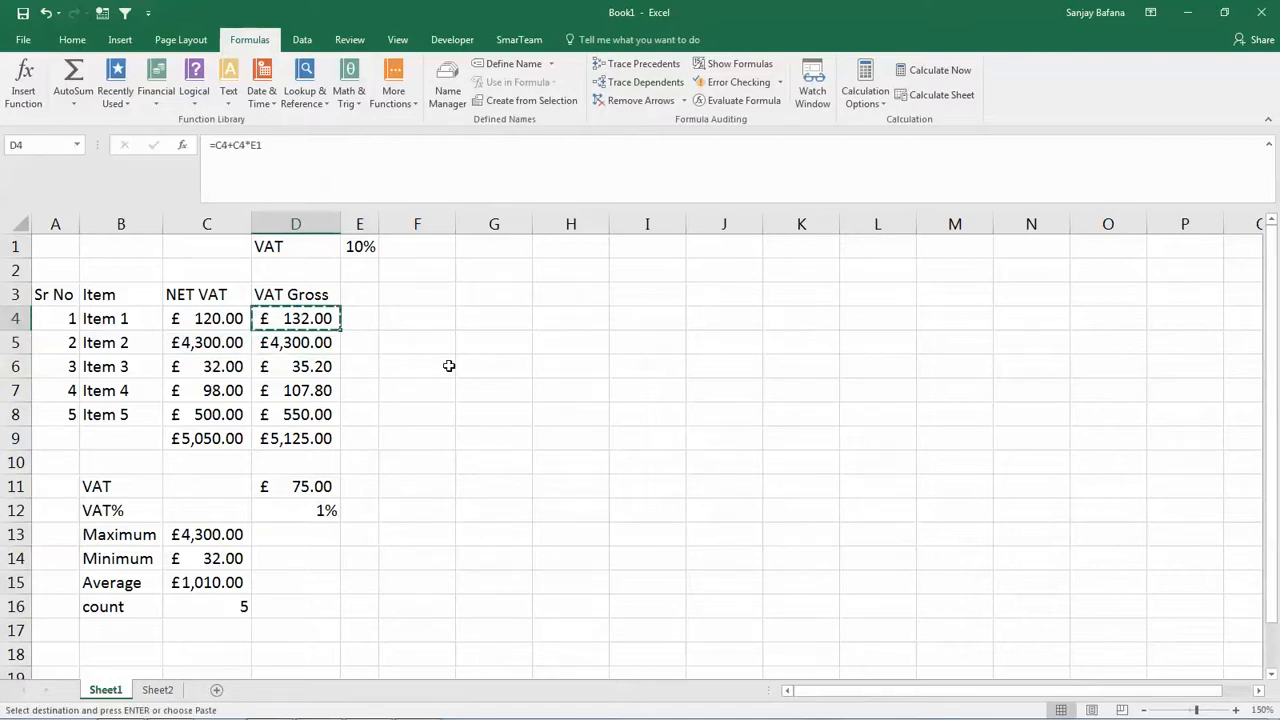
key(Up)
key(Up)
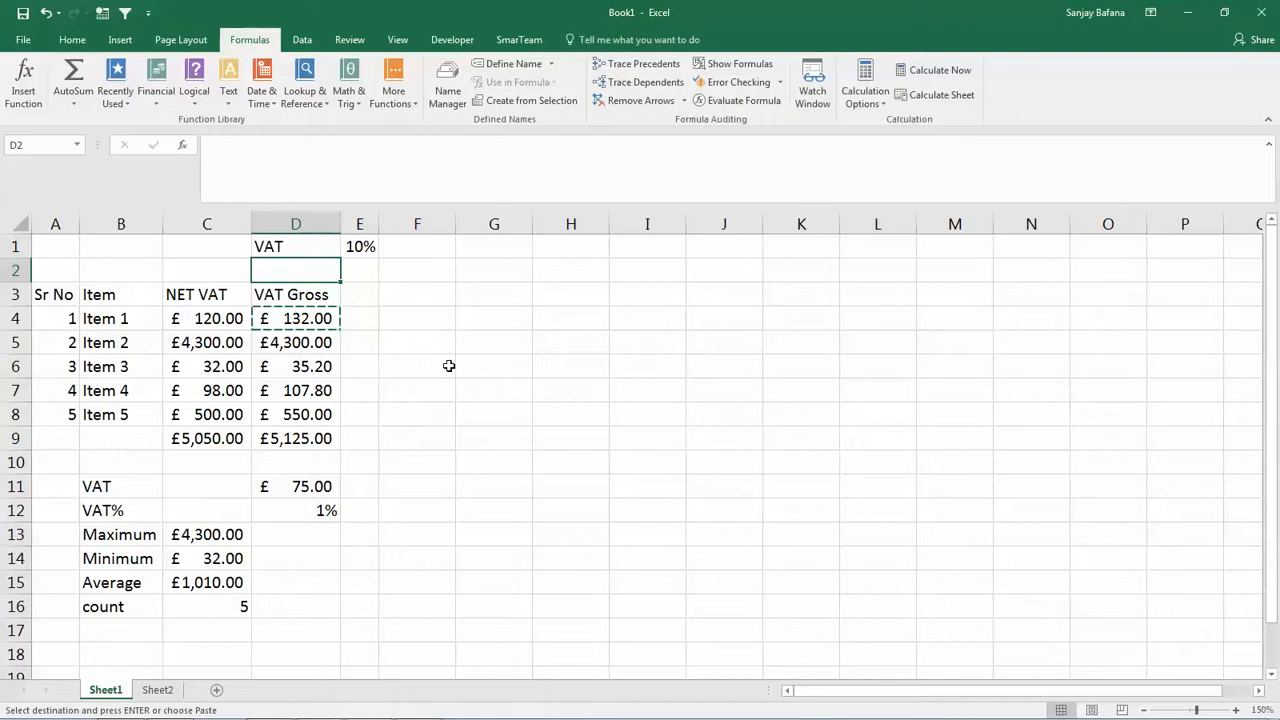
key(ctrl+v)
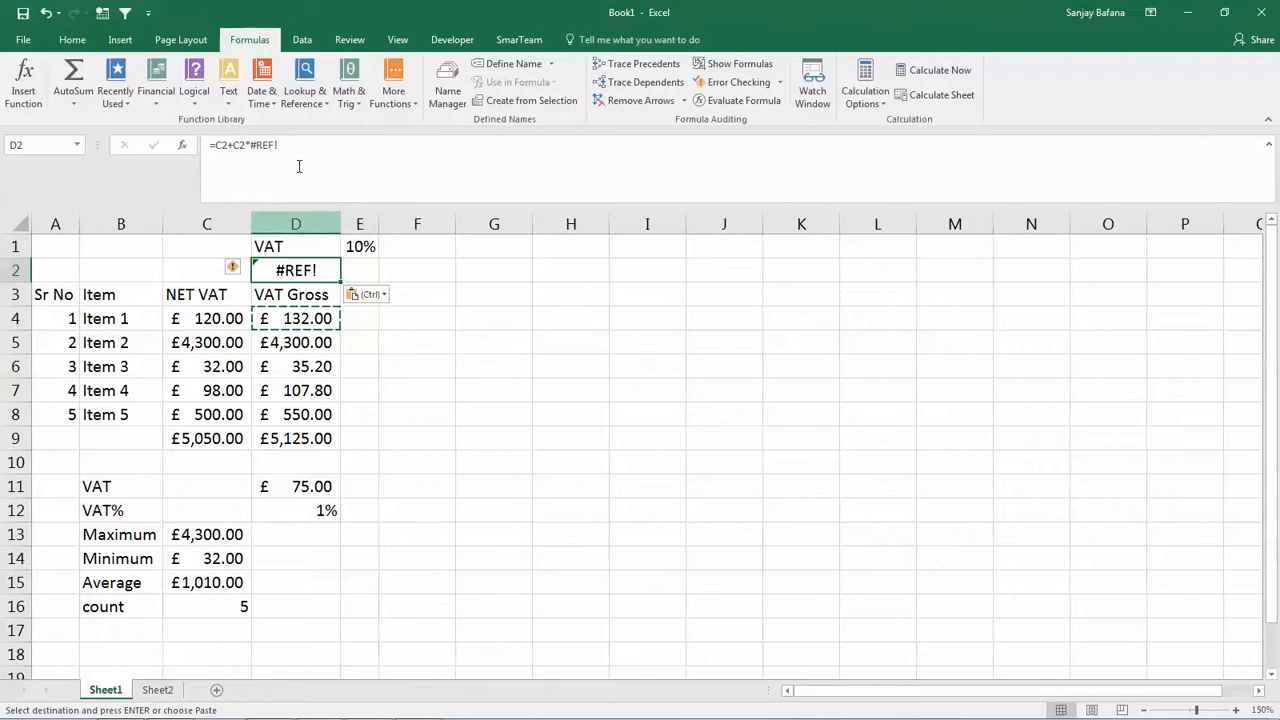
Step: Examine the pasted formula in D2 and compare its references with those of the original formula in D4
click(296, 146)
drag(296, 146, 190, 146)
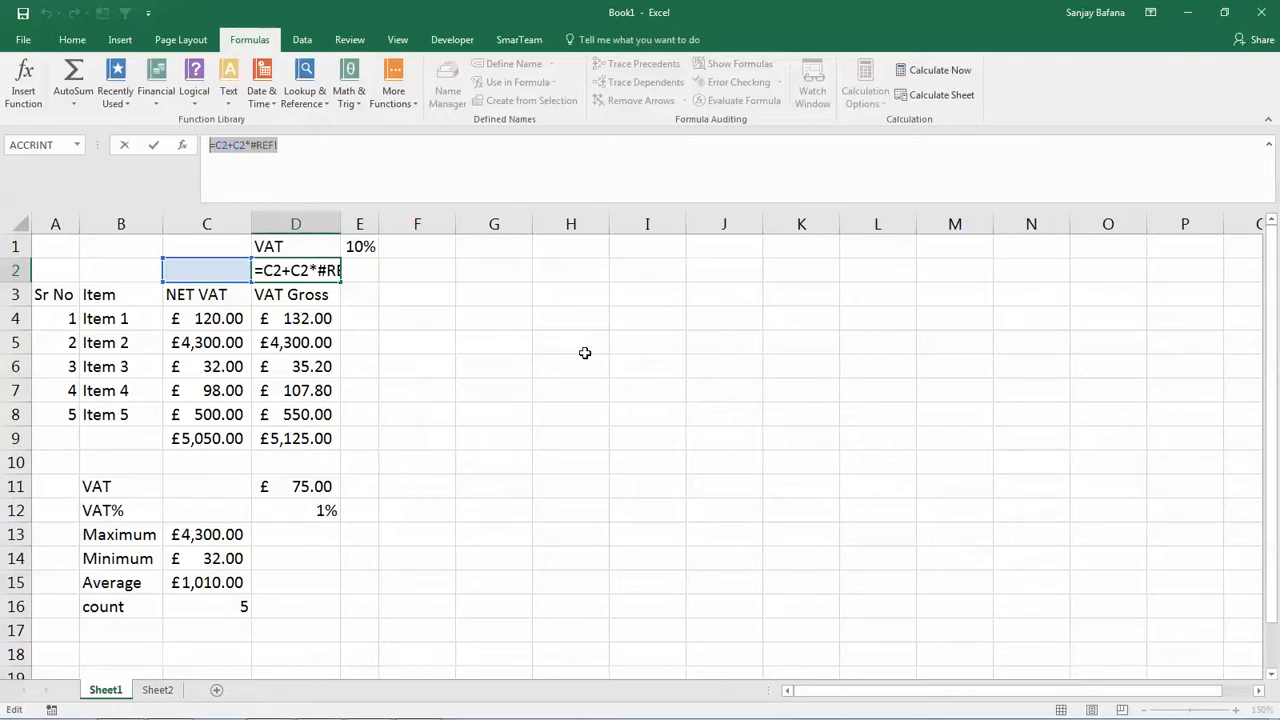
click(415, 322)
key(Escape)
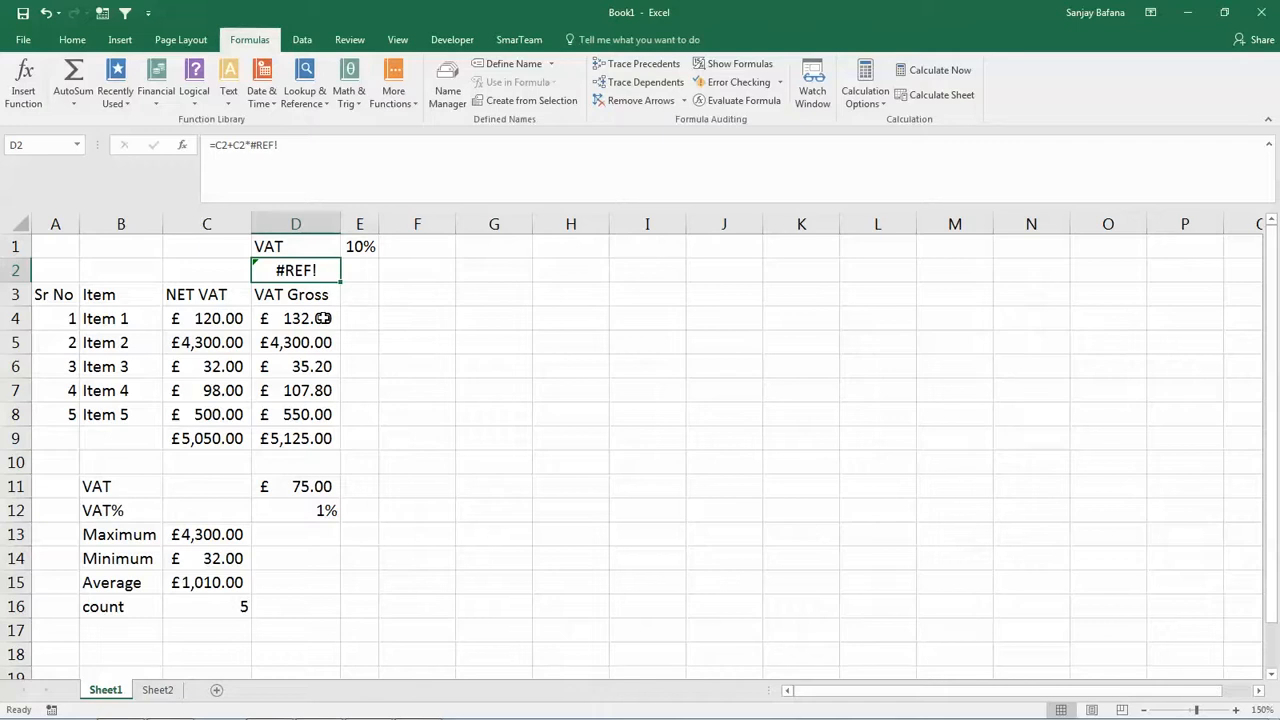
click(324, 318)
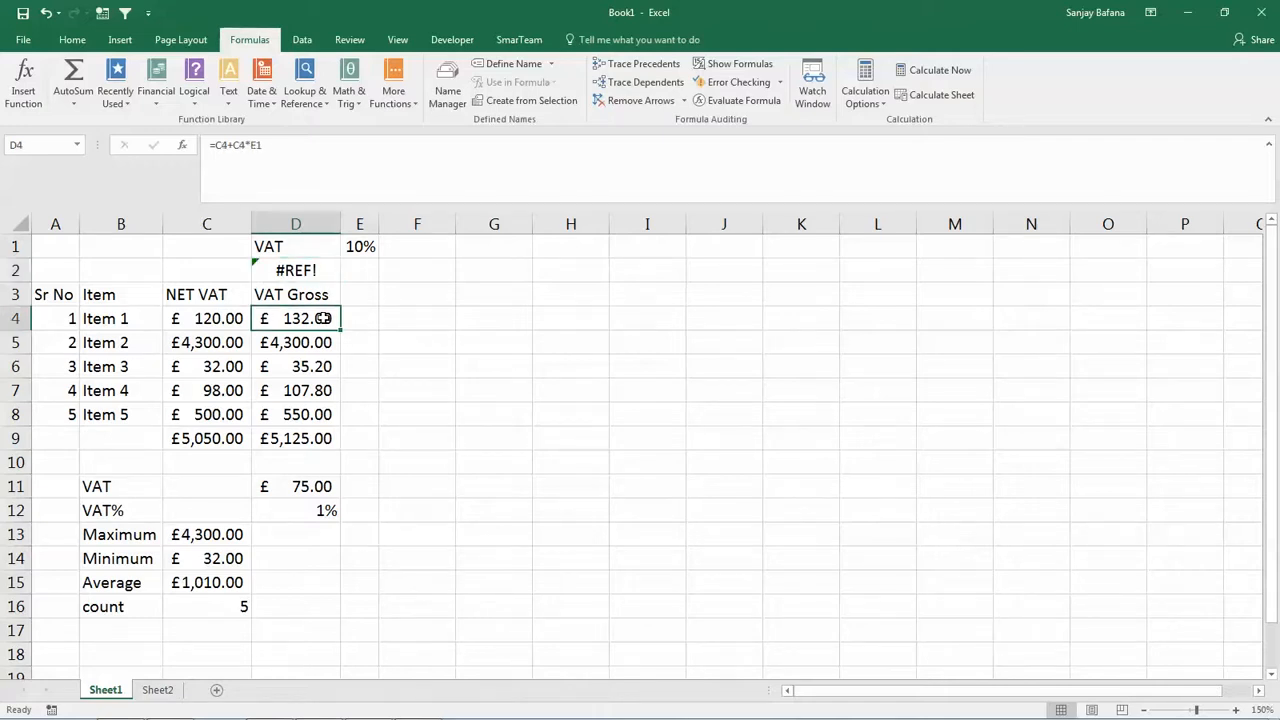
double_click(324, 318)
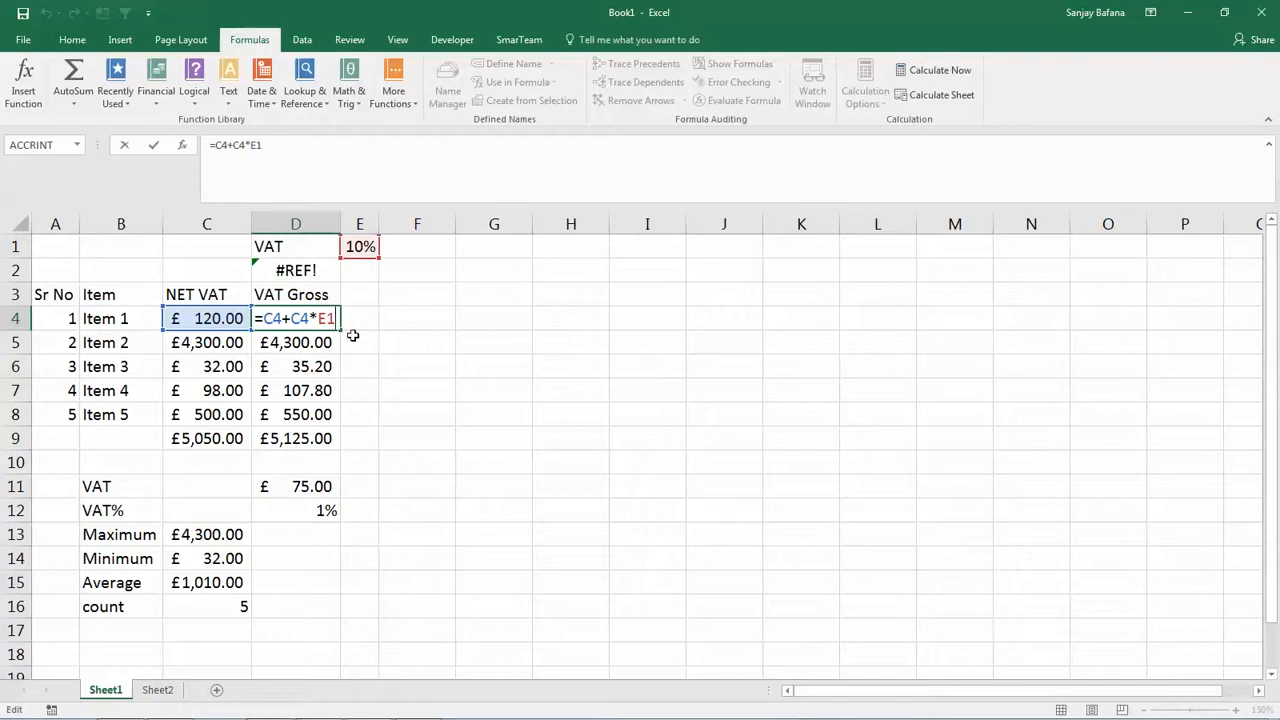
click(290, 271)
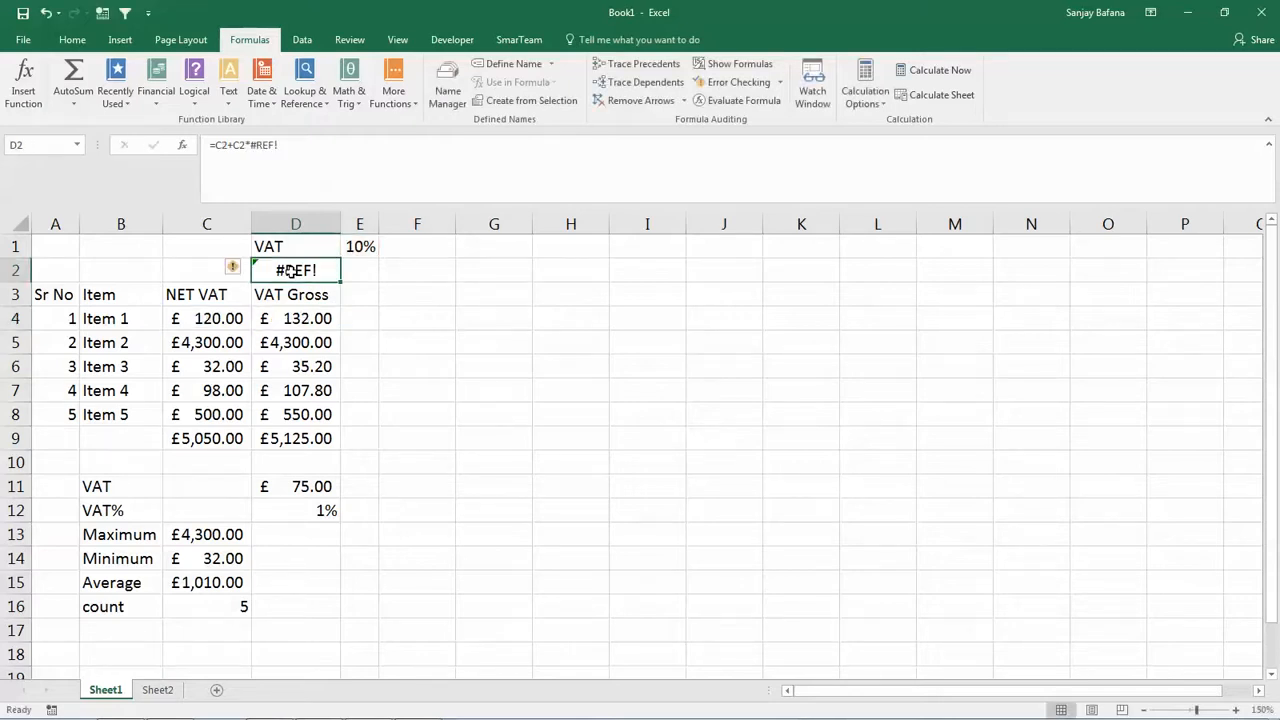
double_click(290, 271)
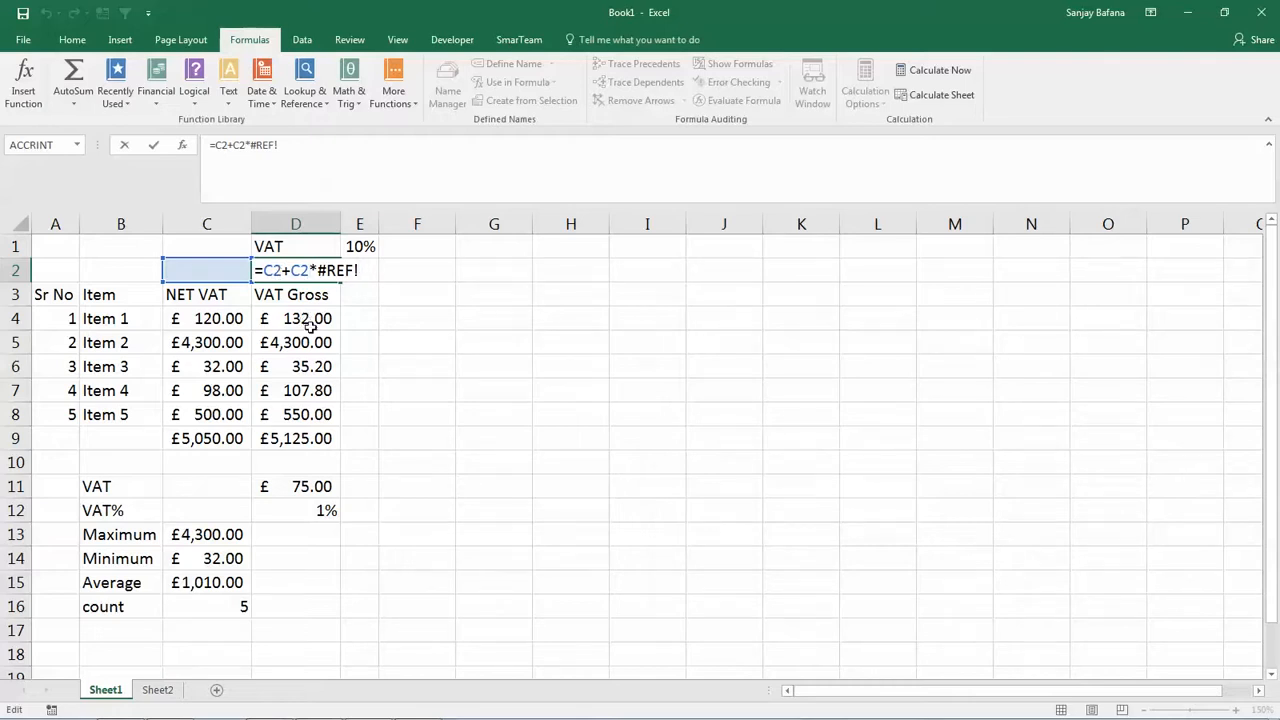
Step: Display the sheet's formulas instead of their results and compare the cell references in D4 with those in D2
click(385, 367)
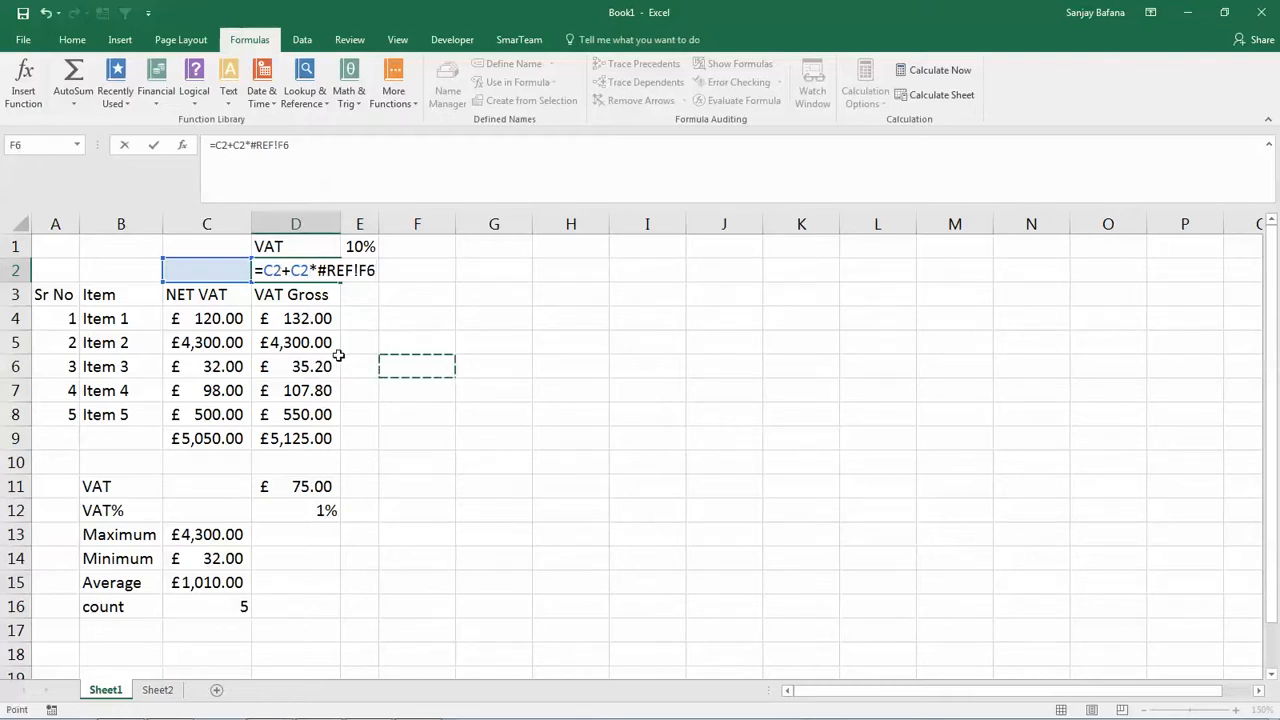
key(Escape)
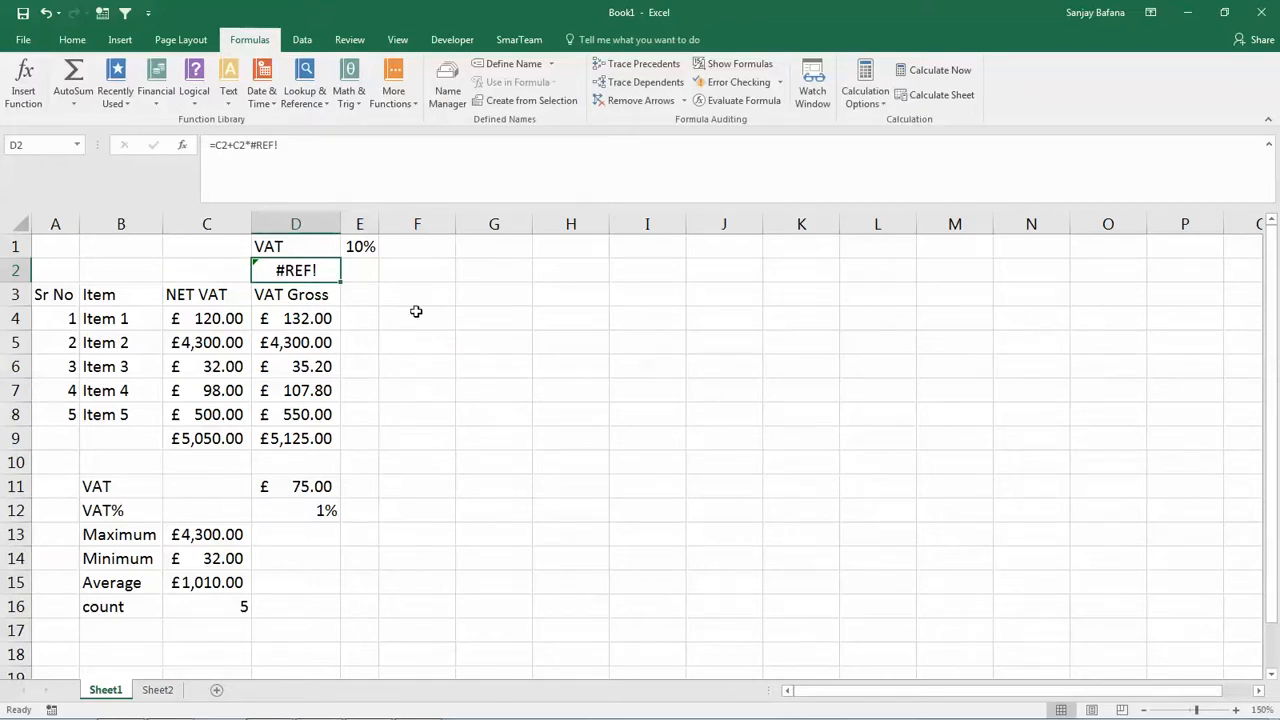
key(ctrl+grave)
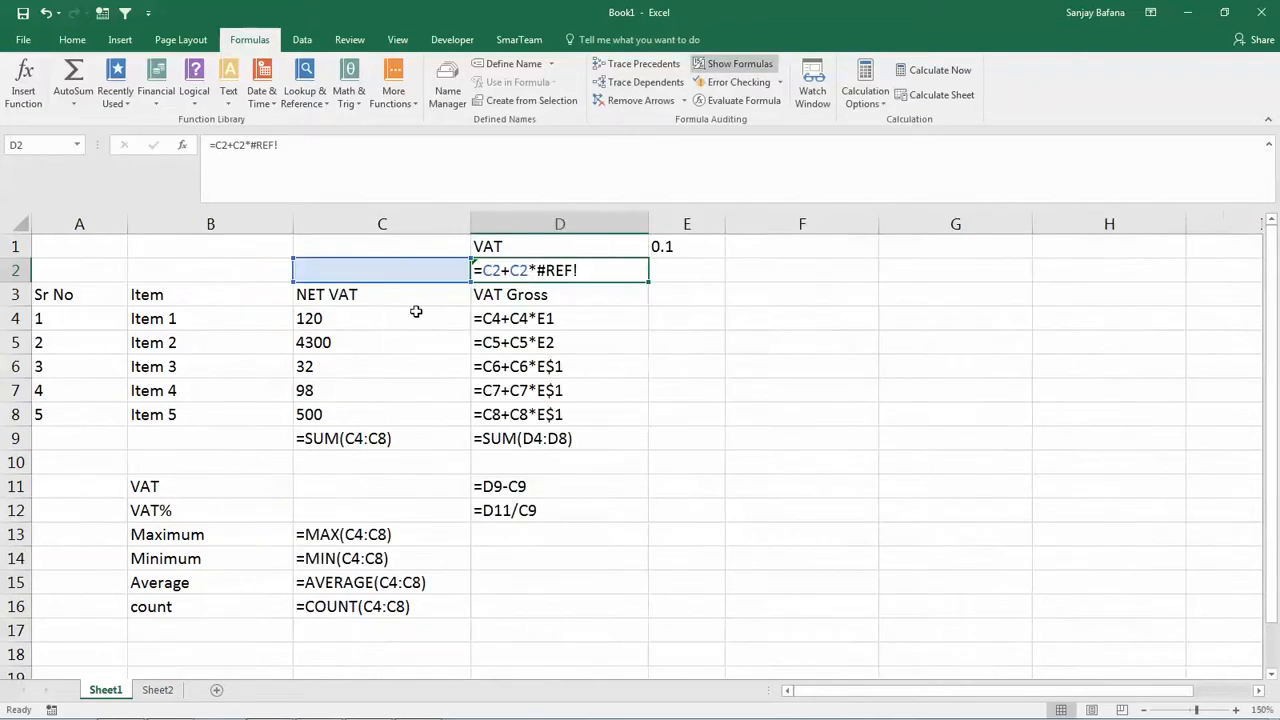
click(768, 374)
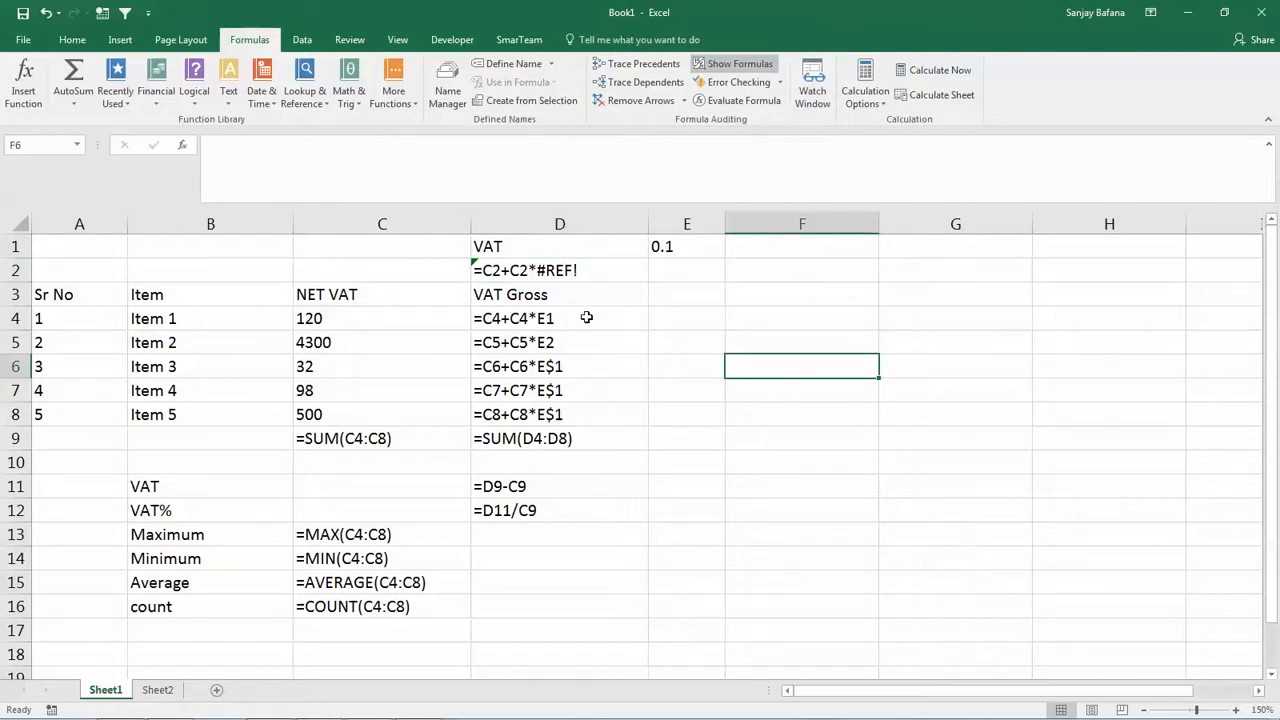
double_click(495, 318)
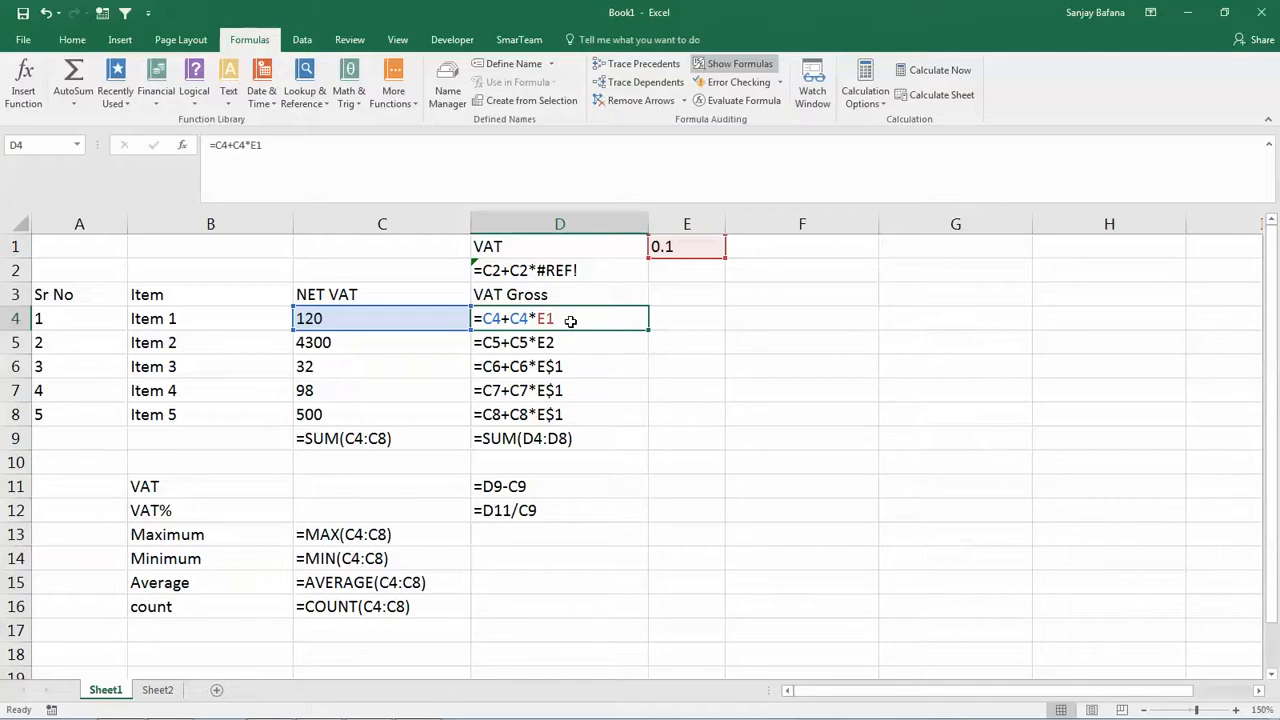
double_click(571, 272)
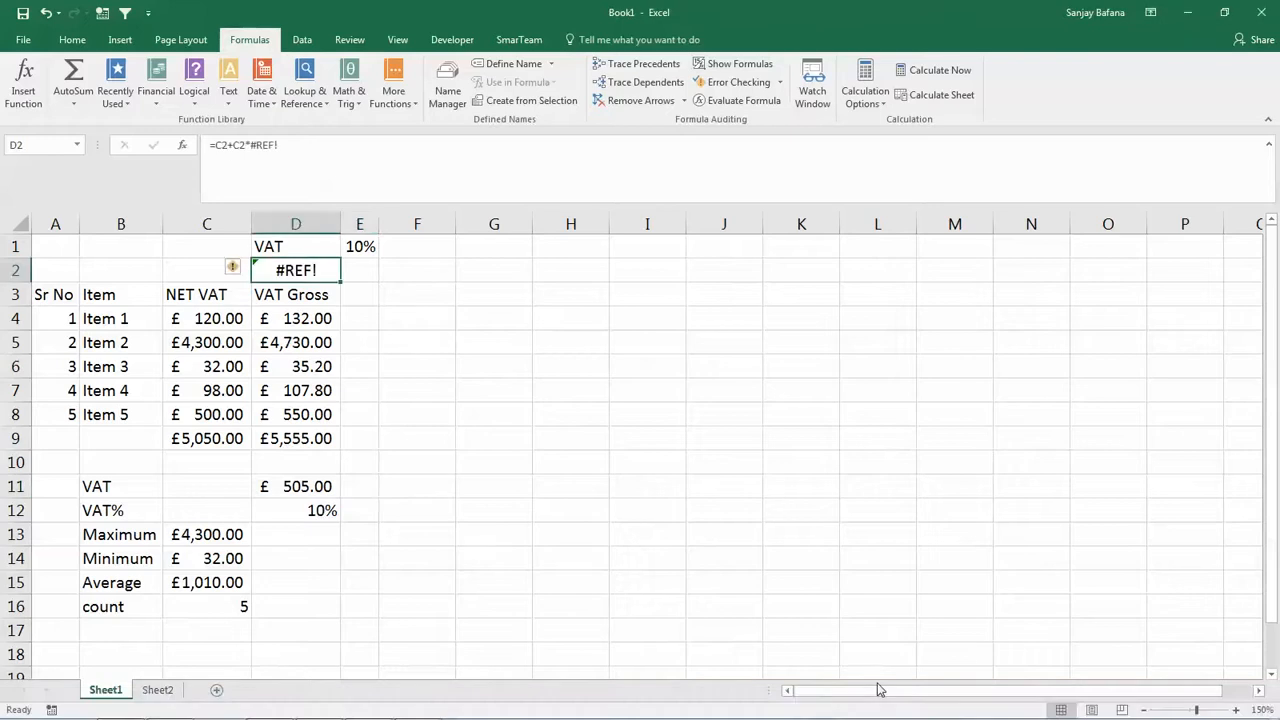
Step: Read the error-checking explanation for the invalid reference in cell D2
click(288, 296)
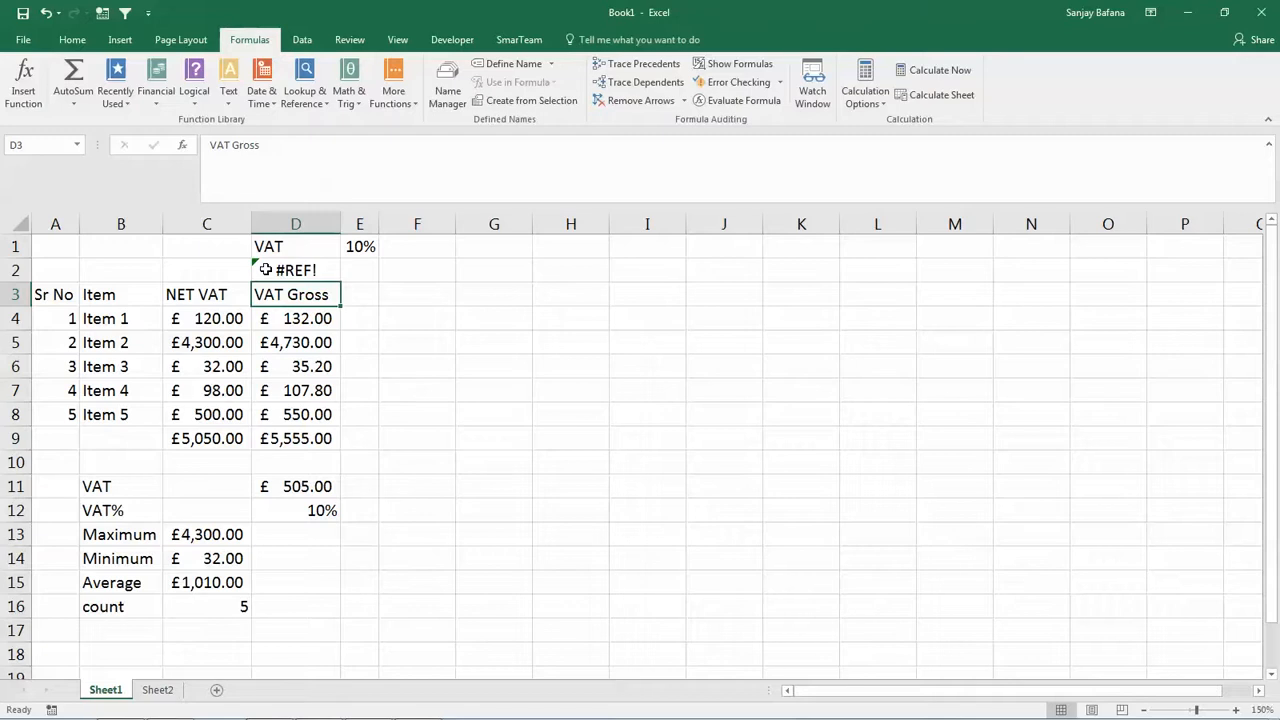
click(266, 270)
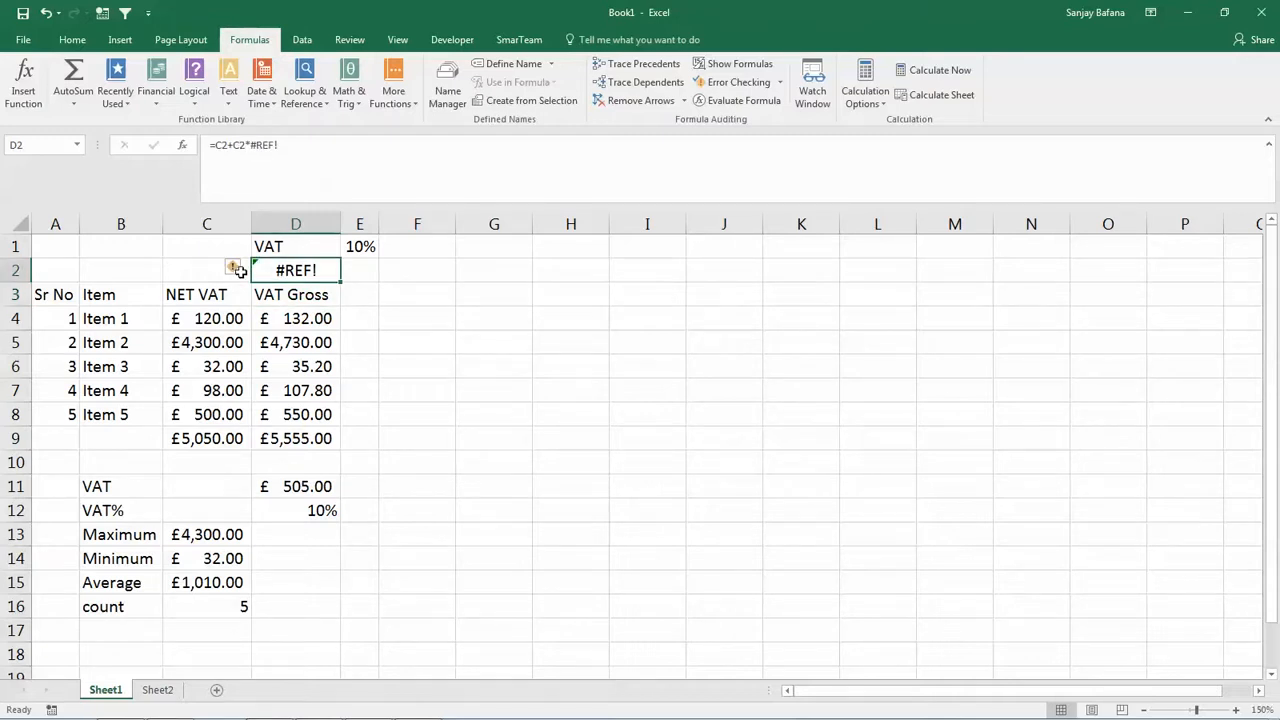
mouse_move(240, 278)
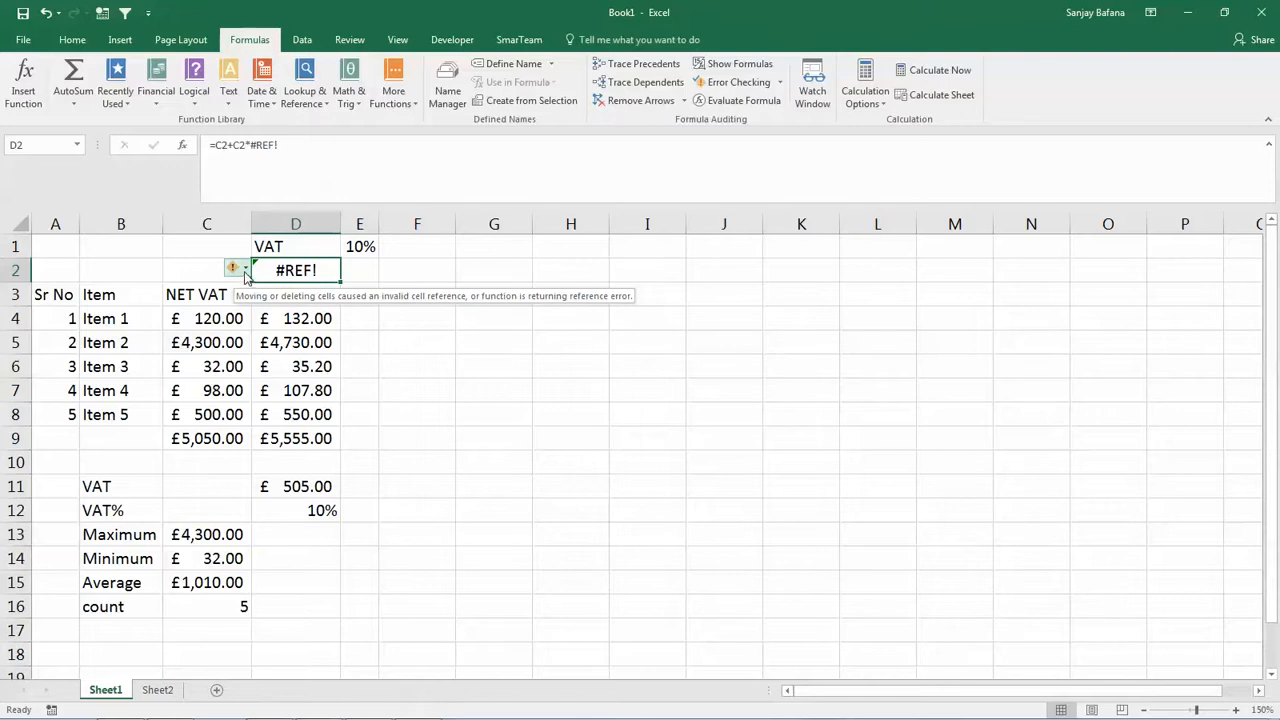
Step: Show the calculation steps for the error in D2, evaluate its formula part by part, and close the evaluation
click(247, 270)
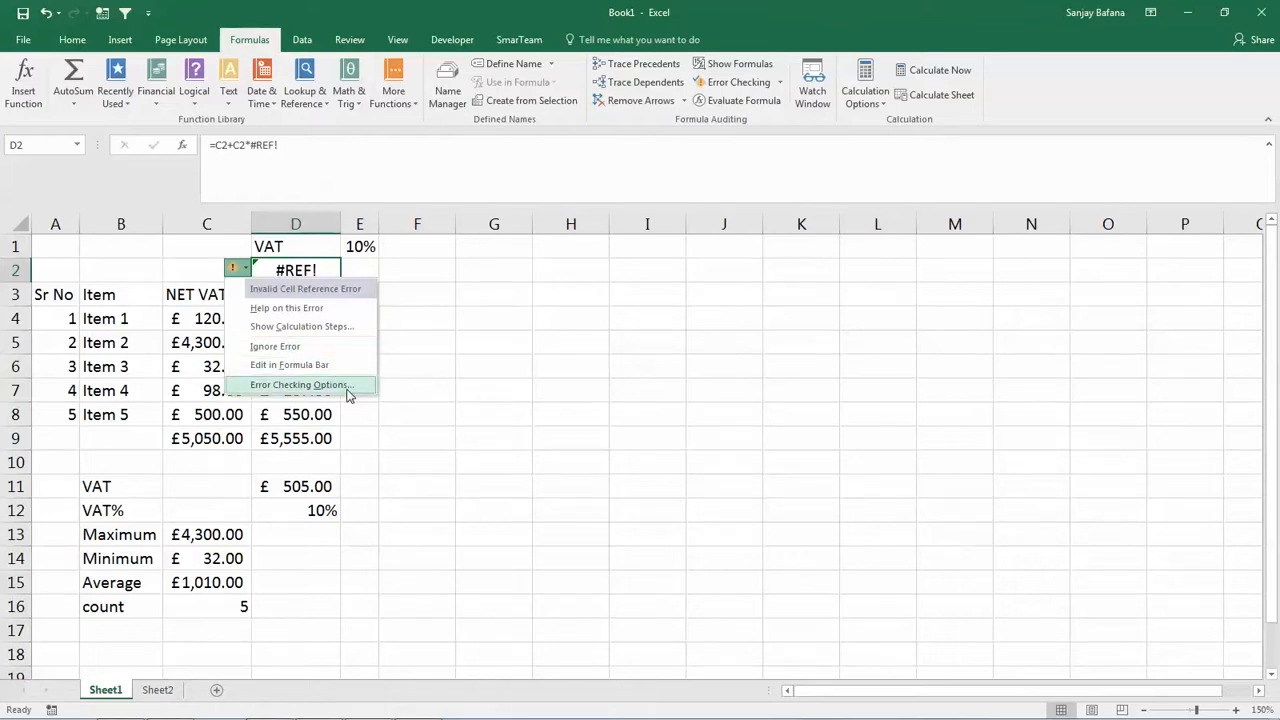
click(313, 329)
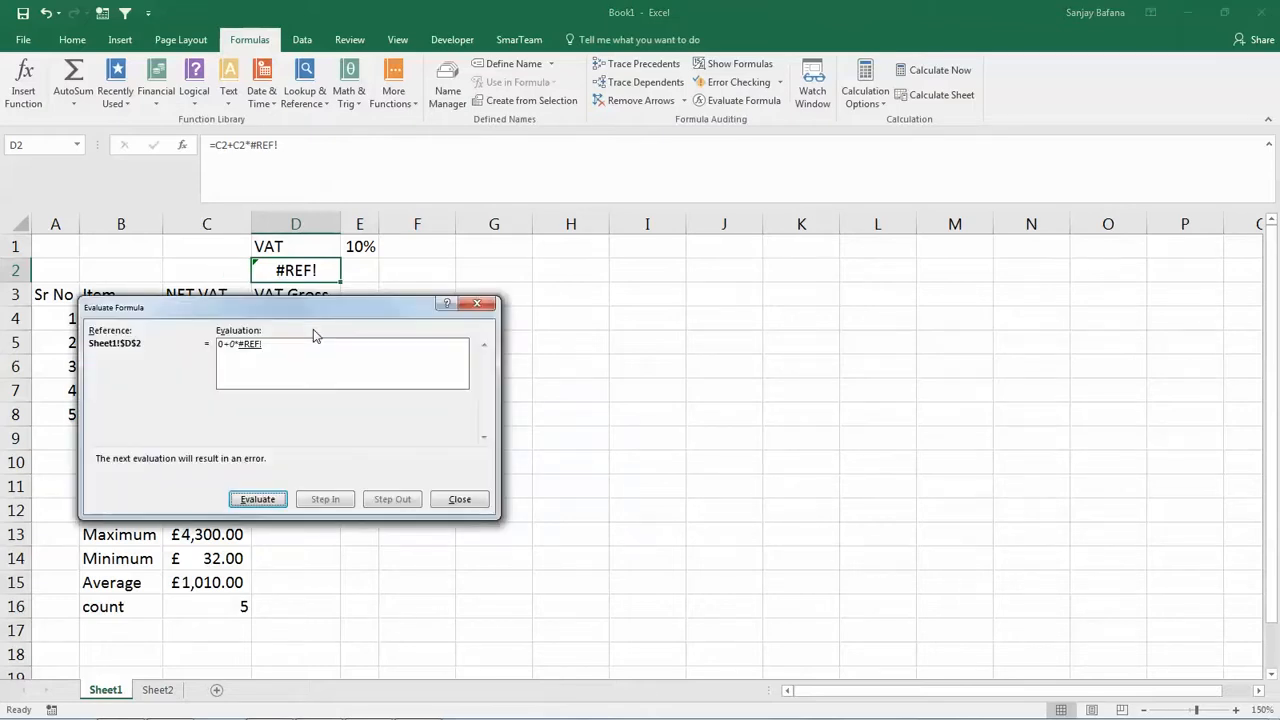
drag(313, 329, 770, 355)
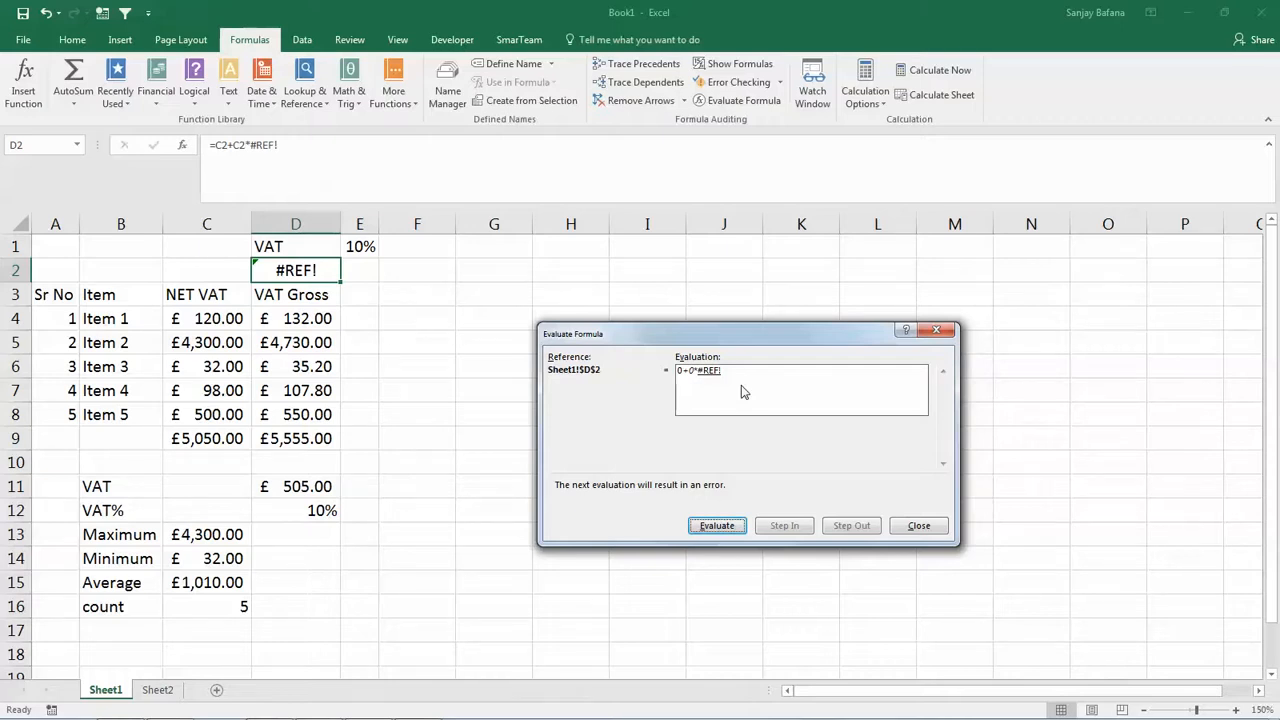
click(719, 528)
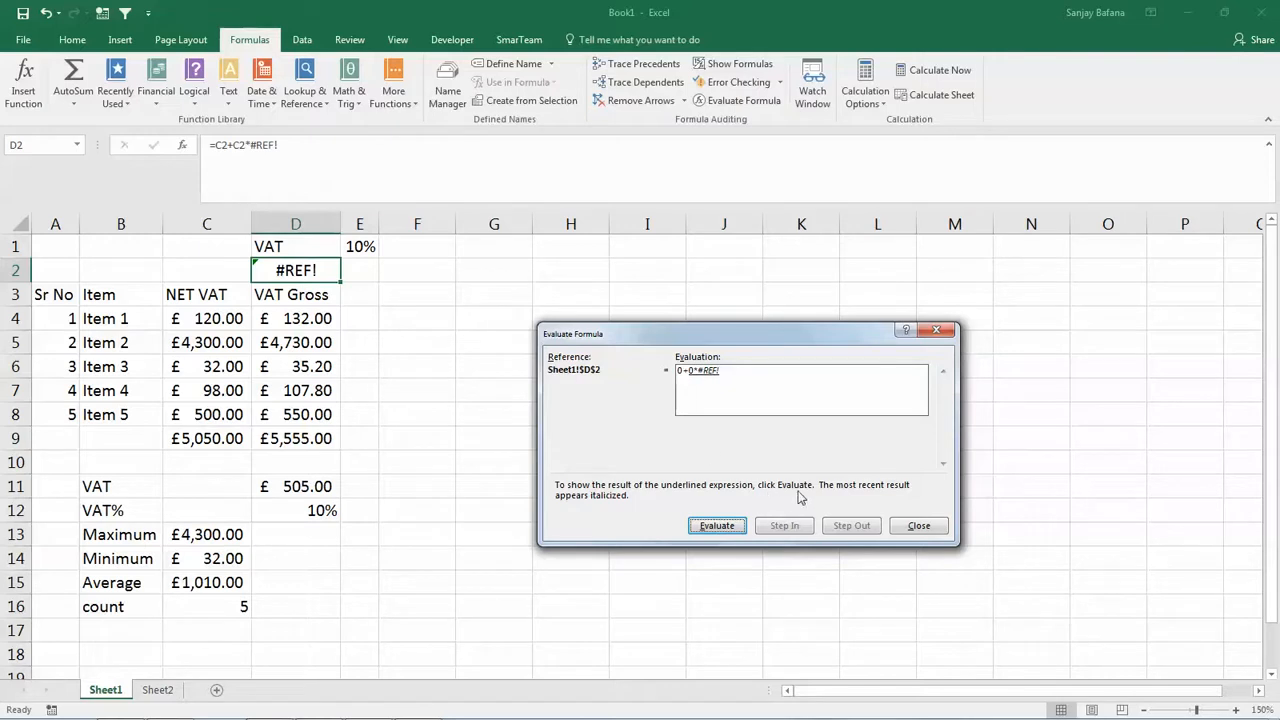
click(714, 528)
click(928, 534)
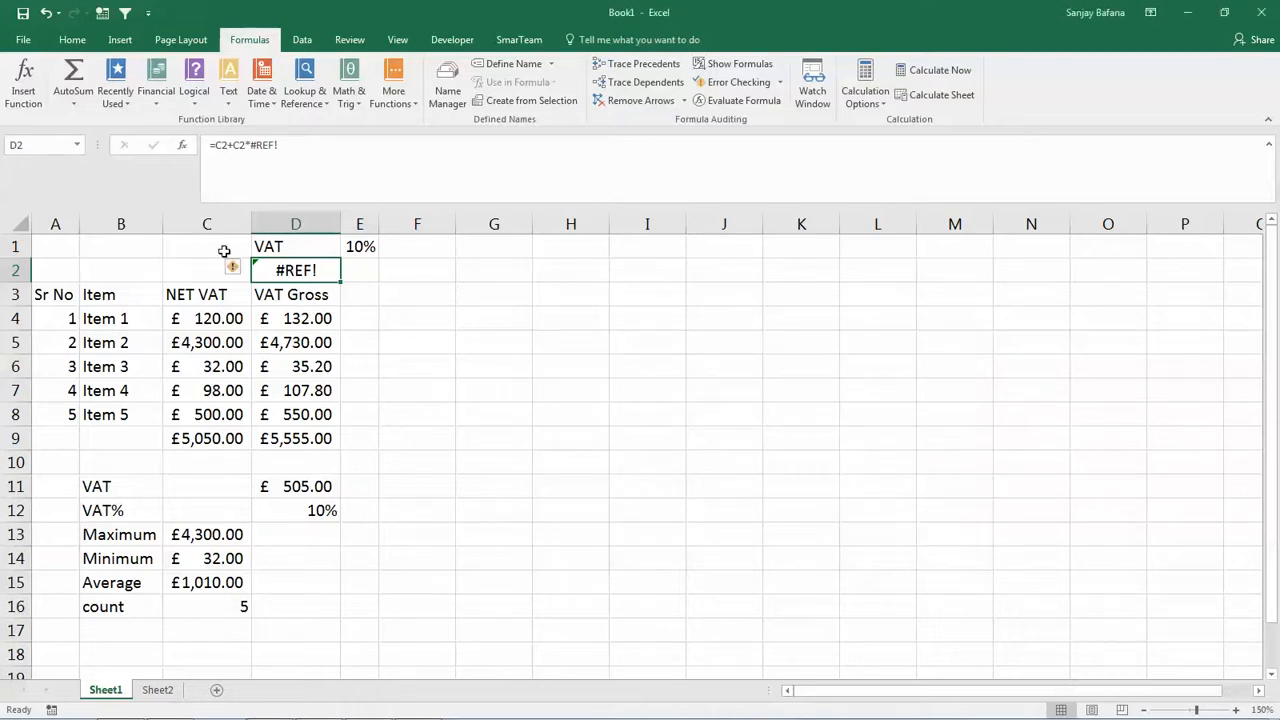
Step: Open the help on the invalid cell reference error in D2
click(240, 272)
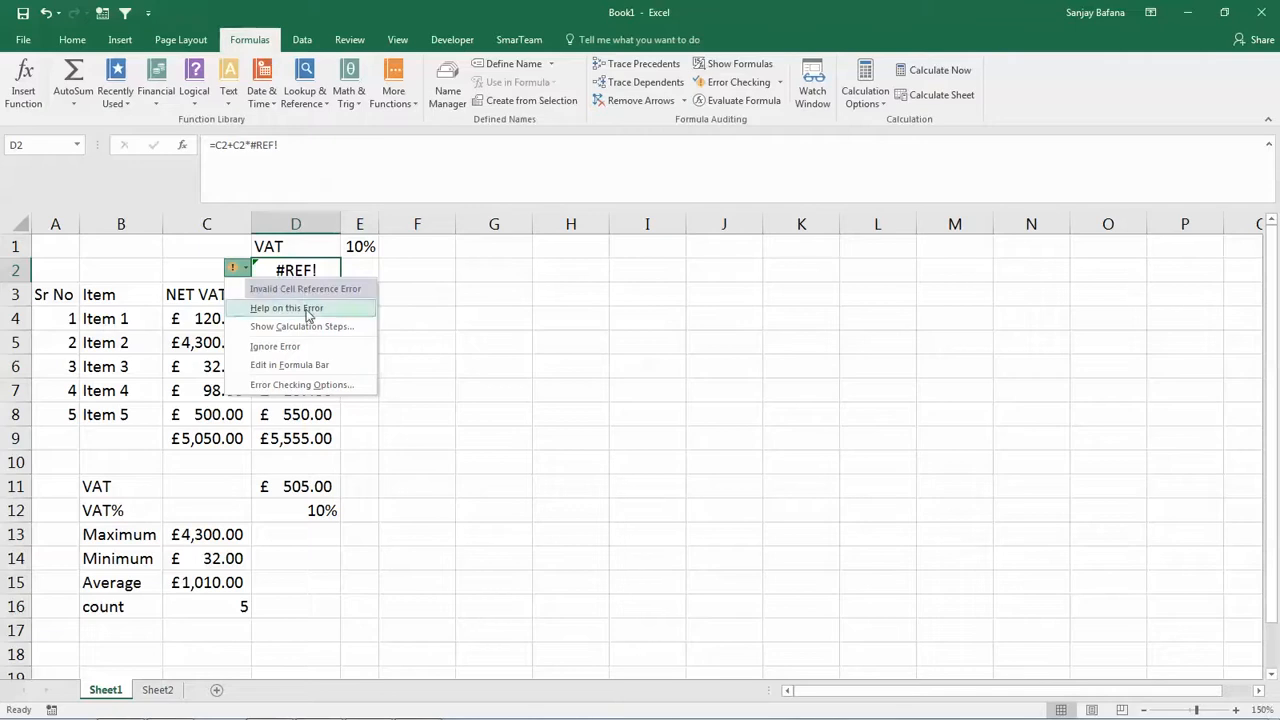
click(306, 310)
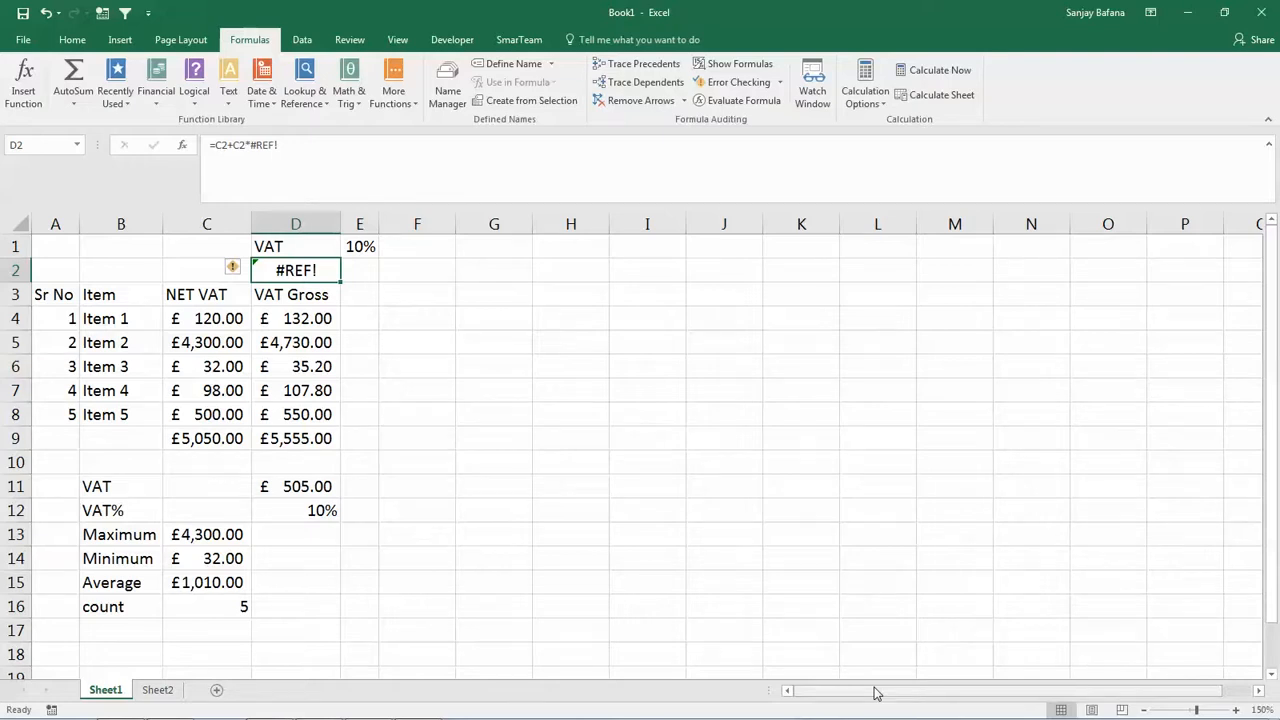
mouse_move(840, 718)
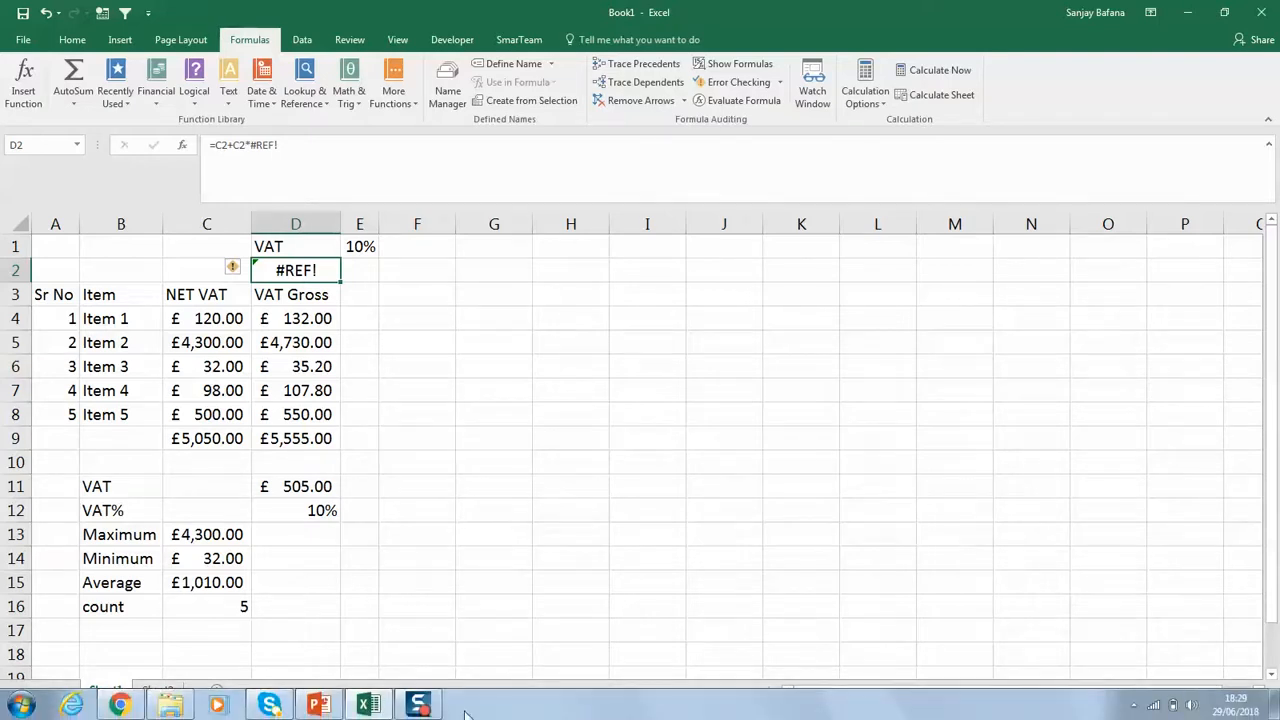